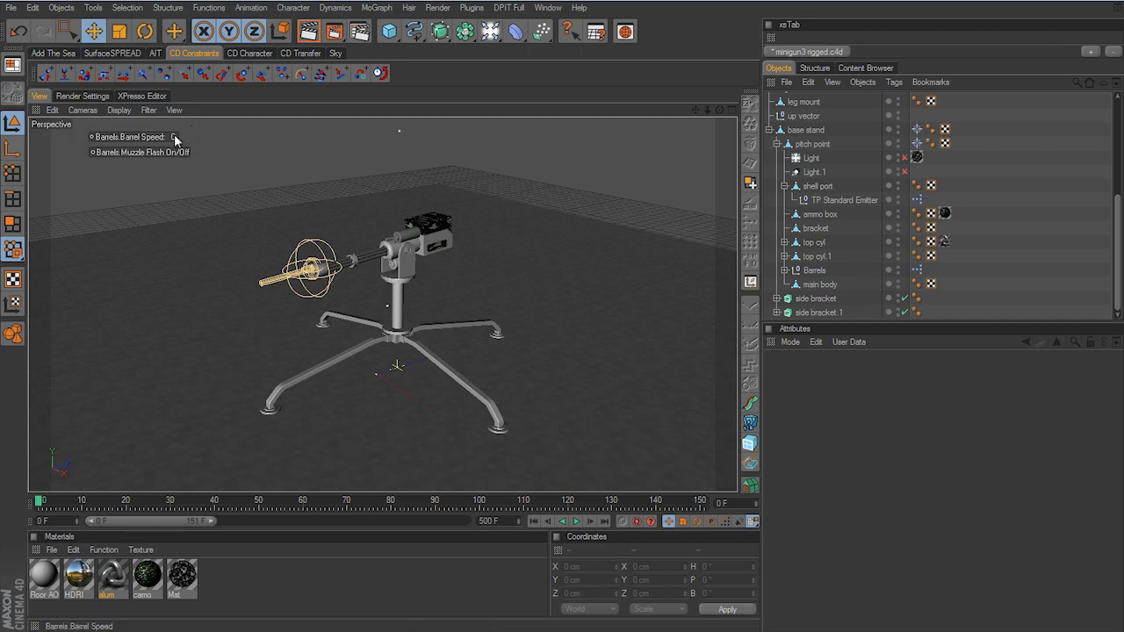
Change the interface of the Barrels object's Barrel Speed user data to Float Slider
double_click(174, 136)
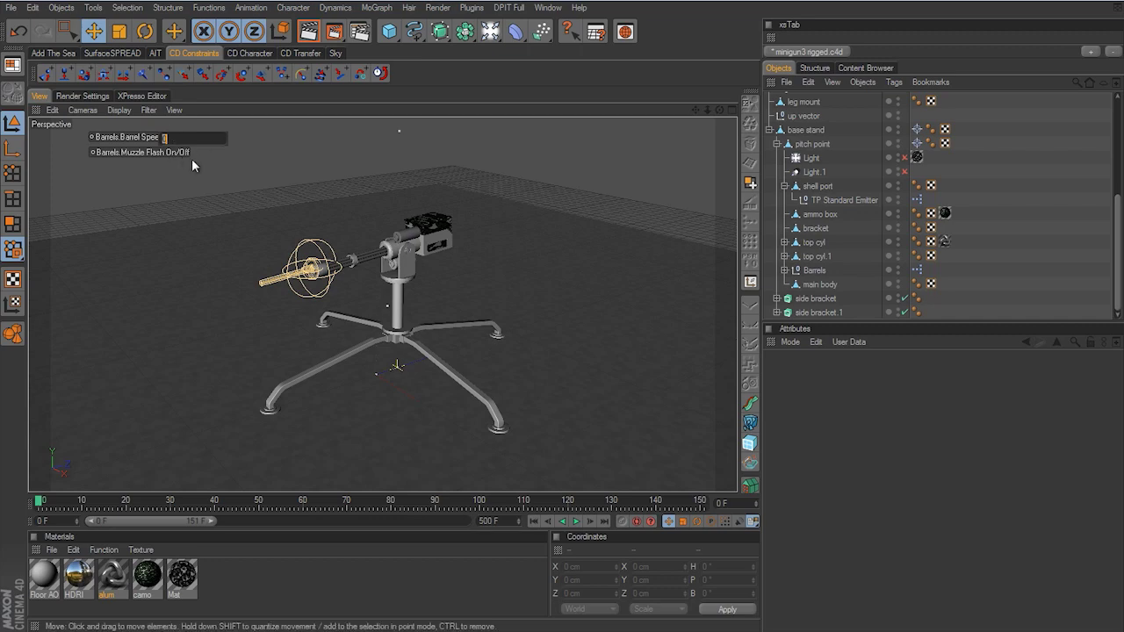
left_click(197, 161)
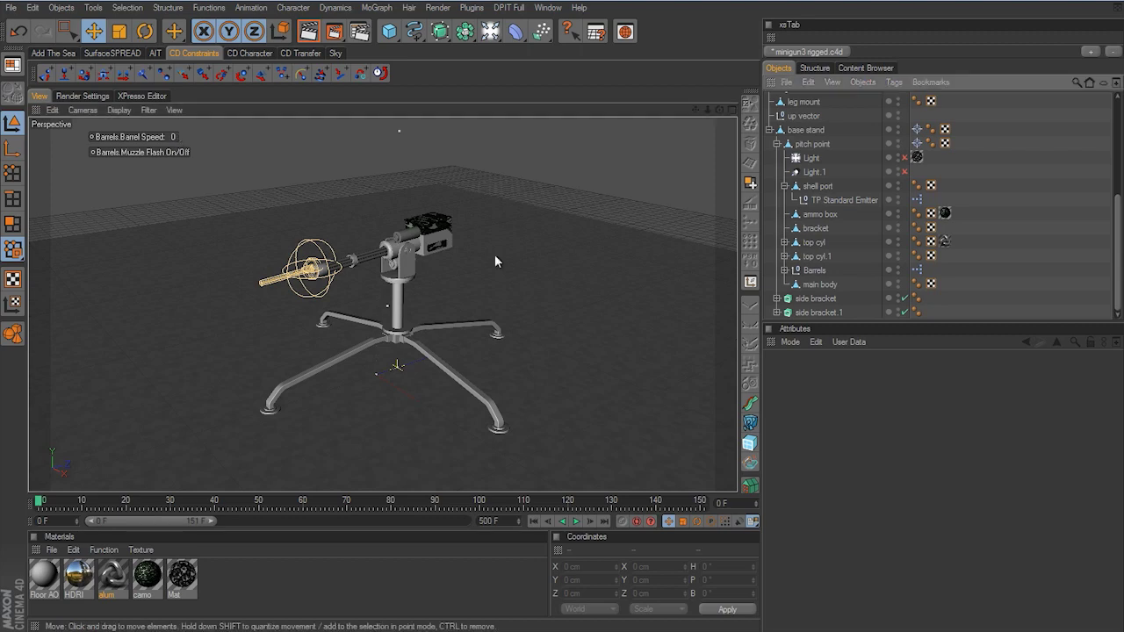
left_click(814, 270)
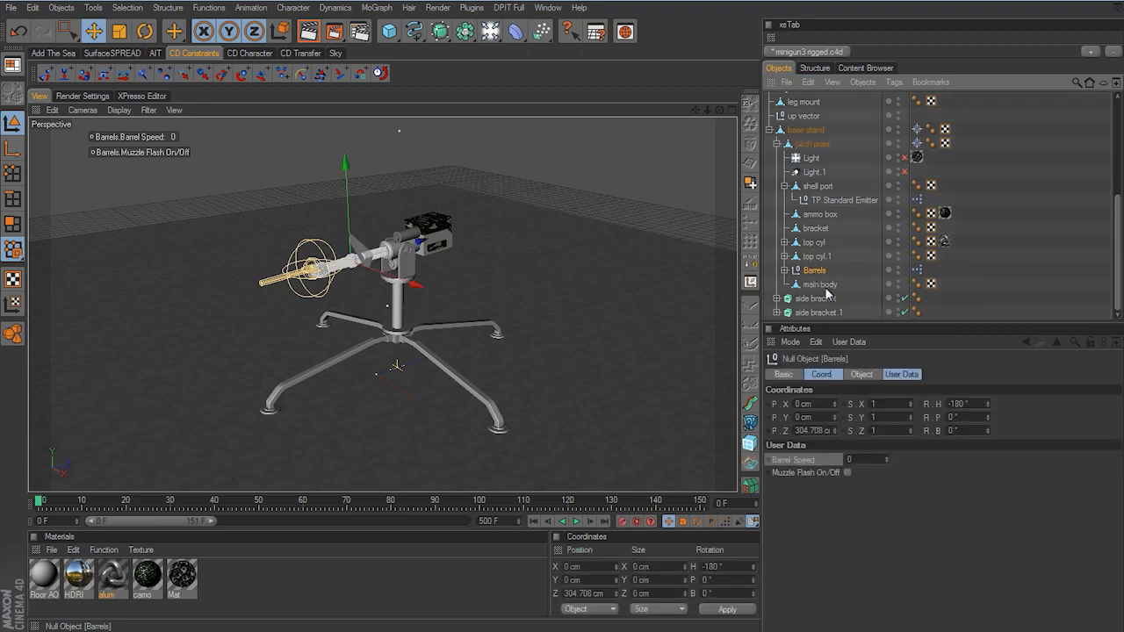
left_click(907, 375)
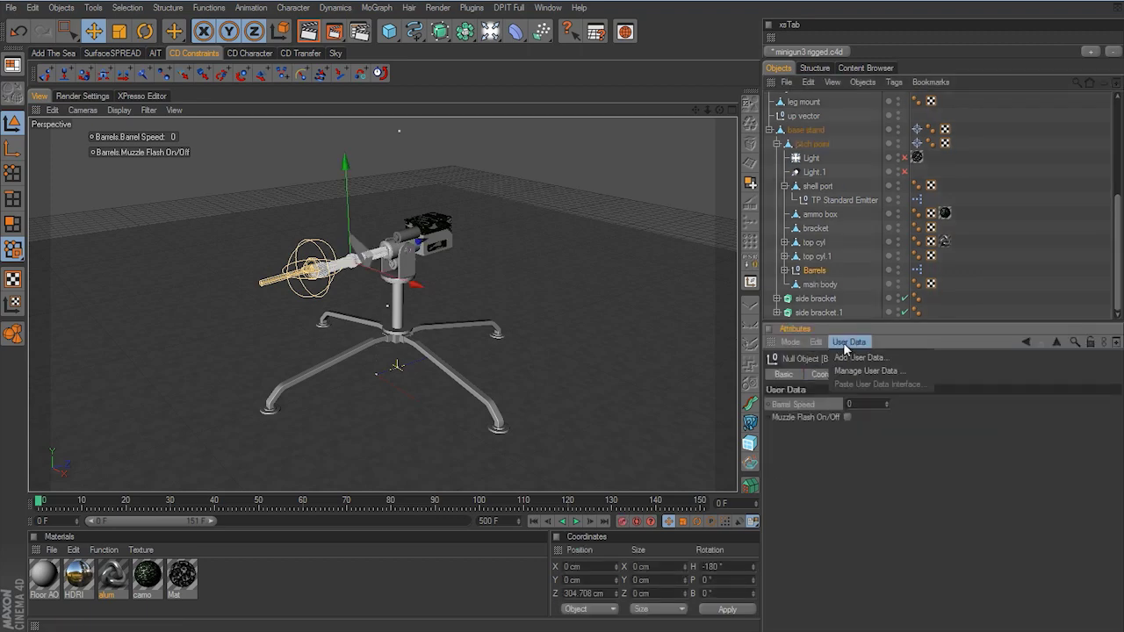
left_click(845, 342)
left_click(856, 372)
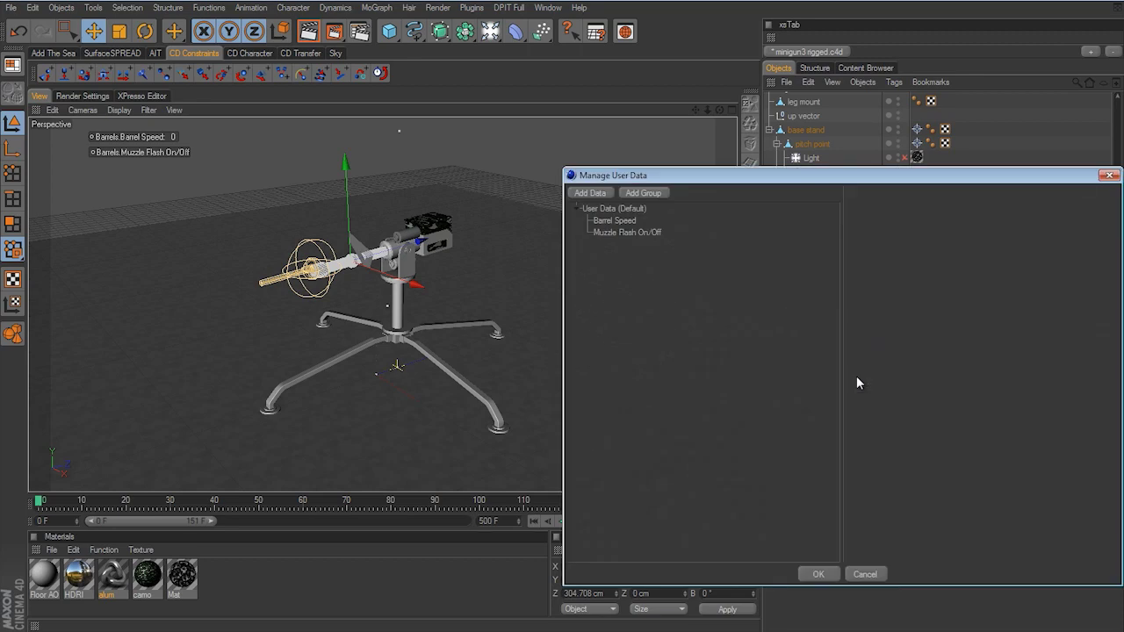
left_click(622, 221)
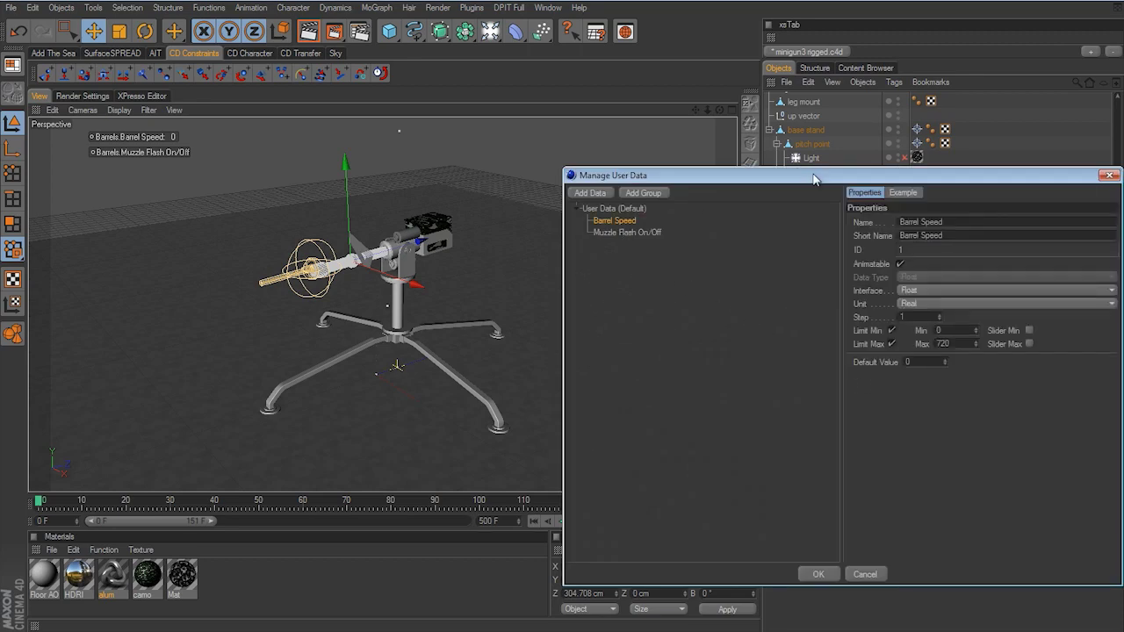
left_click_drag(802, 175, 641, 162)
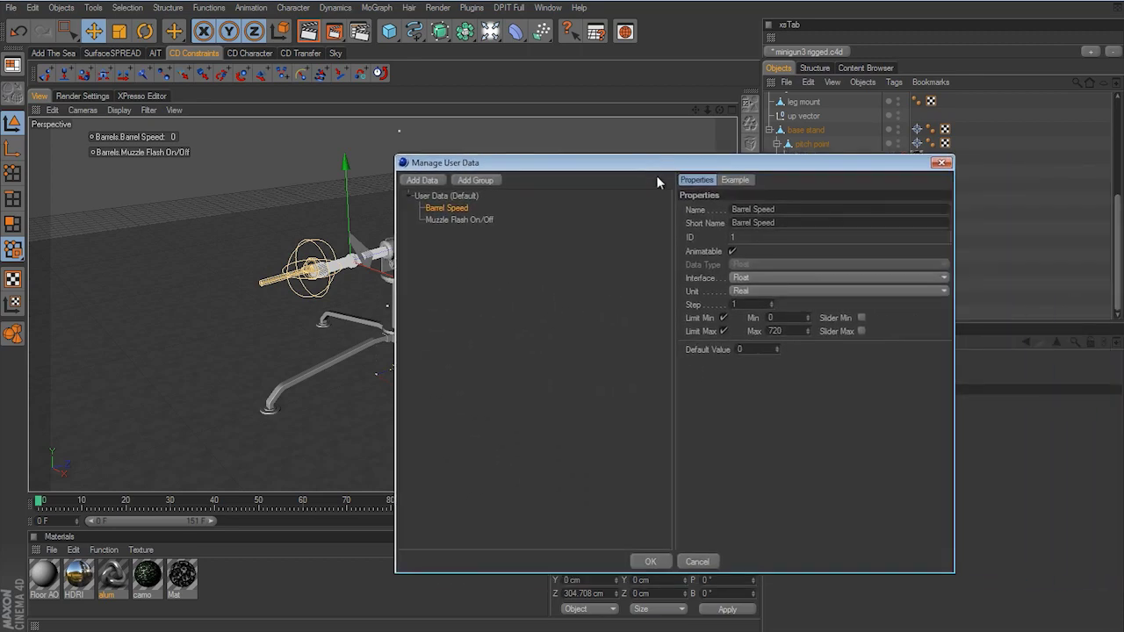
left_click(745, 280)
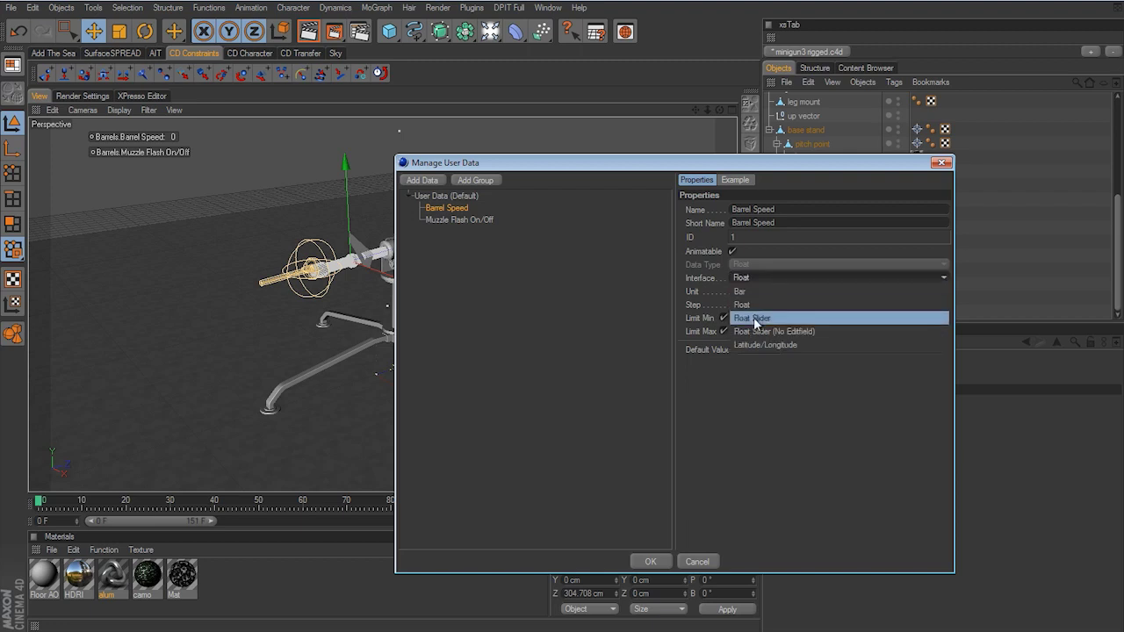
left_click(753, 319)
left_click(658, 565)
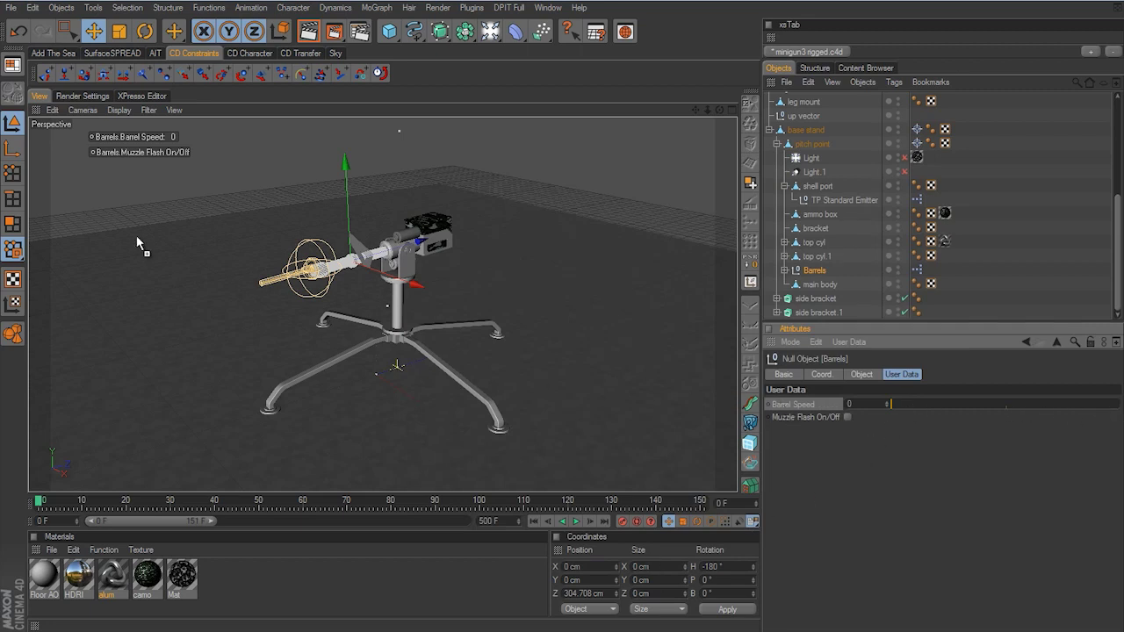
Add the Barrels object's Barrel Speed slider to the viewport HUD below the Muzzle Flash On/Off control
left_click_drag(98, 186, 98, 177)
right_click(115, 175)
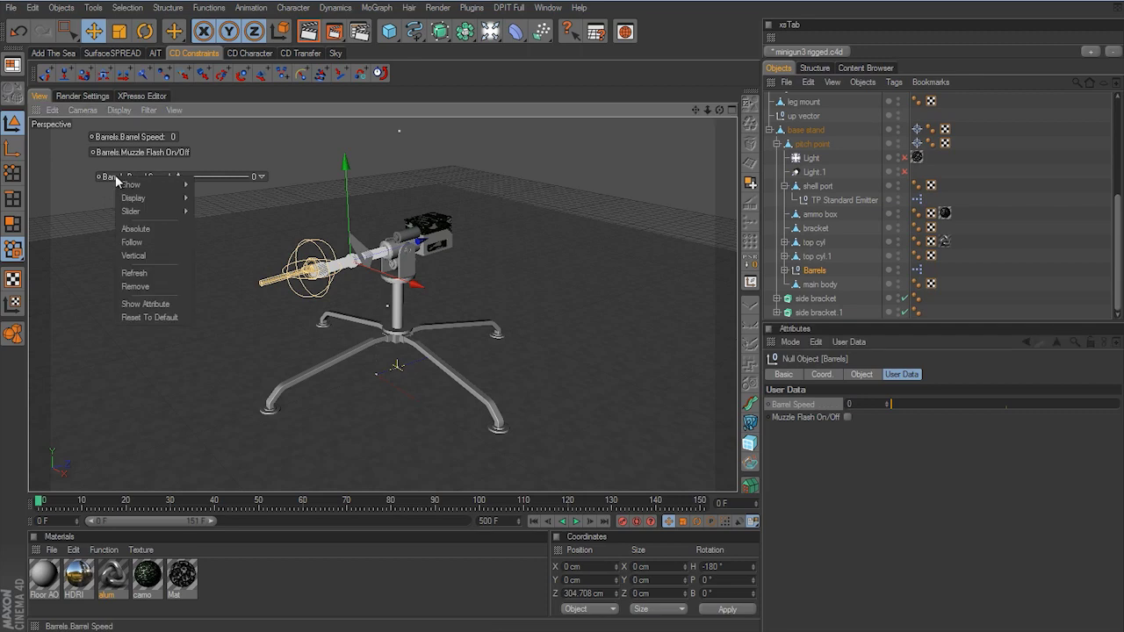
mouse_move(123, 185)
left_click(232, 238)
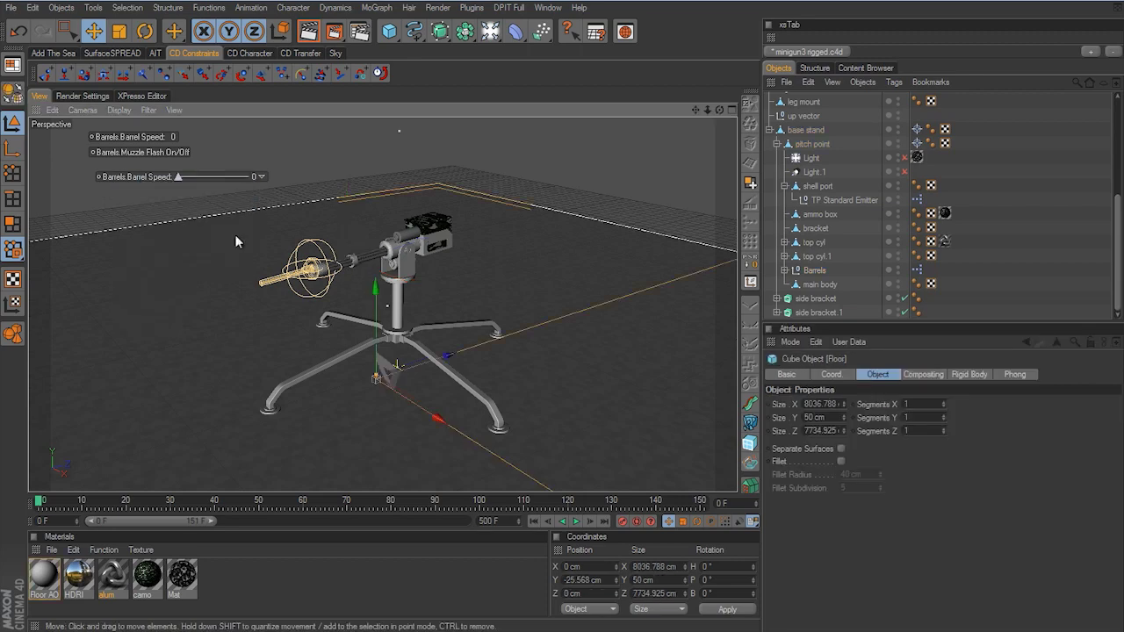
Remove the old numeric Barrel Speed control from the HUD and move the slider into its place above Muzzle Flash On/Off
right_click(107, 137)
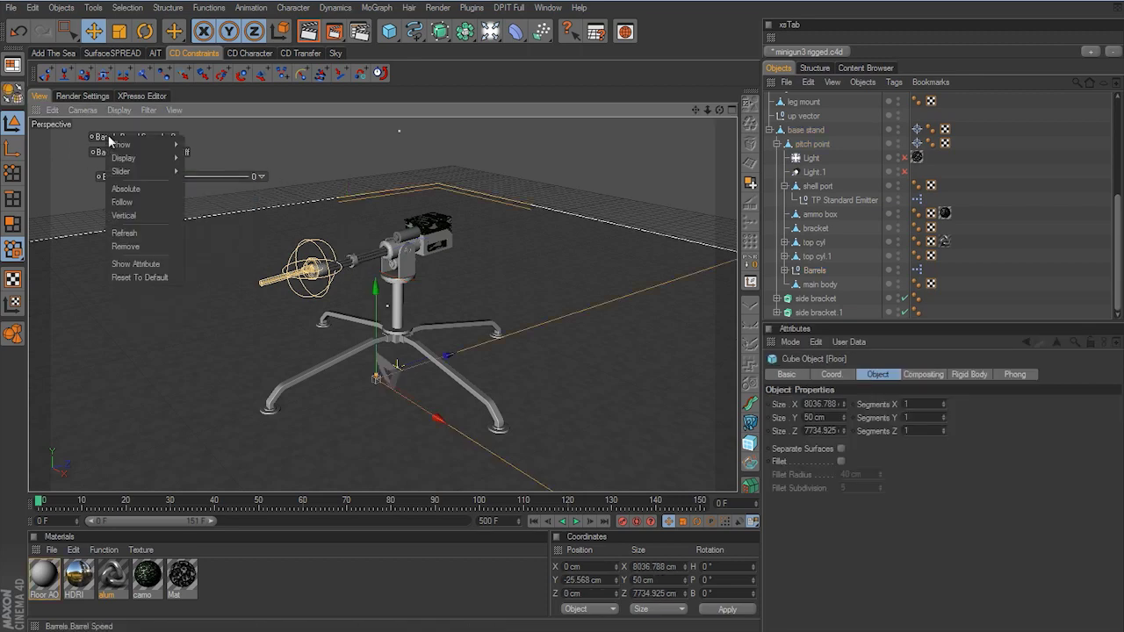
left_click(119, 247)
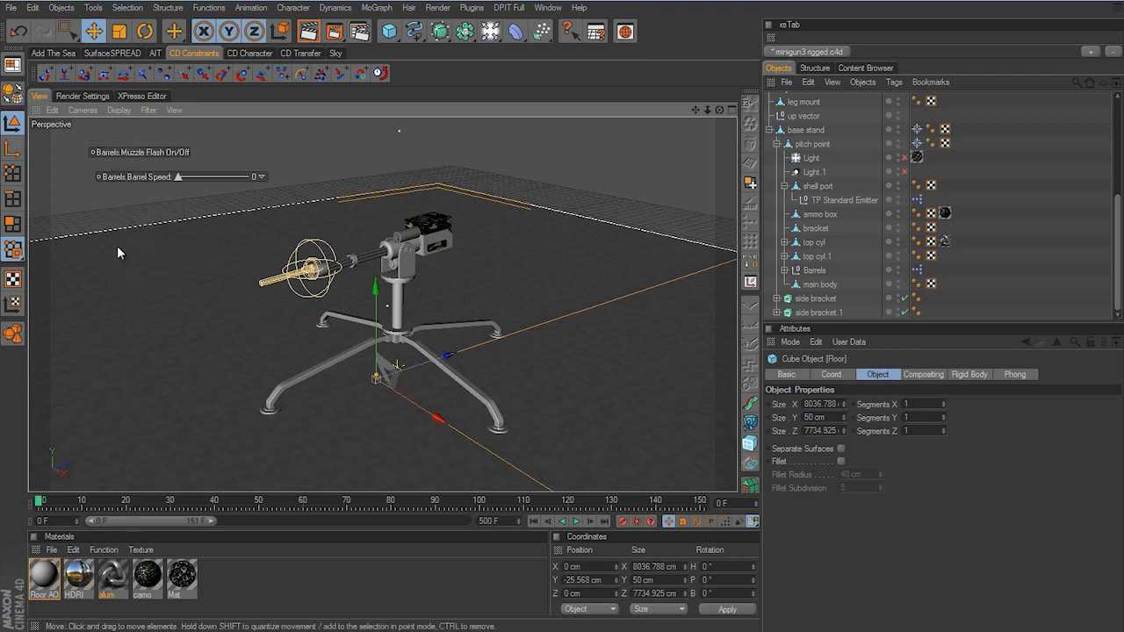
left_click_drag(109, 177, 103, 142)
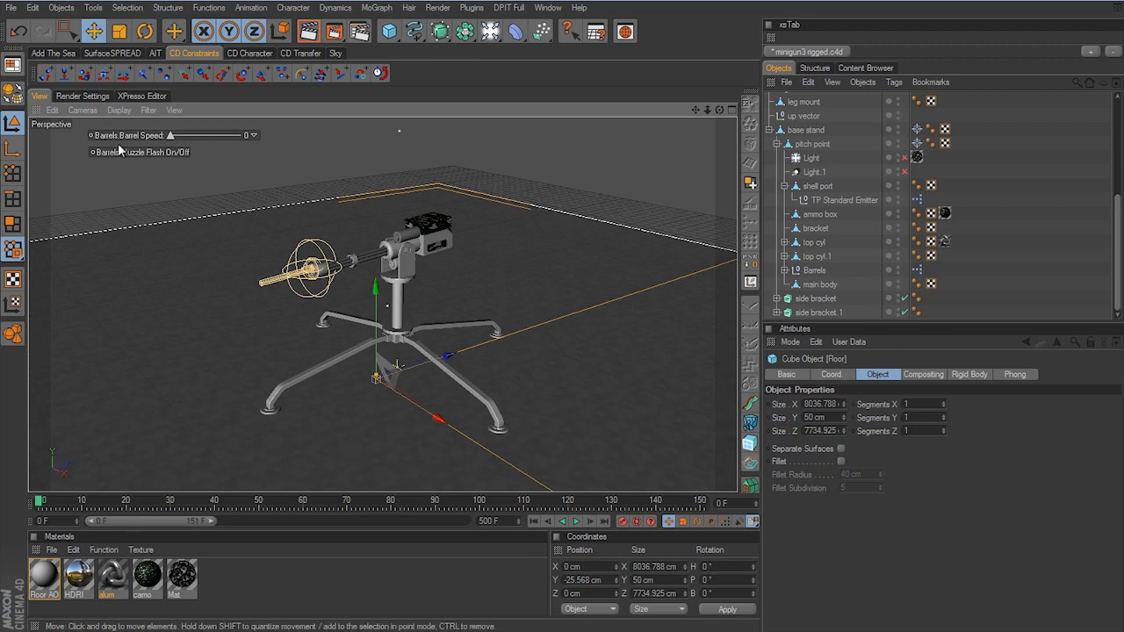
mouse_move(170, 135)
left_mouse_down()
mouse_move(232, 138)
mouse_move(160, 141)
left_mouse_up()
left_click(532, 168)
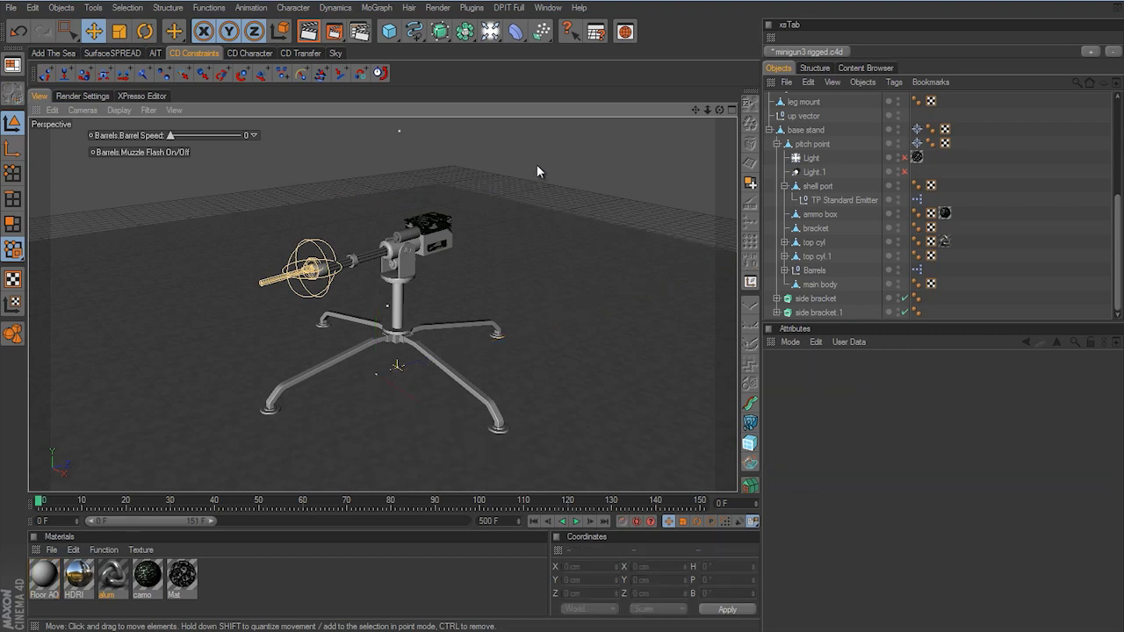
Render a close-up of the gun's top cylinder and ammo box in the viewport
mouse_move(563, 329)
left_mouse_down("alt")
mouse_move(508, 250)
mouse_move(562, 325)
left_mouse_up("alt")
scroll(513, 250, "up", 7)
scroll(561, 324, "up", 5)
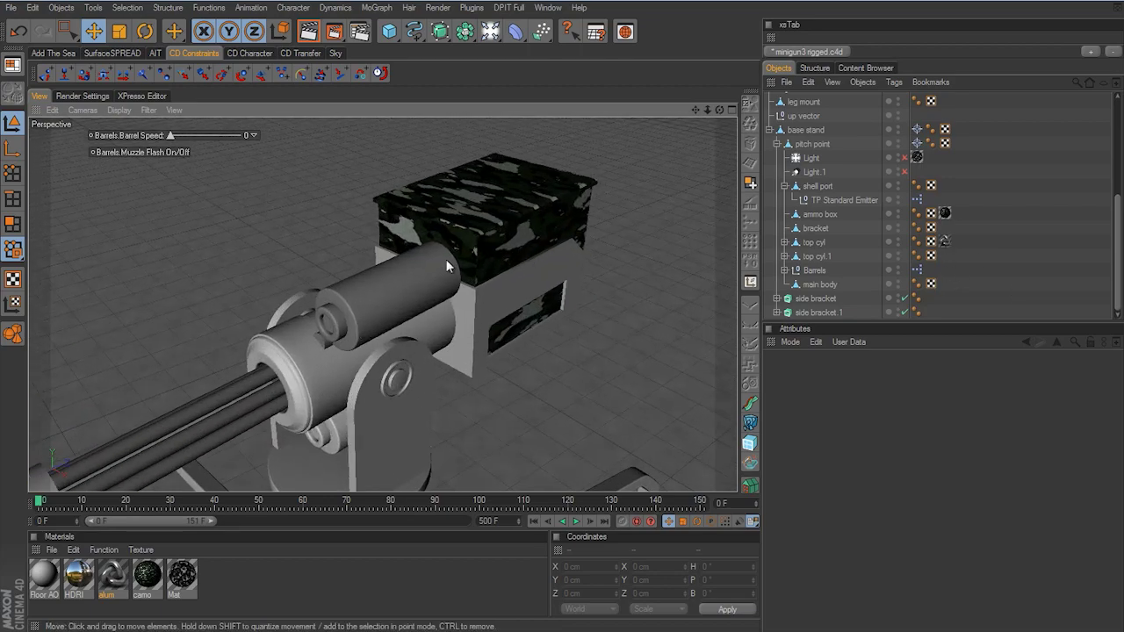
left_click(308, 30)
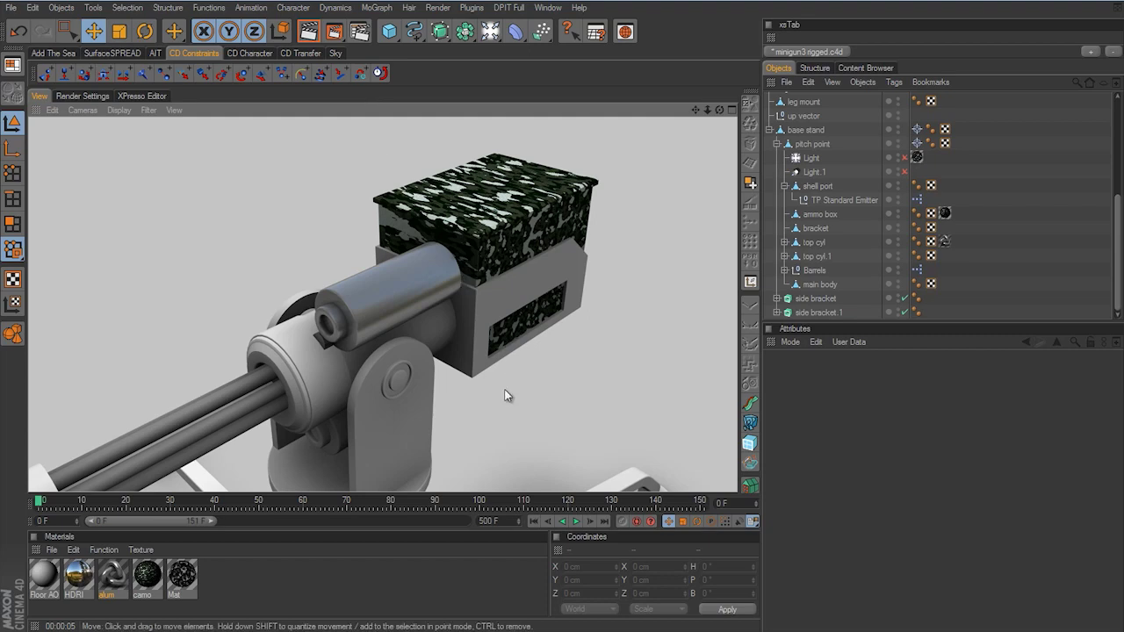
Apply the alum material to the base stand object
left_click_drag(505, 390, 507, 384, "alt")
right_click_drag(506, 384, 562, 323, "alt")
middle_click_drag(562, 323, 507, 378, "alt")
right_click_drag(507, 379, 563, 329, "alt")
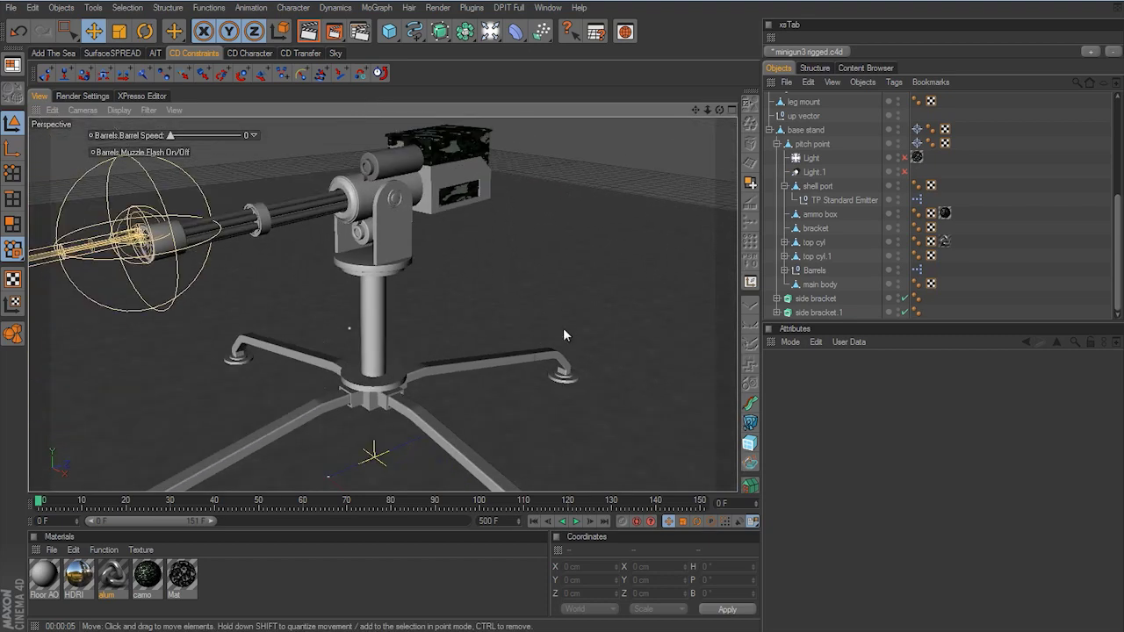
left_click_drag(564, 334, 523, 352, "alt")
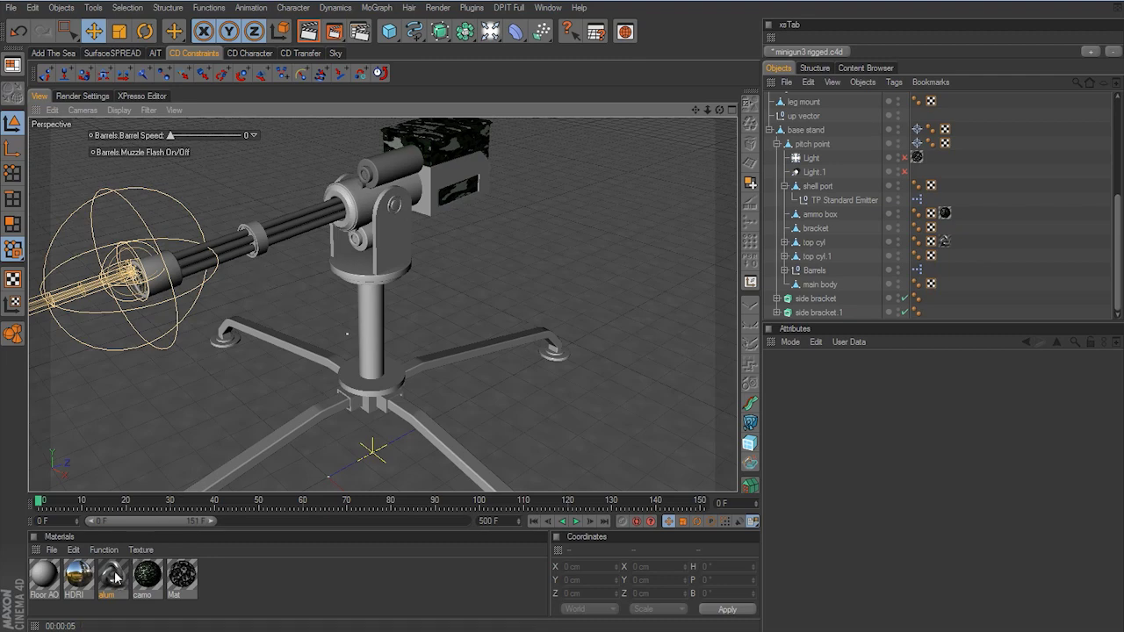
left_click_drag(114, 577, 811, 131)
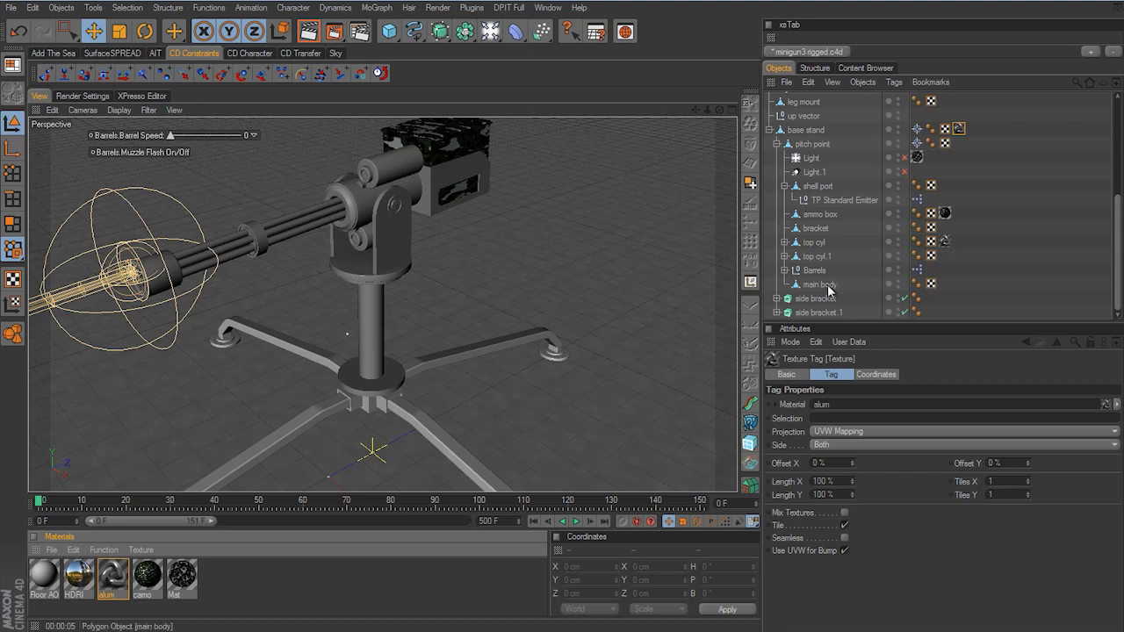
Examine the objects from pitch point down to main body and render the whole minigun in the viewport
left_click_drag(852, 143, 803, 245)
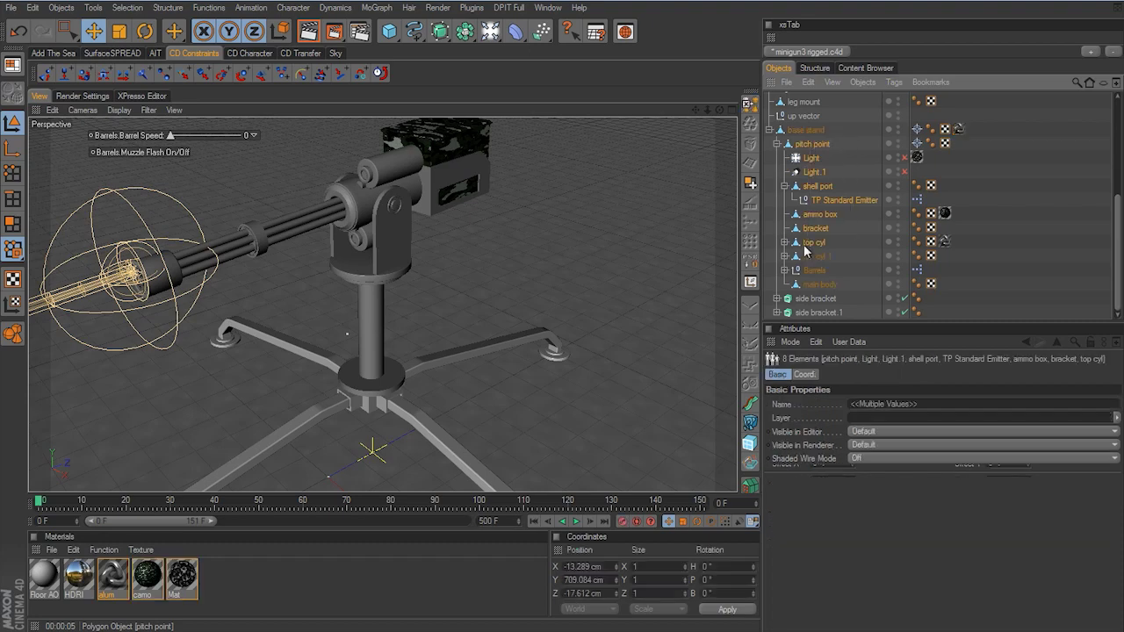
left_click_drag(843, 143, 788, 300)
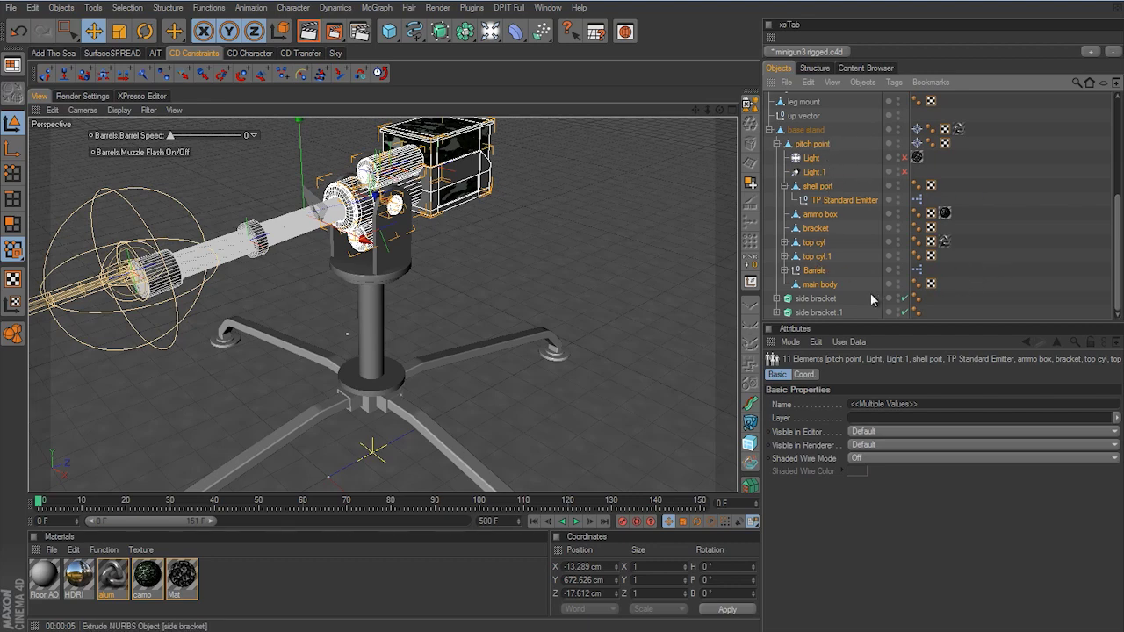
left_click(828, 286)
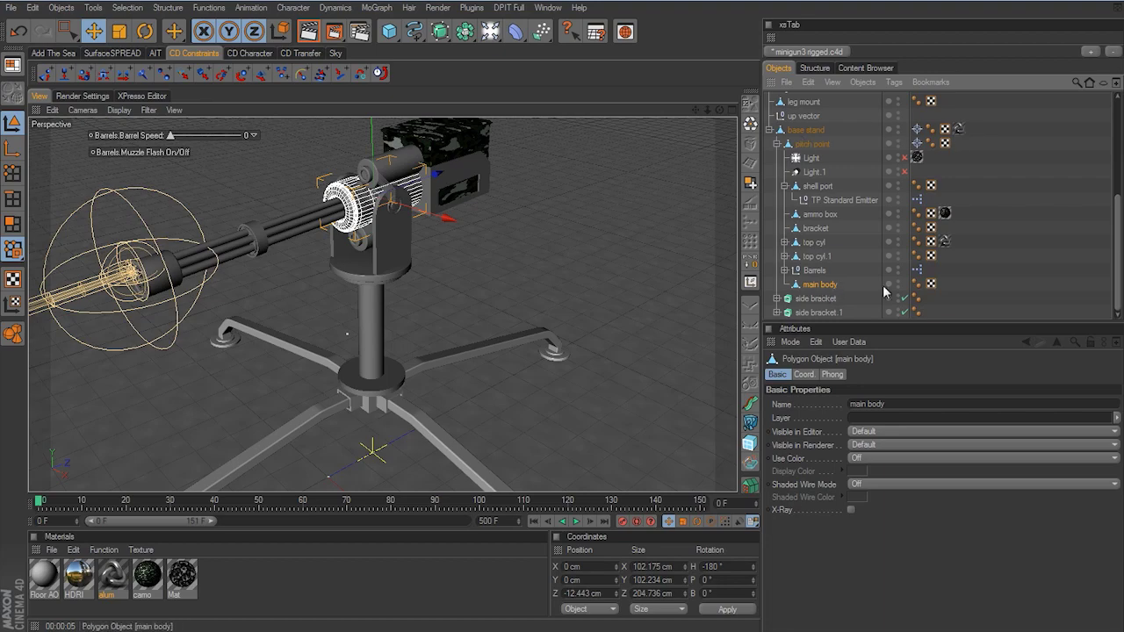
left_click_drag(626, 243, 557, 323, "alt")
left_click(308, 32)
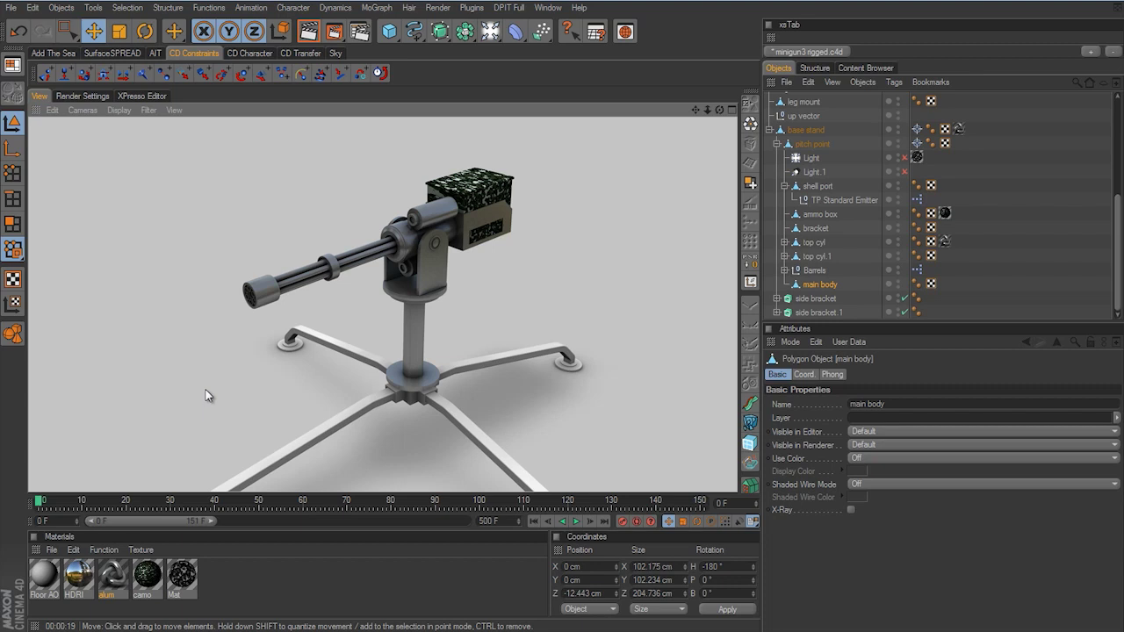
Duplicate the alum material and rename the copy alum En
left_click(112, 576)
left_click_drag(112, 576, 147, 579, "ctrl")
double_click(148, 580)
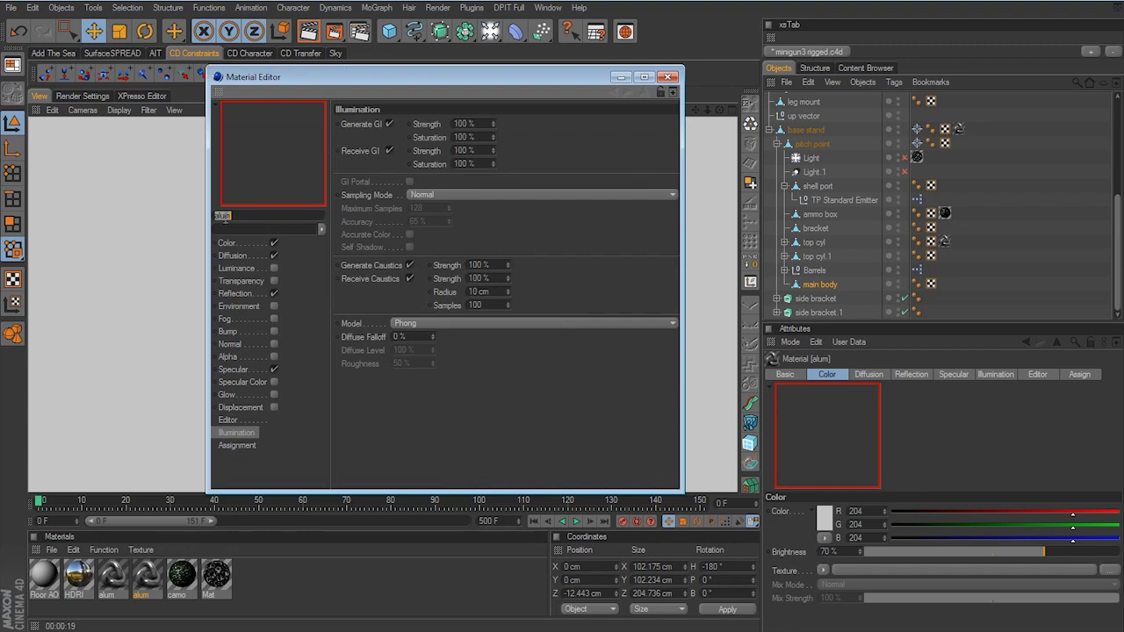
left_click(233, 215)
type("Brn")
key("Return")
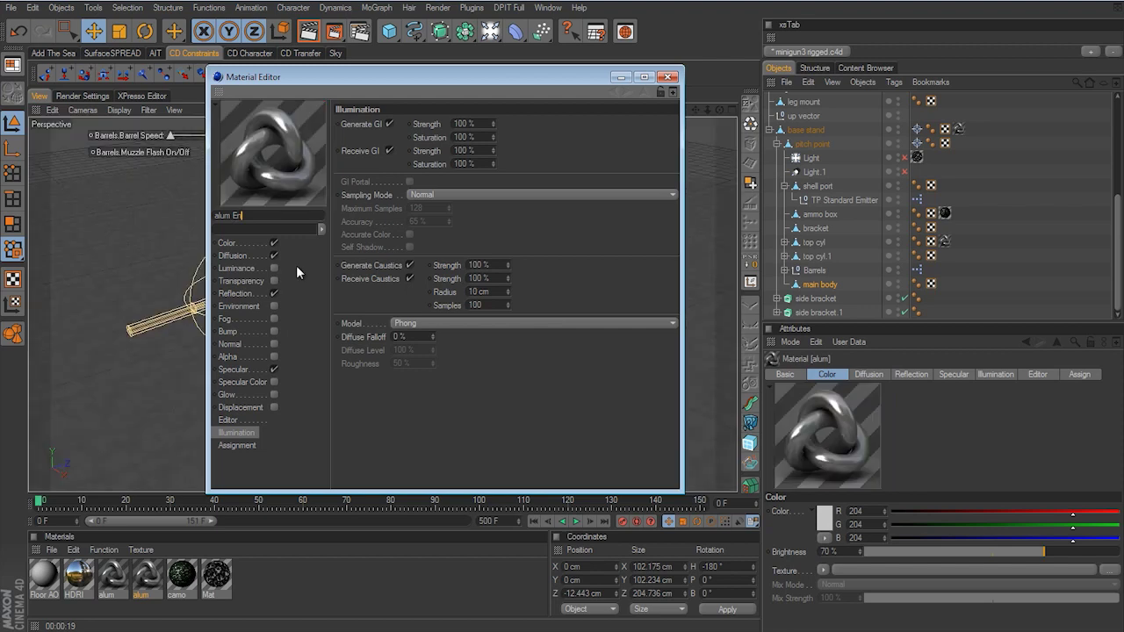
Turn on Affect Luminance in the Diffusion channel of the alum En material
left_click(256, 257)
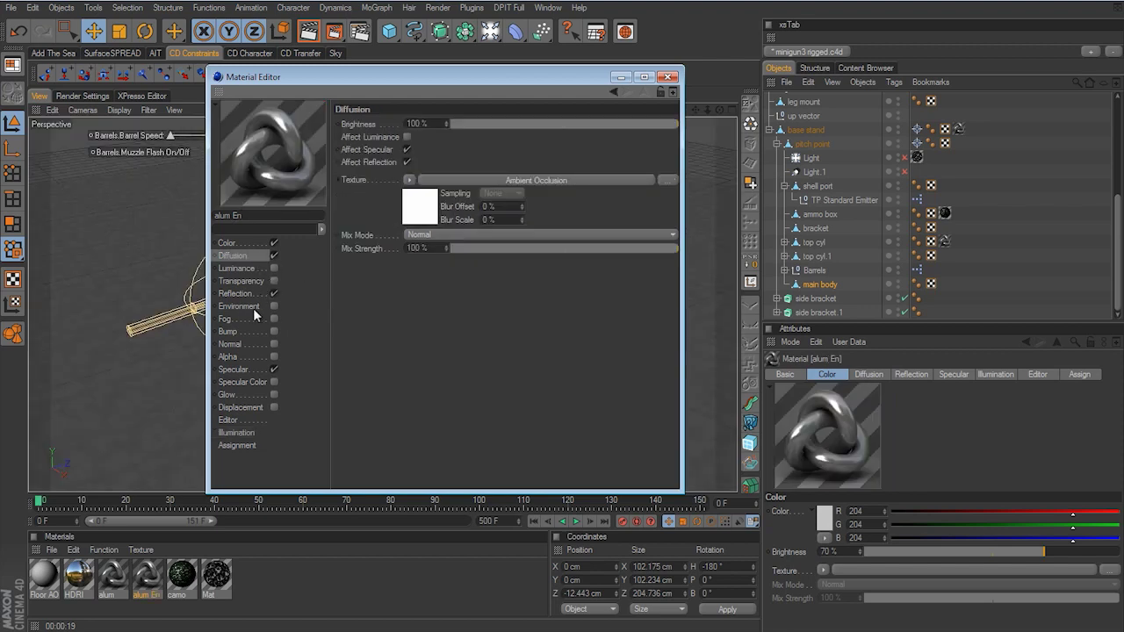
left_click(409, 150)
left_click(407, 138)
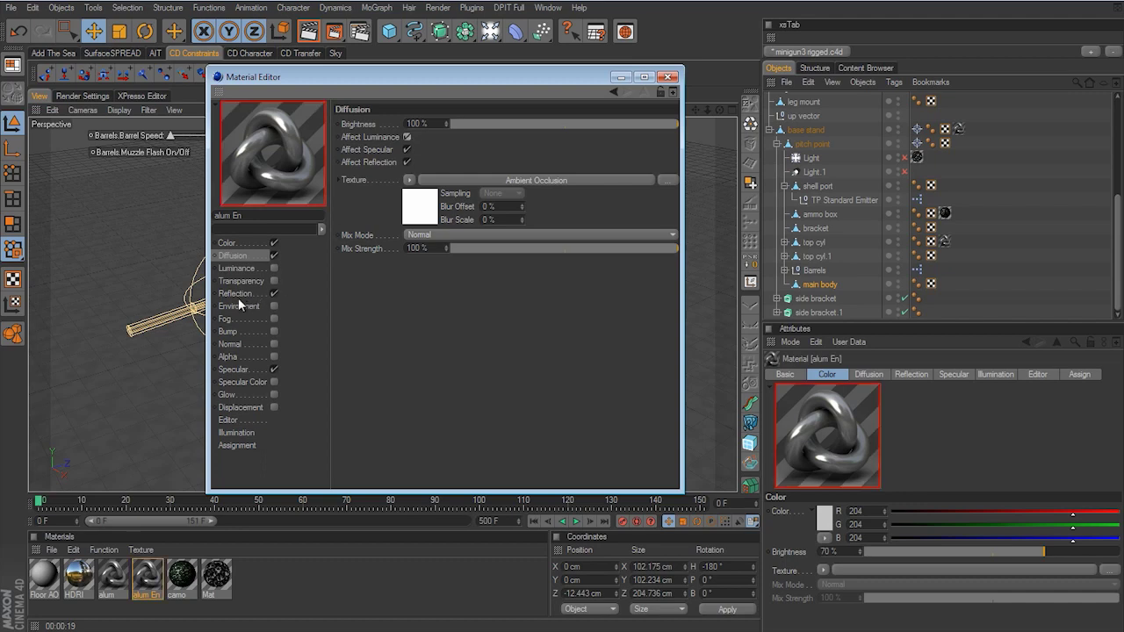
Disable alum En's Reflection channel and enable Environment with MeadowTrail03_sm.hdr as its texture
left_click(274, 294)
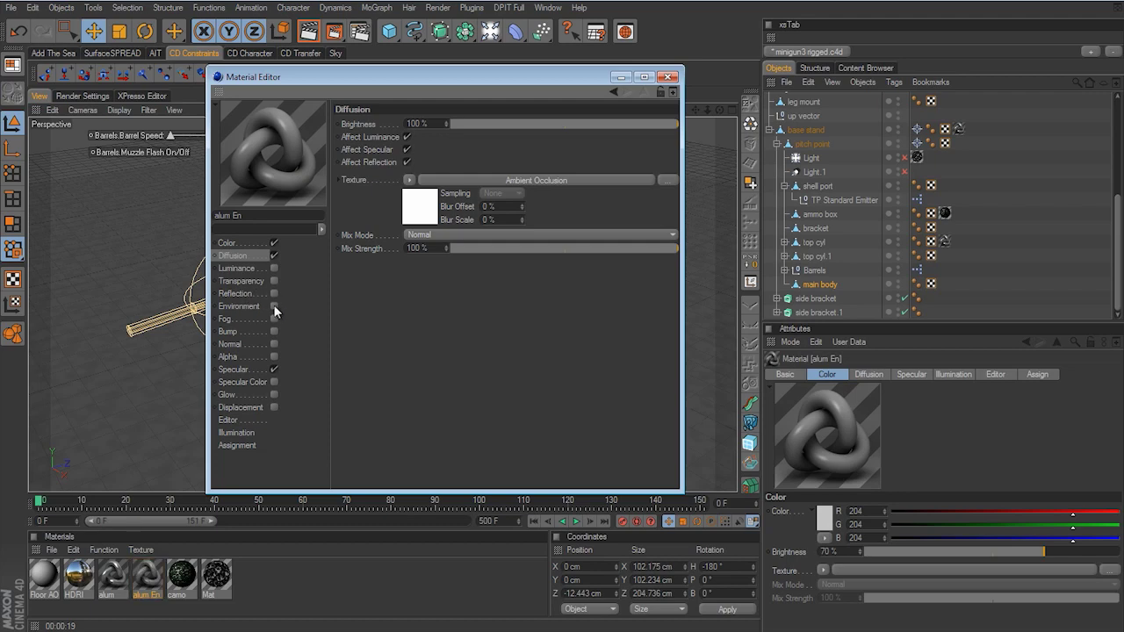
left_click(273, 306)
left_click(392, 182)
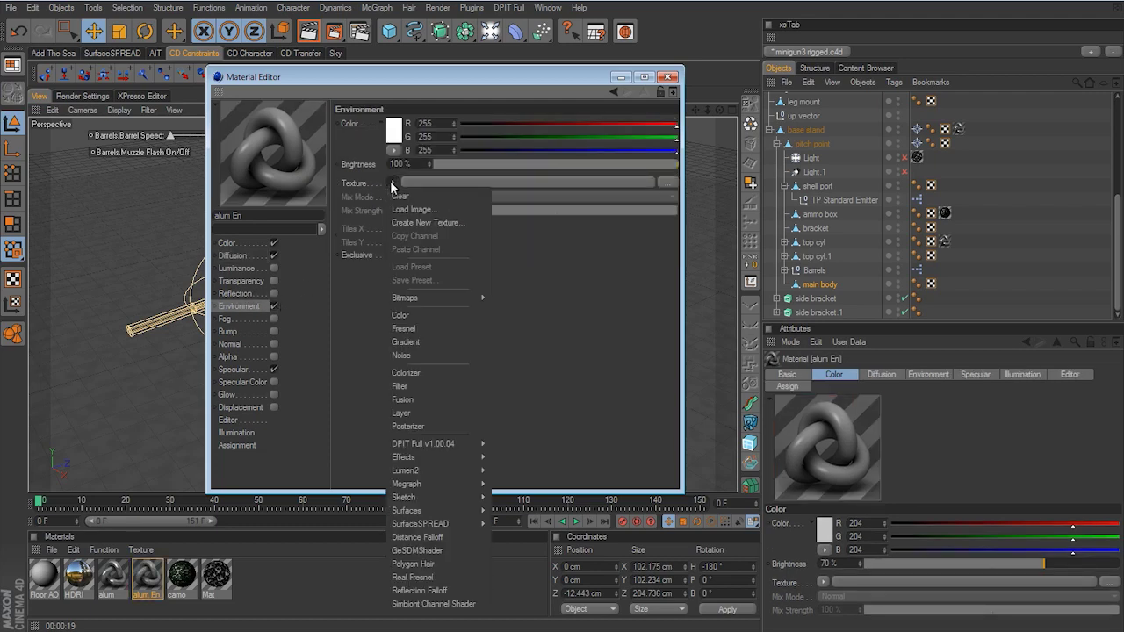
mouse_move(415, 297)
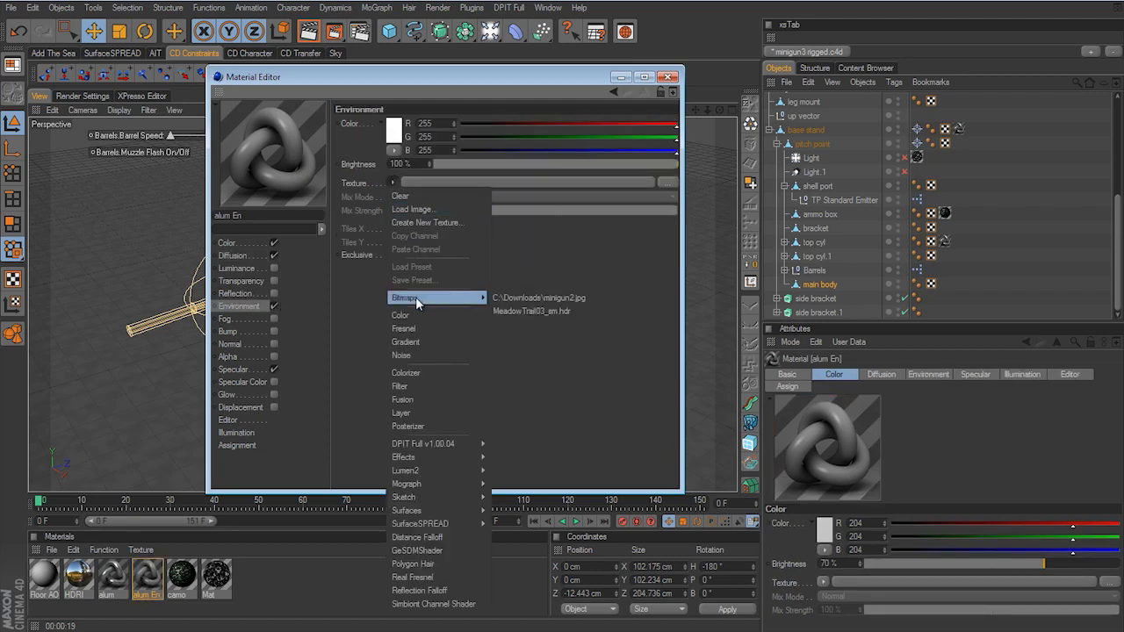
left_click(532, 310)
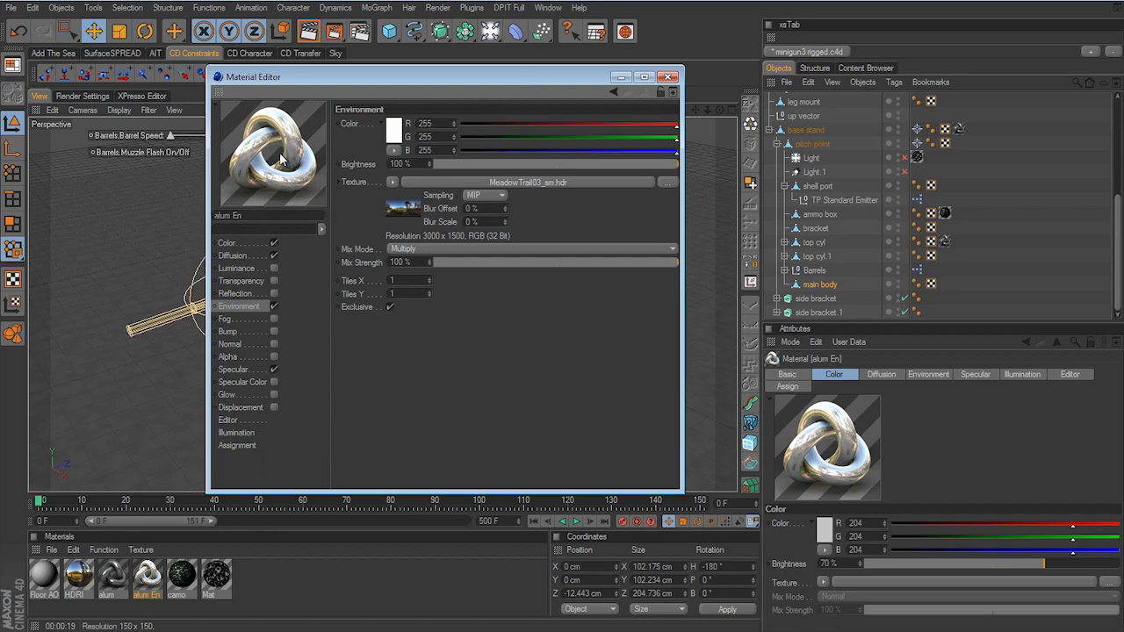
Replace the base stand's alum material with alum En and render the minigun in the viewport
left_click_drag(281, 158, 935, 260)
left_click_drag(945, 242, 960, 129)
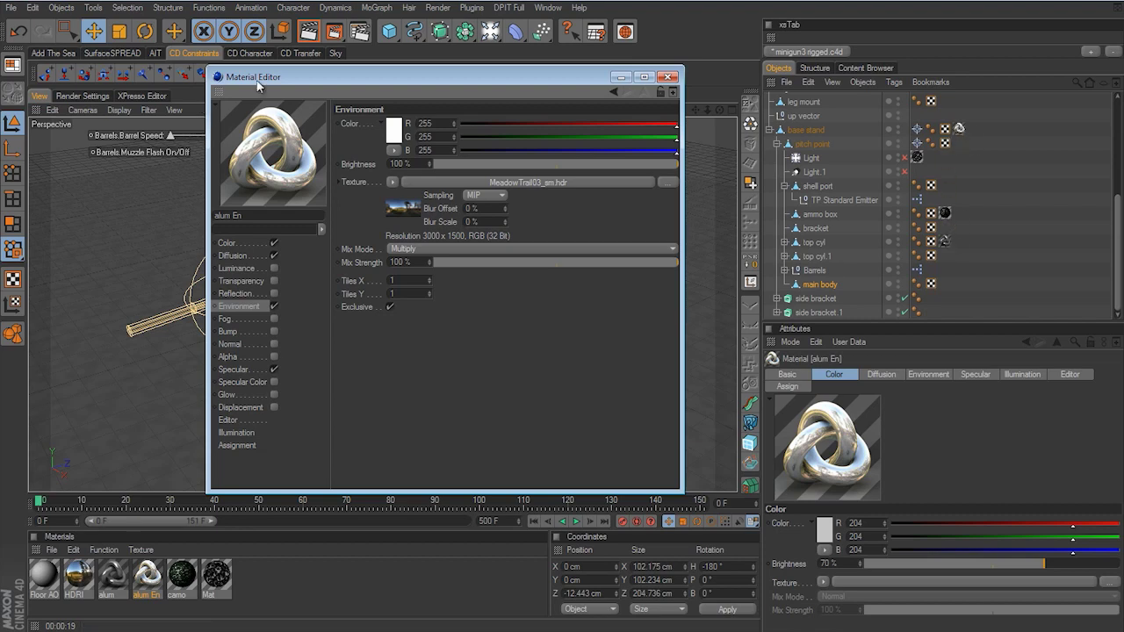
left_click_drag(257, 79, 714, 138)
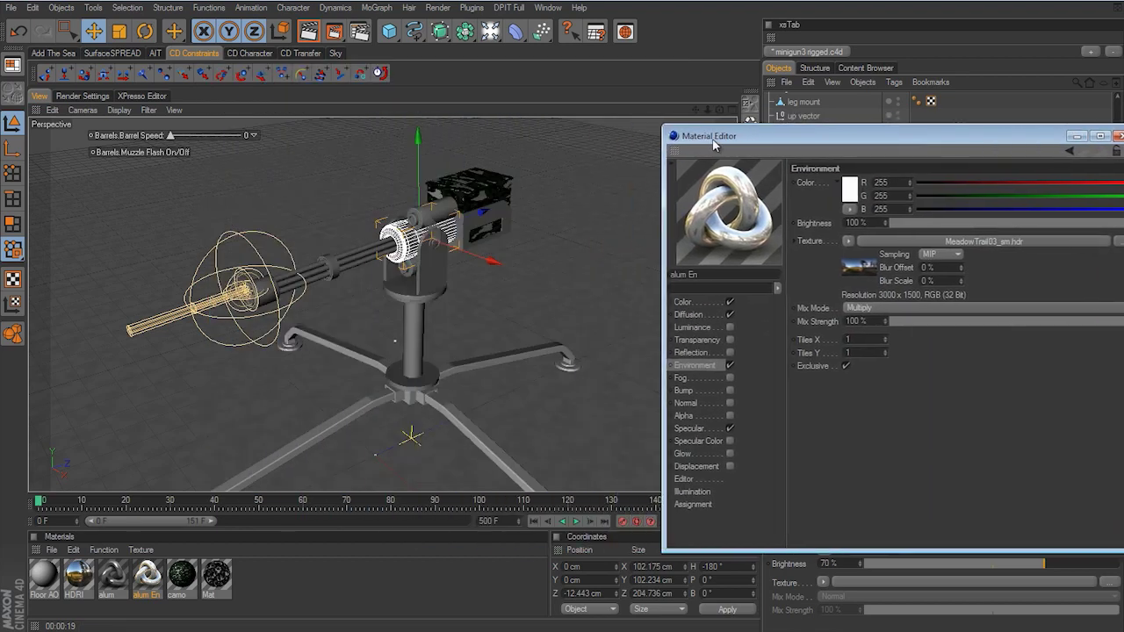
left_click(308, 33)
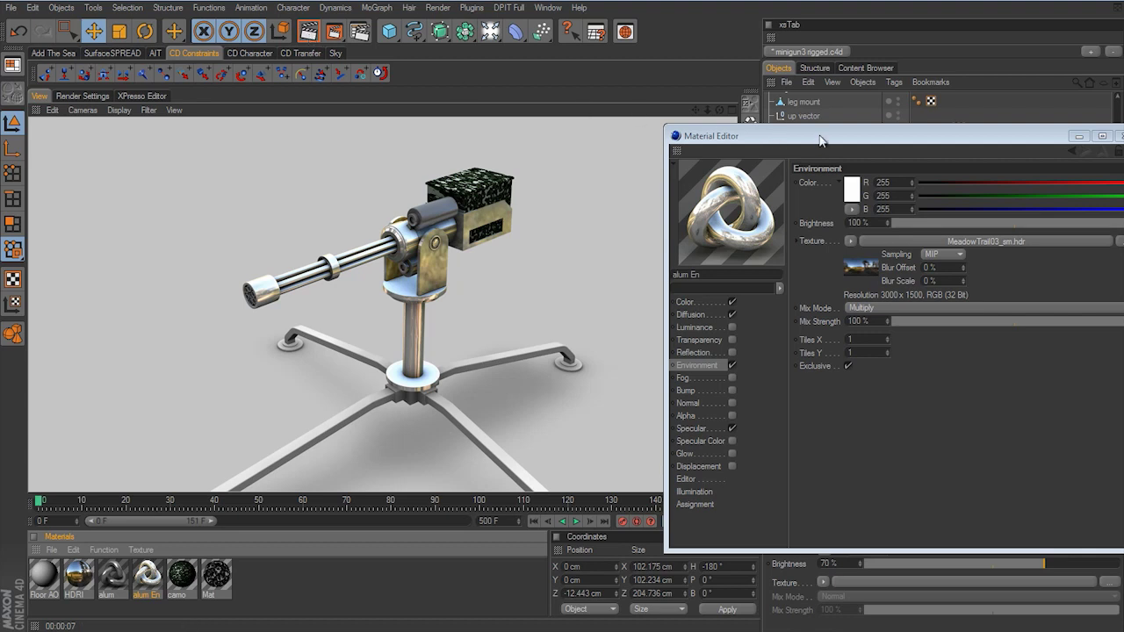
Set the alum En Environment brightness, Blur Offset and Blur Scale to 25% each and close the material editor
left_click_drag(820, 139, 664, 173)
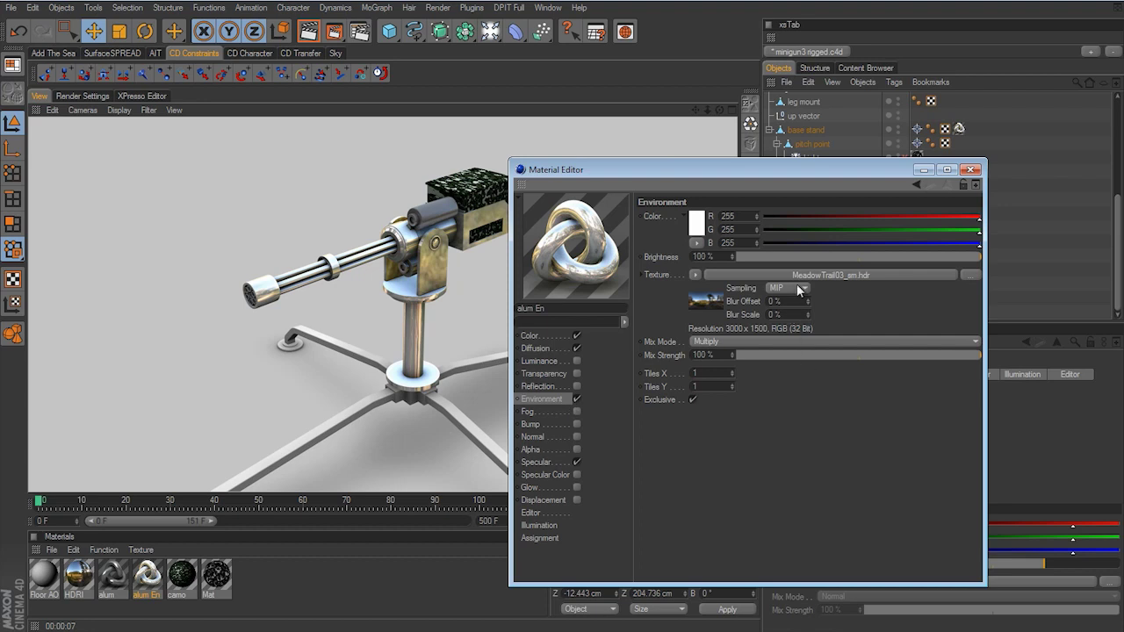
left_click(798, 257)
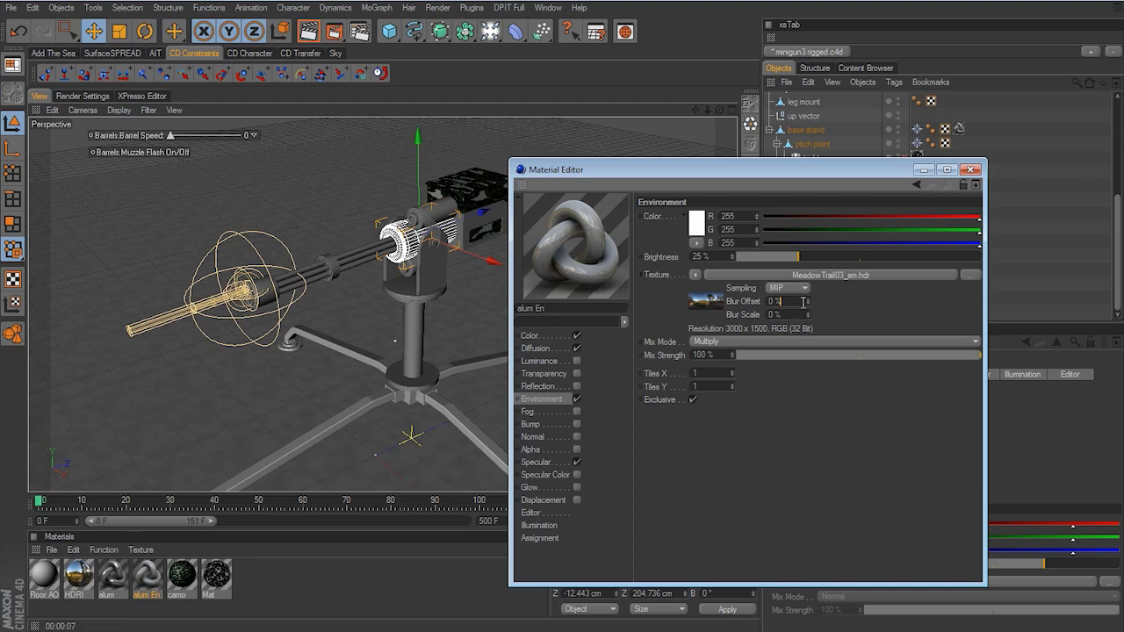
left_click(799, 301)
type("25")
key("Tab")
type("25")
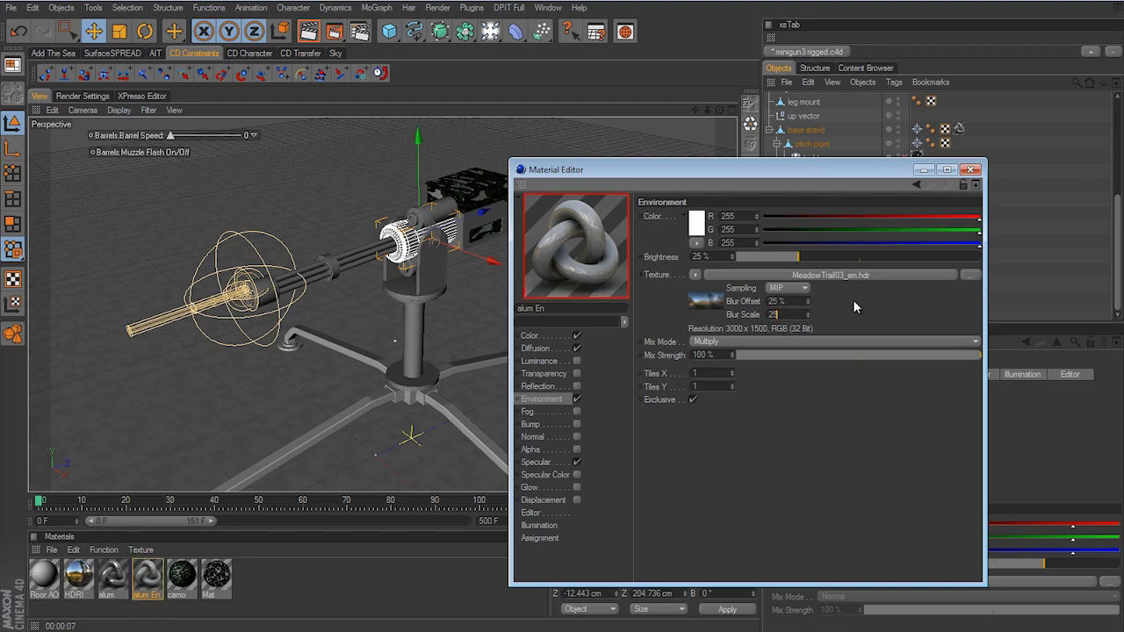
key("Return")
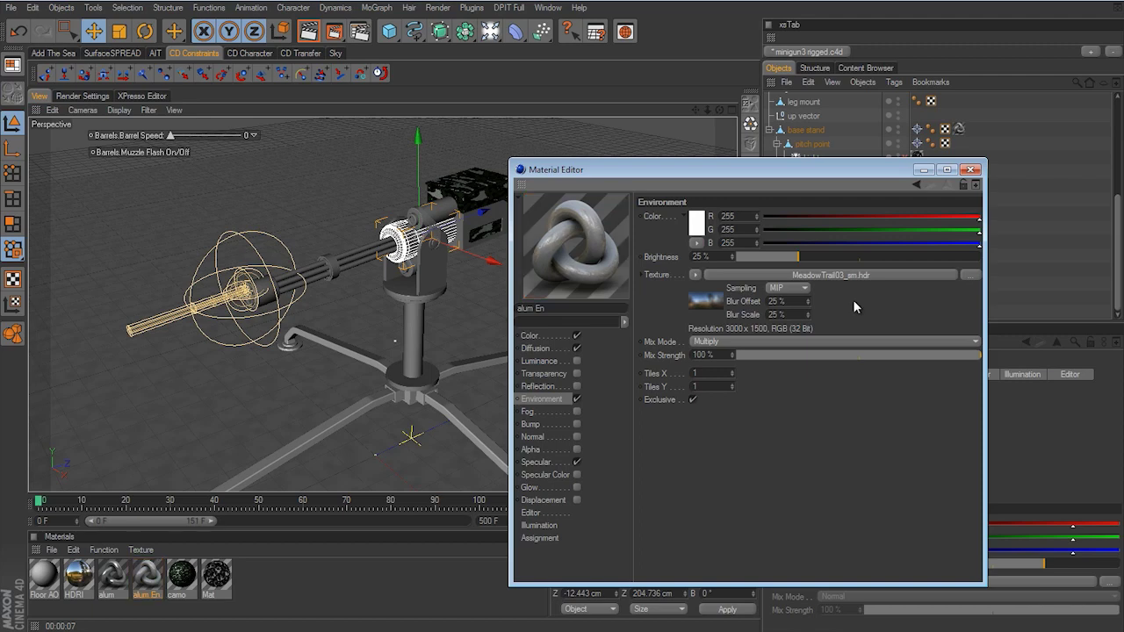
left_click(971, 170)
left_click(976, 173)
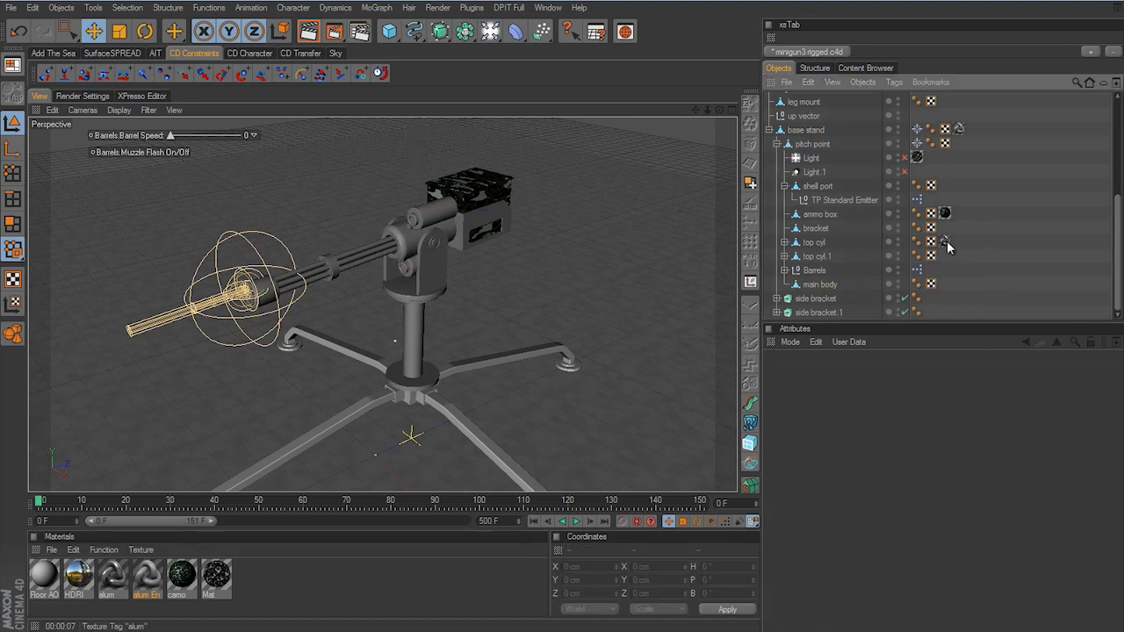
Delete the alum texture tag from the top cyl object and render the minigun in the viewport
left_click(944, 243)
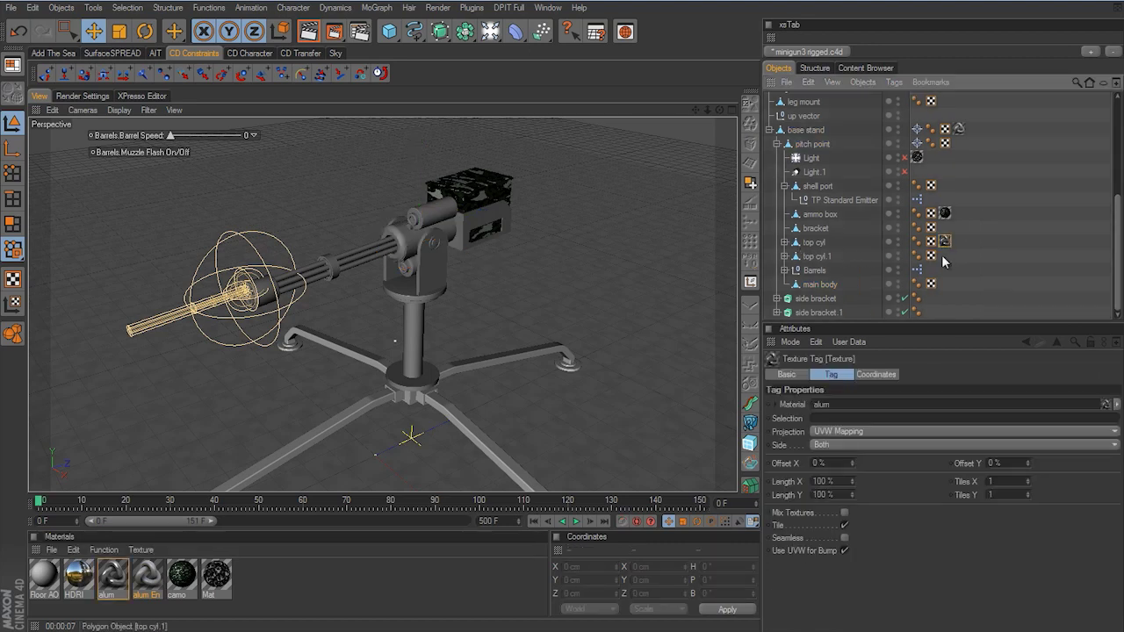
key("Delete")
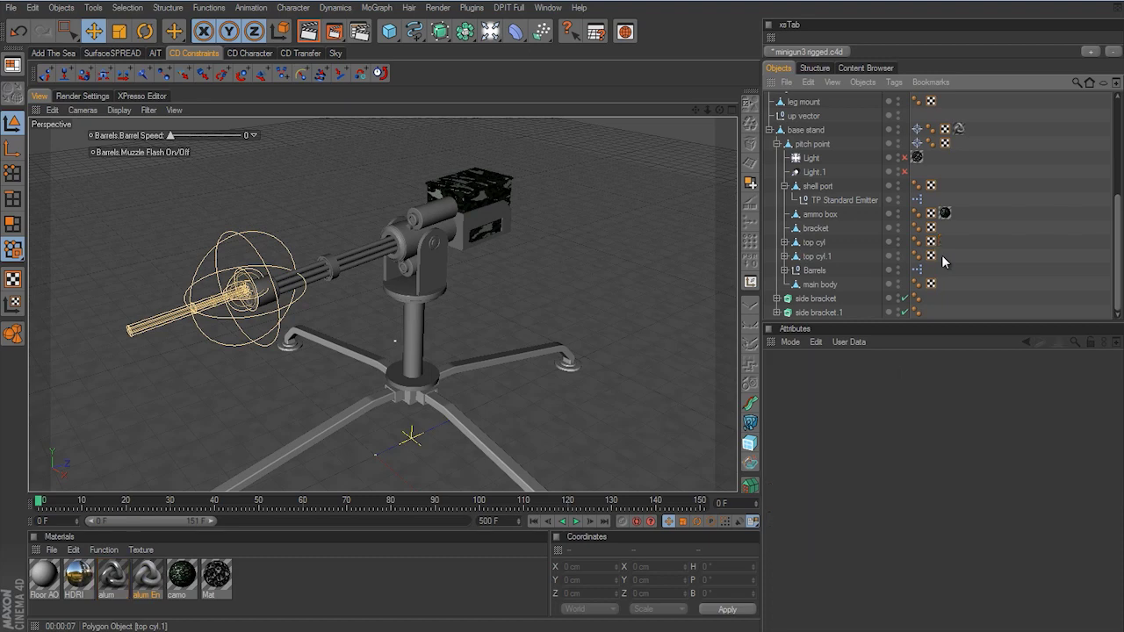
left_click(308, 31)
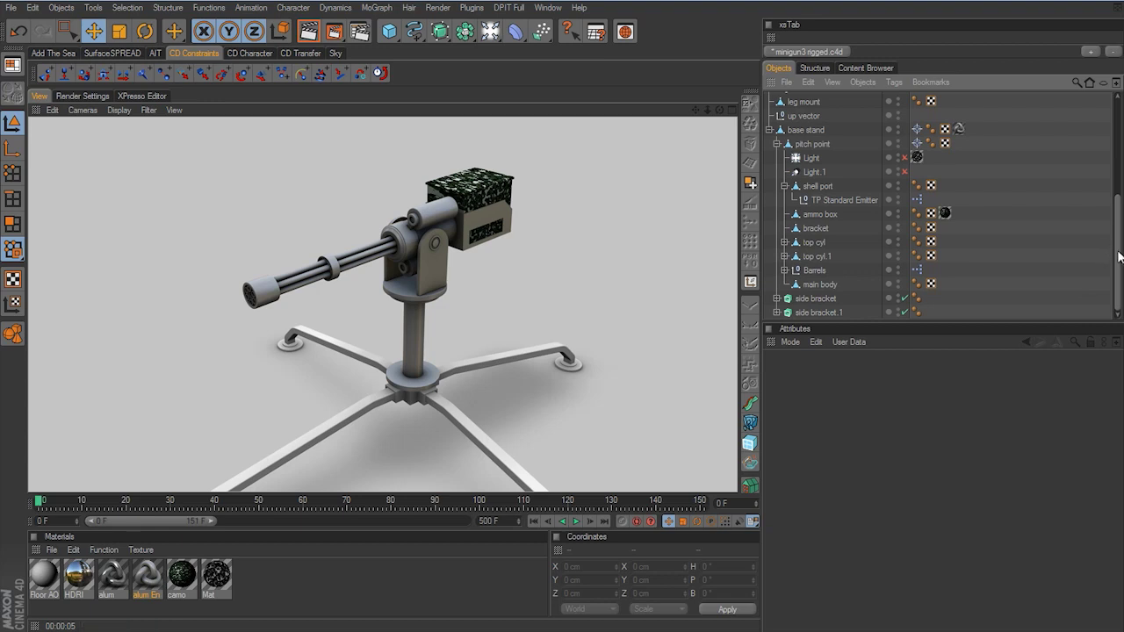
Hide the HDRI sphere from rendering and disable the object
scroll(1093, 243, "up", 5)
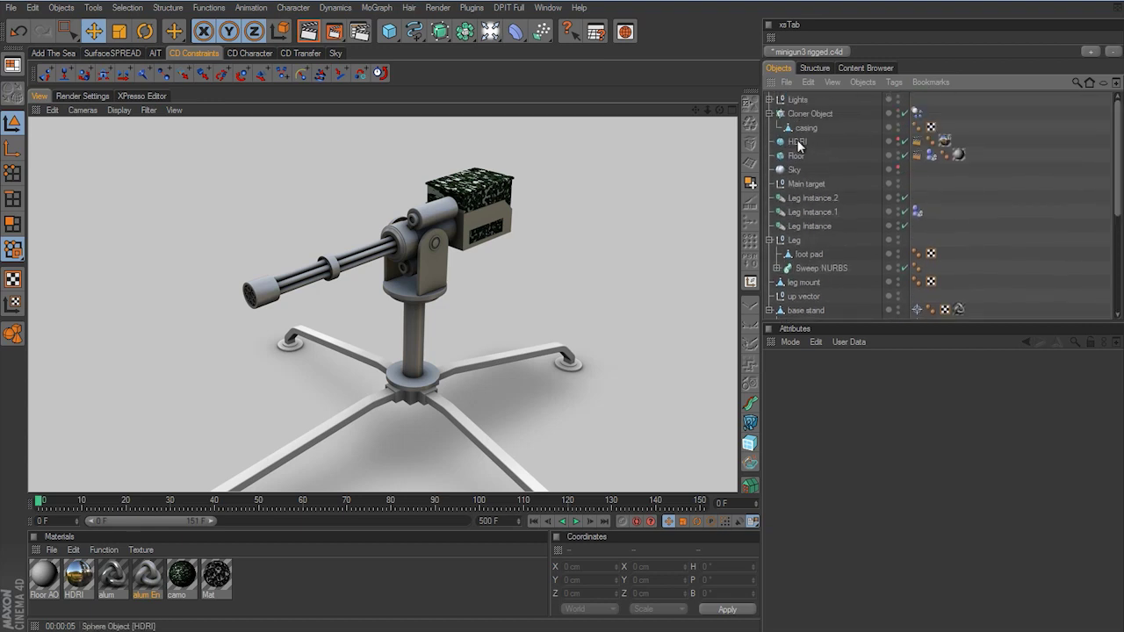
left_click(899, 145)
left_click(898, 143)
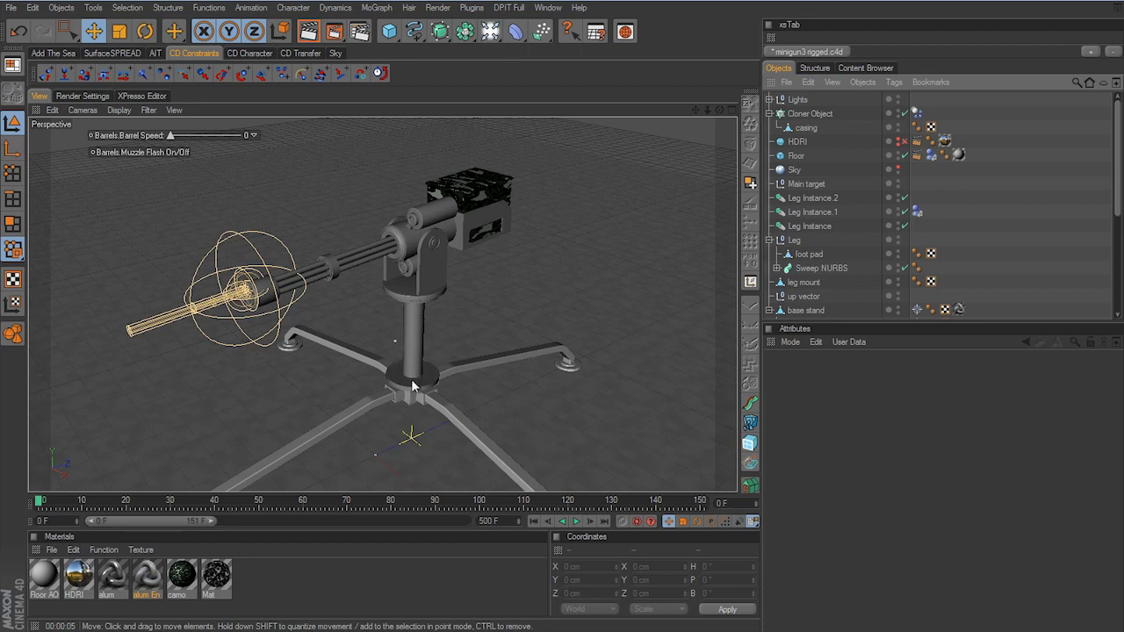
In edge mode, loop-select the upper outer rim of the base stand's lower disc
left_click_drag(471, 352, 484, 380, "alt")
middle_click_drag(485, 386, 479, 372, "alt")
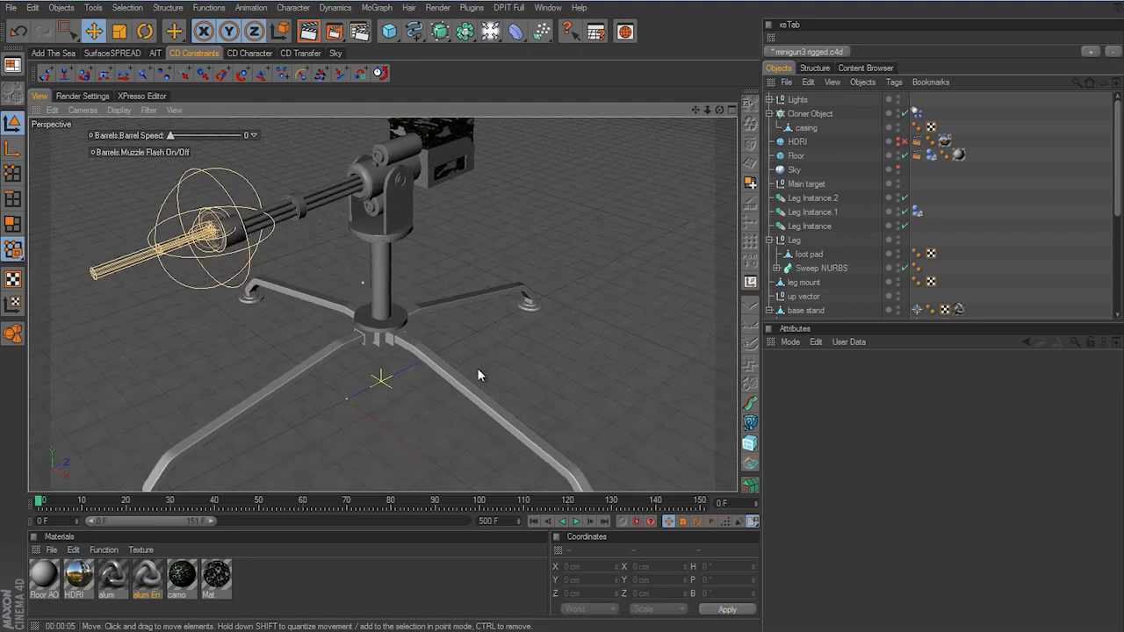
right_click_drag(478, 372, 562, 323, "alt")
left_click_drag(562, 323, 478, 361, "alt")
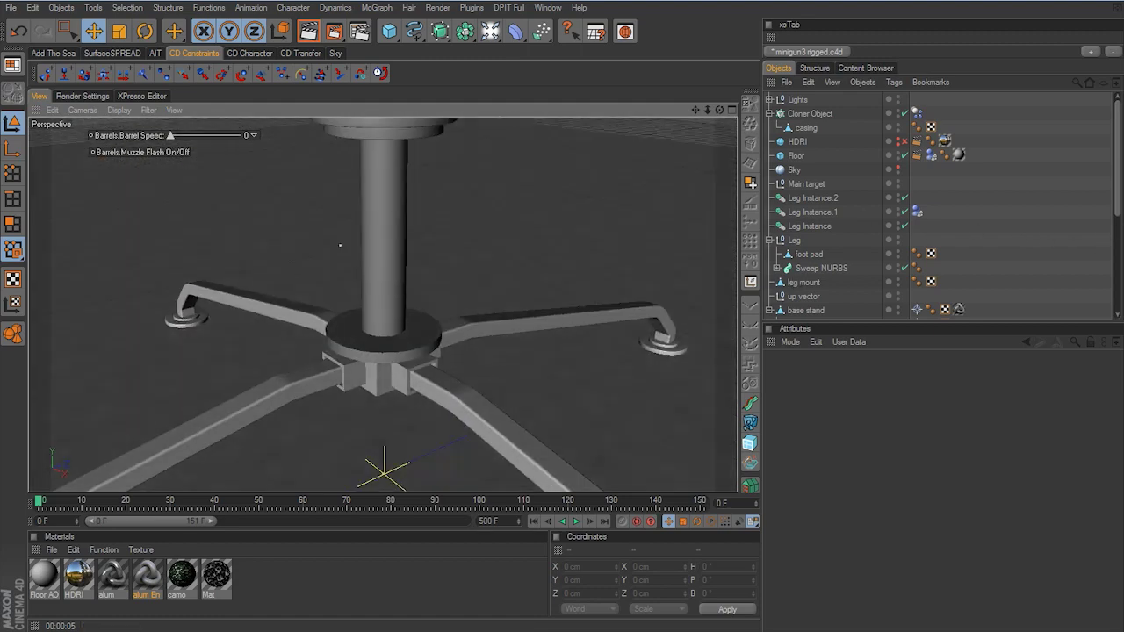
left_click_drag(1116, 206, 1119, 252)
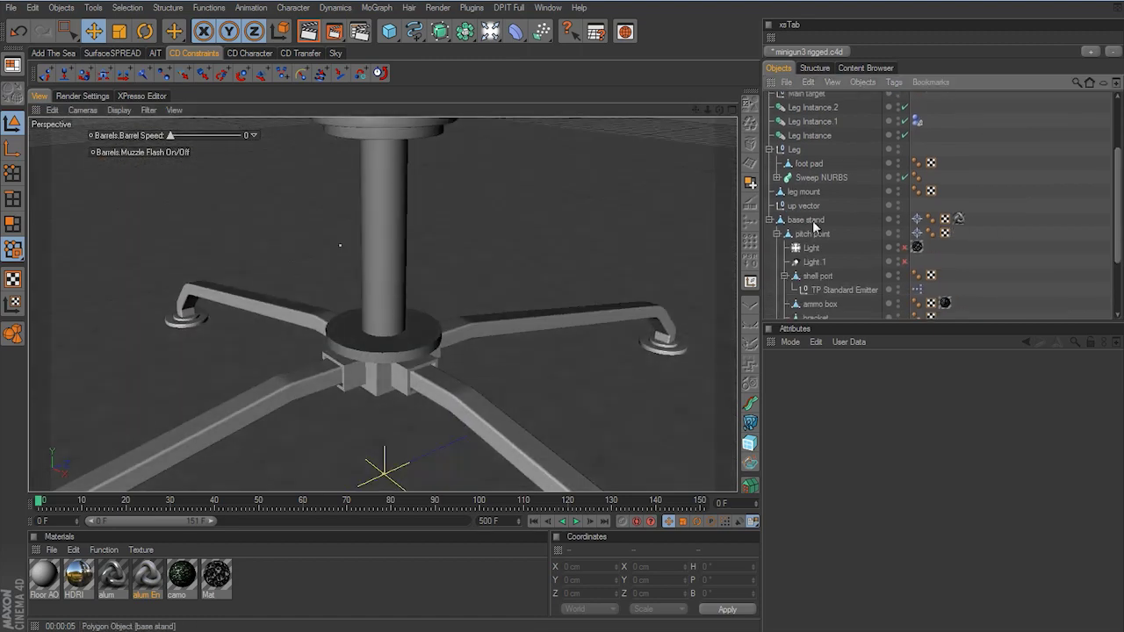
left_click(16, 195)
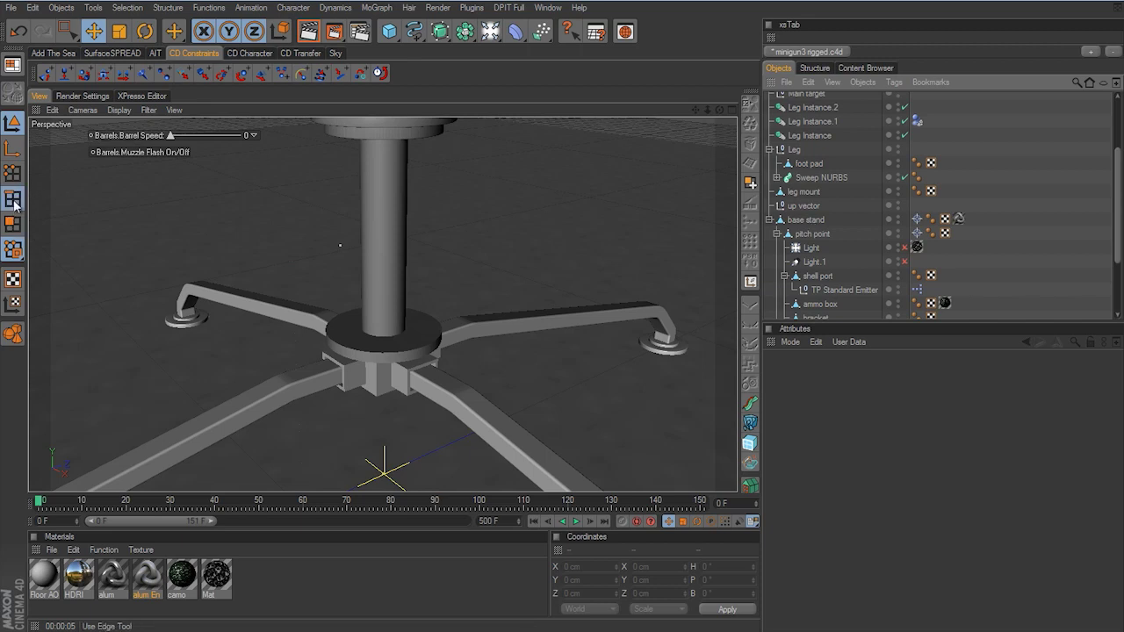
left_click(67, 41)
left_click(91, 46)
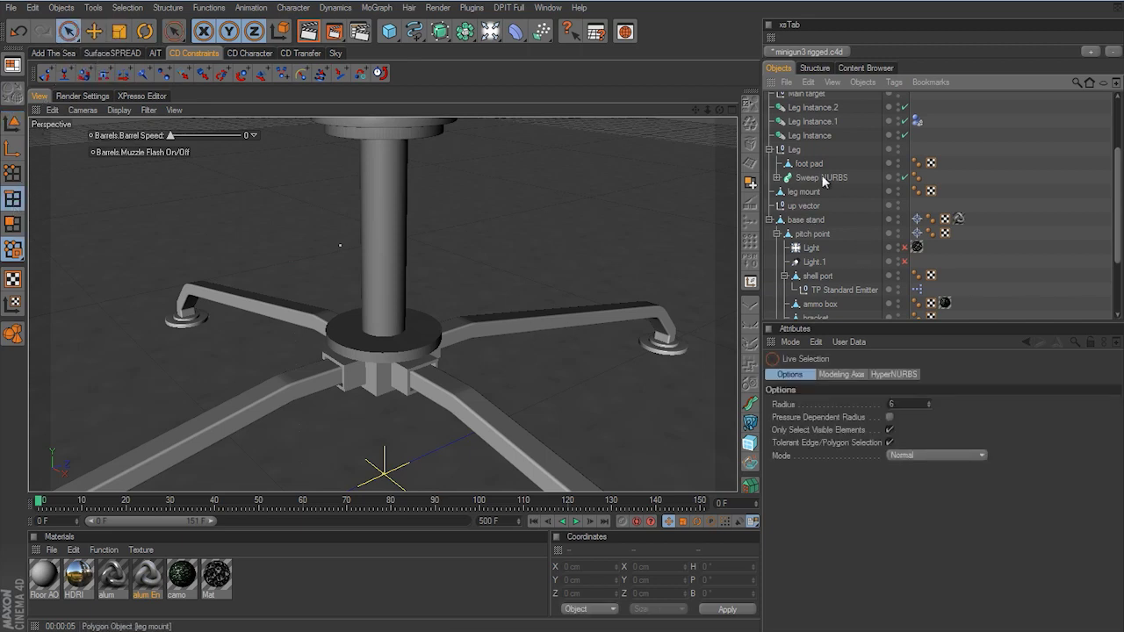
left_click(806, 219)
scroll(578, 325, "up", 5)
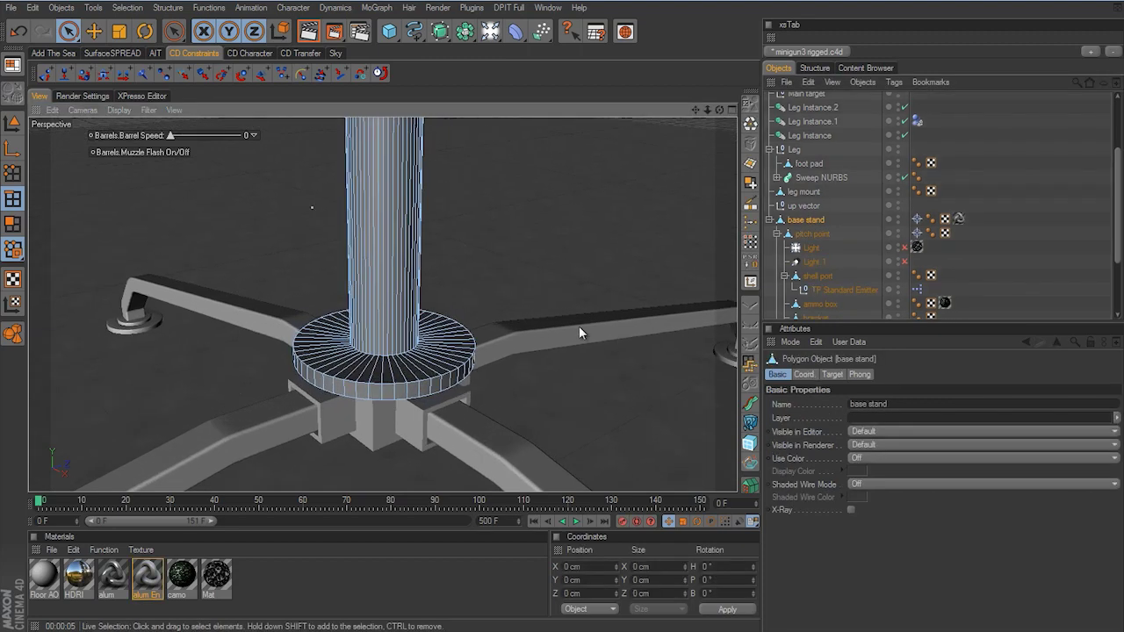
middle_click_drag(562, 322, 562, 277, "alt")
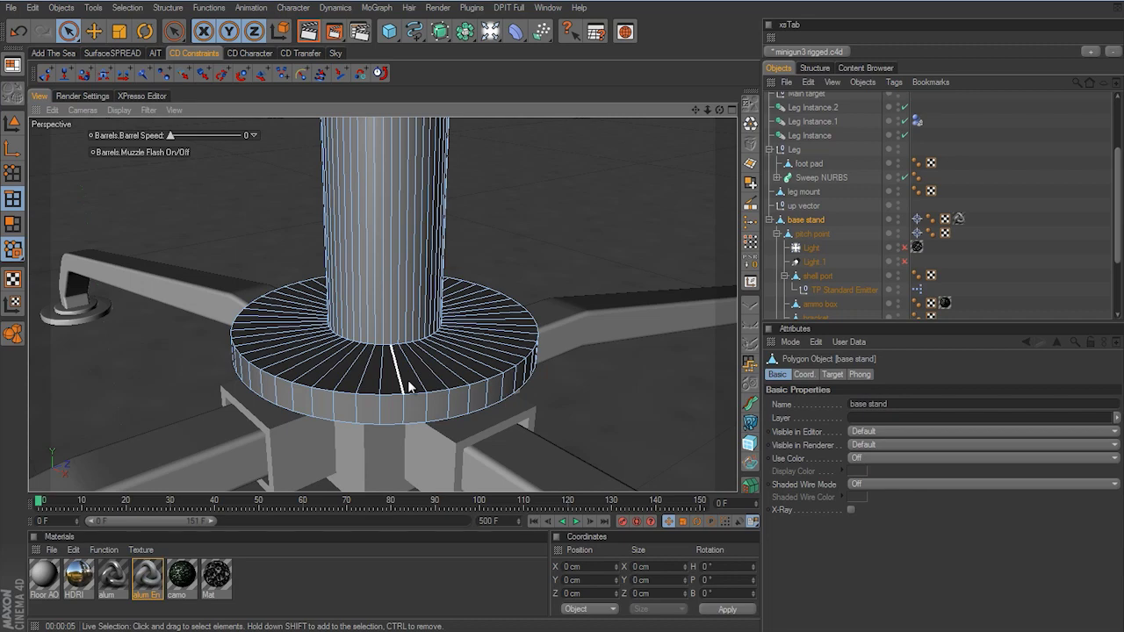
key("u")
key("l")
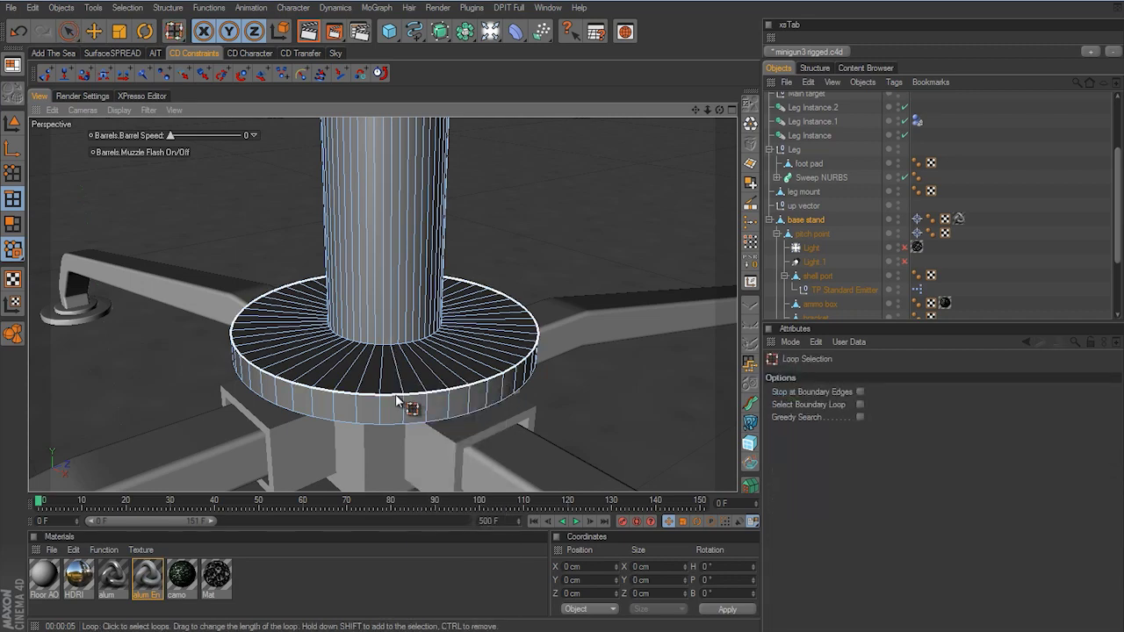
left_click(395, 396)
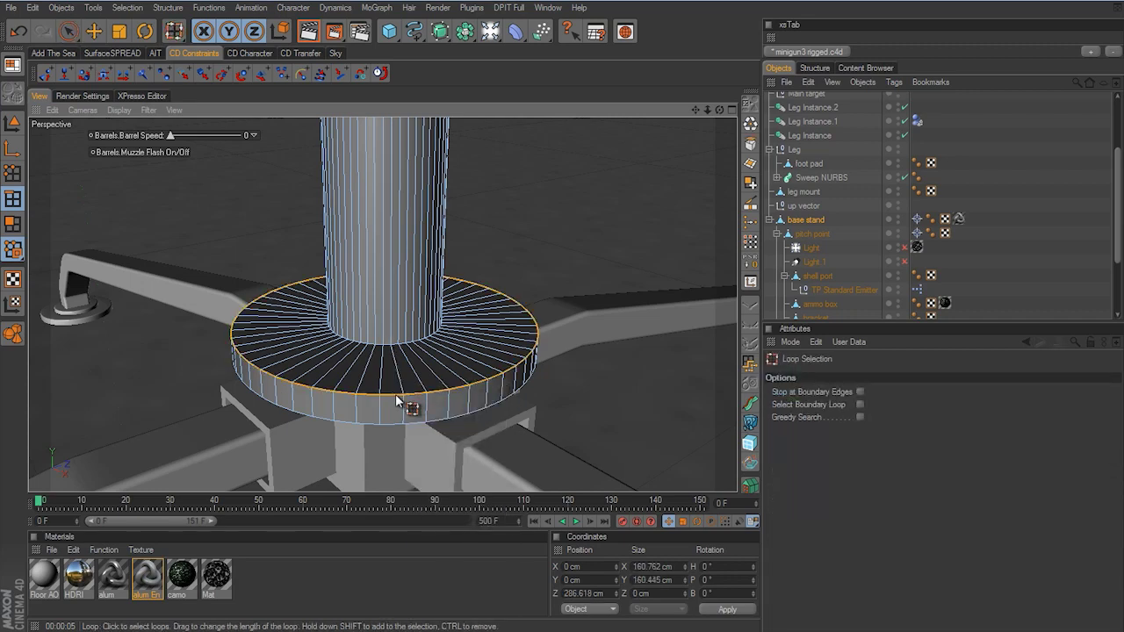
Bevel the selected rim edge loop with an inner offset of about 5.8 cm
right_click(583, 263)
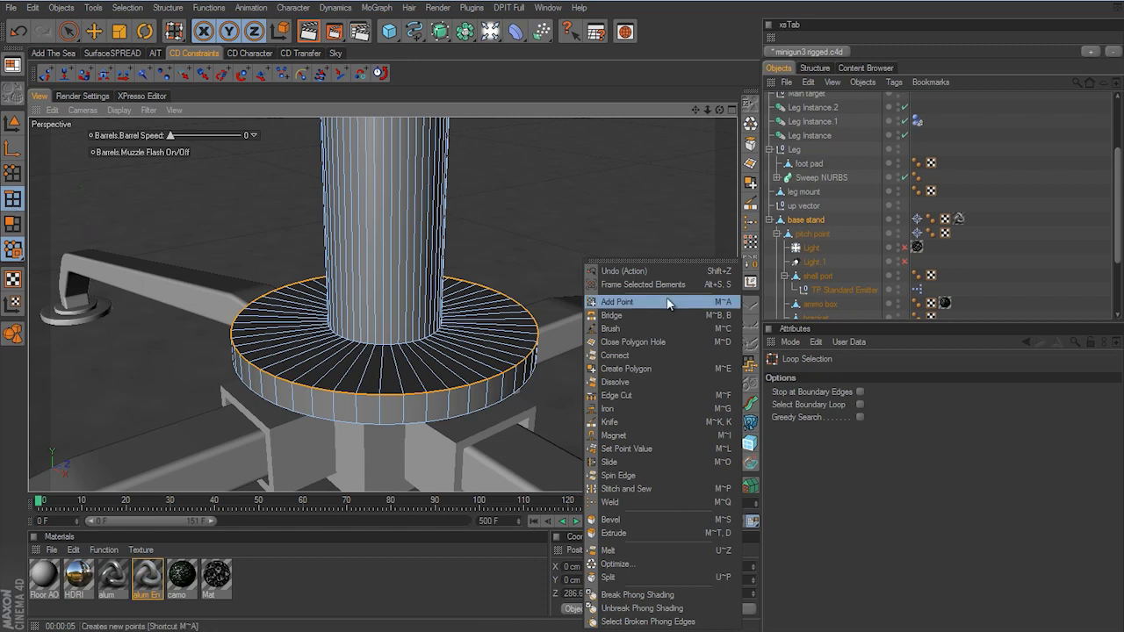
left_click(613, 520)
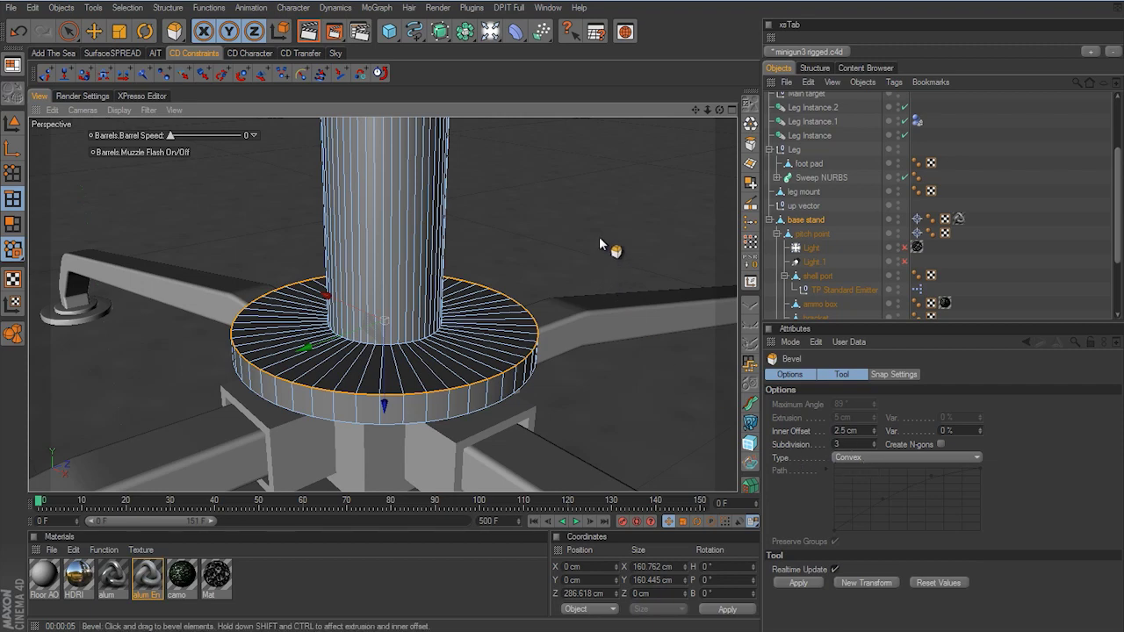
left_click_drag(599, 235, 562, 324)
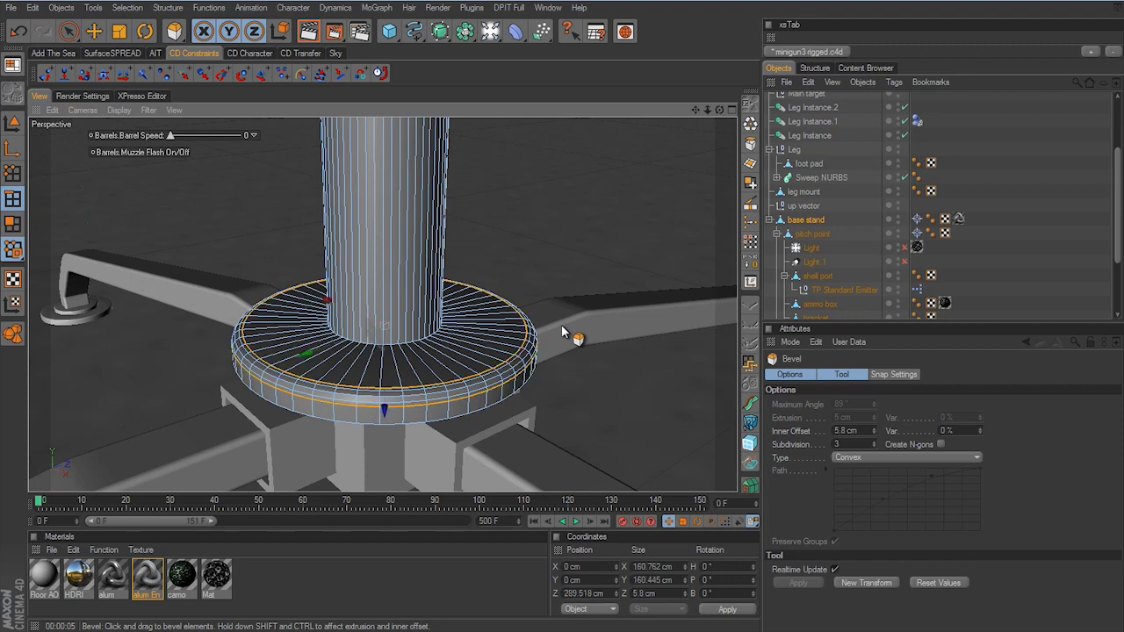
Set the base stand's Phong Angle to 45° and render the beveled disc in the viewport
left_click(930, 219)
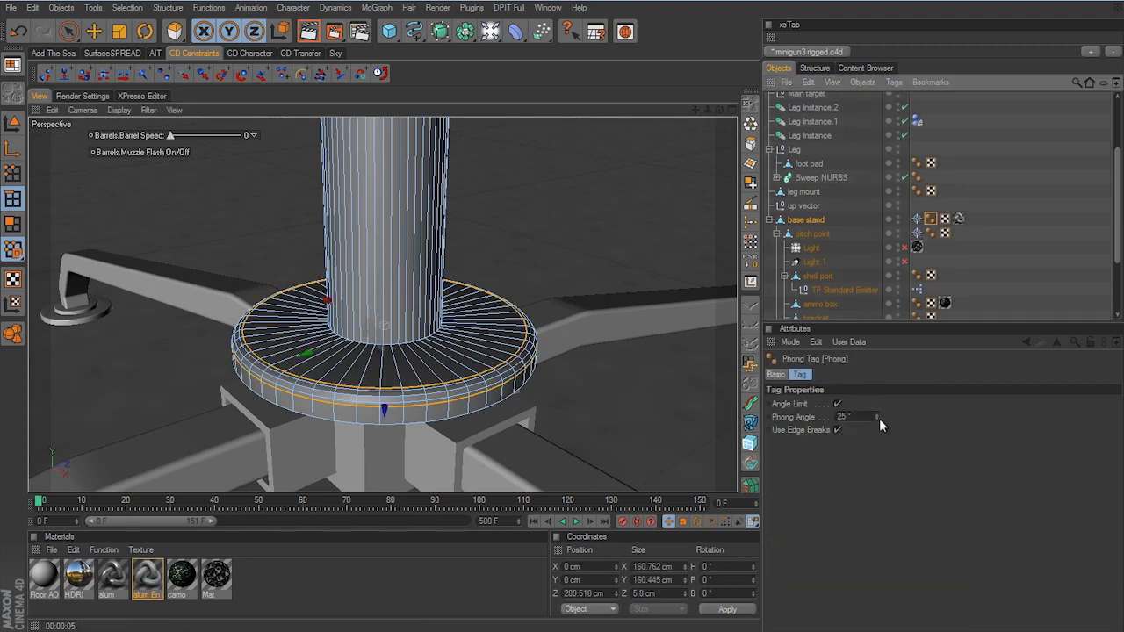
left_click_drag(879, 418, 879, 414)
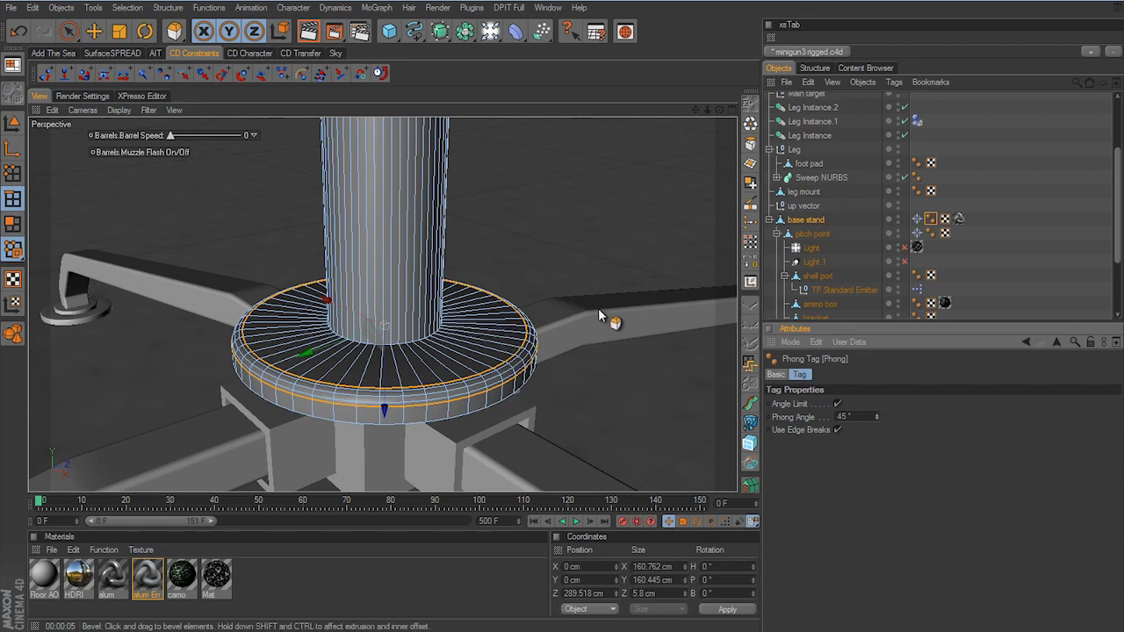
scroll(598, 308, "down", 5)
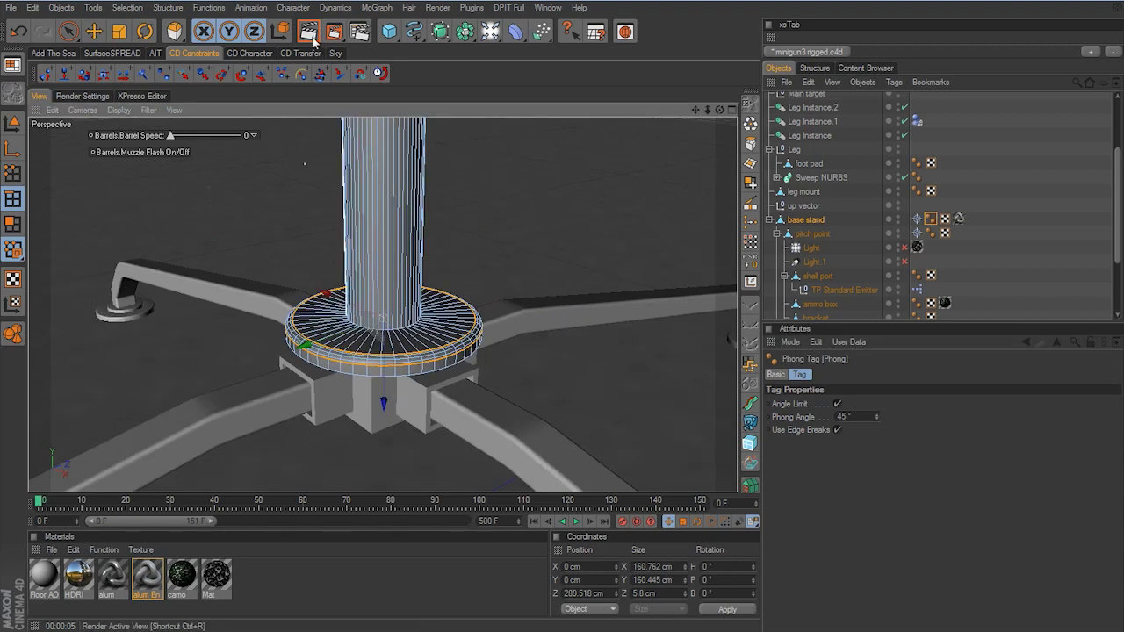
left_click(312, 39)
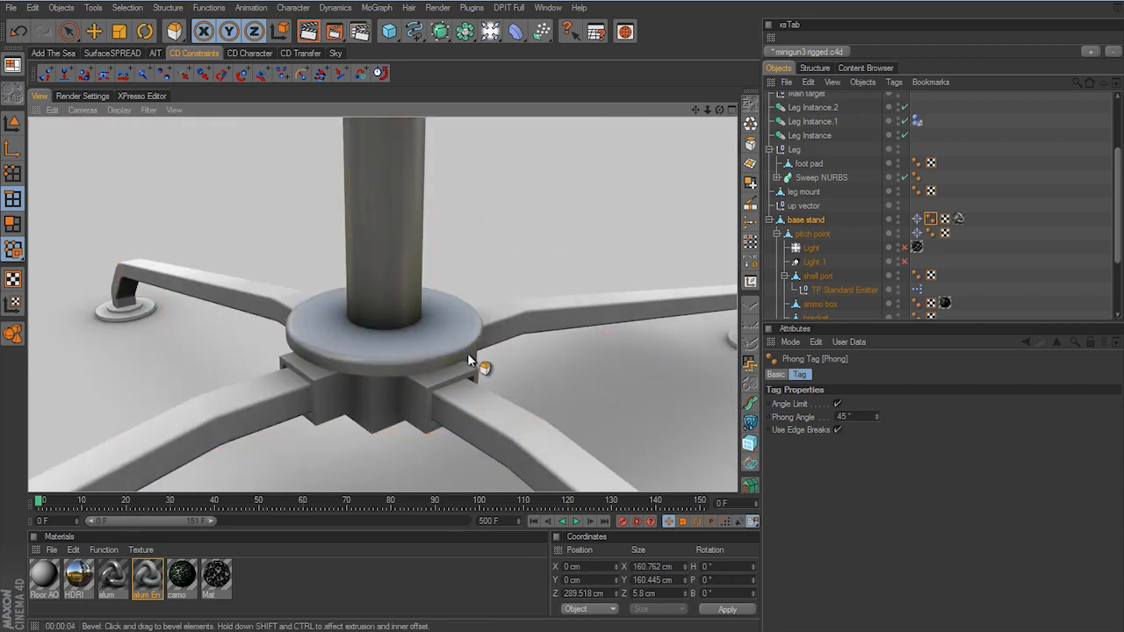
Switch from edge mode back to model mode and activate the Move tool
scroll(542, 247, "down", 5)
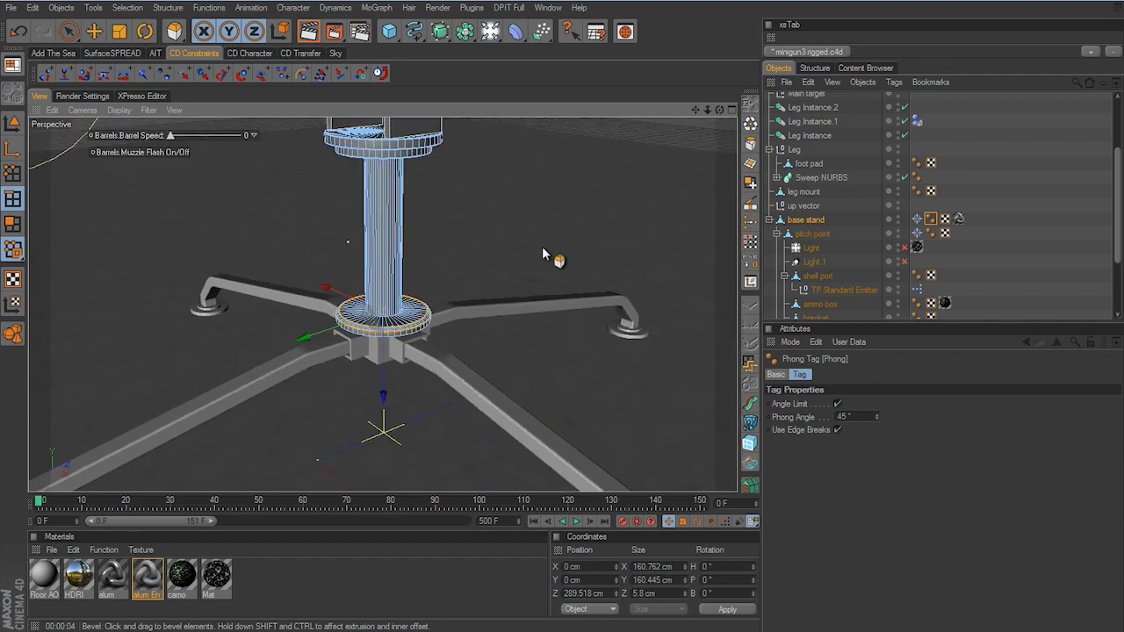
left_click_drag(561, 324, 562, 326, "alt")
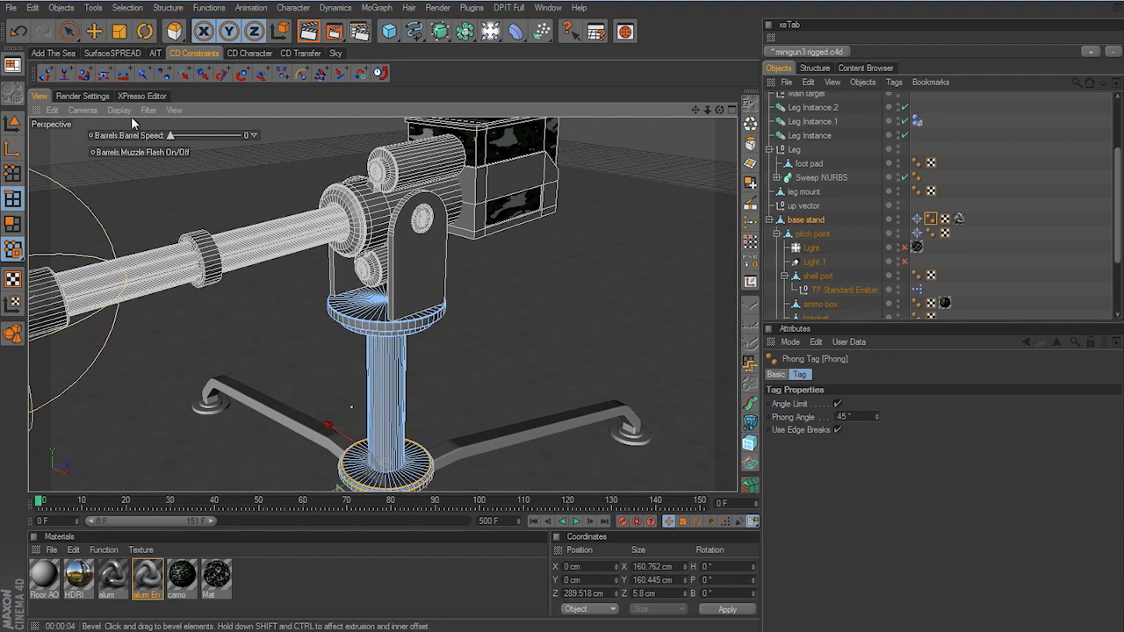
left_click(13, 123)
left_click(94, 30)
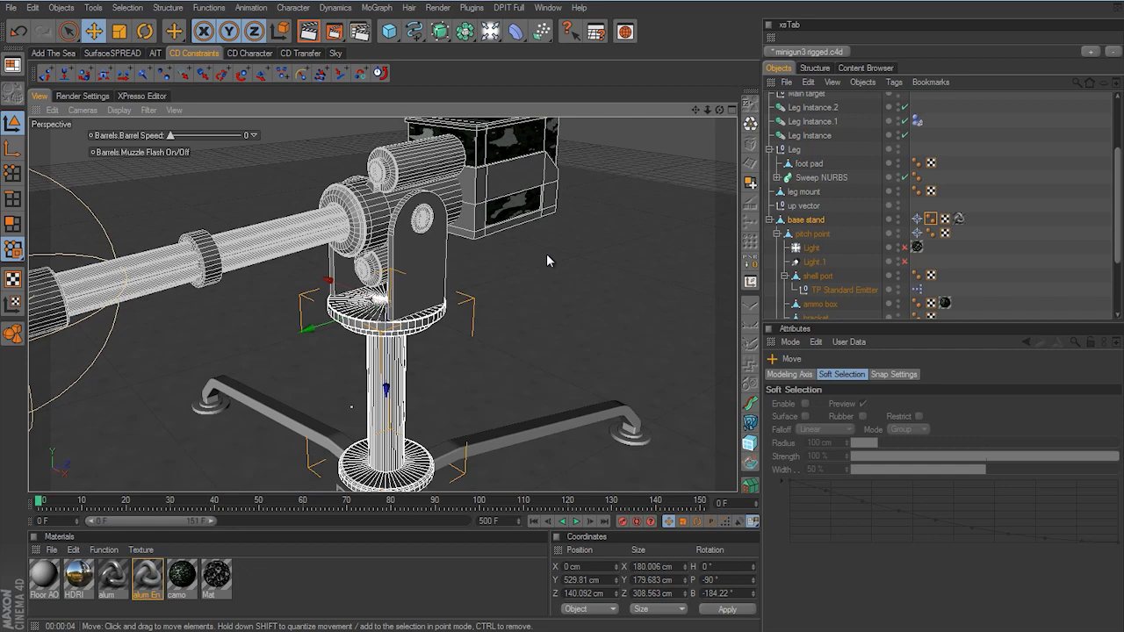
Apply the camo material to the leg's Sweep NURBS and render the tripod legs in the viewport
left_click_drag(1119, 225, 1120, 207)
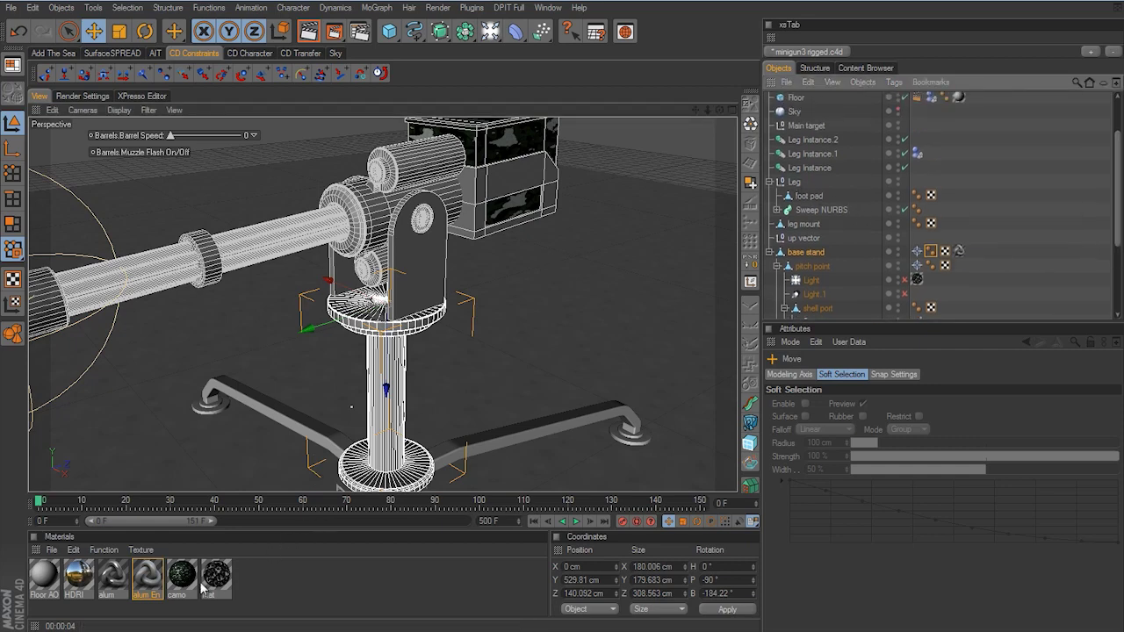
left_click_drag(181, 576, 818, 209)
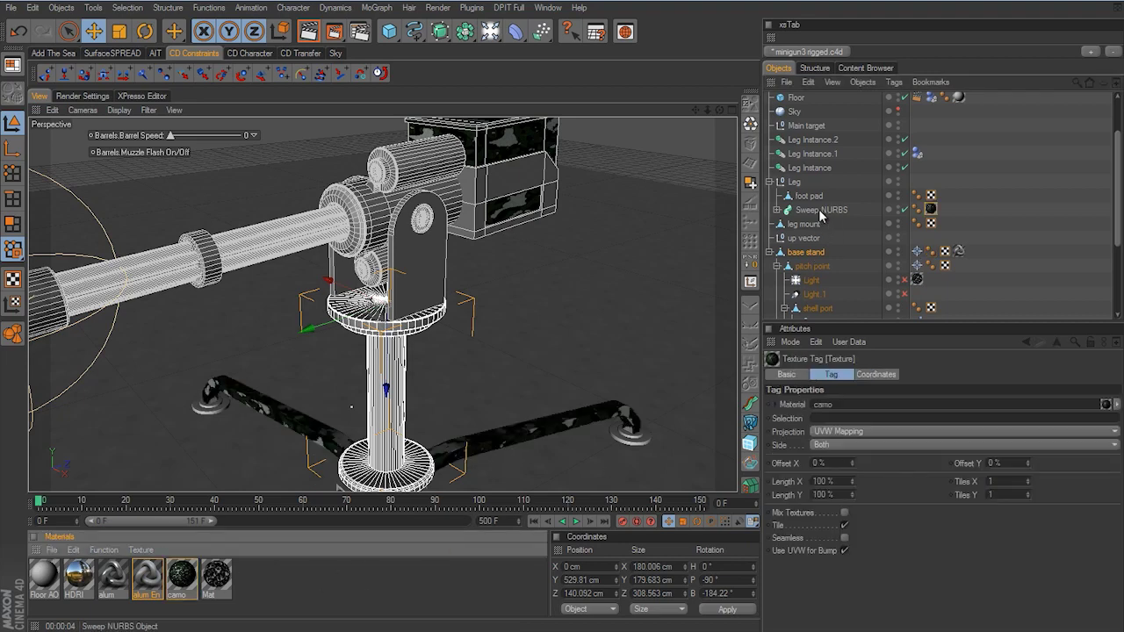
middle_click_drag(572, 412, 561, 321, "alt")
left_click_drag(561, 321, 575, 414, "alt")
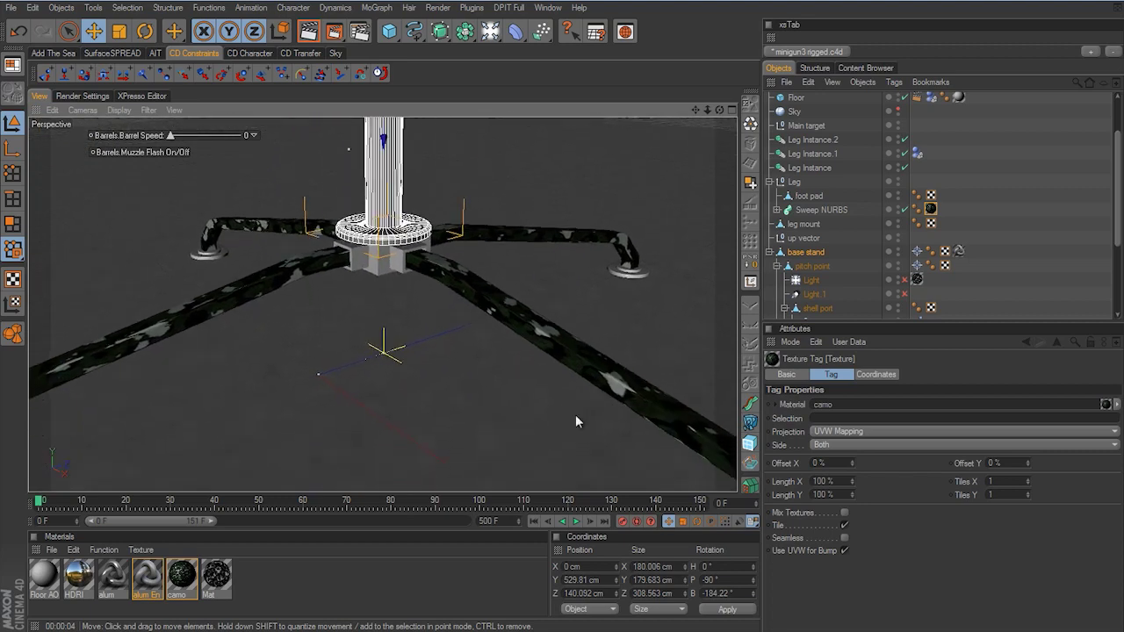
right_click_drag(575, 414, 561, 324, "alt")
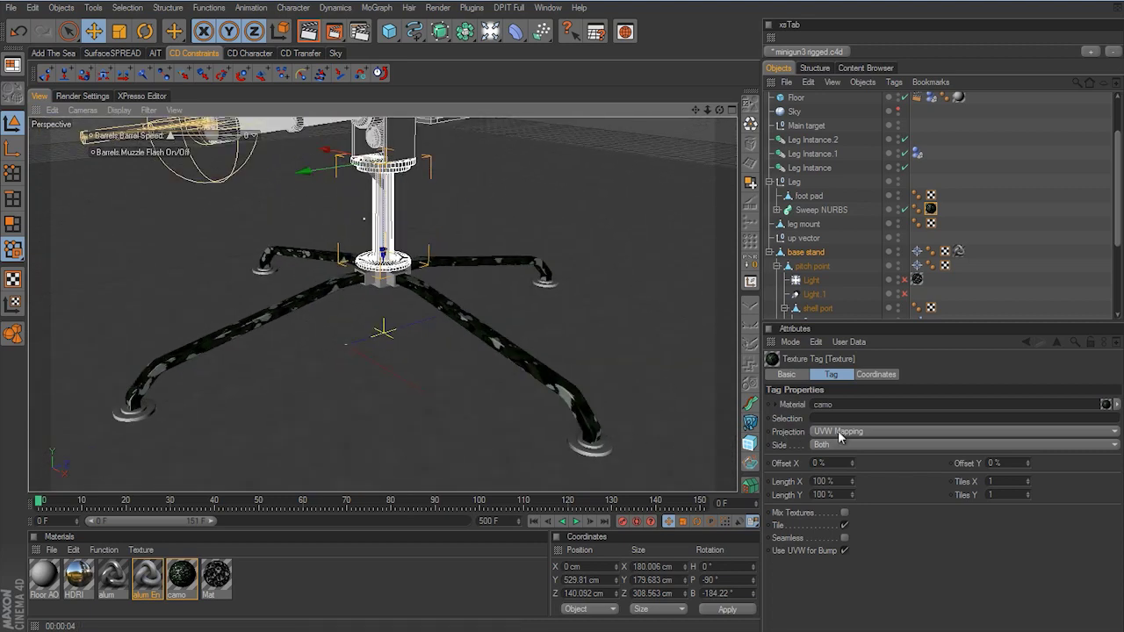
left_click(308, 32)
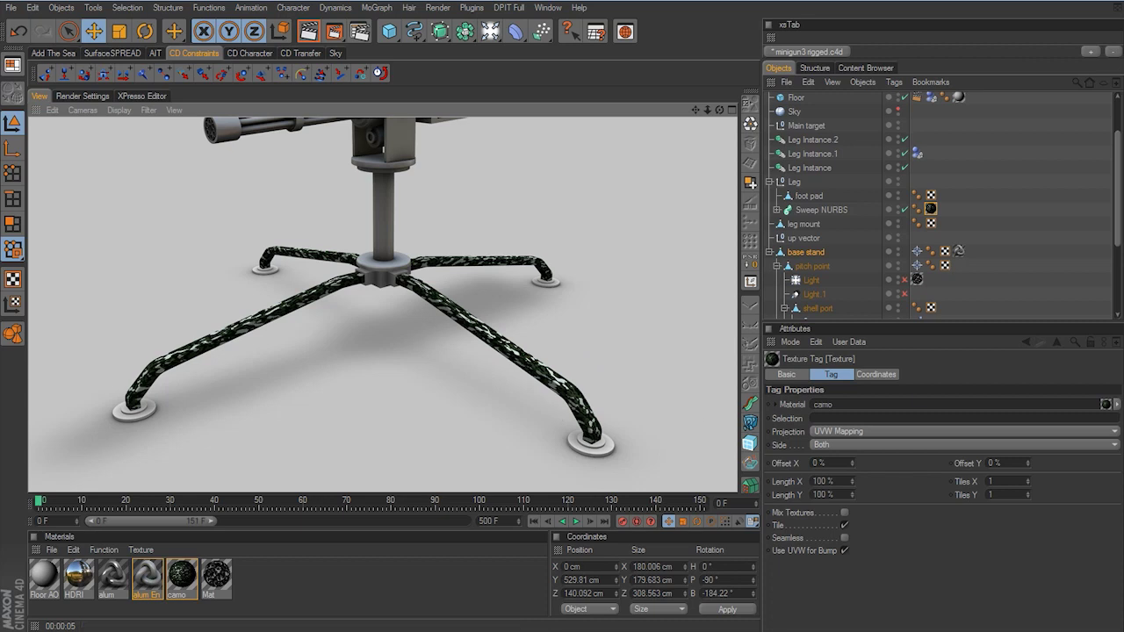
Set the camo texture tag's projection to Cubic and render the tripod legs in the viewport
left_click(834, 431)
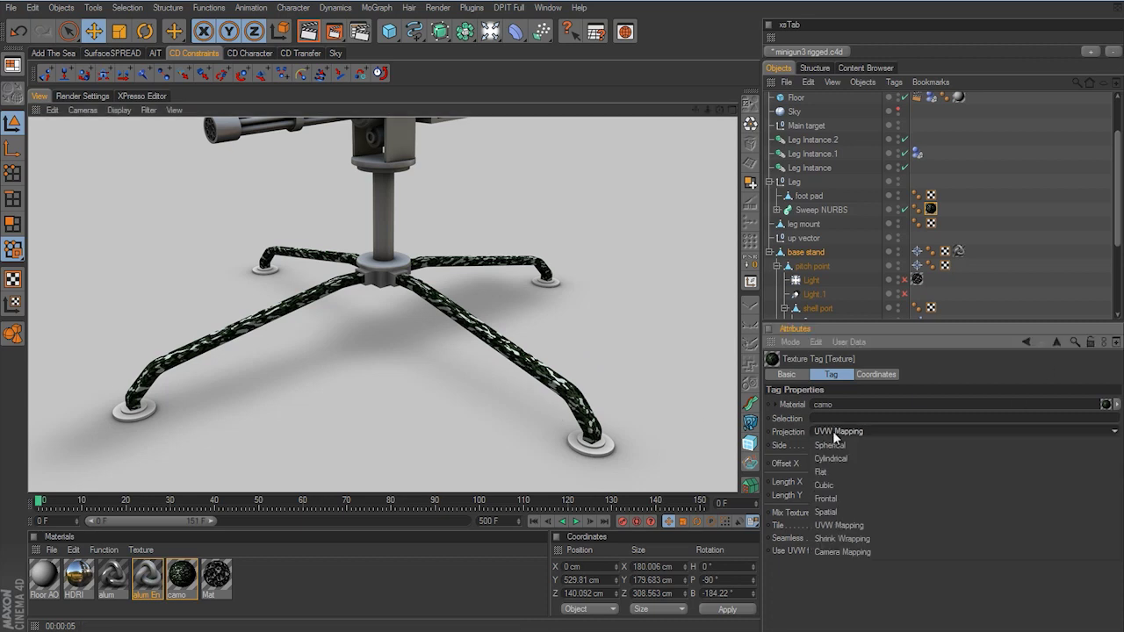
left_click(829, 485)
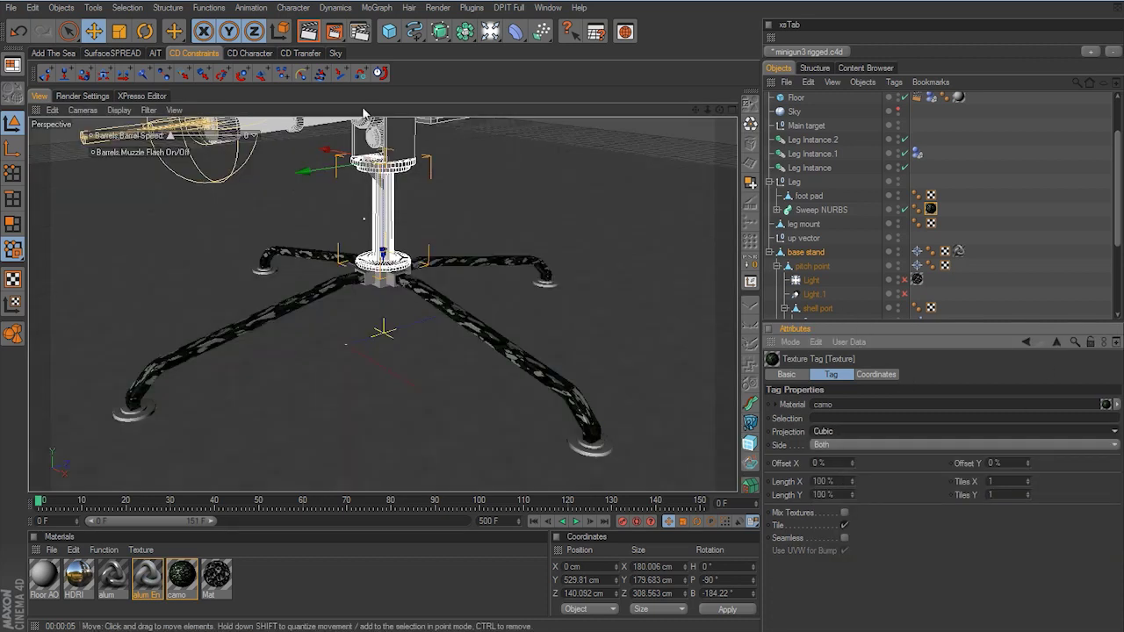
left_click(307, 33)
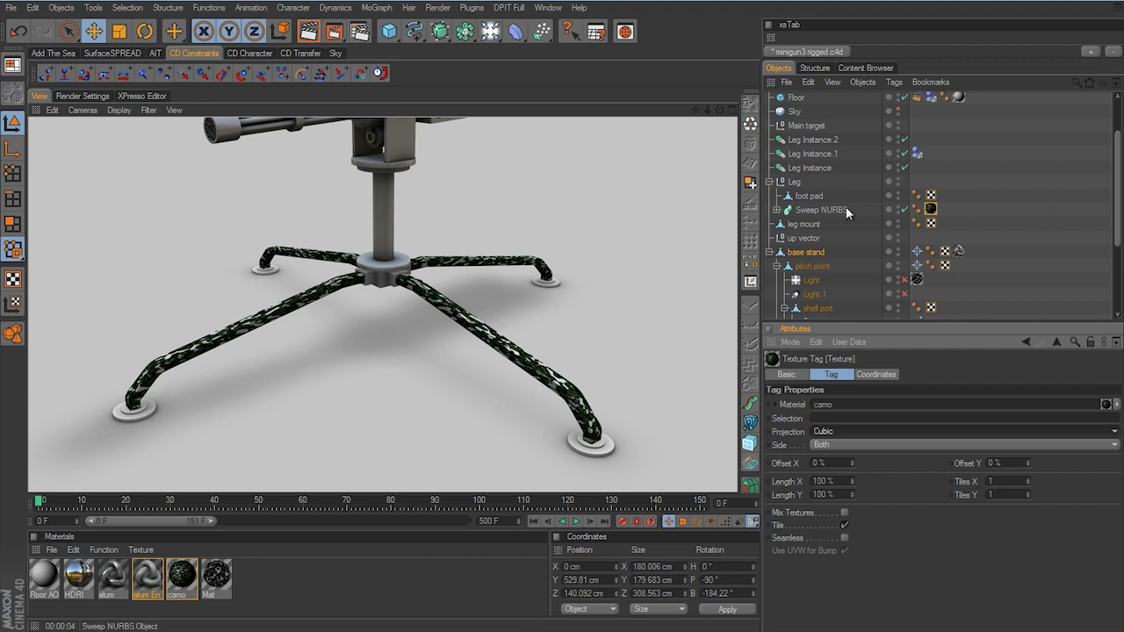
Select the camo texture tag on the leg's Sweep NURBS and switch to texture axis mode
left_click(811, 210)
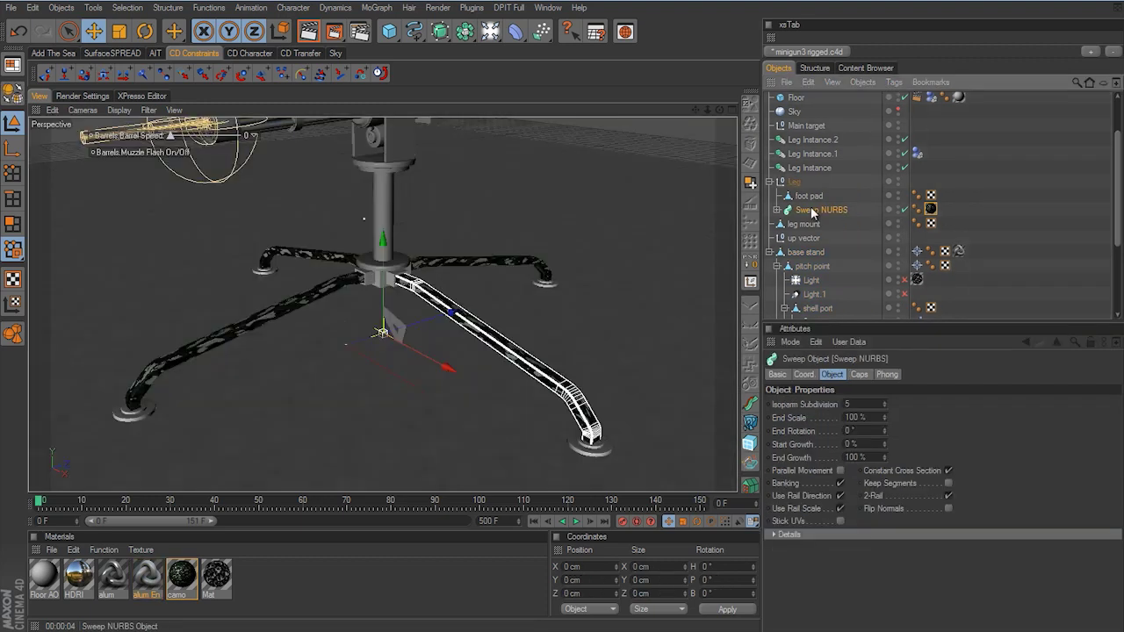
left_click(930, 210)
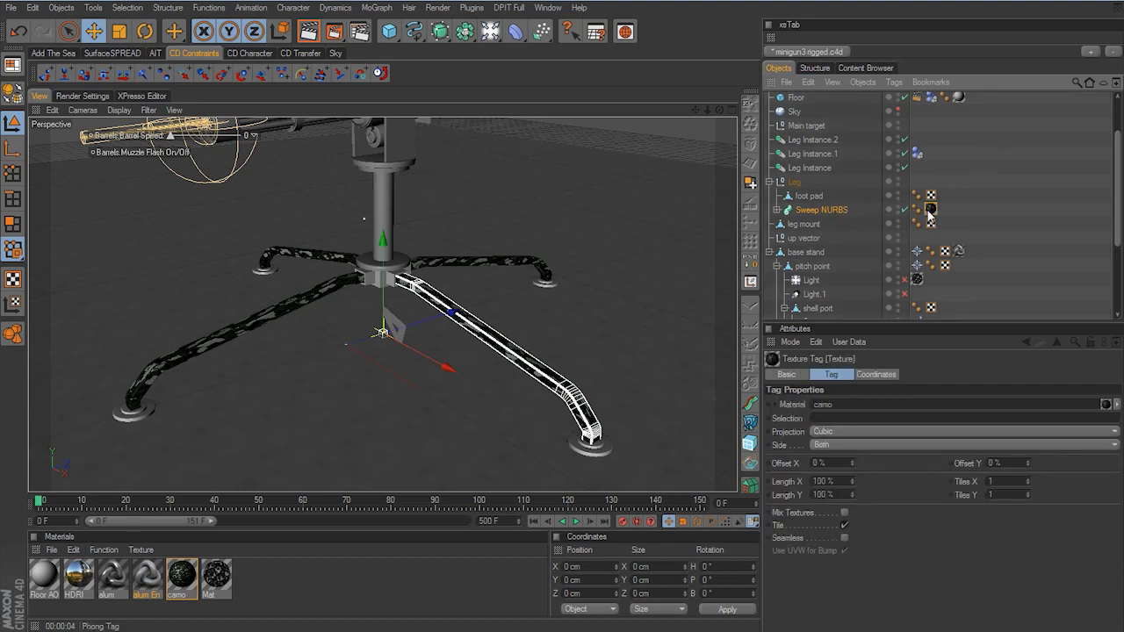
left_click(13, 307)
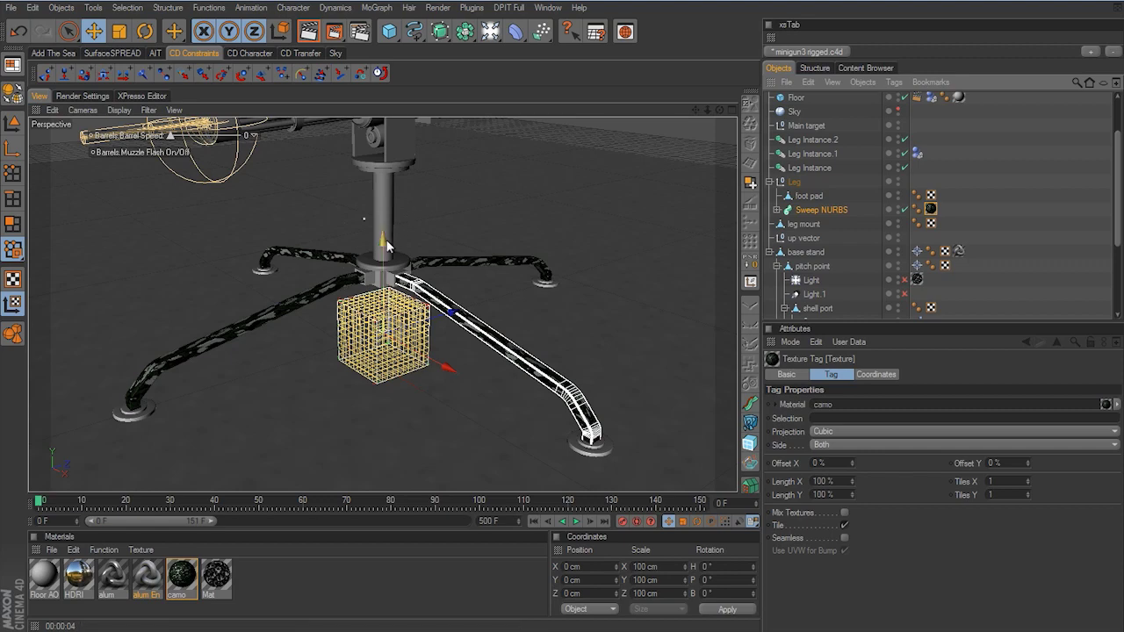
Try moving the camo texture projection along its Y and X axes, undoing each move
left_click_drag(383, 250, 561, 325)
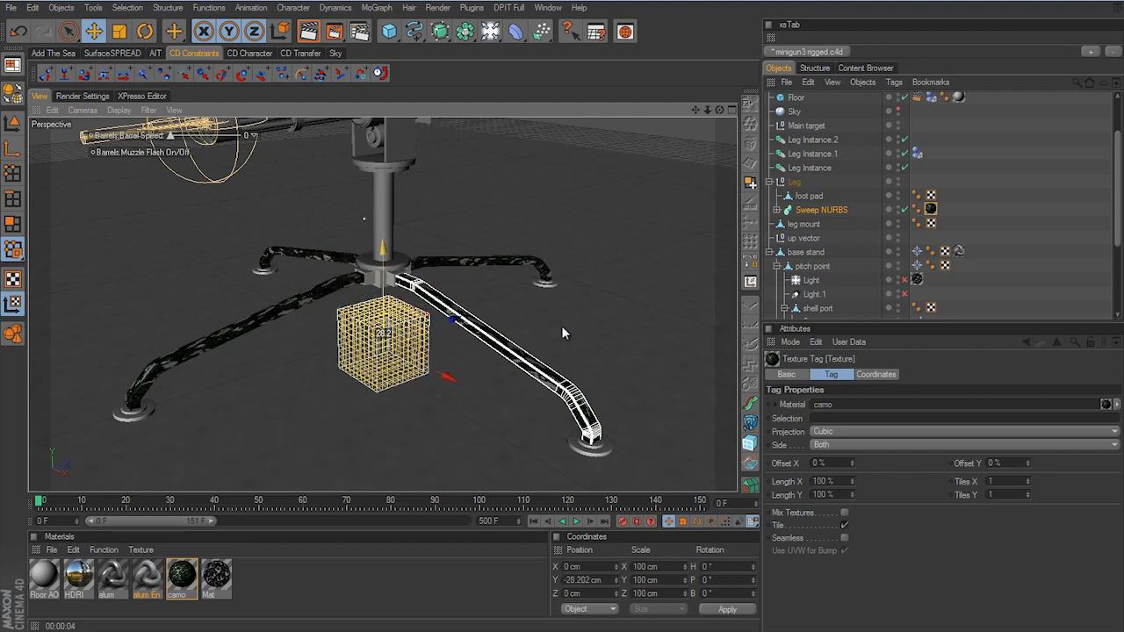
key("ctrl+z")
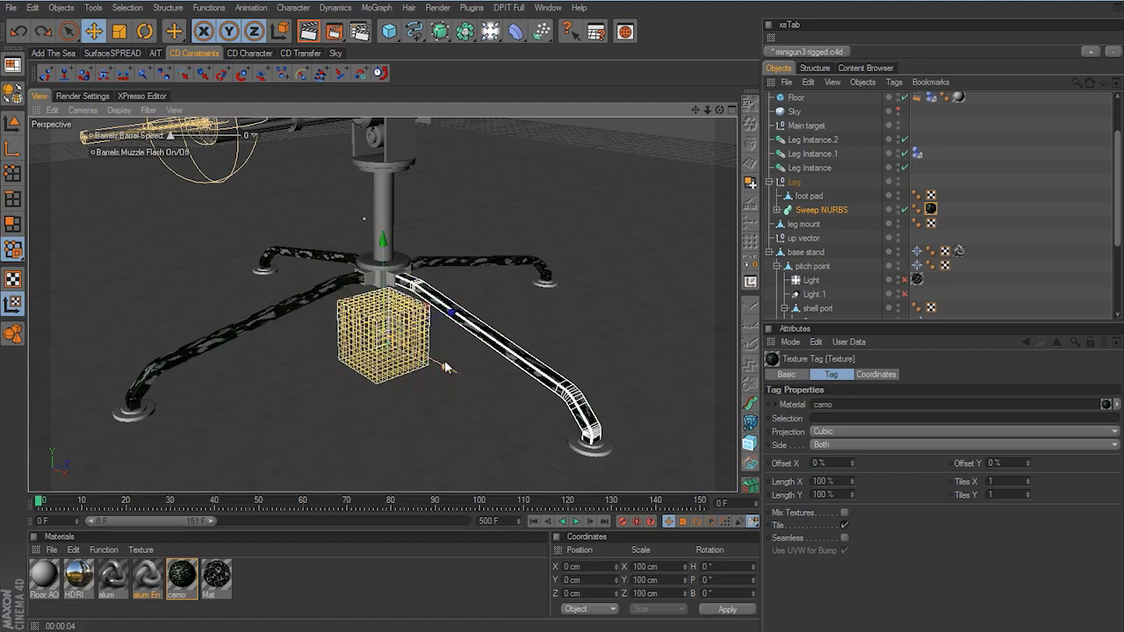
left_click_drag(446, 366, 564, 327)
key("ctrl+z")
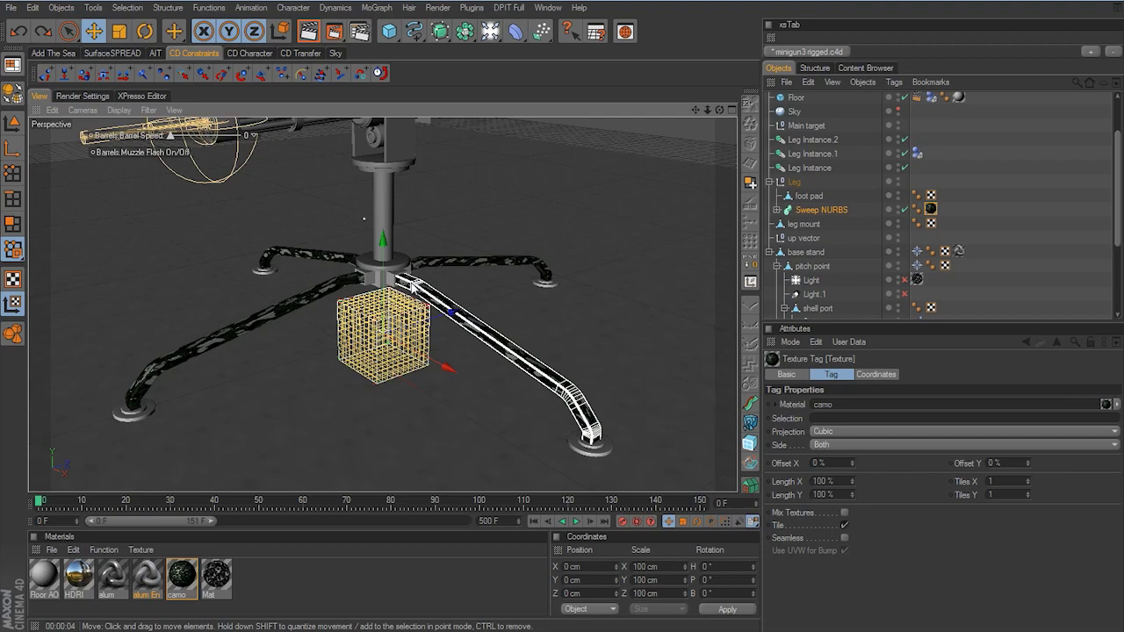
Scale the camo texture projection uniformly to about 352.8 cm, render the legs, and return to model mode with the Move tool
key("t")
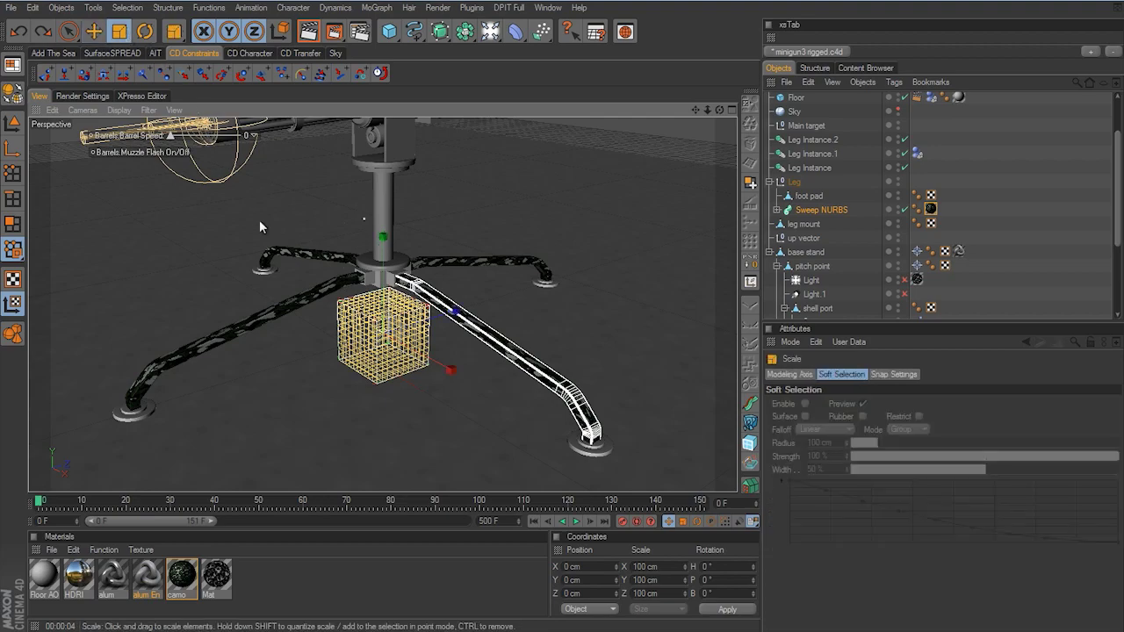
left_click_drag(246, 250, 579, 332)
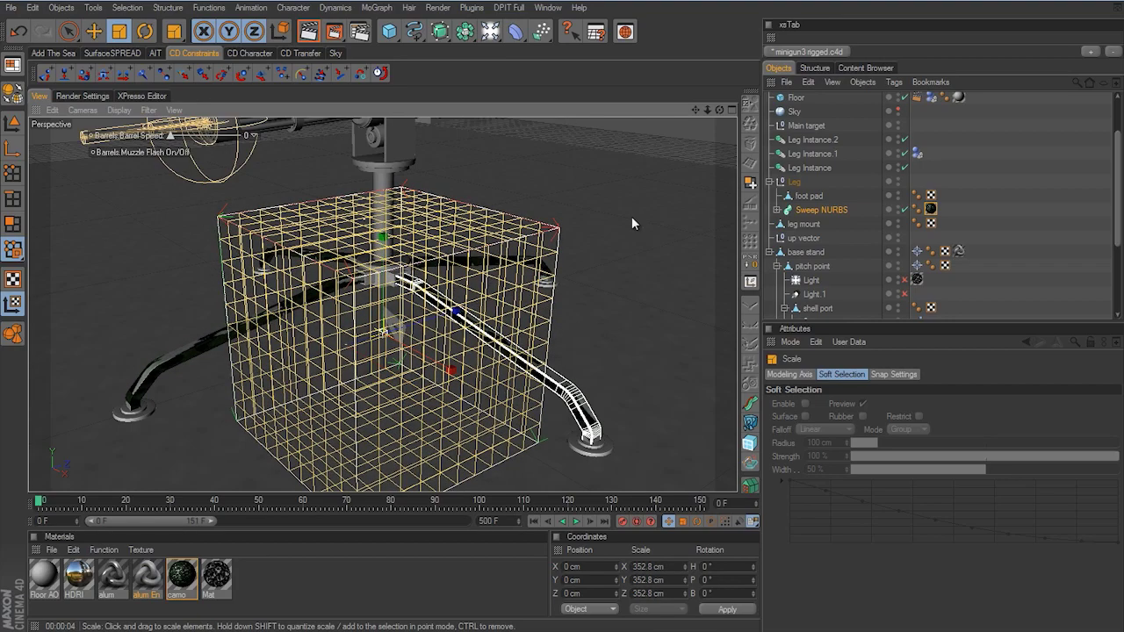
left_click(308, 32)
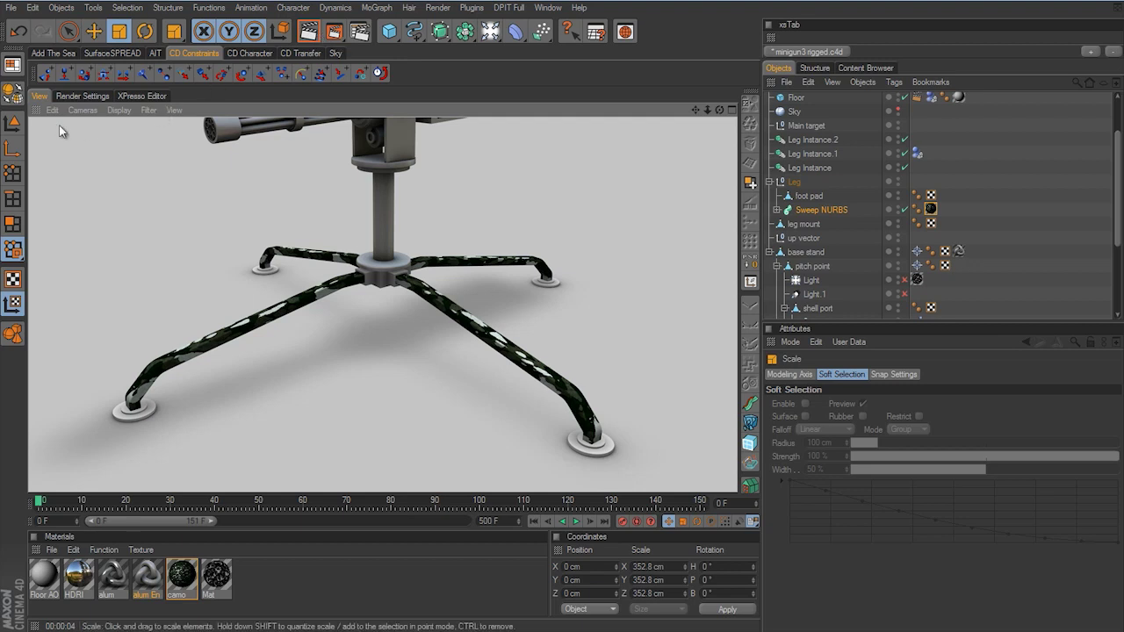
left_click(14, 126)
left_click(99, 35)
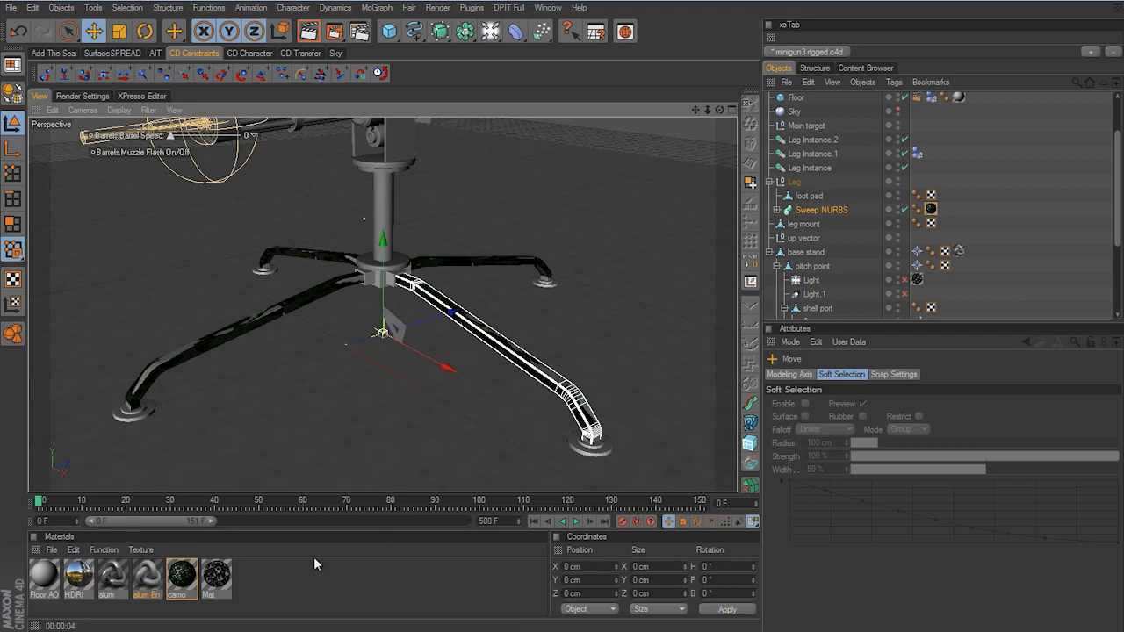
Duplicate the Floor AO material and rename the copy "foot pads"
left_click(43, 576)
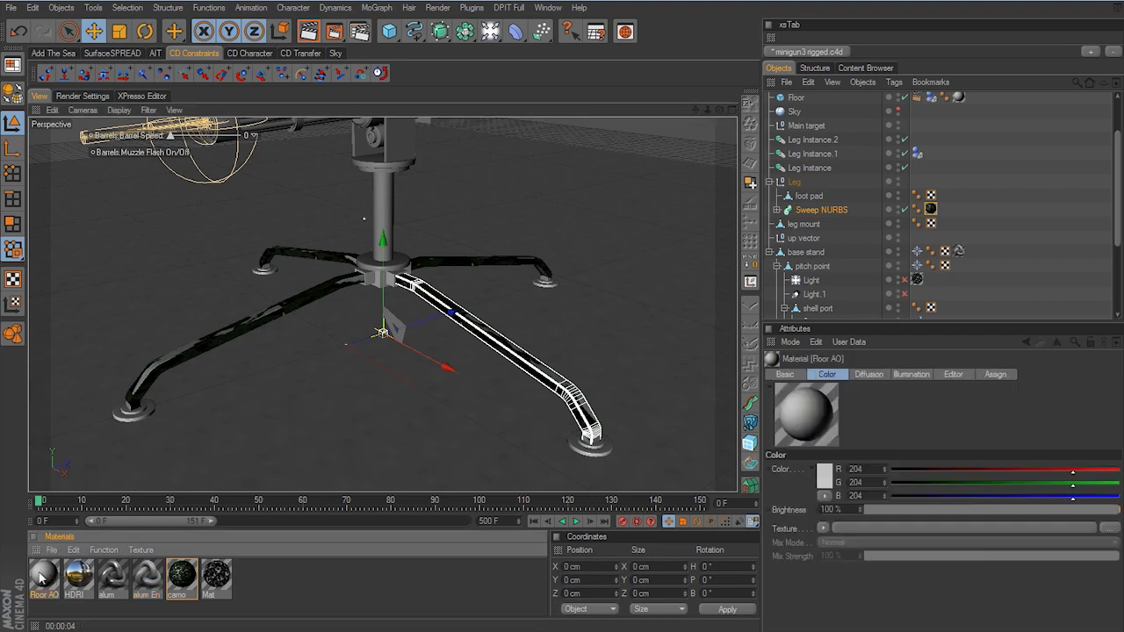
left_click_drag(42, 575, 78, 576, "ctrl")
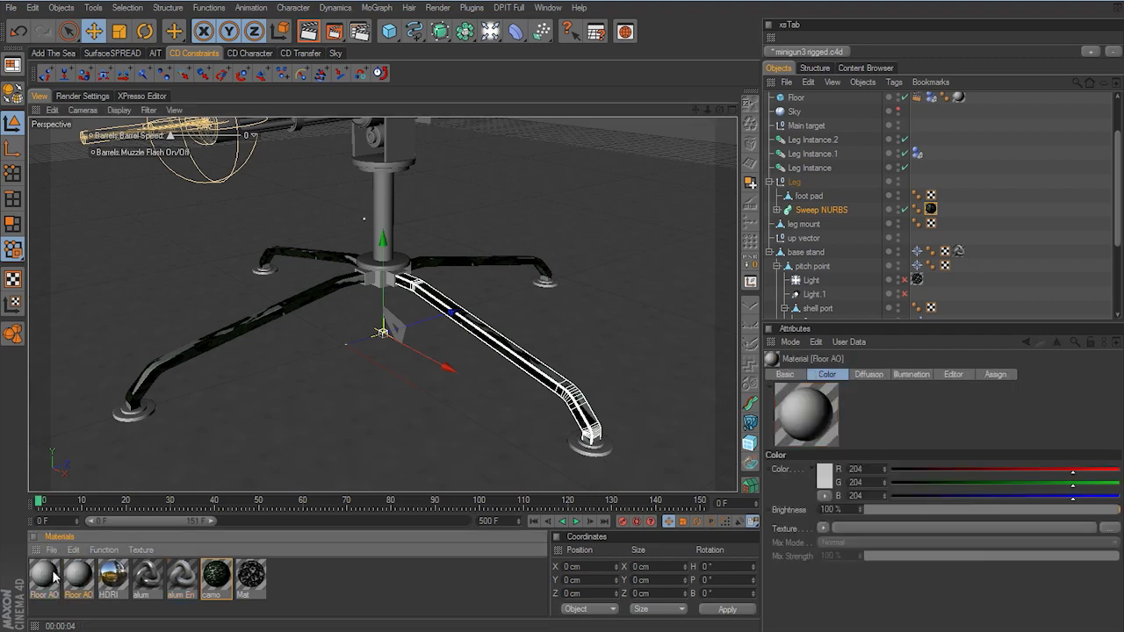
double_click(78, 576)
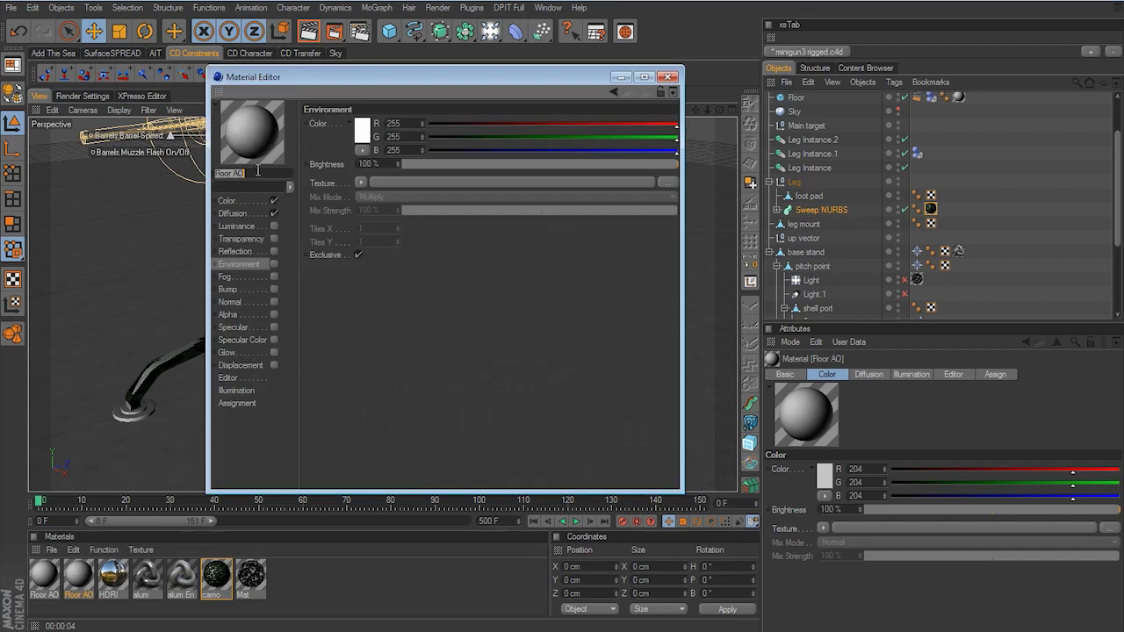
type("foot pads")
Darken the foot pads material's color to a gray of RGB 115, 115, 115 and close the material editor
left_click(267, 202)
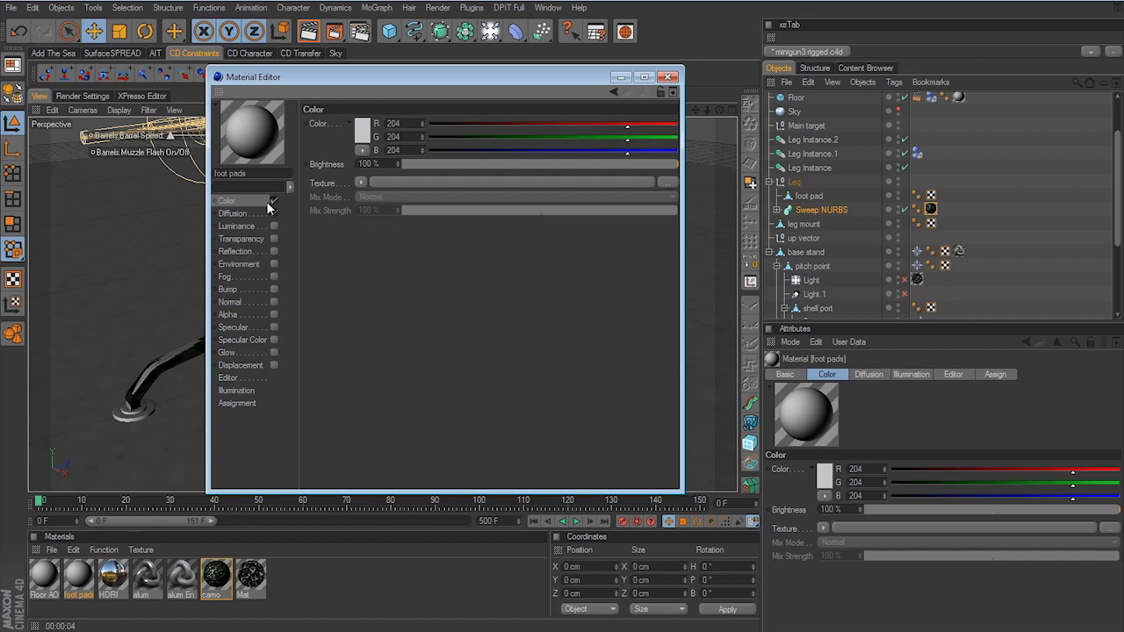
left_click(362, 131)
left_click_drag(282, 105, 278, 132)
left_click(334, 182)
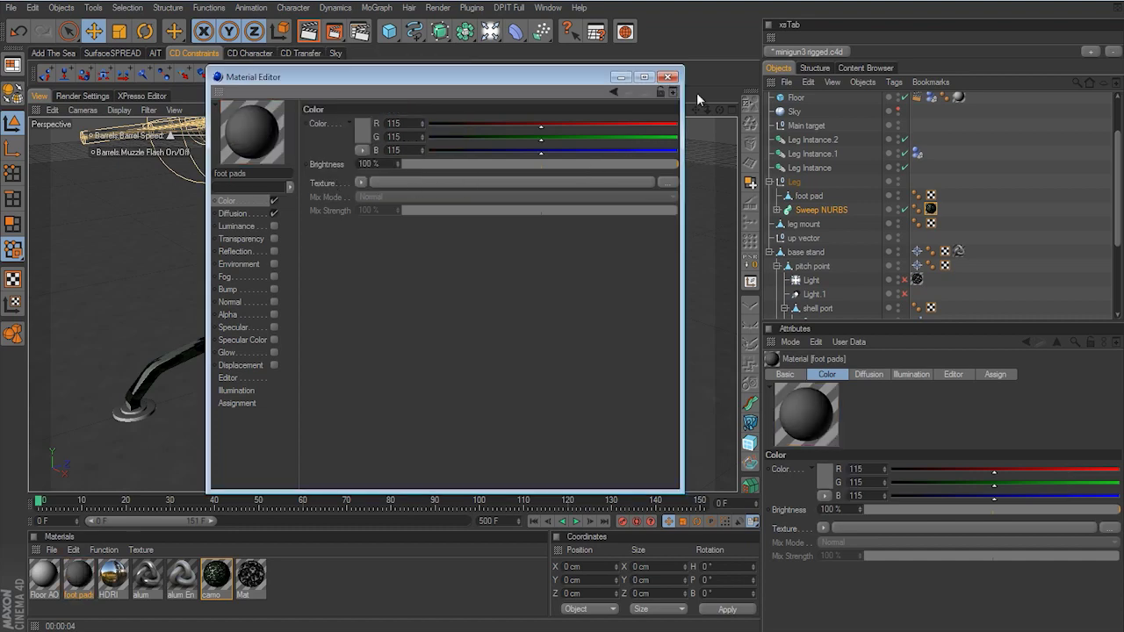
left_click(668, 77)
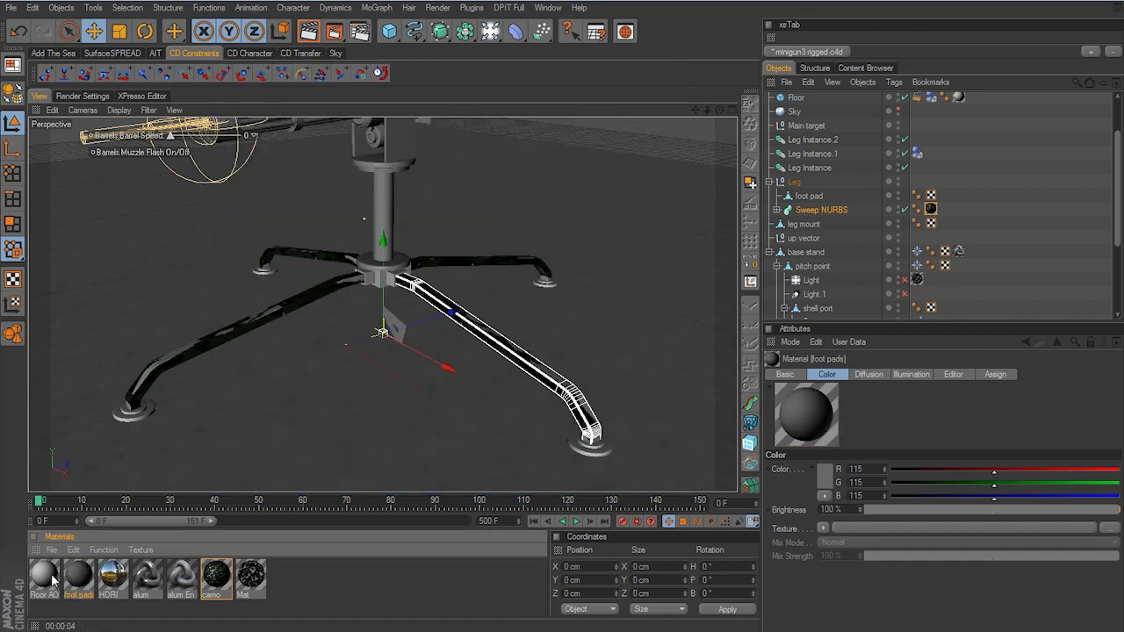
Apply the foot pads material to the foot pad object and render the stand in the viewport
left_click_drag(76, 576, 818, 199)
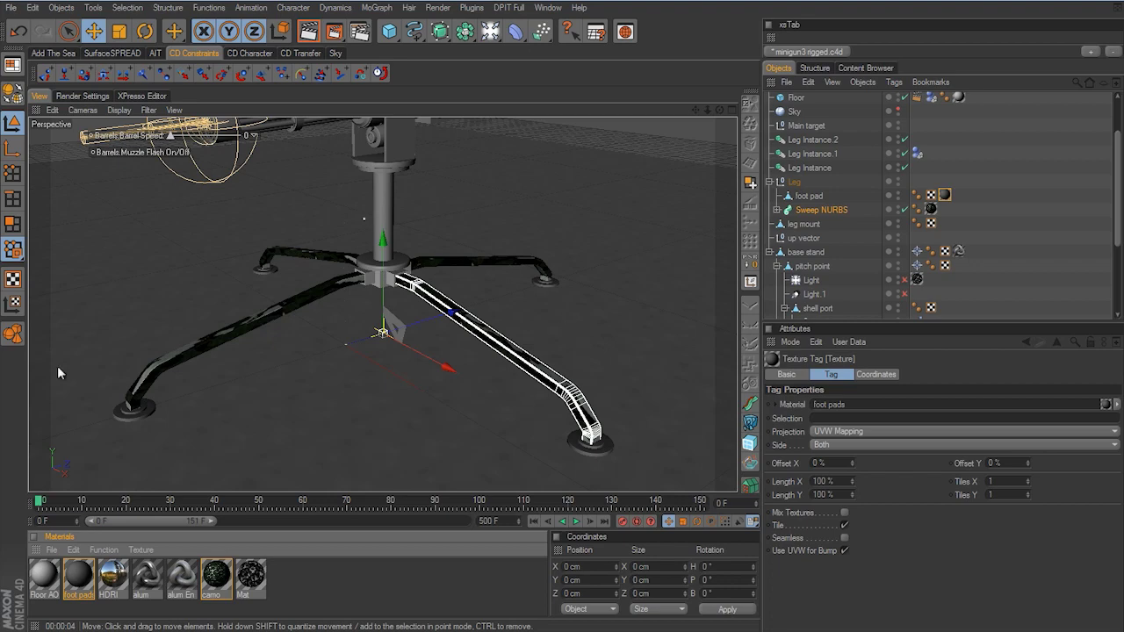
left_click(308, 31)
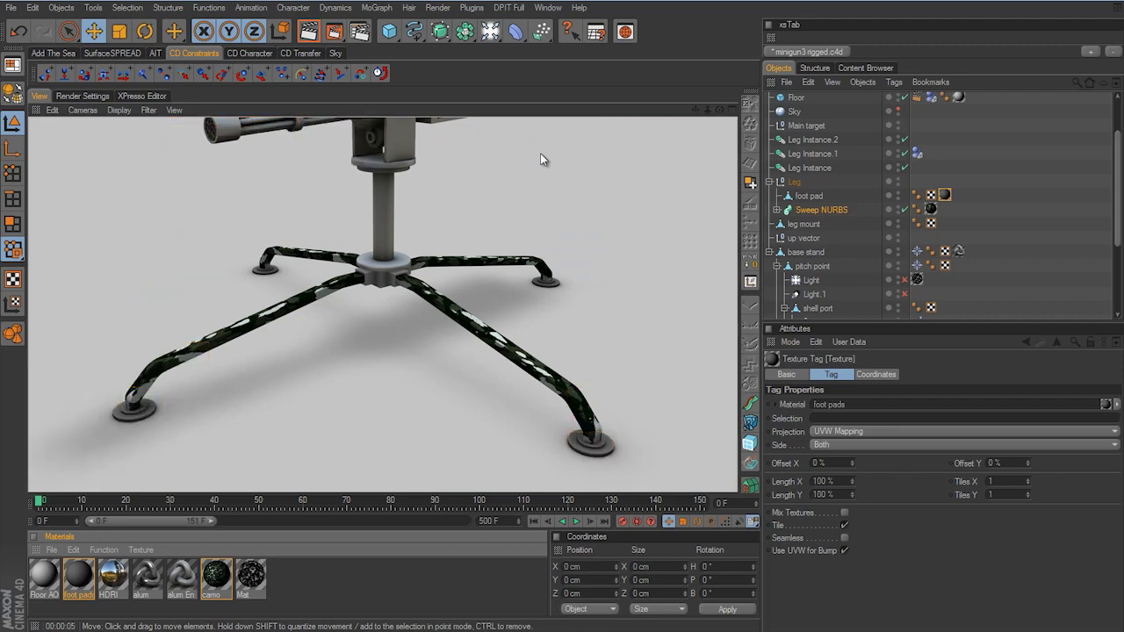
left_click(381, 278)
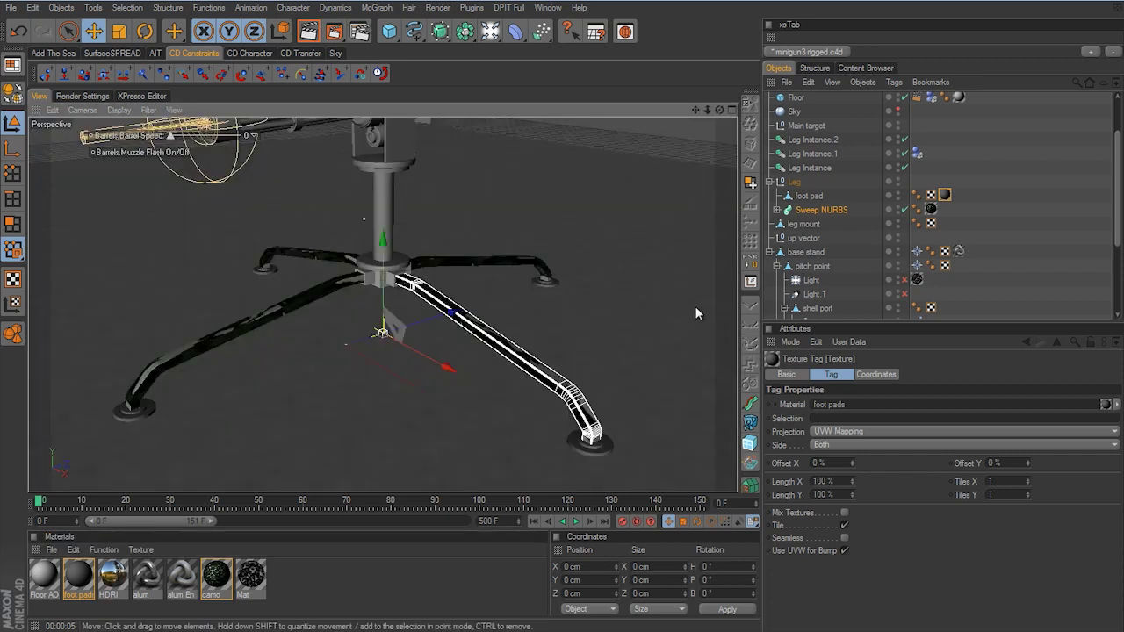
Select the leg mount, collapse the Leg group, and place the leg mount inside a HyperNURBS object
left_click(830, 223)
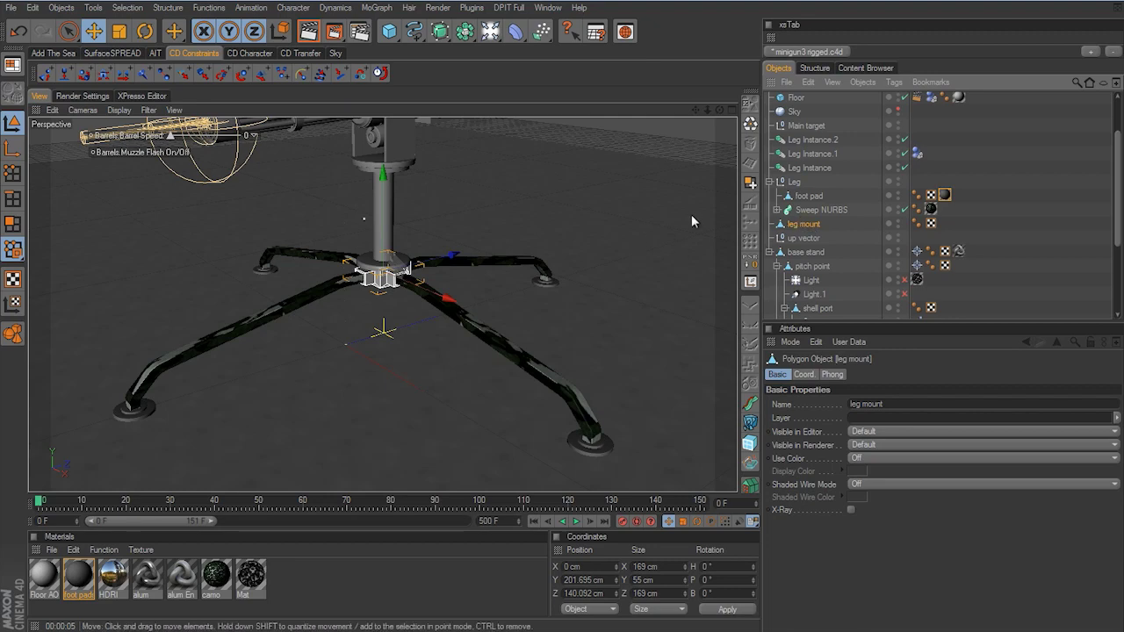
left_click(770, 182)
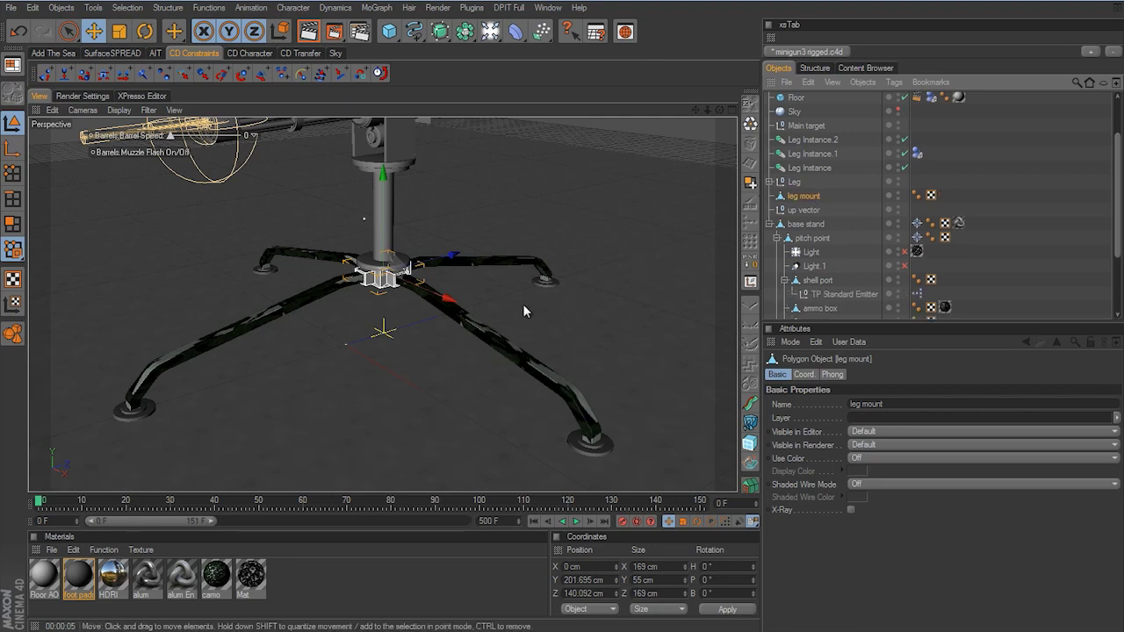
scroll(527, 314, "up", 6)
middle_click_drag(563, 332, 562, 299, "alt")
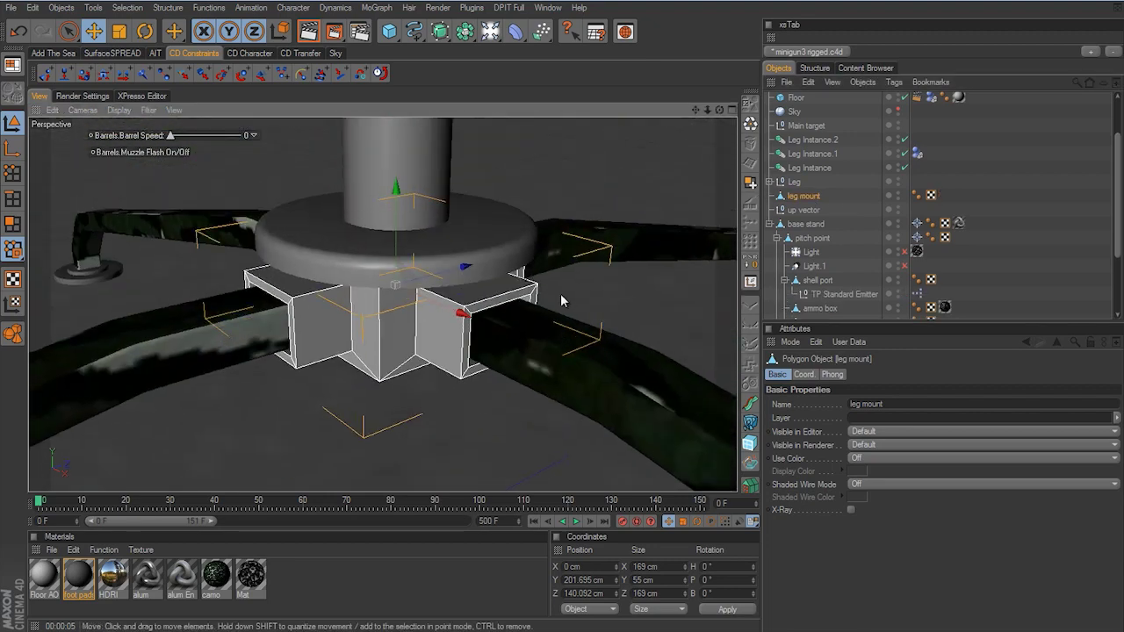
right_click_drag(562, 298, 565, 331, "alt")
left_click_drag(564, 331, 563, 331, "alt")
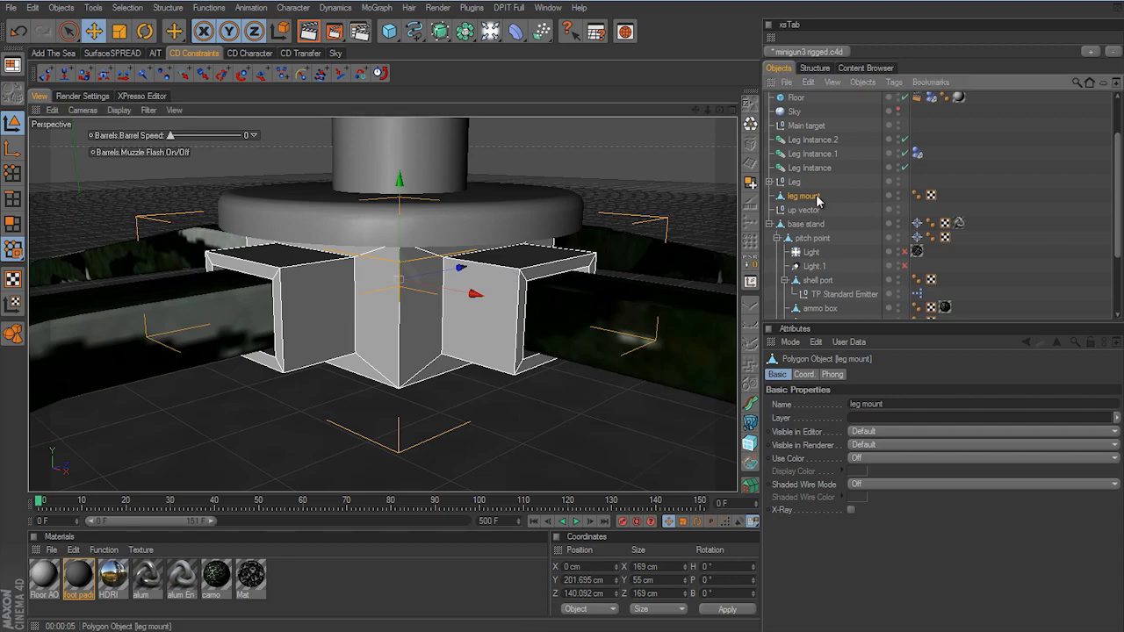
left_click(438, 33)
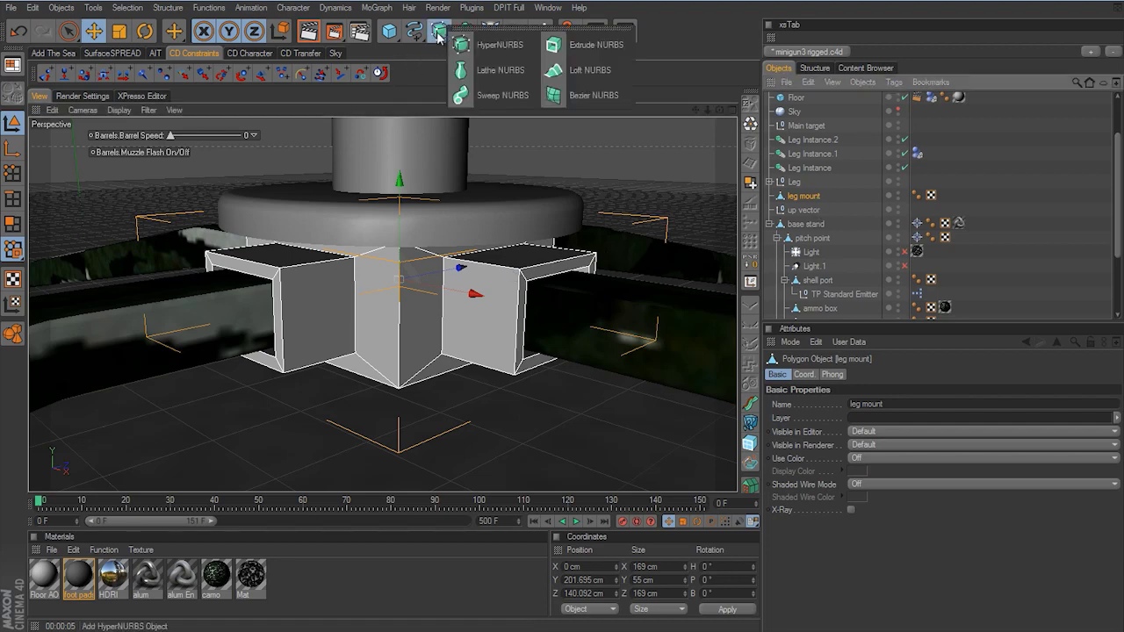
left_click(488, 45, "alt")
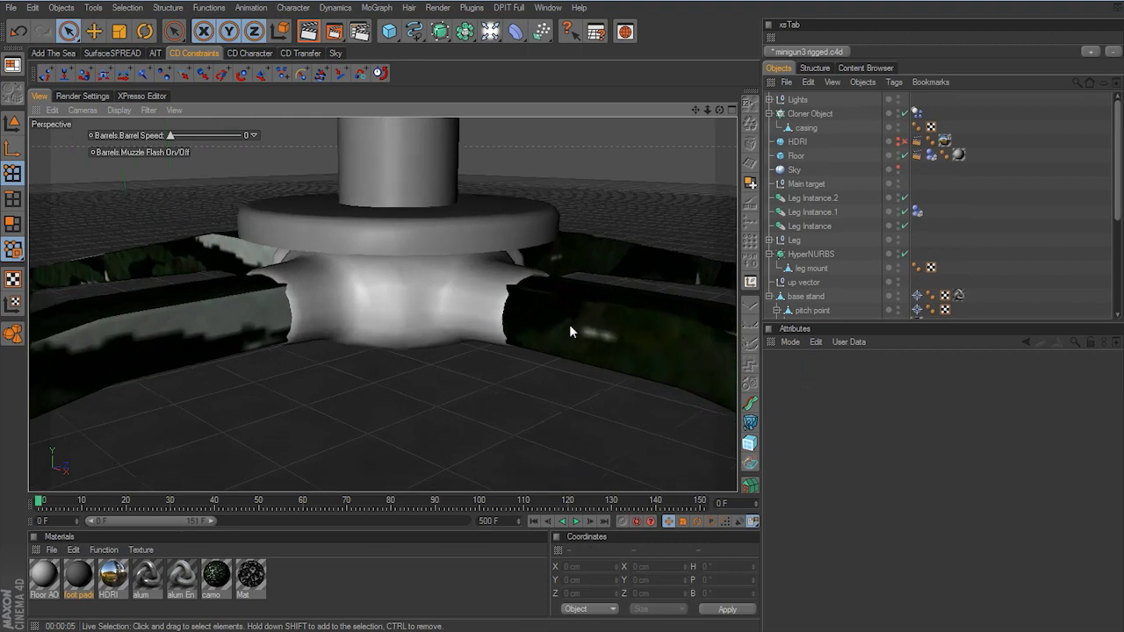
left_click_drag(569, 324, 578, 298, "alt")
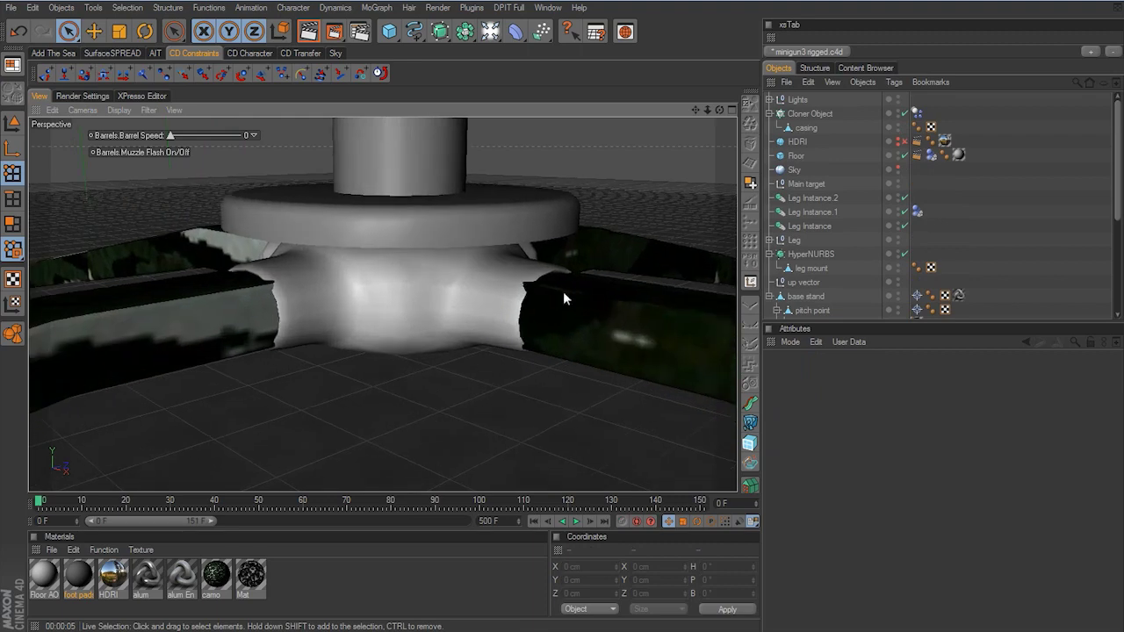
Cut an edge loop close to the open end of a leg mount arm with the Knife in Loop mode
left_click(815, 268)
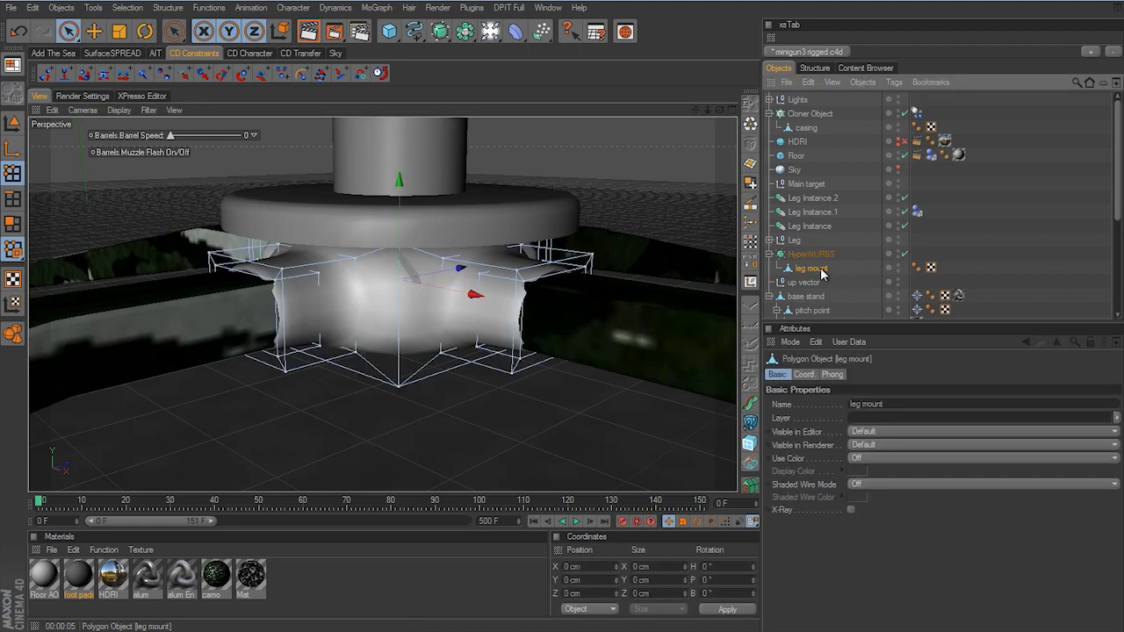
right_click(546, 392)
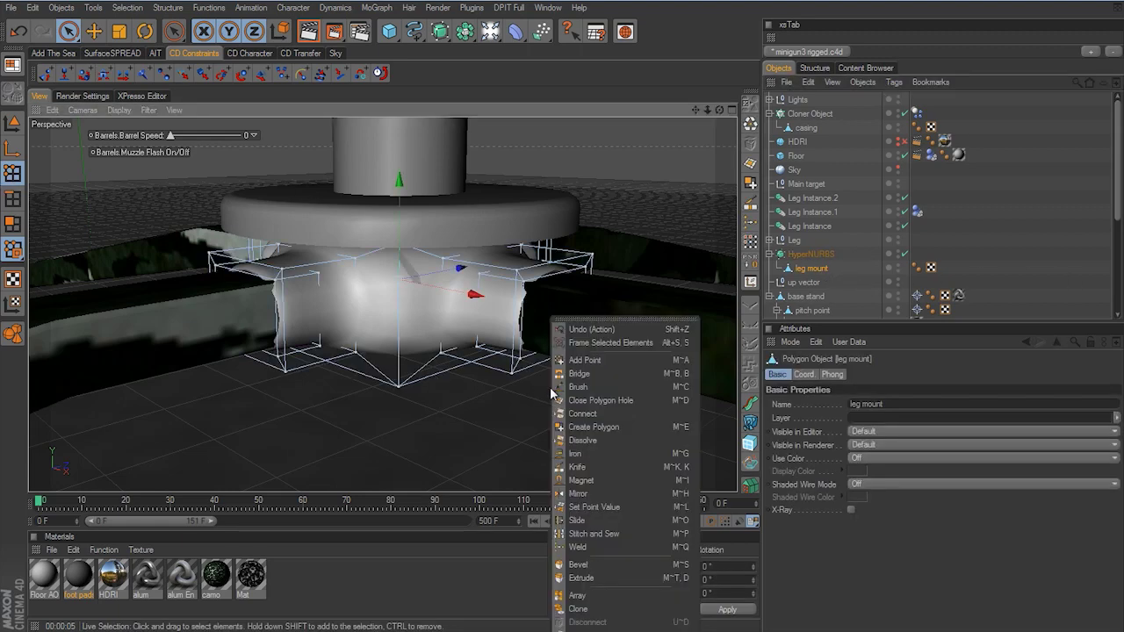
left_click(579, 461)
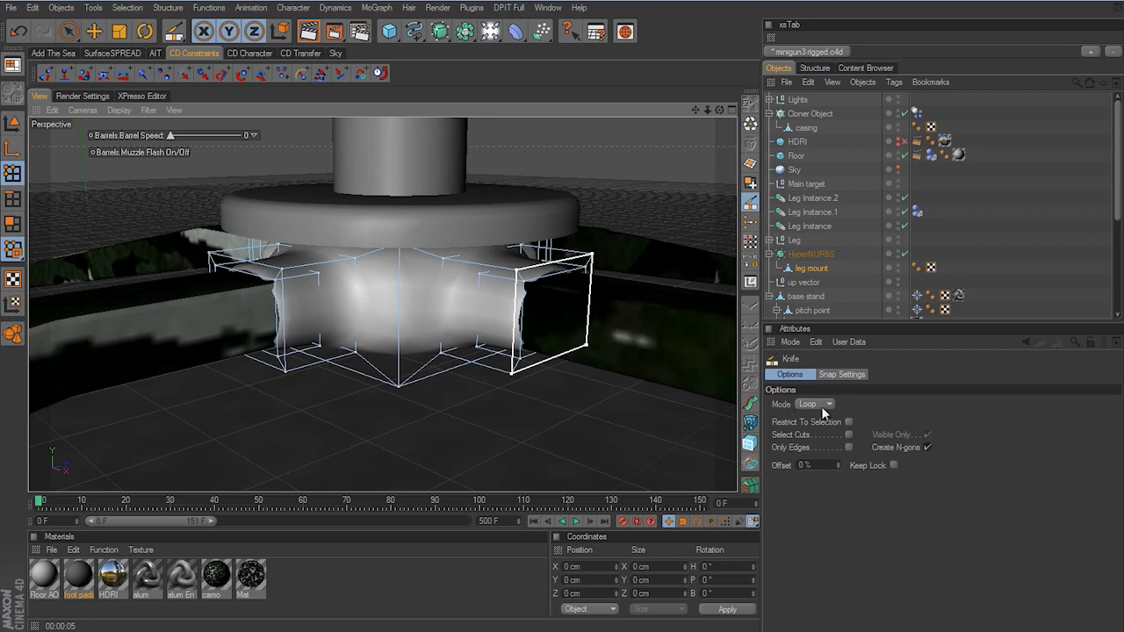
left_click_drag(604, 246, 477, 389, "alt")
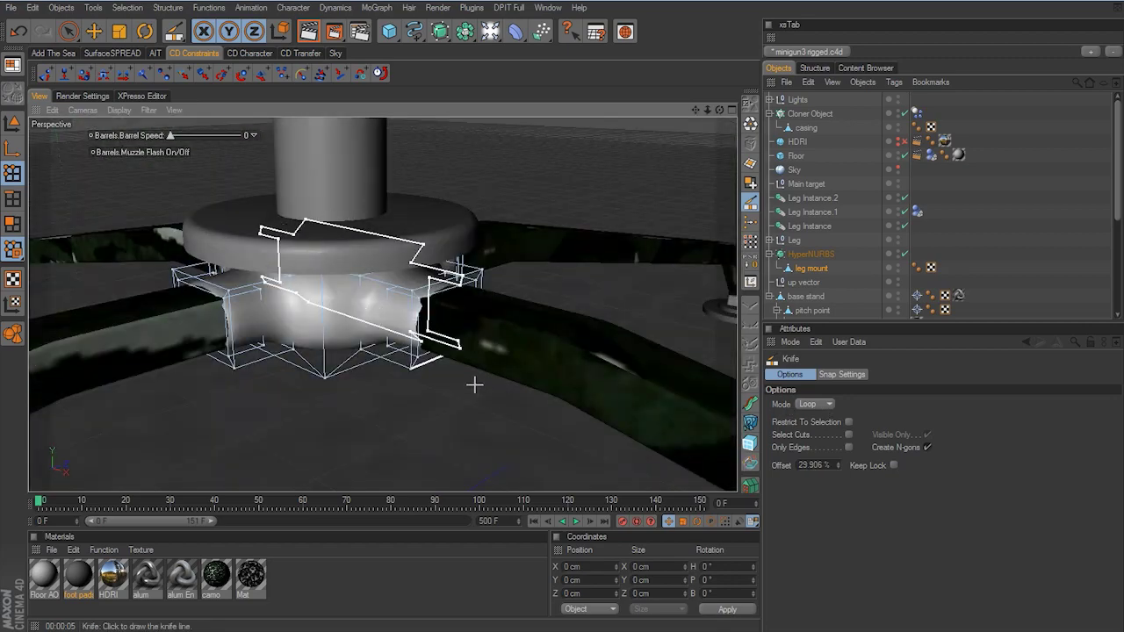
scroll(567, 324, "up", 10)
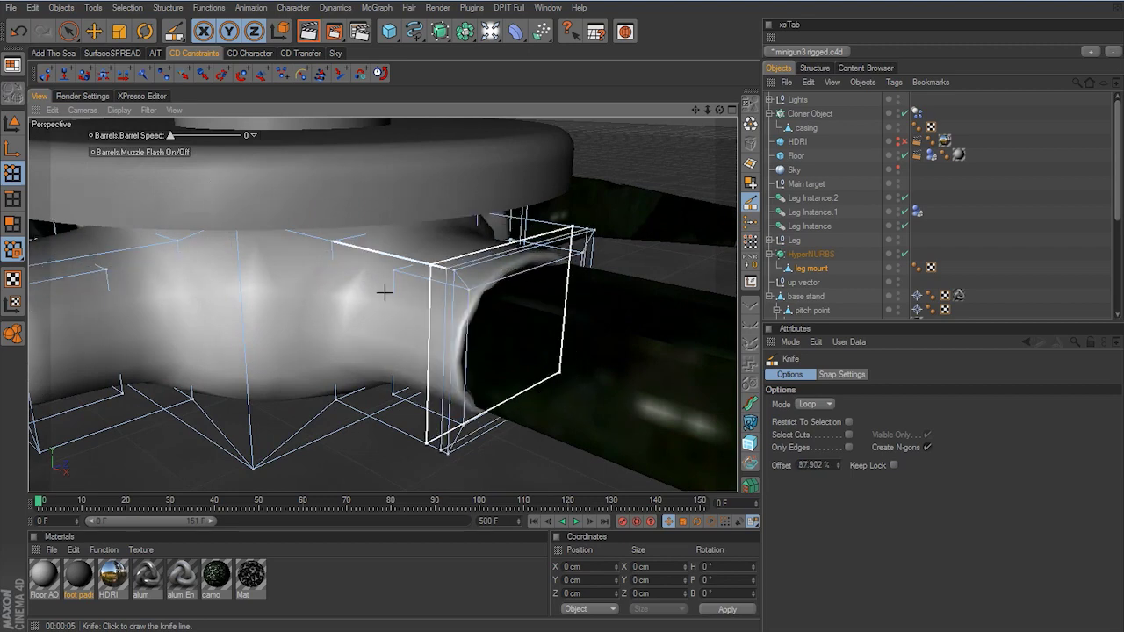
left_click_drag(384, 291, 340, 309, "alt")
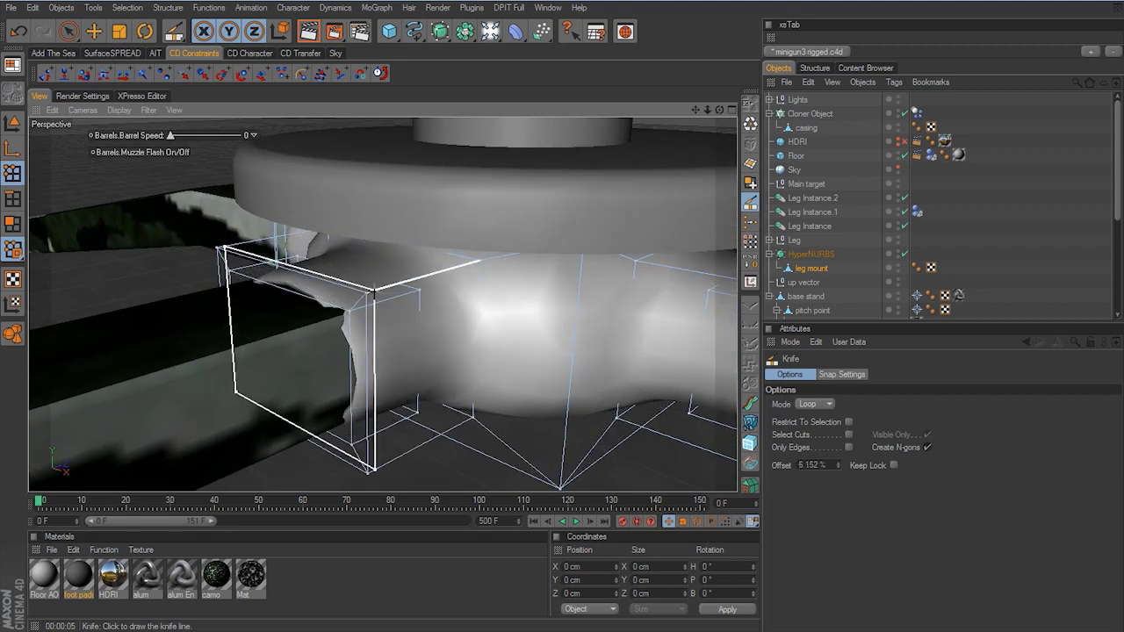
left_click(376, 290)
Add matching Knife loop cuts close to the open ends of the leg mount's other arms
left_click_drag(439, 288, 613, 336, "alt")
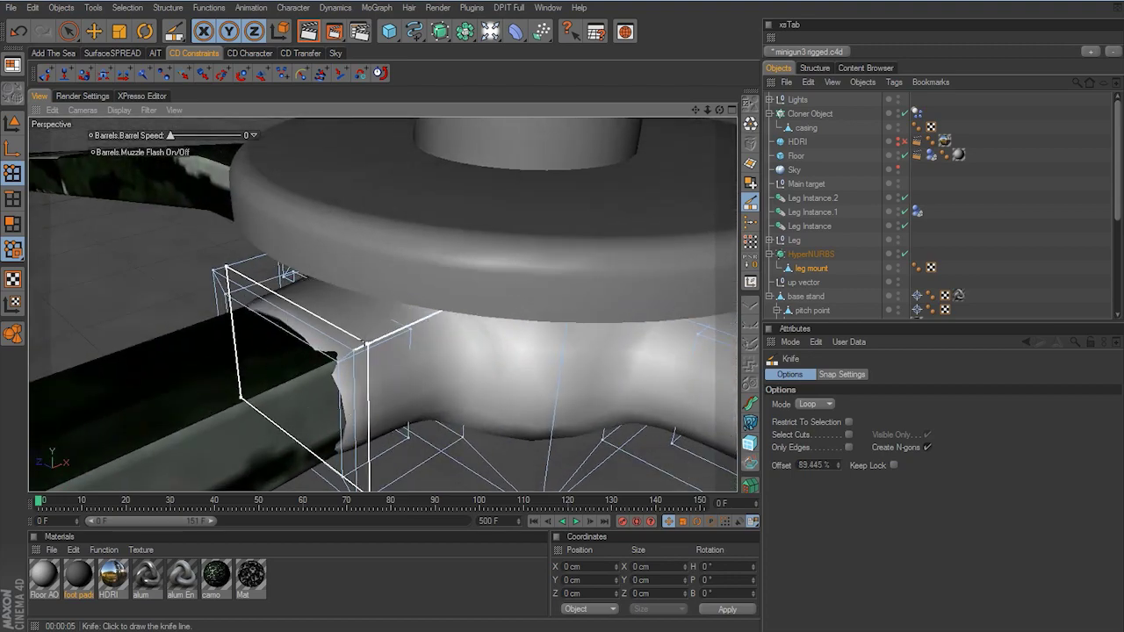
left_click(368, 346)
left_click_drag(465, 323, 562, 324, "alt")
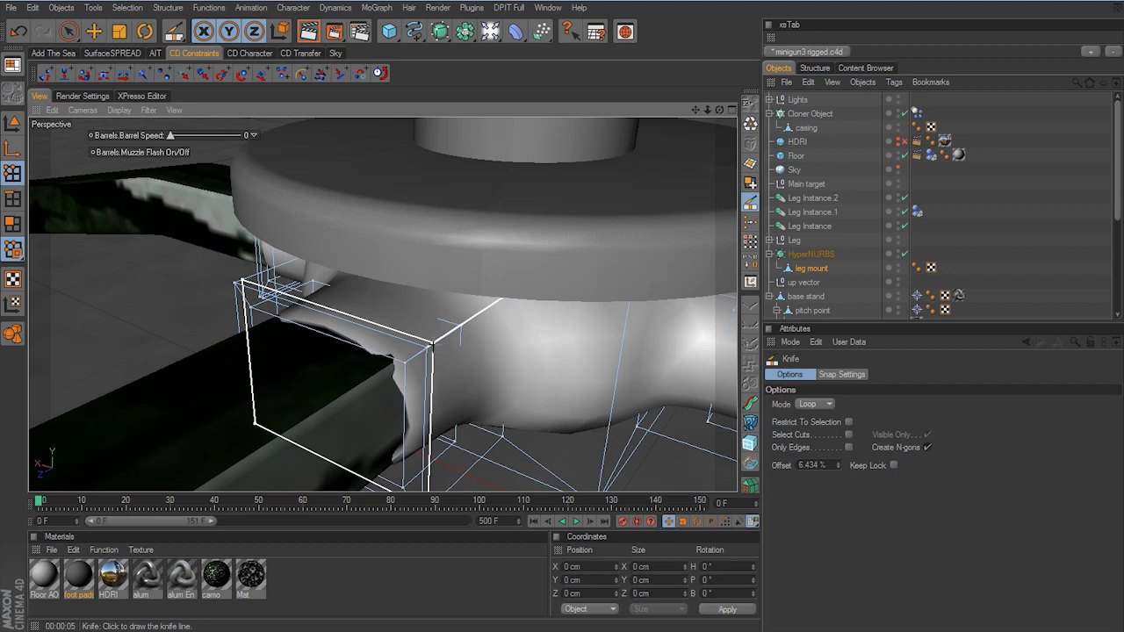
left_click(432, 345)
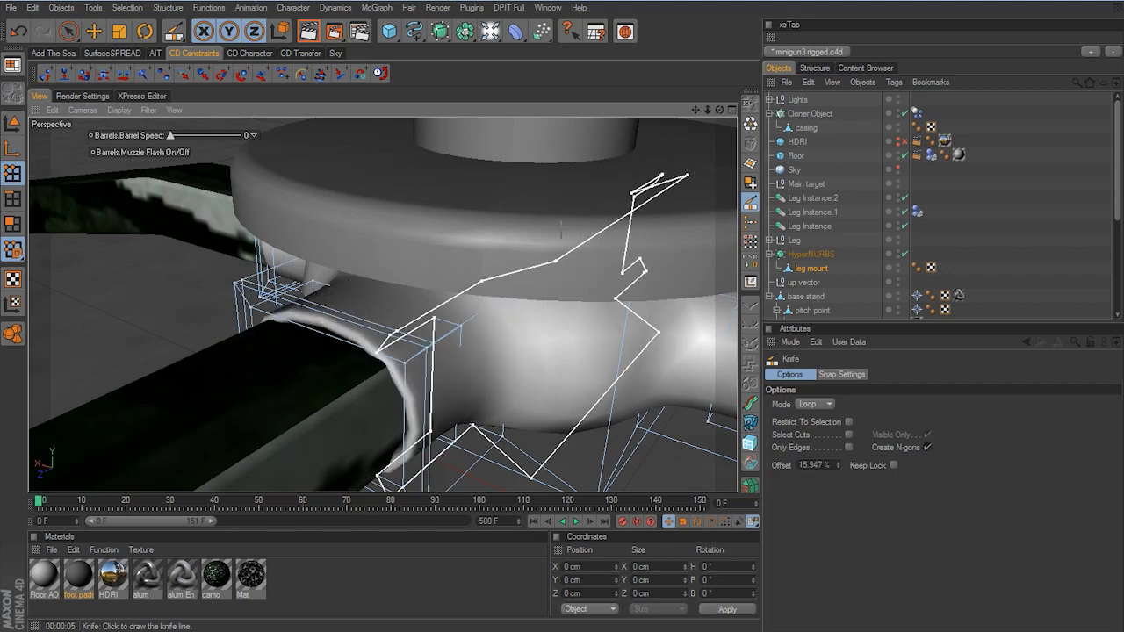
Cut edge loops around the whole leg mount close to its upper and lower edges to tighten the smoothed corners
left_click_drag(562, 323, 562, 325, "alt")
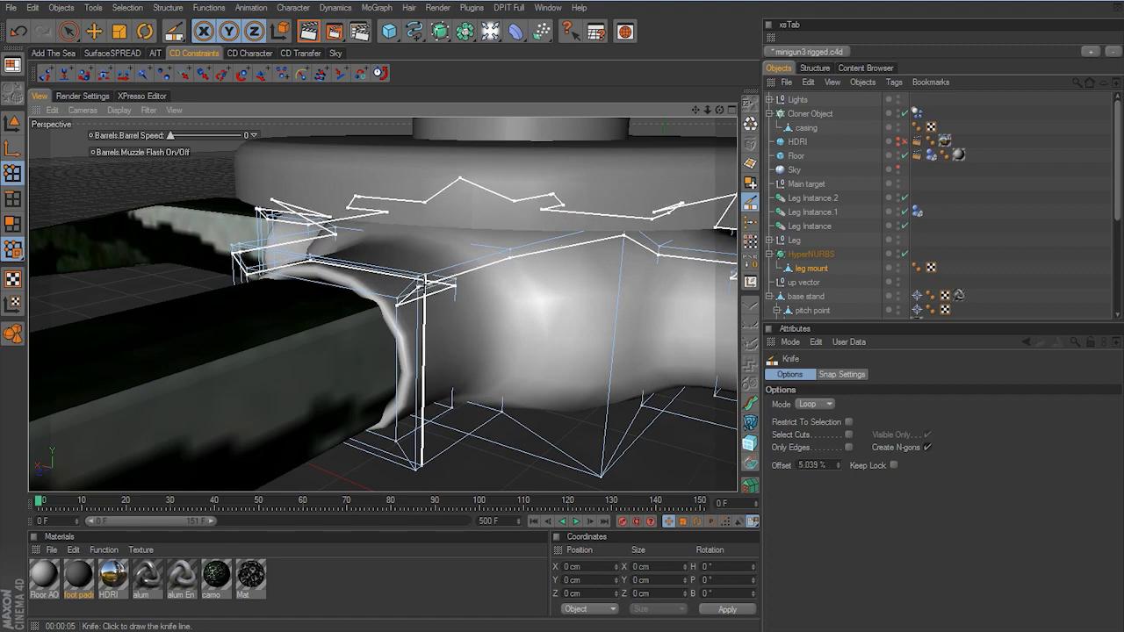
left_click_drag(563, 322, 565, 326, "alt")
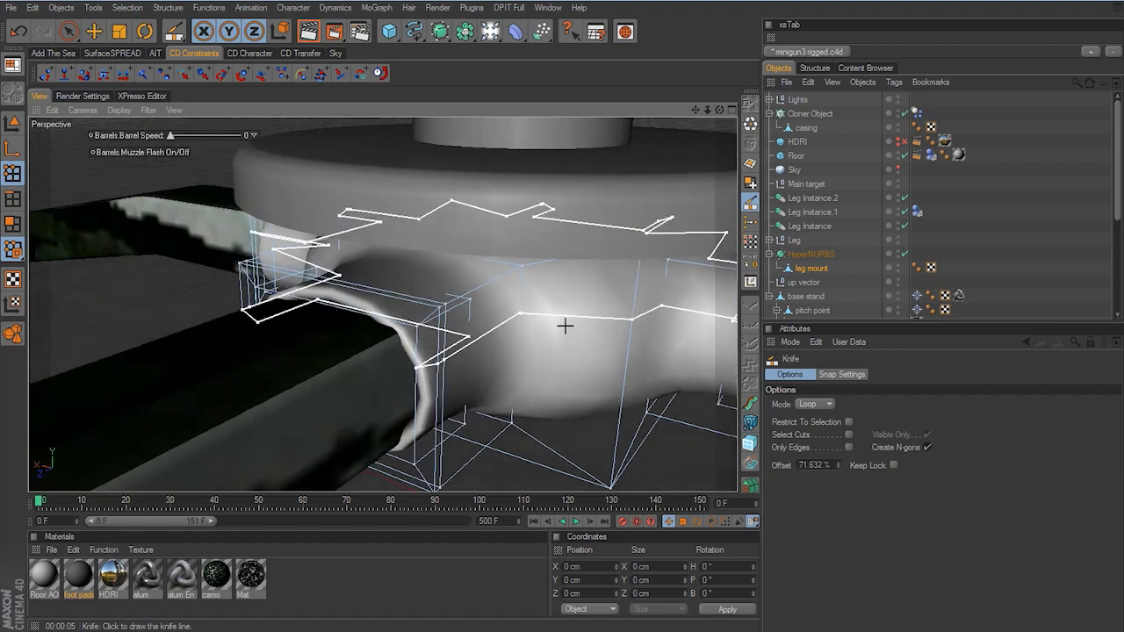
right_click_drag(564, 326, 562, 325, "alt")
middle_click_drag(562, 326, 559, 325, "alt")
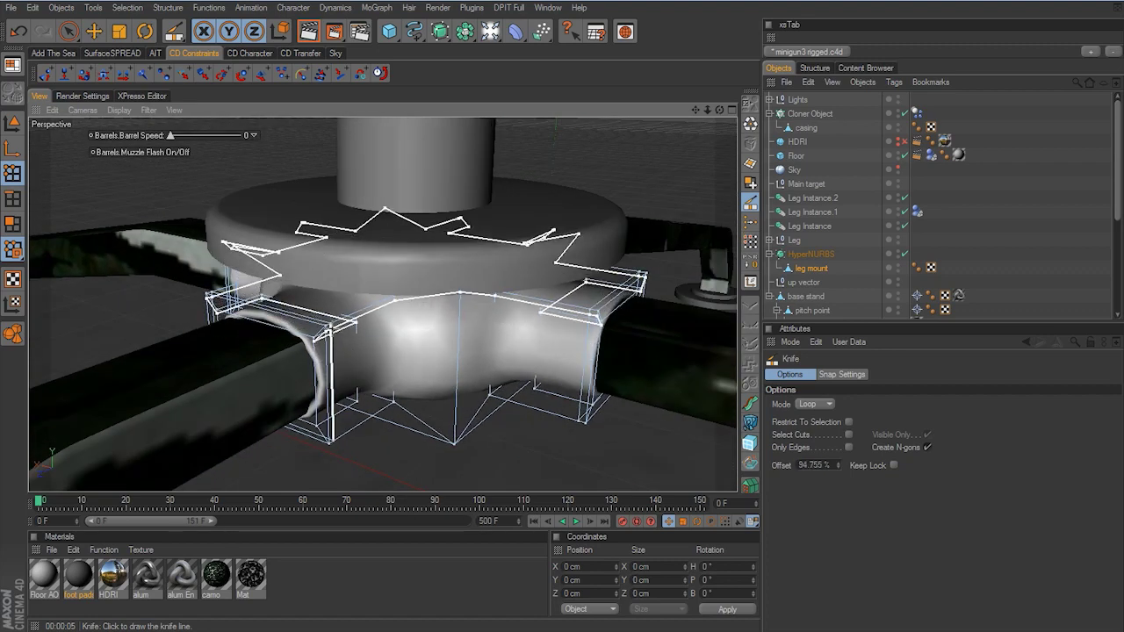
right_click_drag(352, 336, 565, 324, "alt")
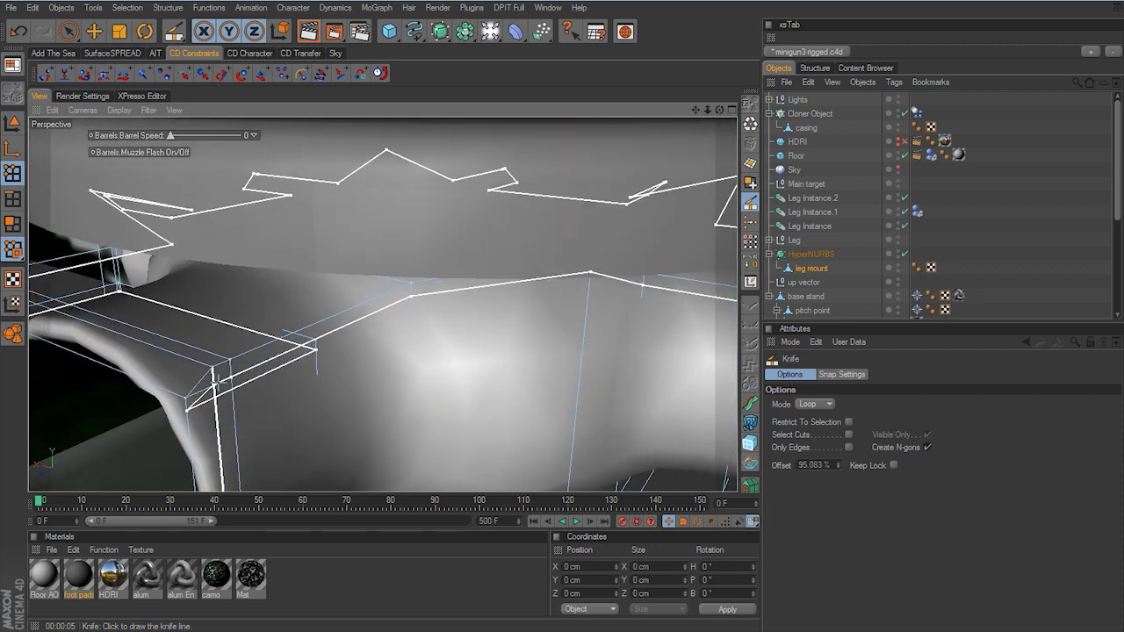
left_click(218, 382)
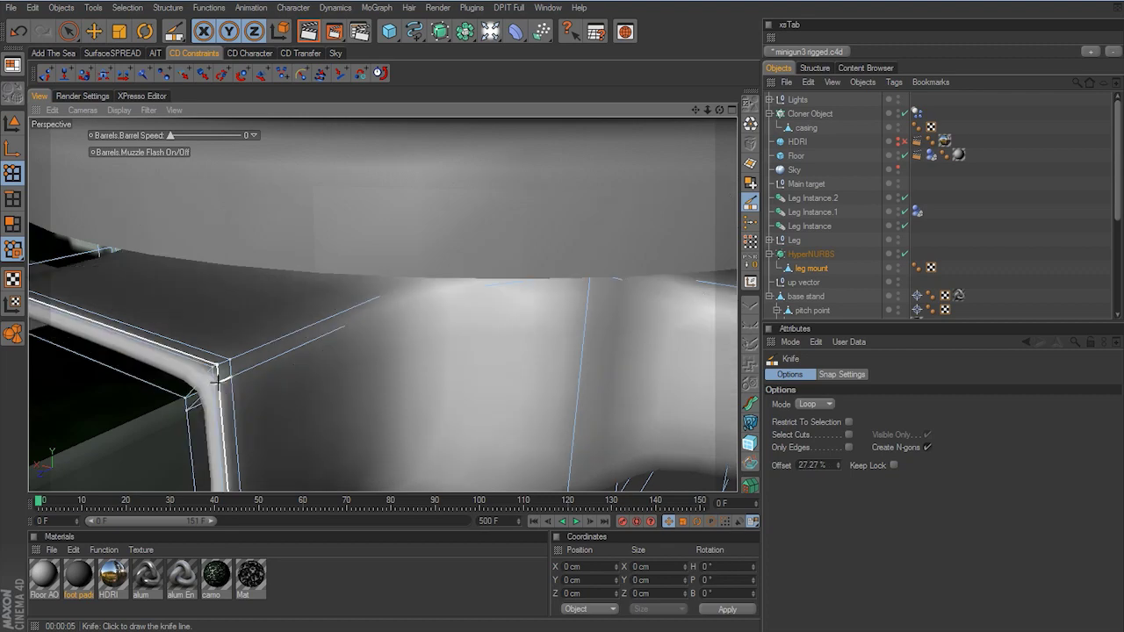
middle_click_drag(443, 474, 562, 322, "alt")
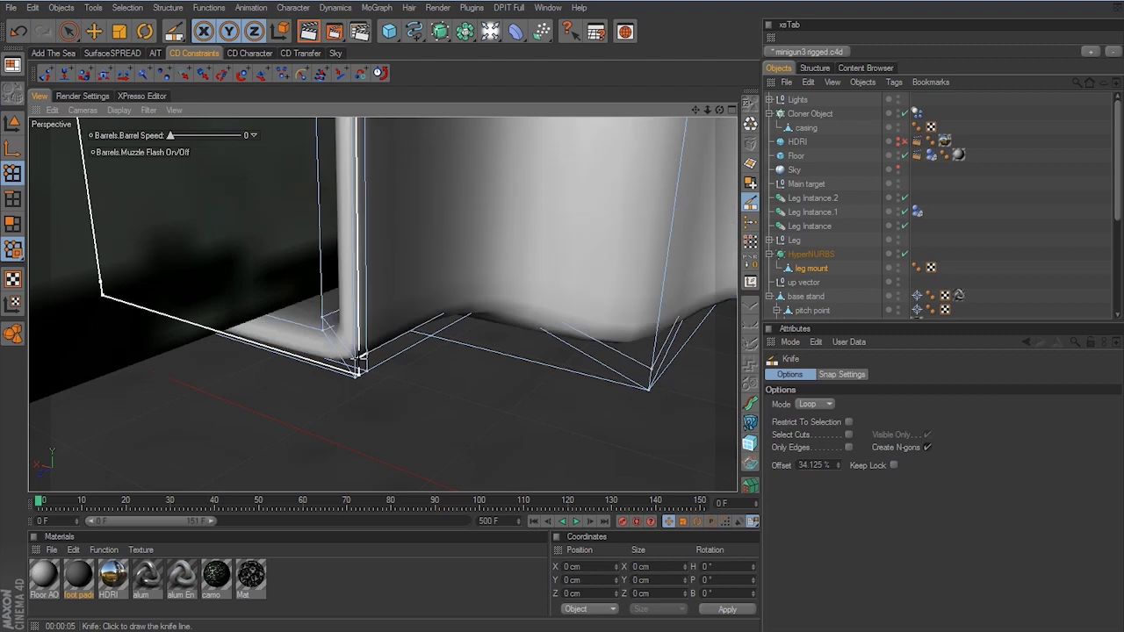
Switch from the Knife to the Move tool, deselect the leg mount, and inspect its smoothed shape around the legs
left_click(94, 30)
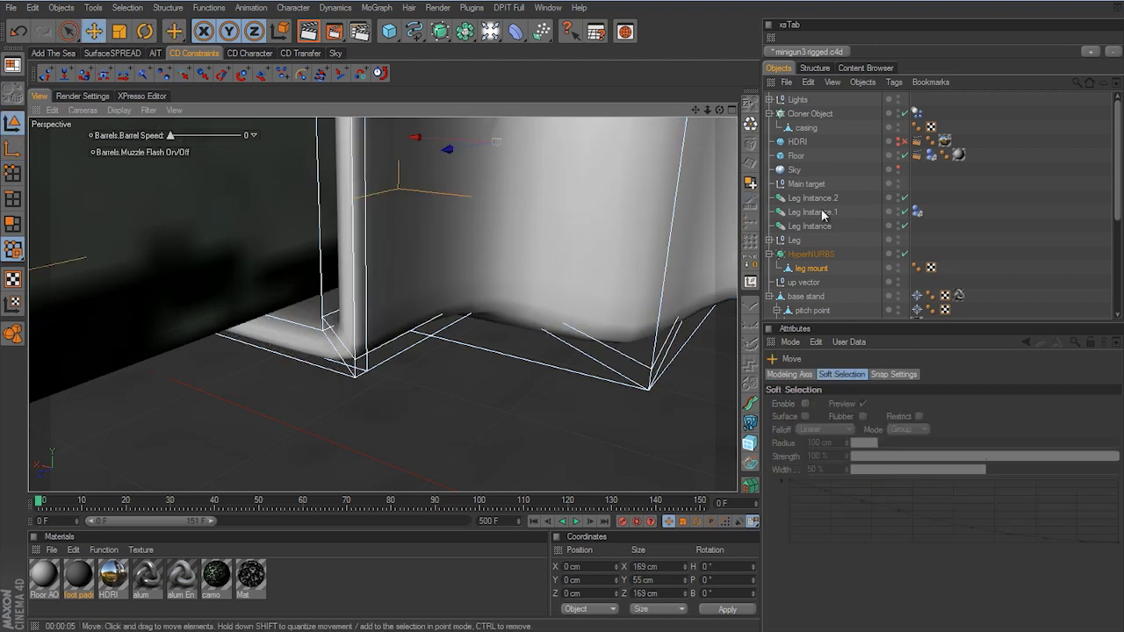
left_click(997, 207)
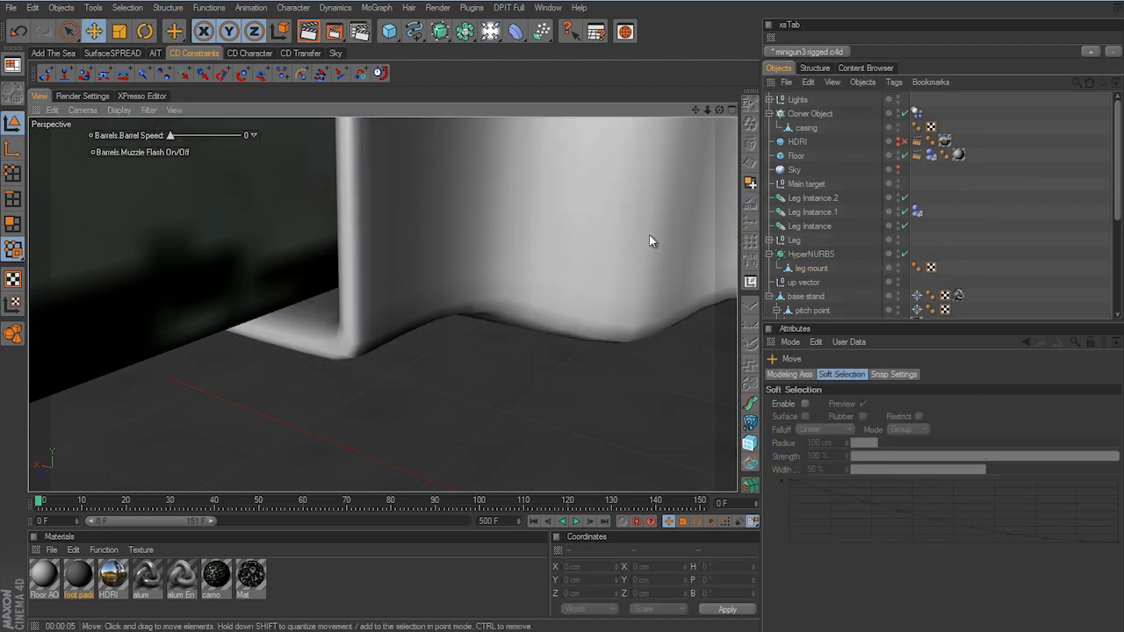
scroll(550, 323, "down", 10)
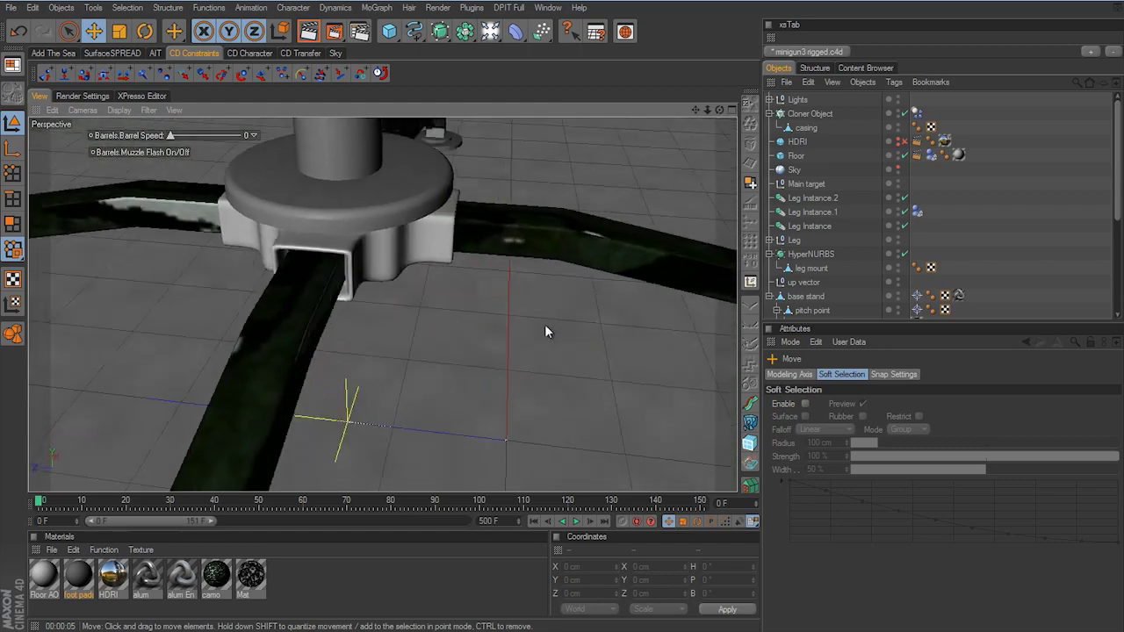
mouse_move(545, 326)
left_mouse_down("alt")
mouse_move(561, 326)
mouse_move(659, 199)
mouse_move(562, 331)
mouse_move(571, 222)
mouse_move(558, 325)
mouse_move(574, 323)
mouse_move(562, 326)
left_mouse_up("alt")
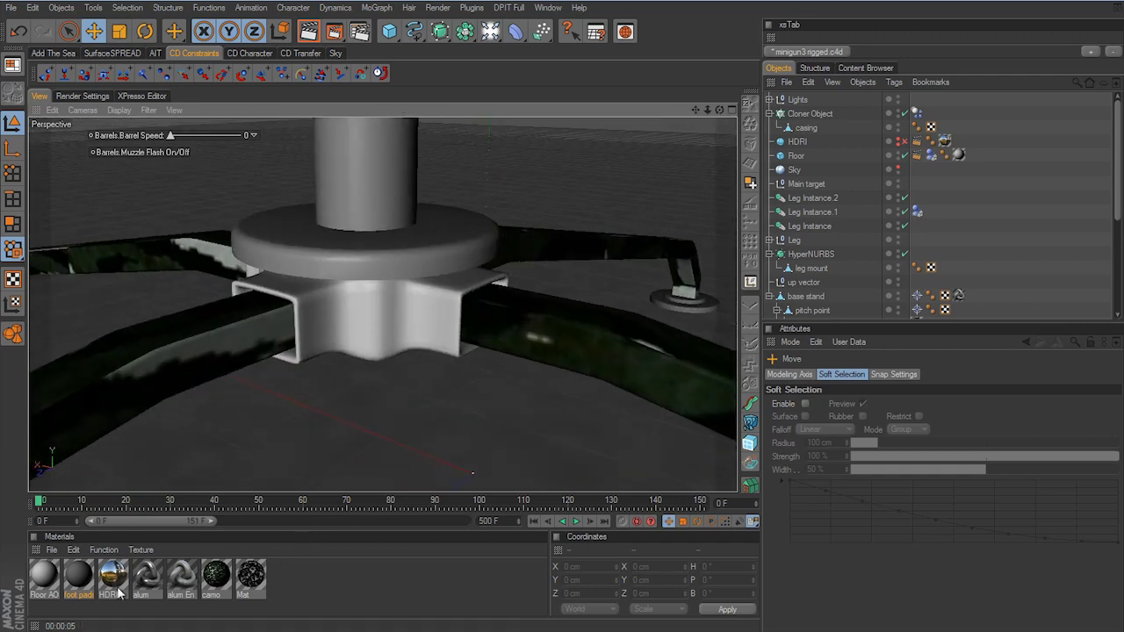
Duplicate the foot pads material and set the copy's color to a near-black RGB of 32, 32, 32
left_click(79, 576)
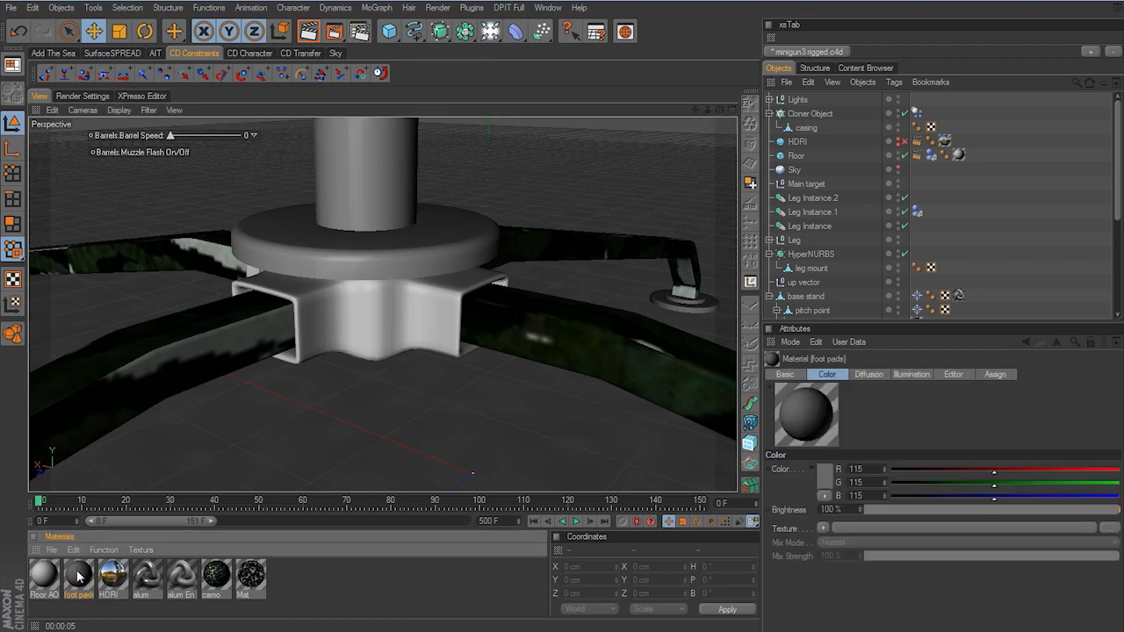
key("ctrl+c")
key("ctrl+v")
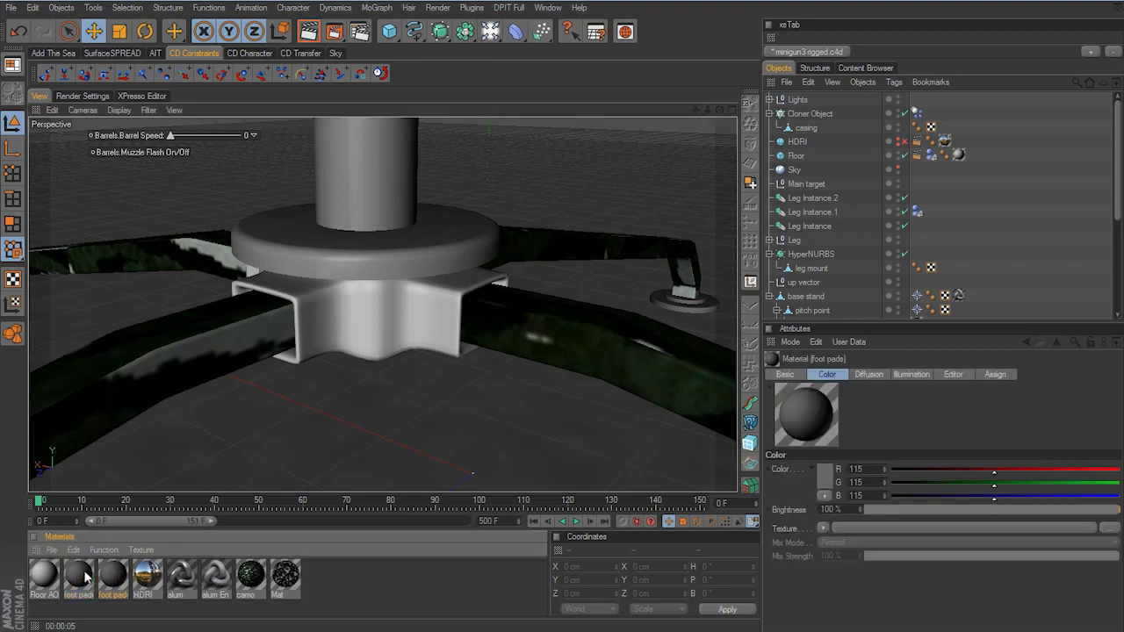
double_click(111, 576)
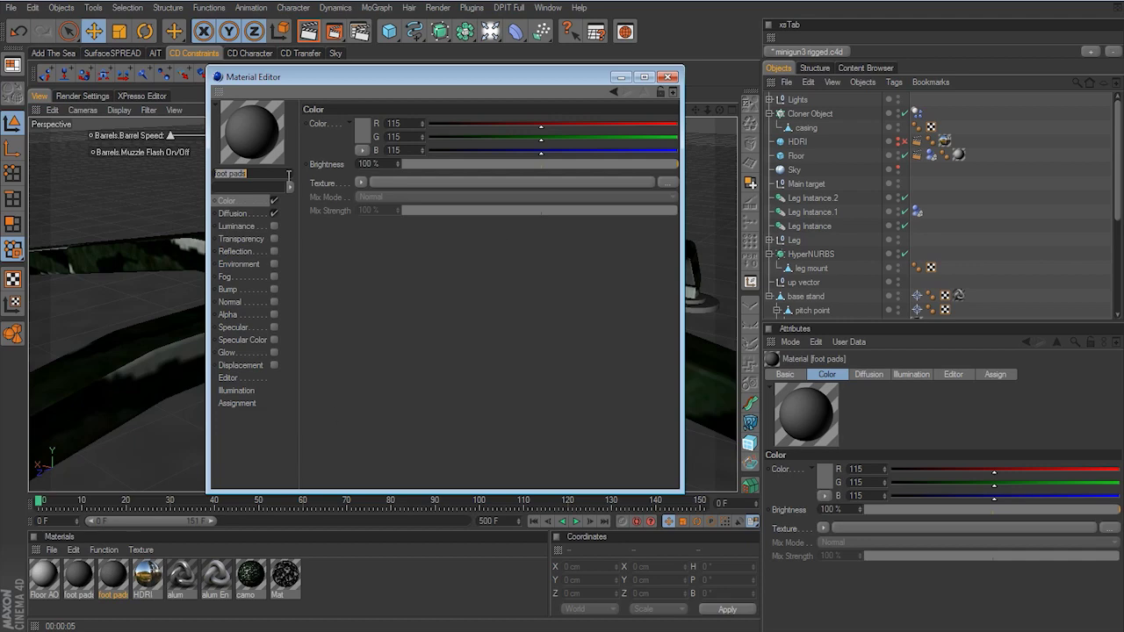
left_click(363, 138)
left_click_drag(301, 133, 272, 155)
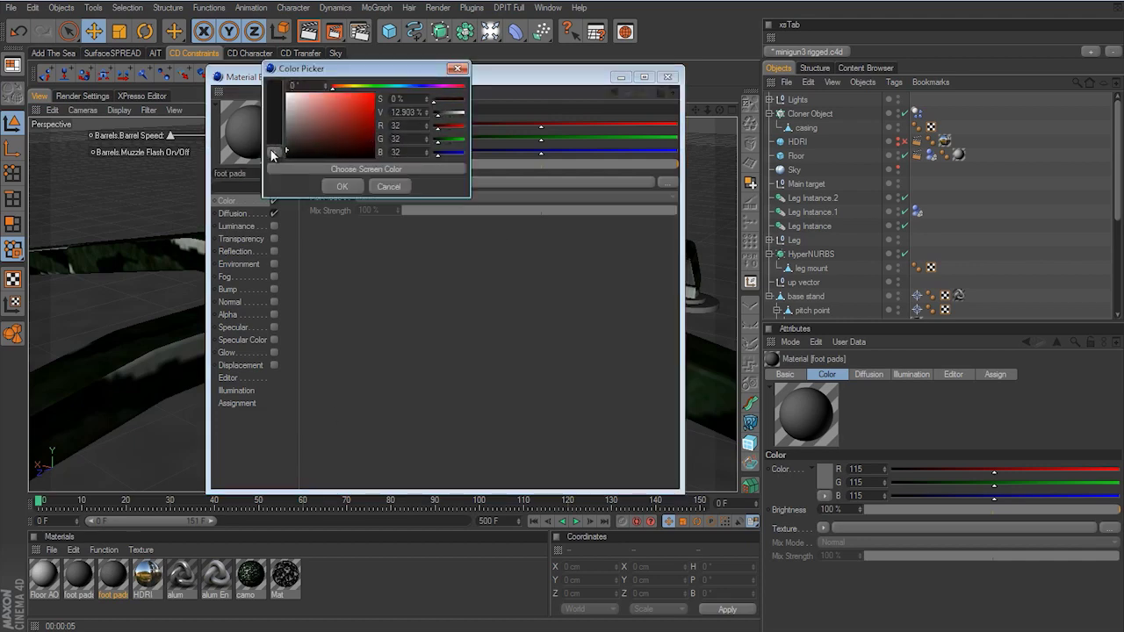
left_click(342, 185)
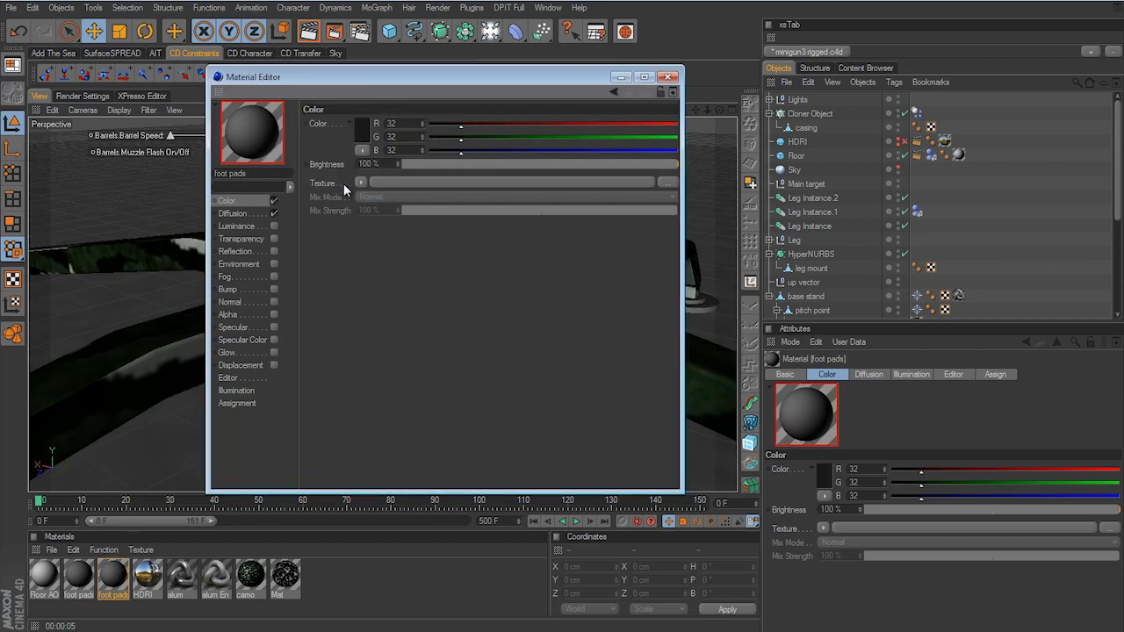
Enable the copied material's Environment channel with the MeadowTrail03_sm.hdr texture at 15% brightness
left_click(275, 263)
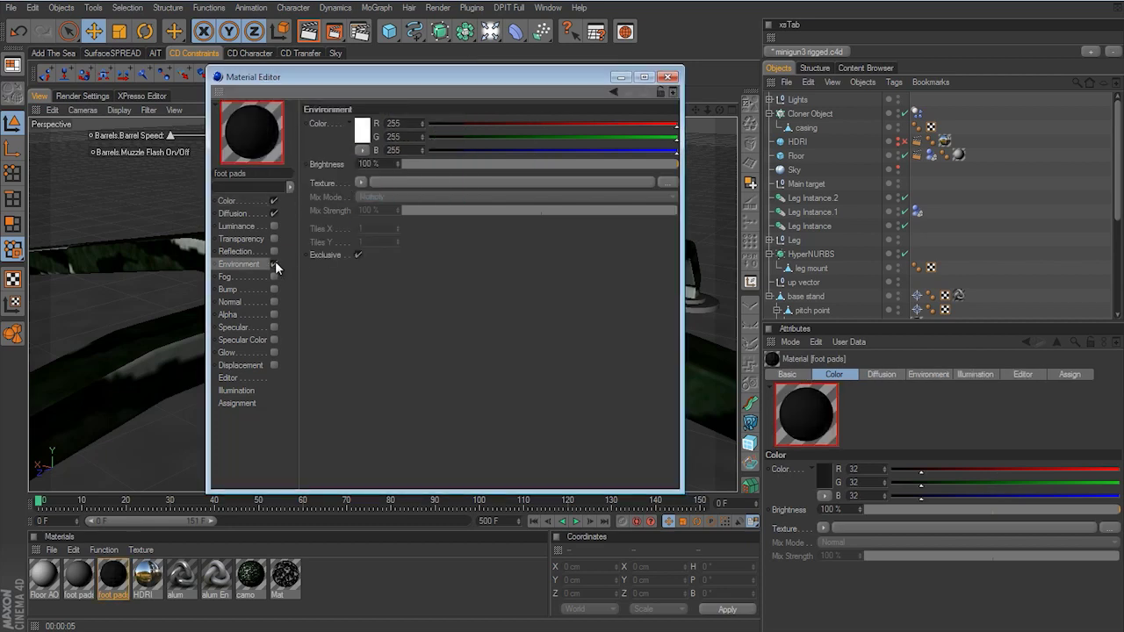
left_click(360, 182)
mouse_move(374, 298)
left_click(489, 296)
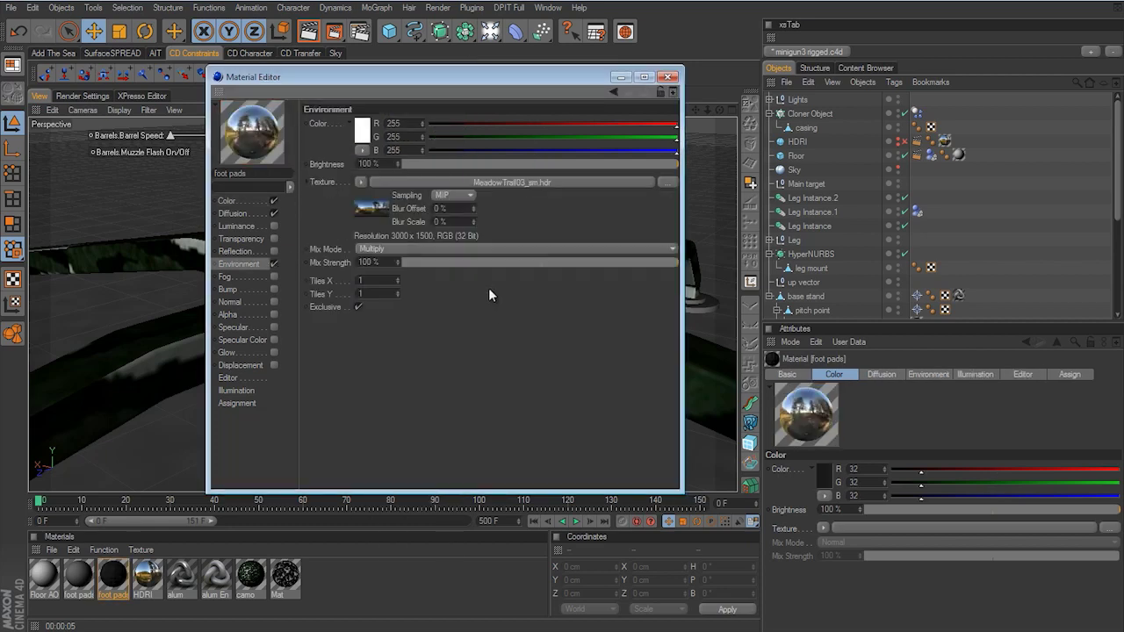
left_click(449, 165)
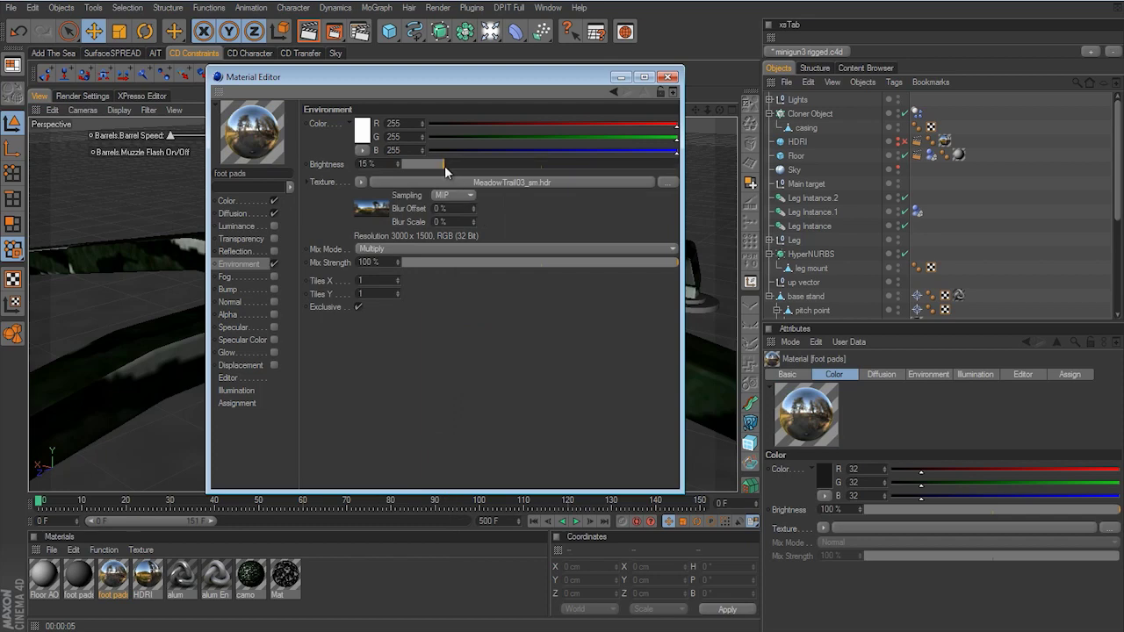
Set both the Blur Offset and Blur Scale of the environment texture to 25%
left_click(443, 208)
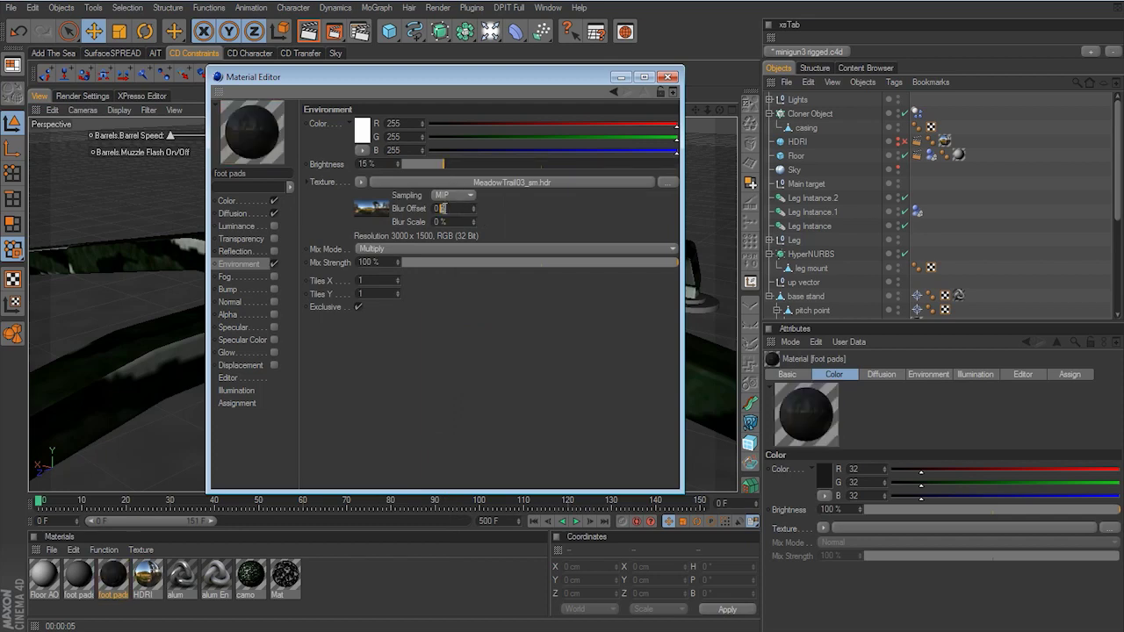
left_click_drag(462, 207, 385, 211)
type("25")
key("Tab")
type("25")
key("Return")
Make the material's Diffusion affect luminance, rename the material "black", and close the material editor
left_click(233, 213)
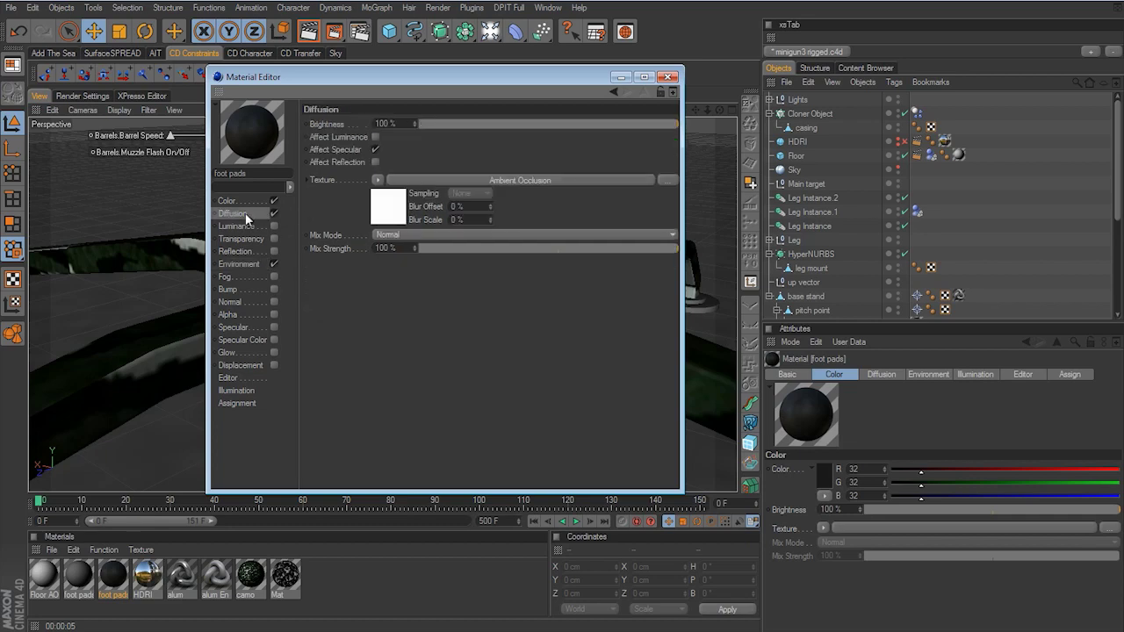
left_click(375, 137)
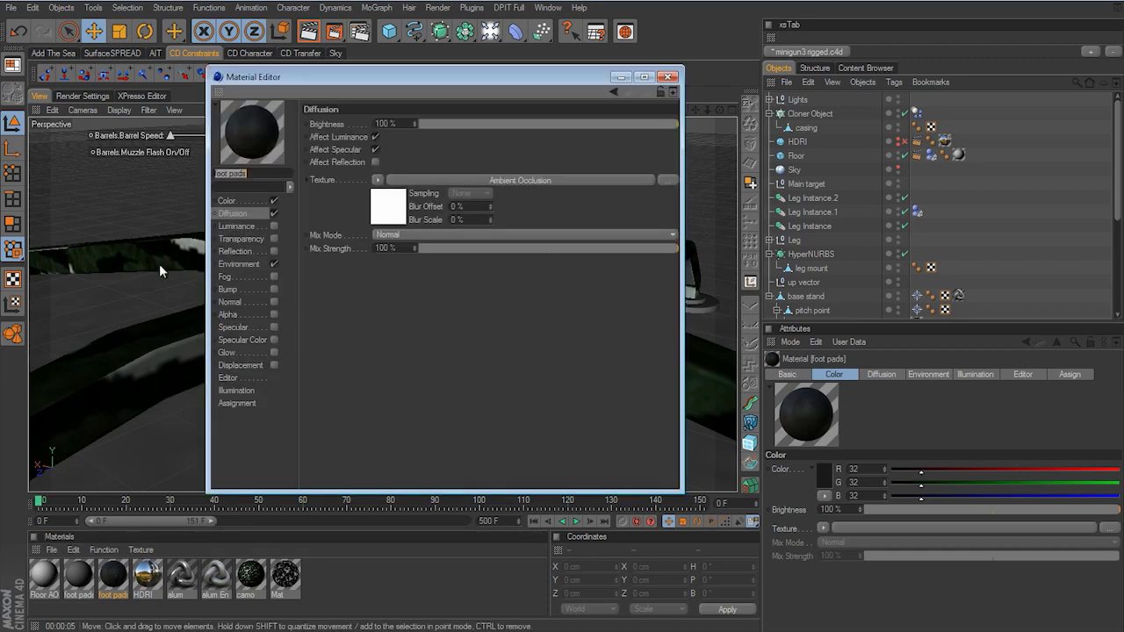
type("black")
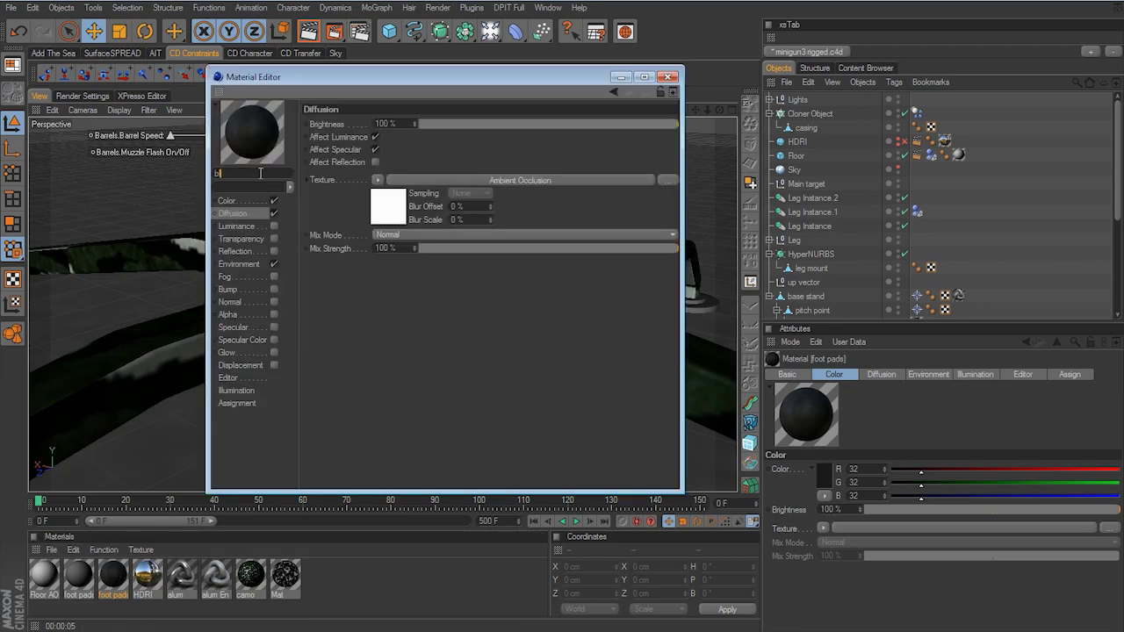
key("Return")
left_click(668, 76)
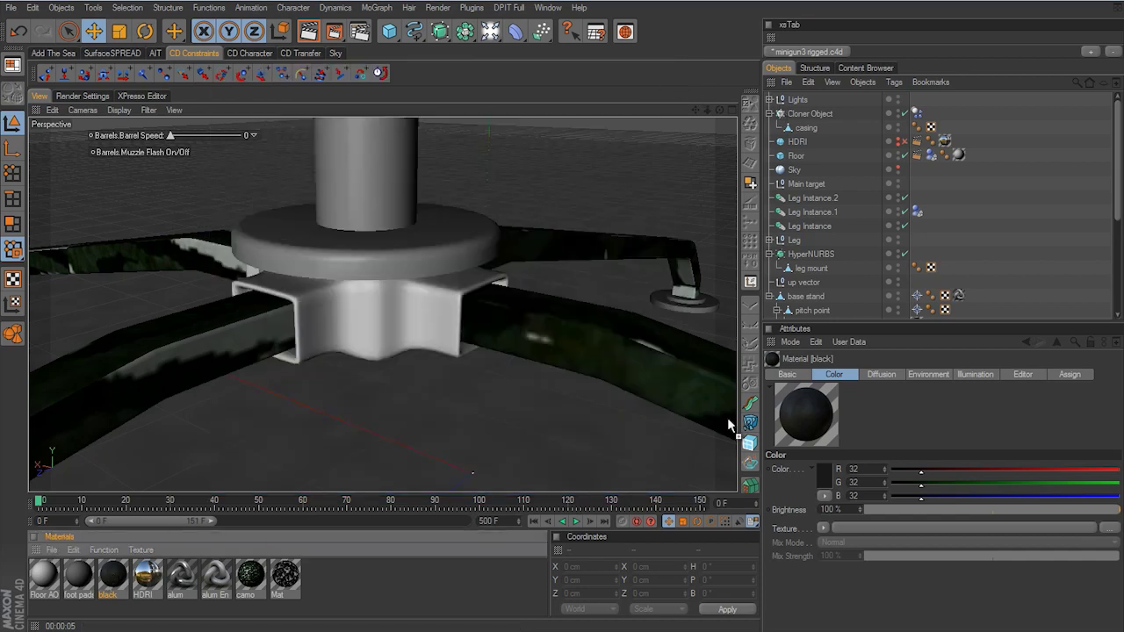
Apply the black material to the leg mount and render the stand in the viewport
left_click_drag(819, 272, 818, 266)
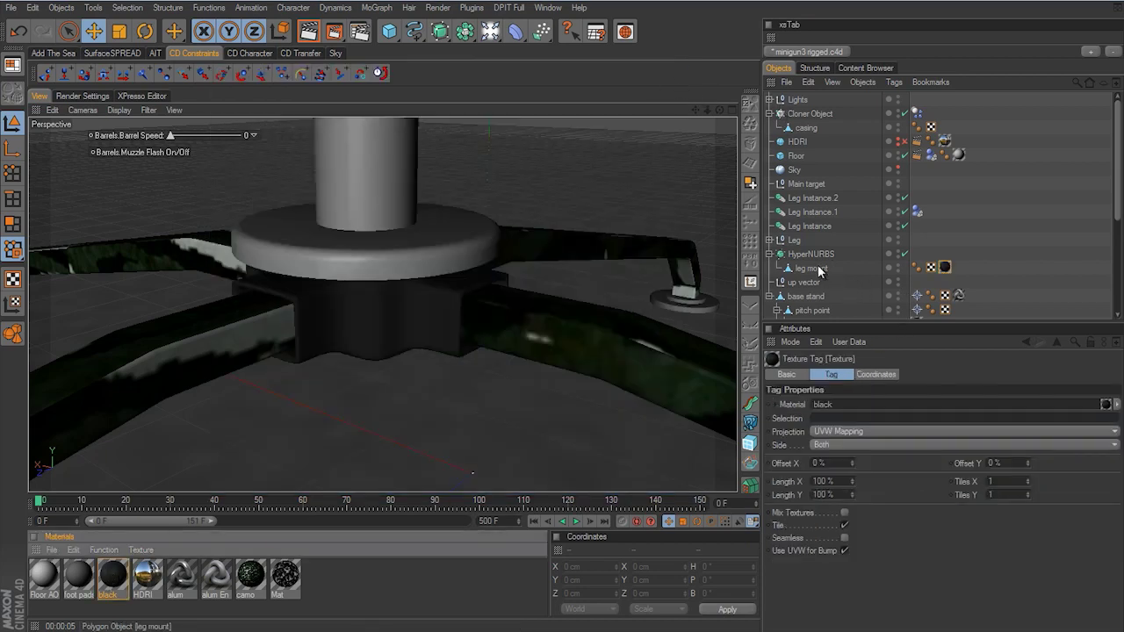
left_click(311, 37)
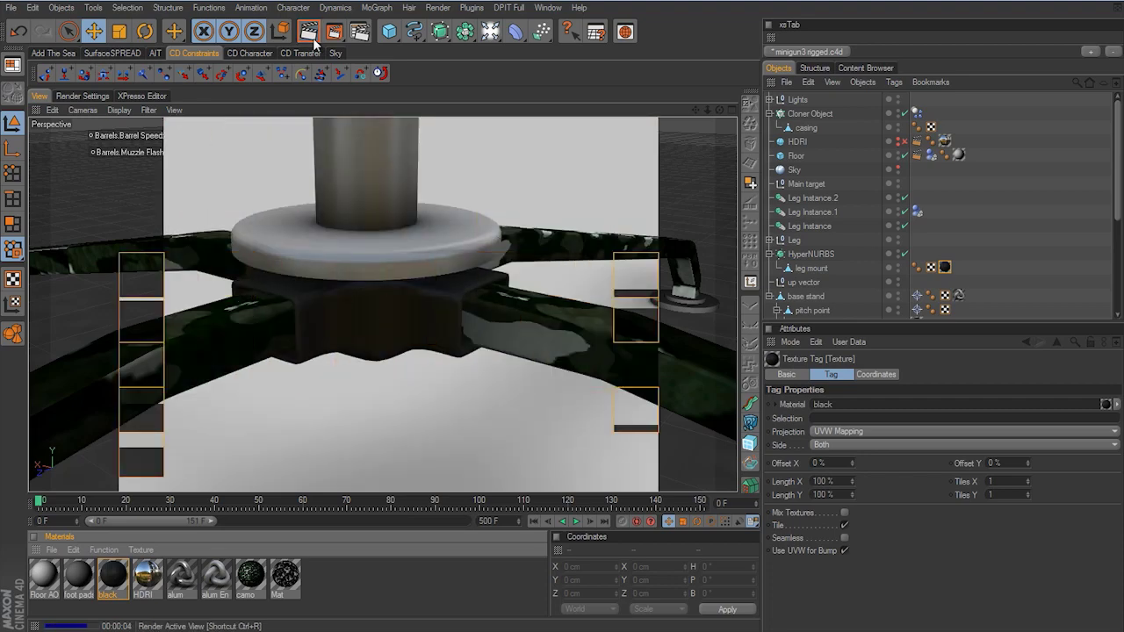
left_click(112, 577)
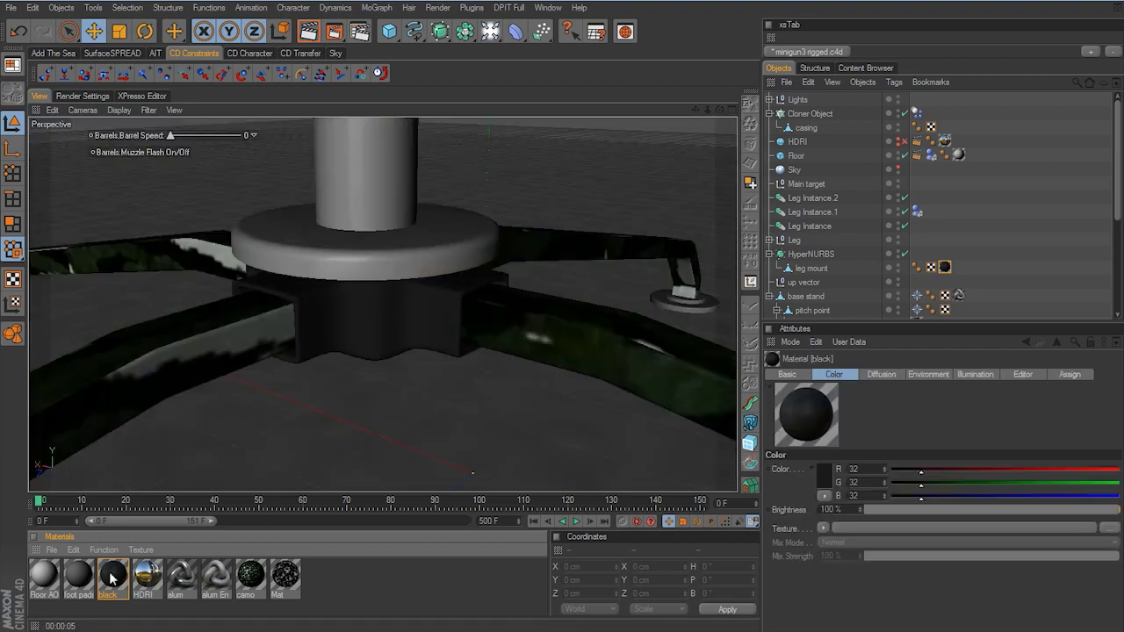
Raise the black material's Environment brightness to 25% and render the leg mount in the viewport
double_click(112, 577)
left_click(239, 264)
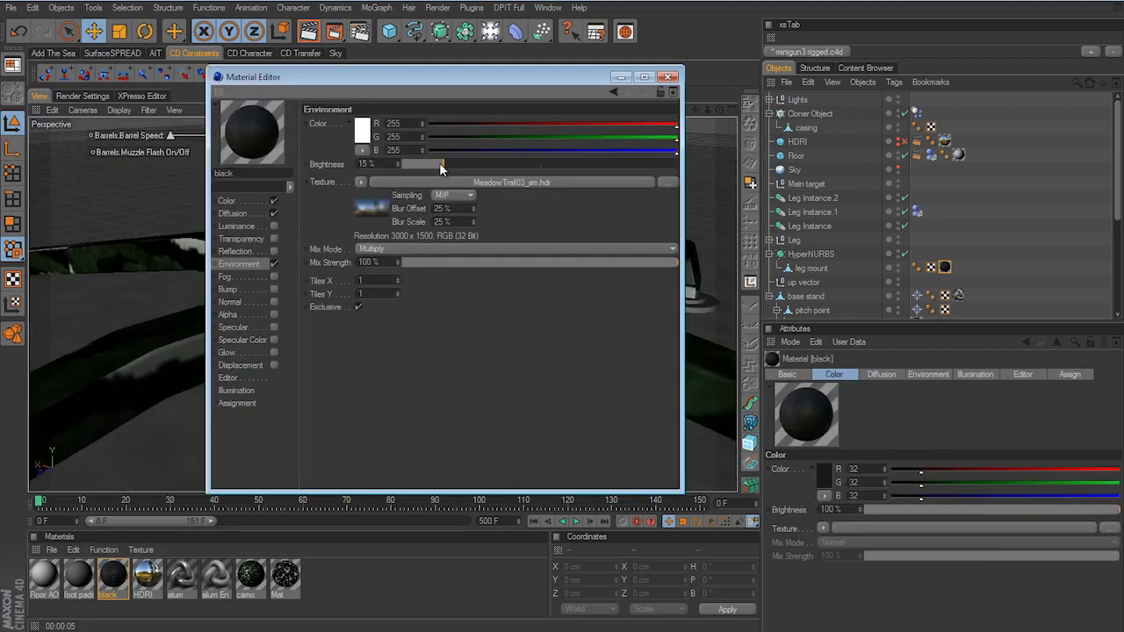
left_click_drag(441, 164, 458, 163)
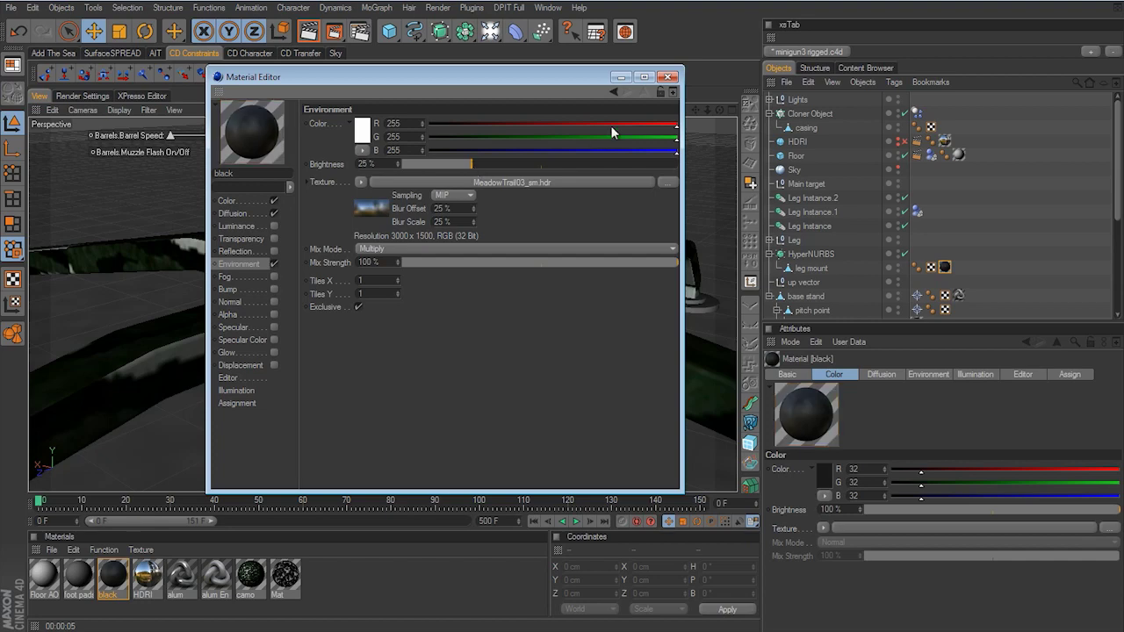
left_click(669, 76)
left_click(309, 31)
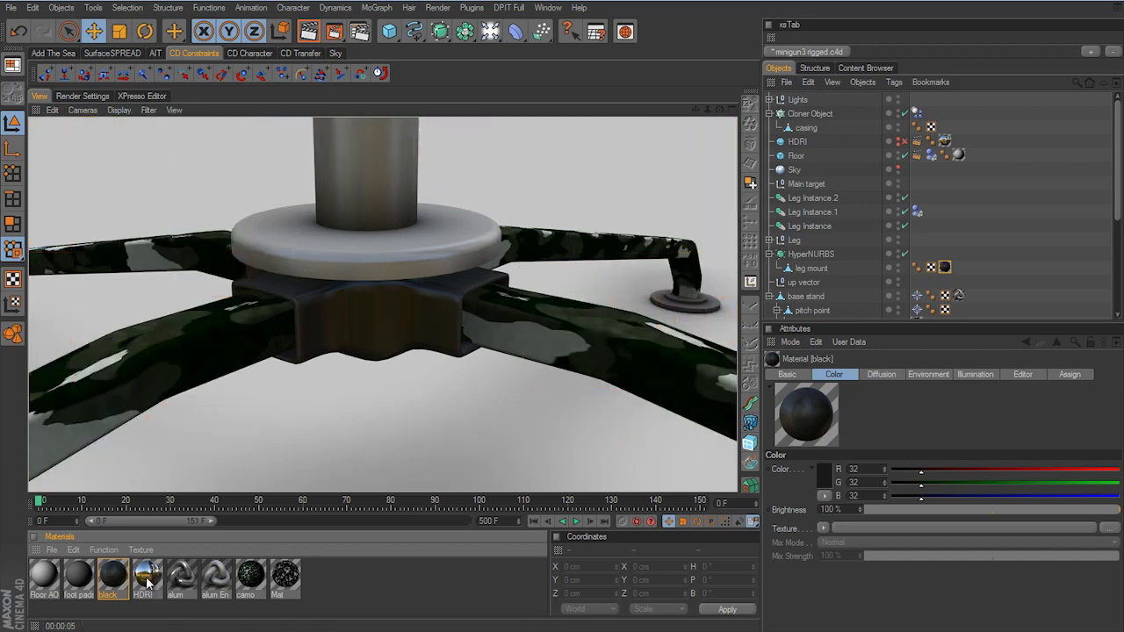
Adjust the Blur Offset of the black material's environment texture and render the stand's legs and mount
double_click(109, 577)
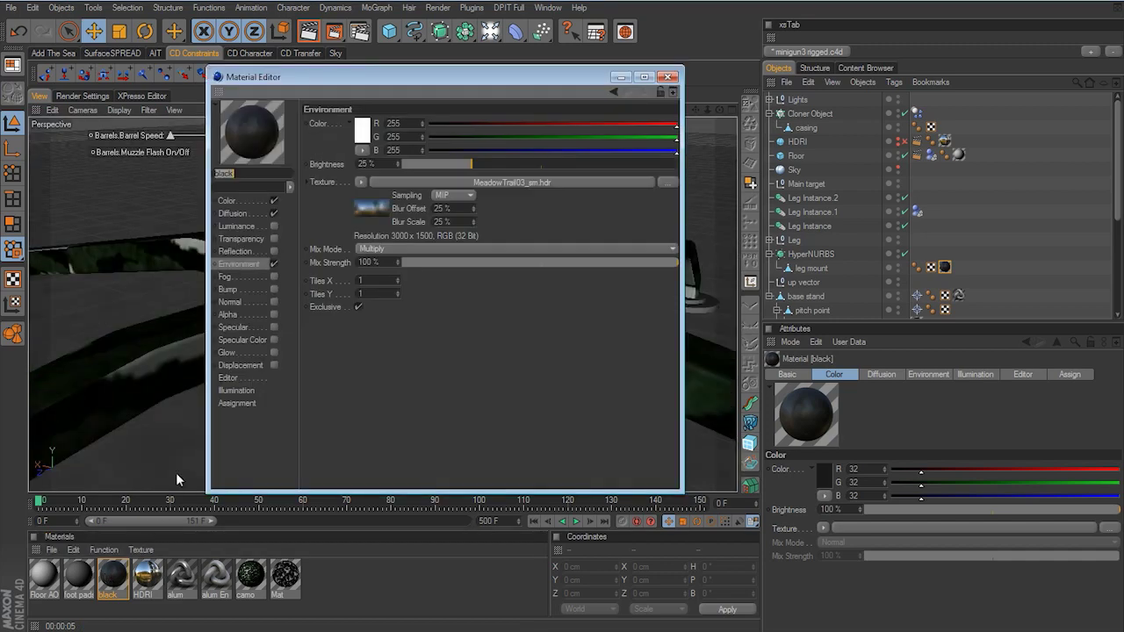
left_click(449, 208)
left_click(668, 77)
scroll(519, 330, "down", 4)
left_click_drag(519, 332, 560, 328, "alt")
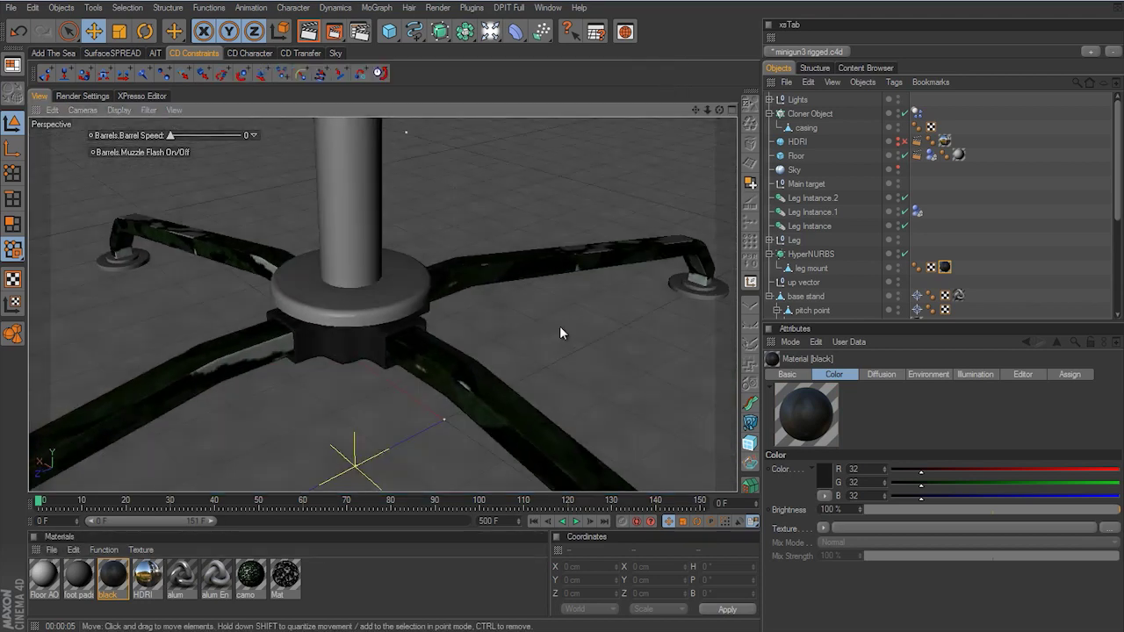
left_click(308, 31)
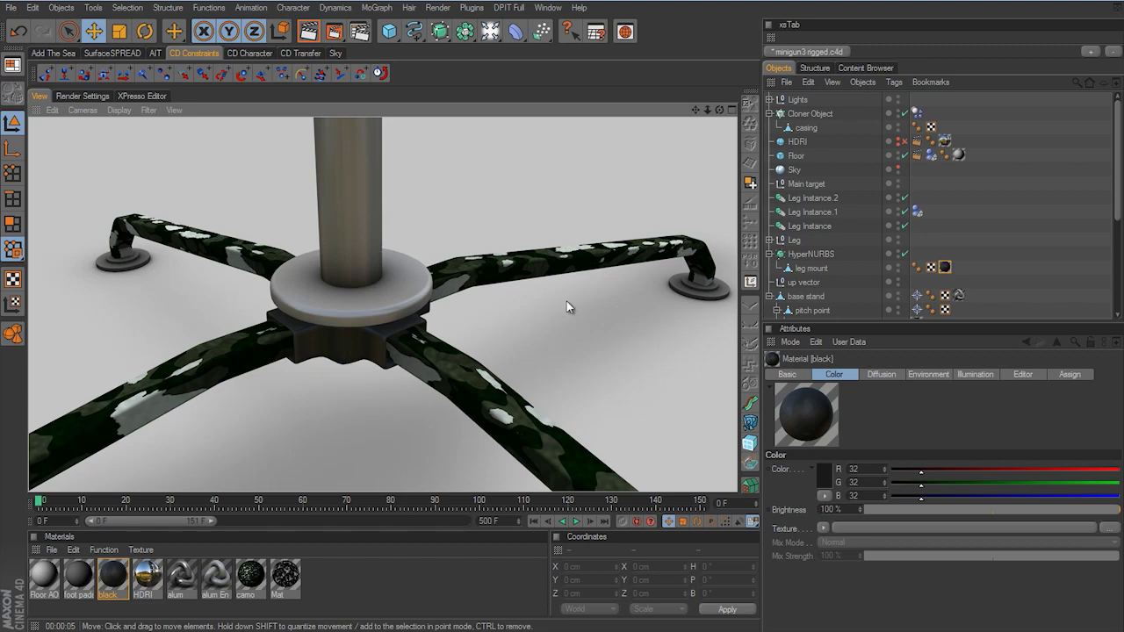
Copy the ammo box's camo texture tag onto the side bracket and render the upper part of the gun
scroll(566, 320, "down", 10)
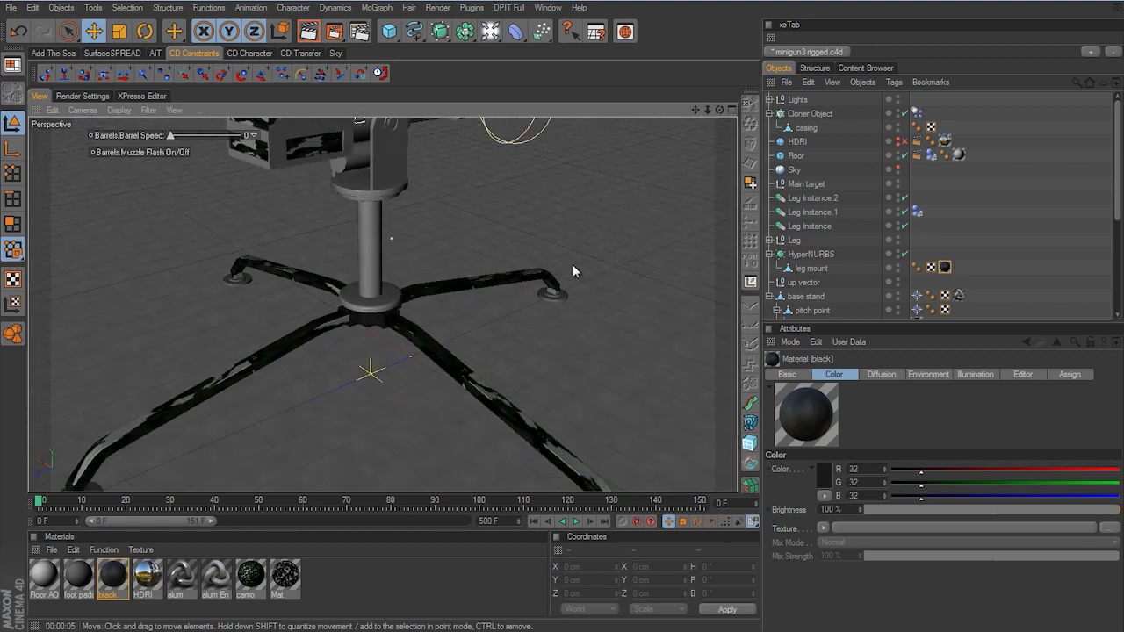
middle_click_drag(561, 325, 561, 324, "alt")
mouse_move(561, 324)
left_mouse_down("alt")
mouse_move(589, 321)
mouse_move(561, 324)
left_mouse_up("alt")
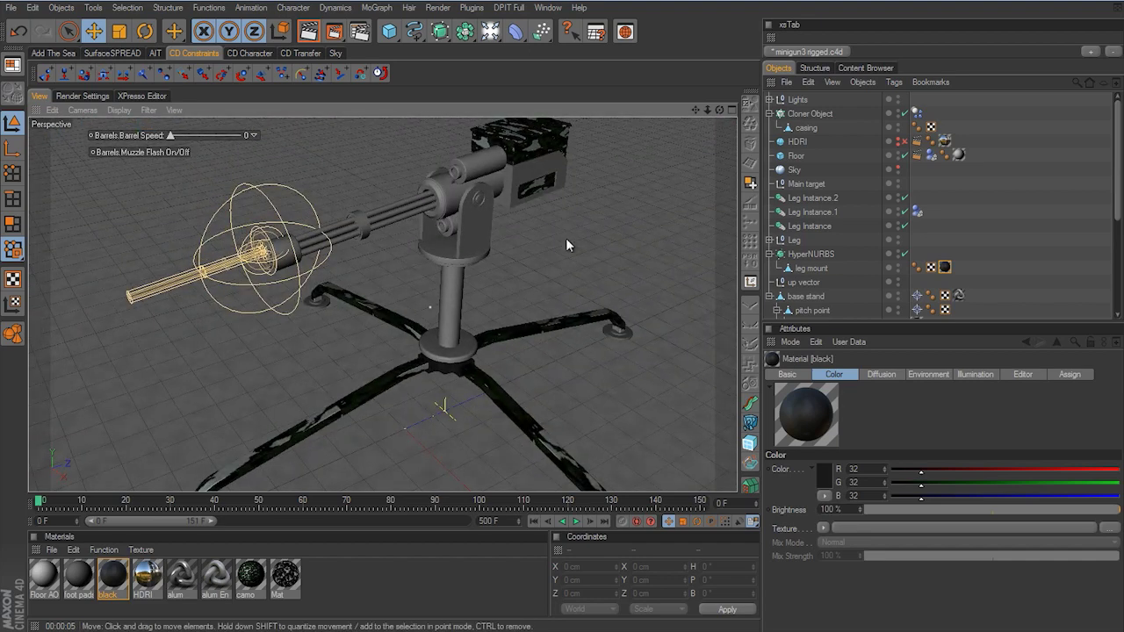
left_click_drag(541, 253, 563, 321, "alt")
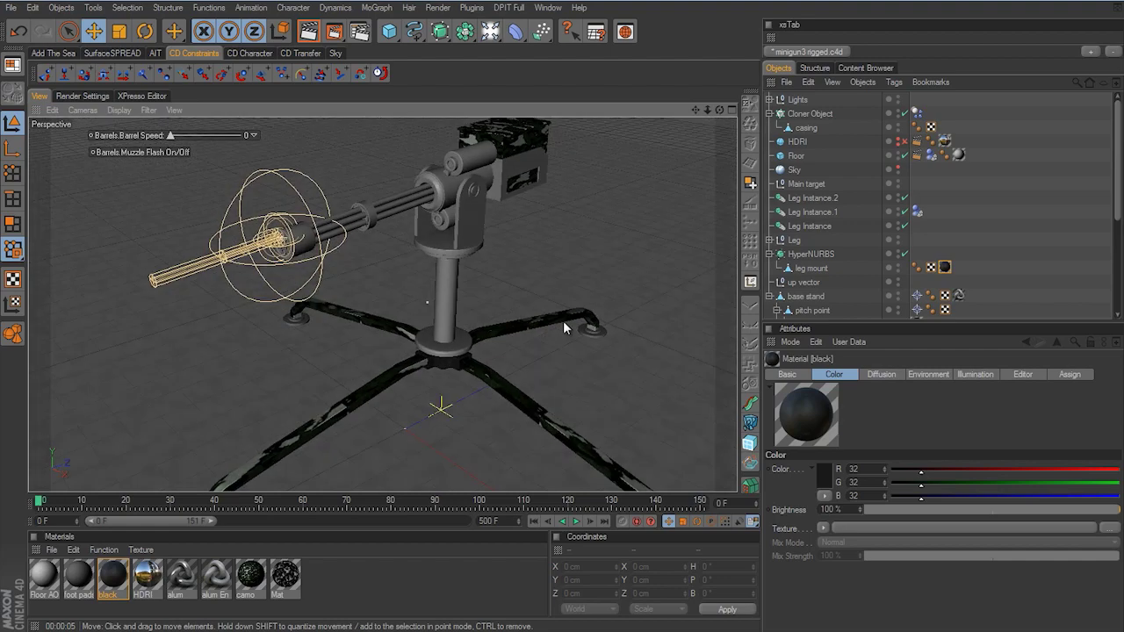
middle_click_drag(563, 321, 562, 326, "alt")
mouse_move(562, 326)
right_mouse_down("alt")
mouse_move(603, 324)
mouse_move(563, 325)
right_mouse_up("alt")
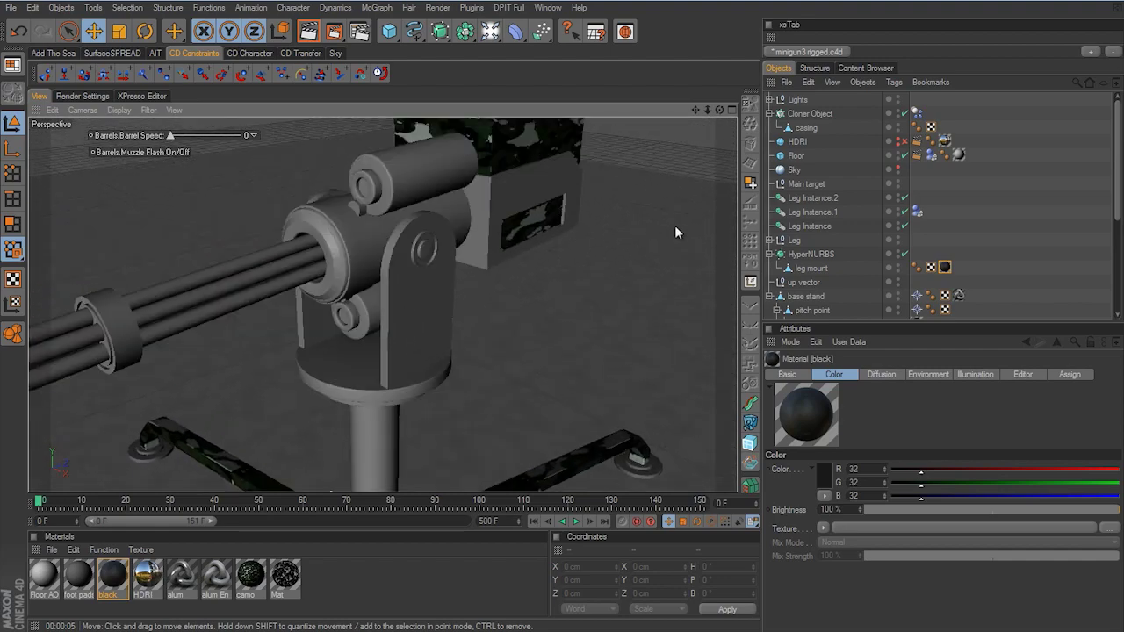
scroll(1025, 203, "down", 5)
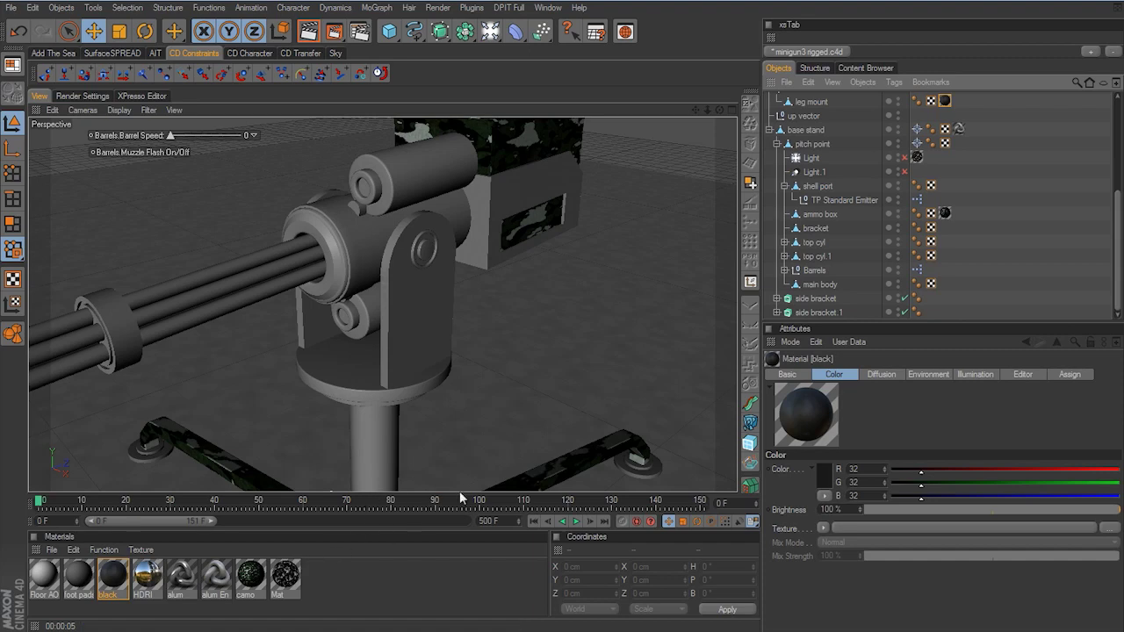
left_click(945, 214)
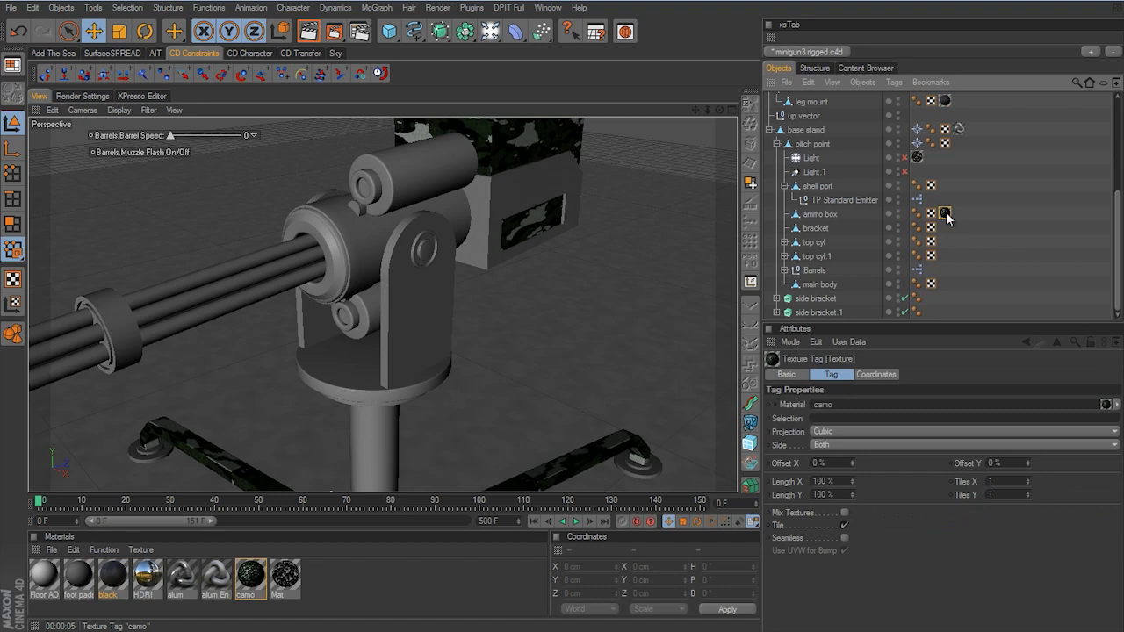
left_click_drag(944, 213, 931, 300, "ctrl")
left_click_drag(553, 329, 509, 324, "alt")
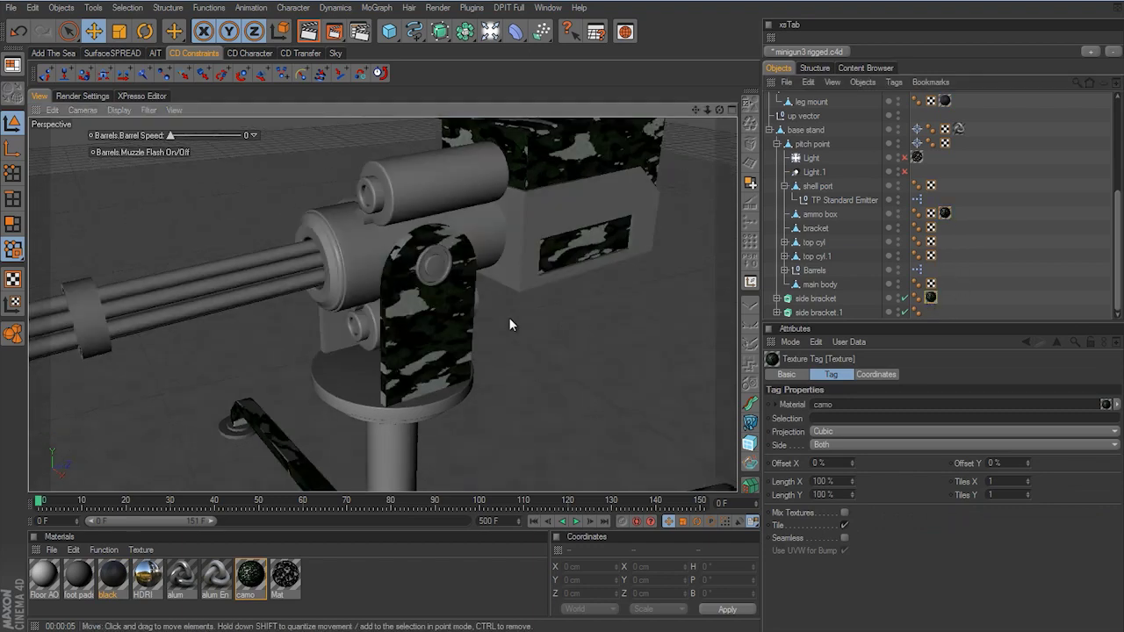
left_click(312, 35)
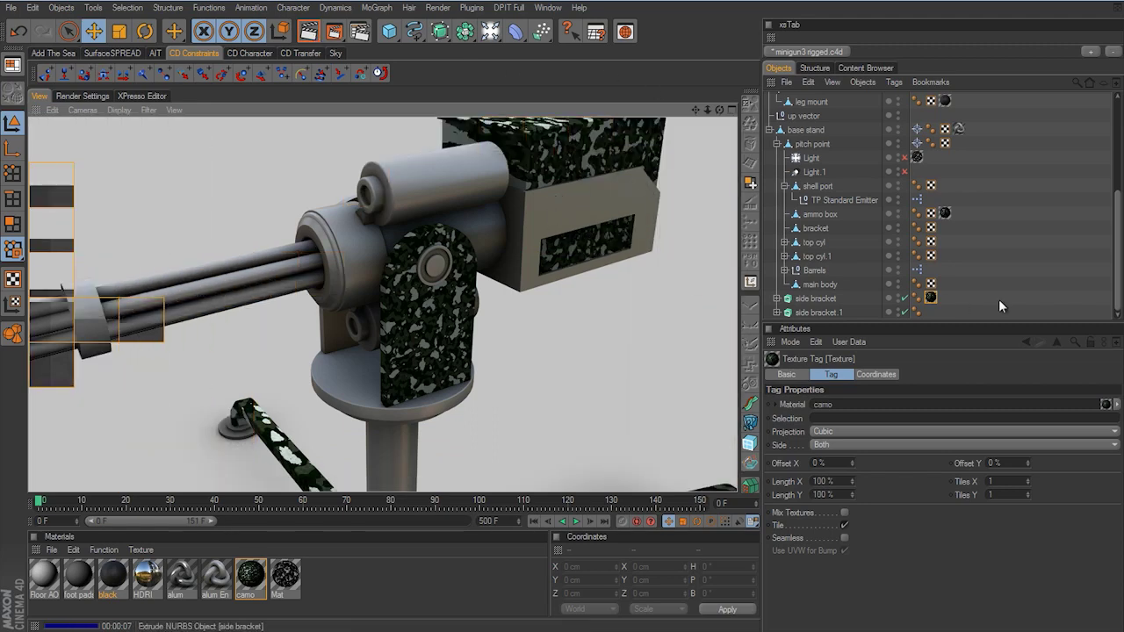
Delete the camo texture tag from the side bracket
left_click(931, 300)
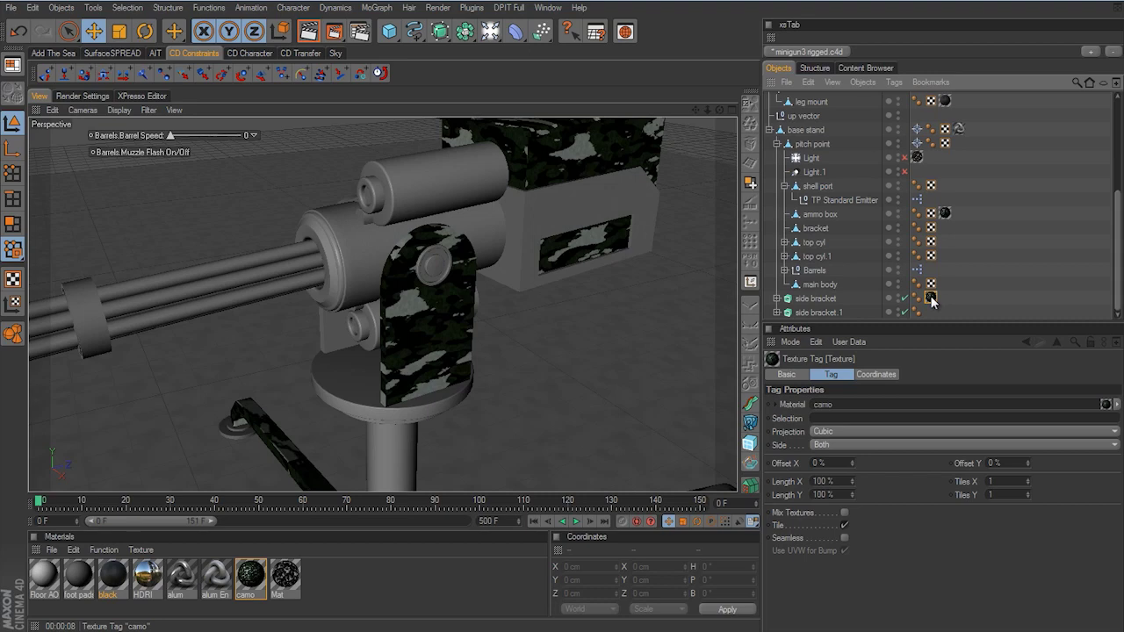
key("Delete")
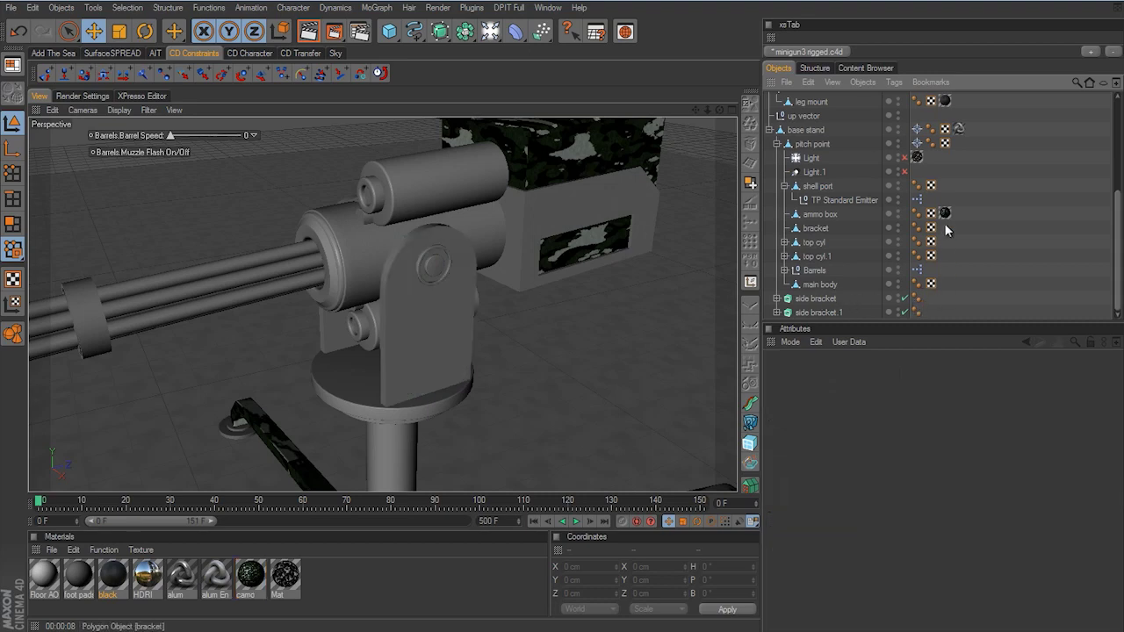
Scale the camo texture projection on the ammo box uniformly to about 283.45 cm per axis and render the ammo box
left_click(944, 212)
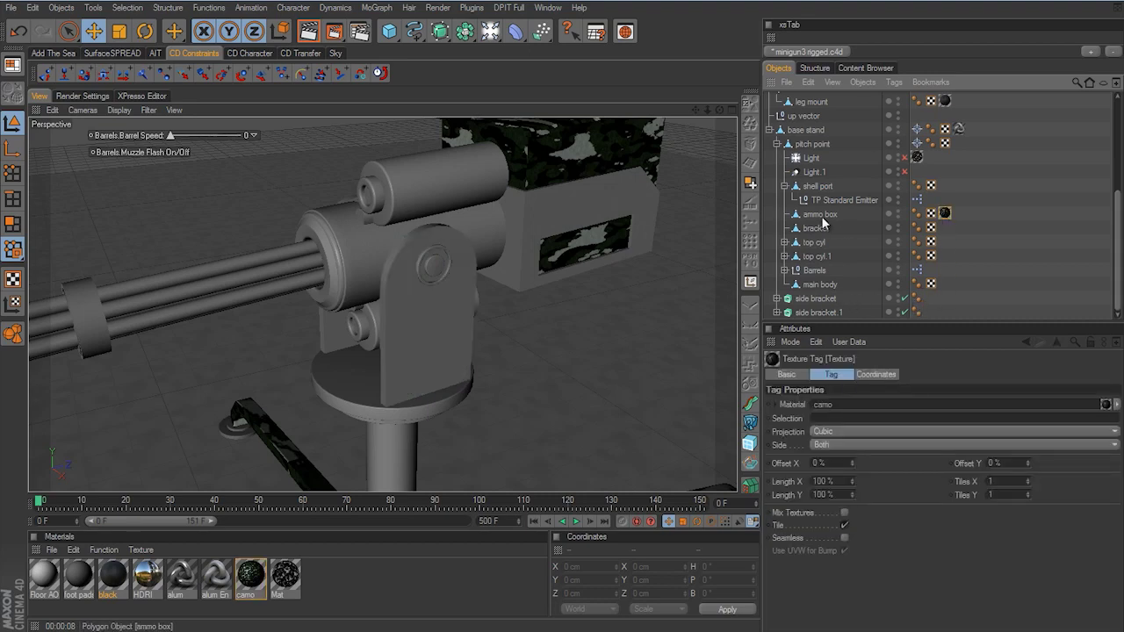
left_click(13, 303)
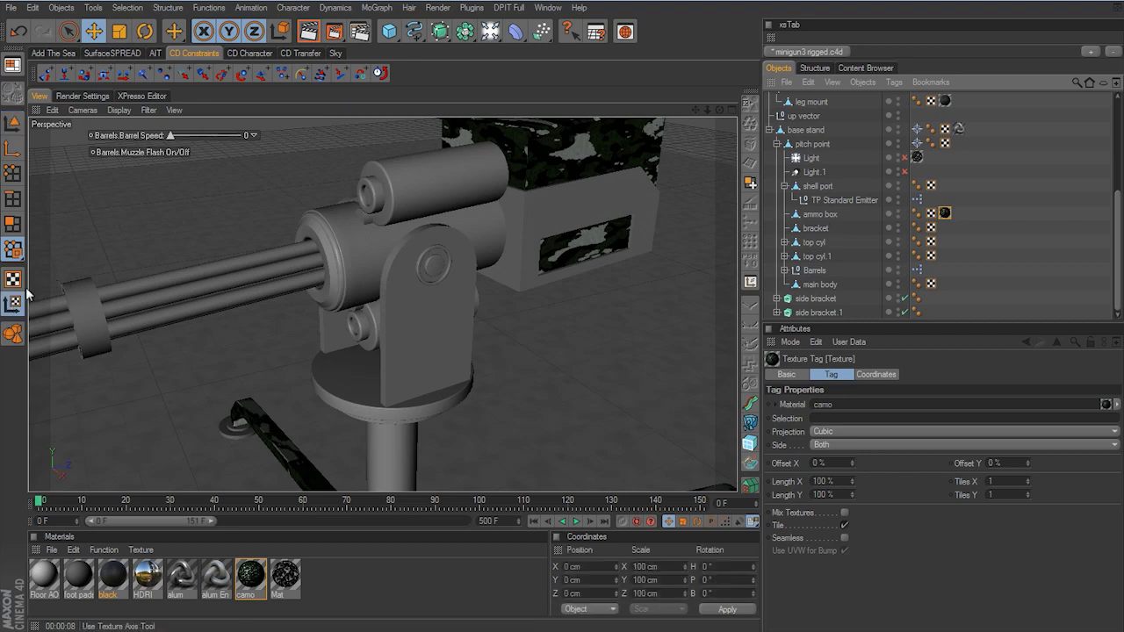
left_click(119, 30)
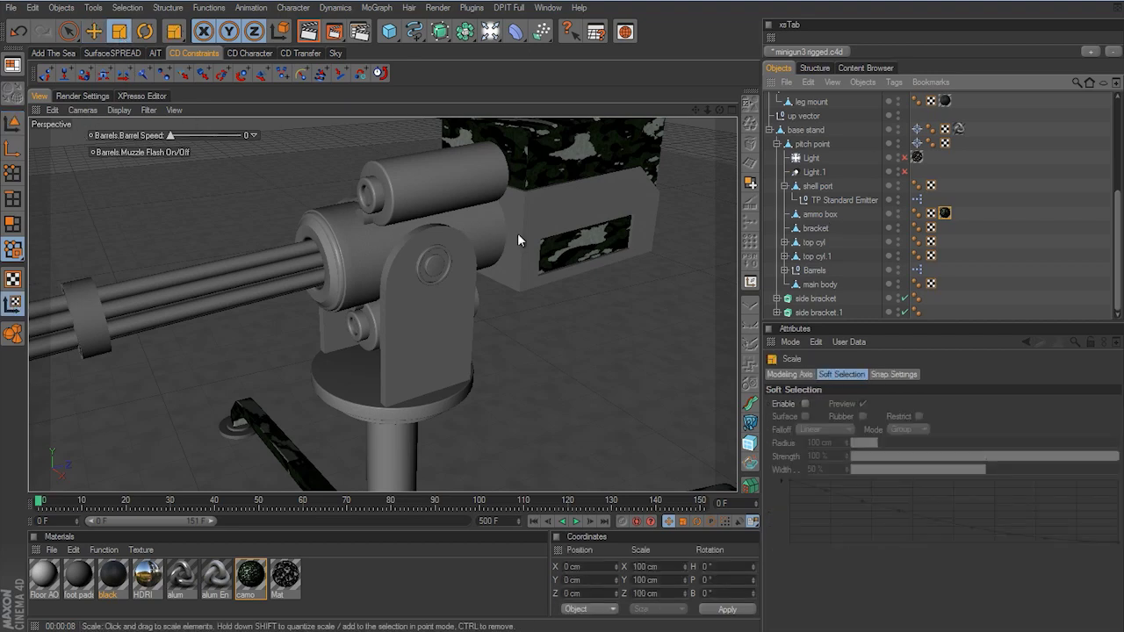
scroll(517, 232, "down", 6)
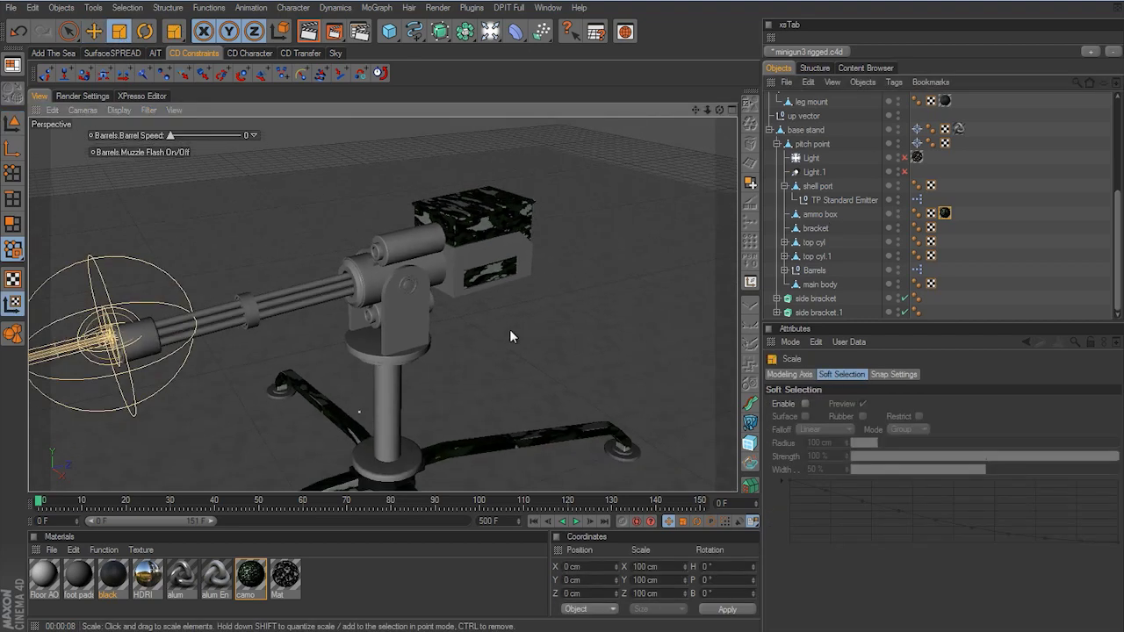
left_click(823, 217)
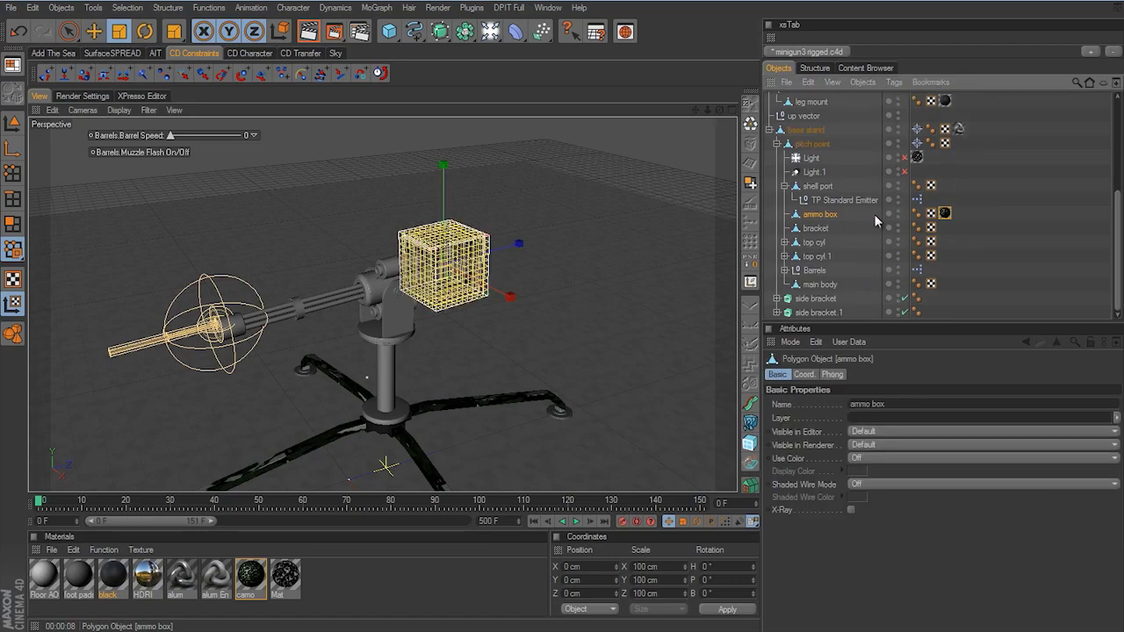
scroll(583, 332, "up", 2)
scroll(584, 331, "up", 8)
middle_click_drag(577, 329, 562, 326, "alt")
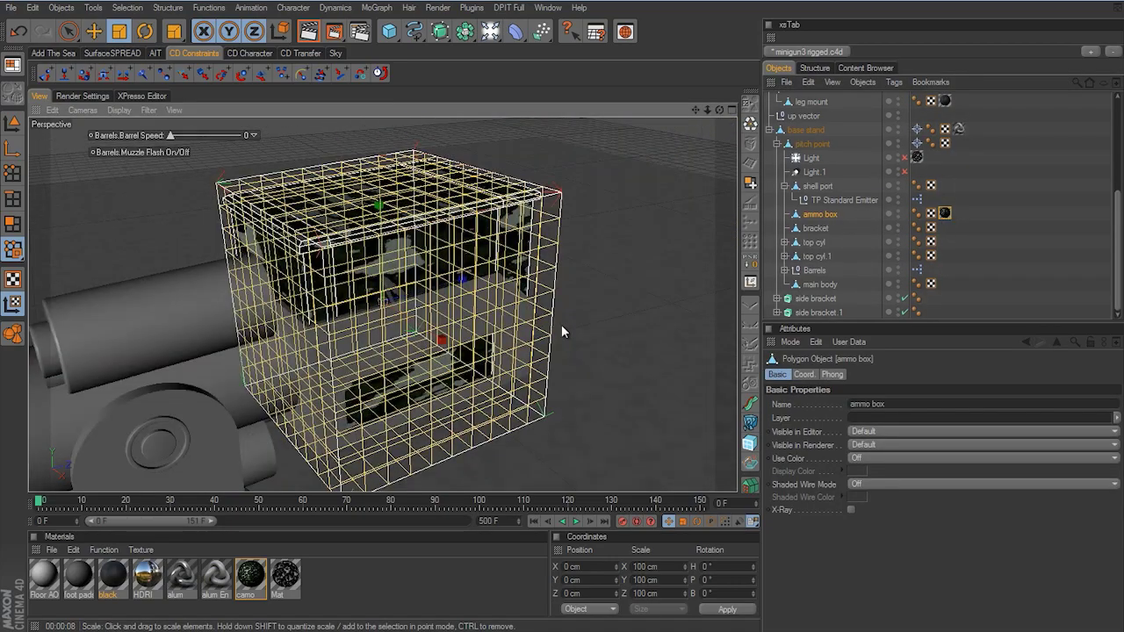
left_click_drag(562, 327, 601, 295, "alt")
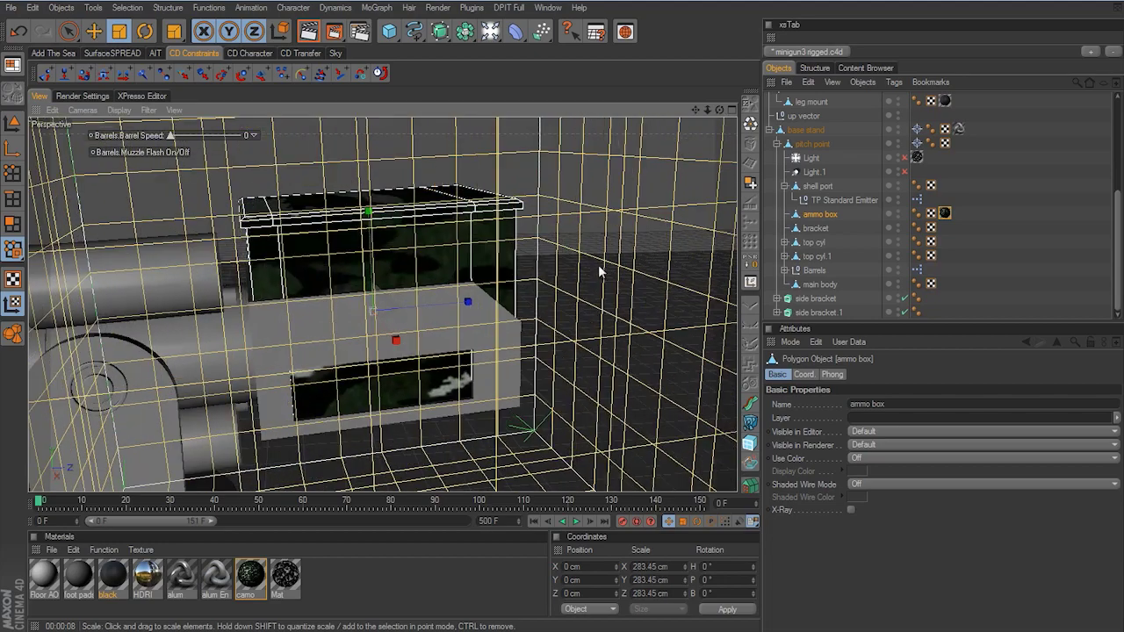
scroll(602, 264, "down", 3)
left_click(308, 32)
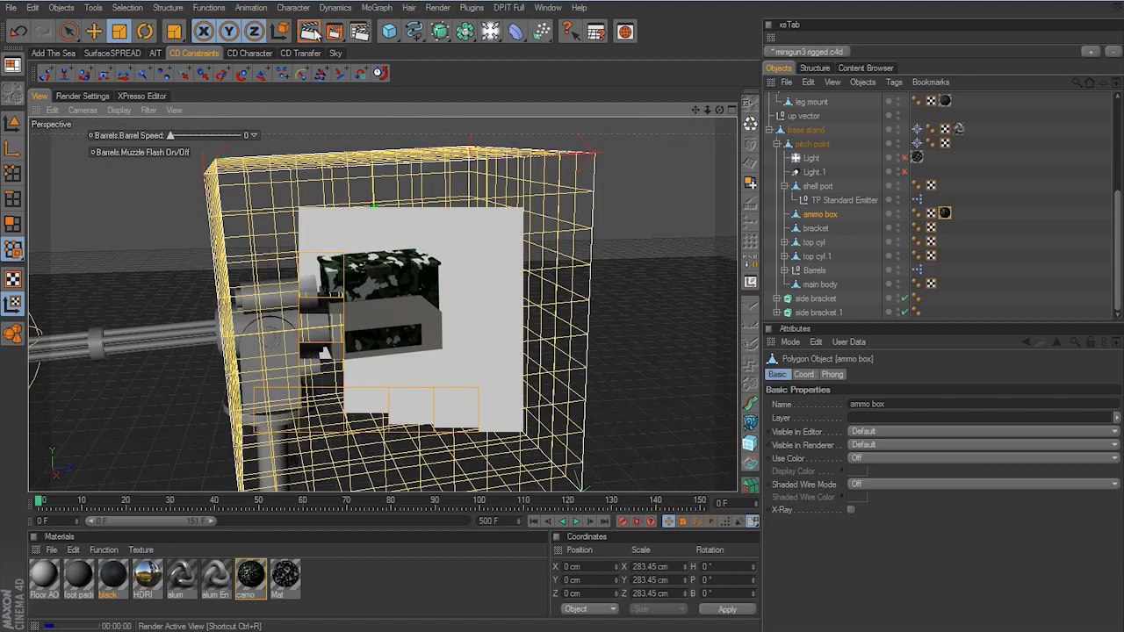
Return to model editing, copy the ammo box's rescaled camo texture tag onto both side brackets, and render the minigun
left_click(13, 123)
left_click_drag(470, 235, 460, 234, "alt")
key("e")
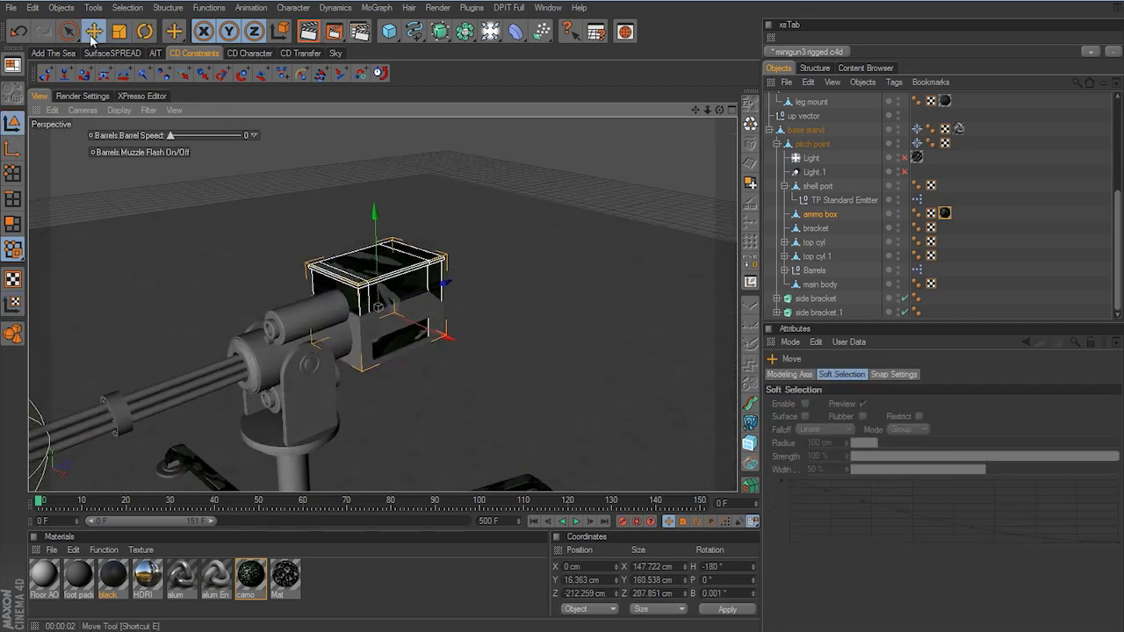
left_click_drag(945, 214, 931, 313, "ctrl")
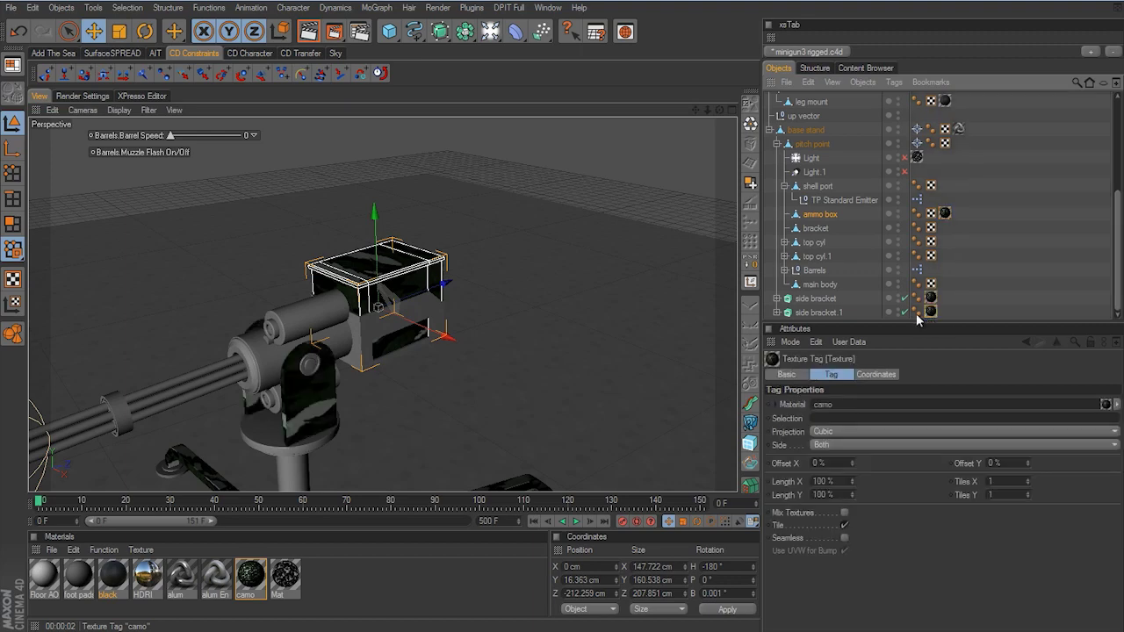
left_click_drag(465, 335, 597, 321, "alt")
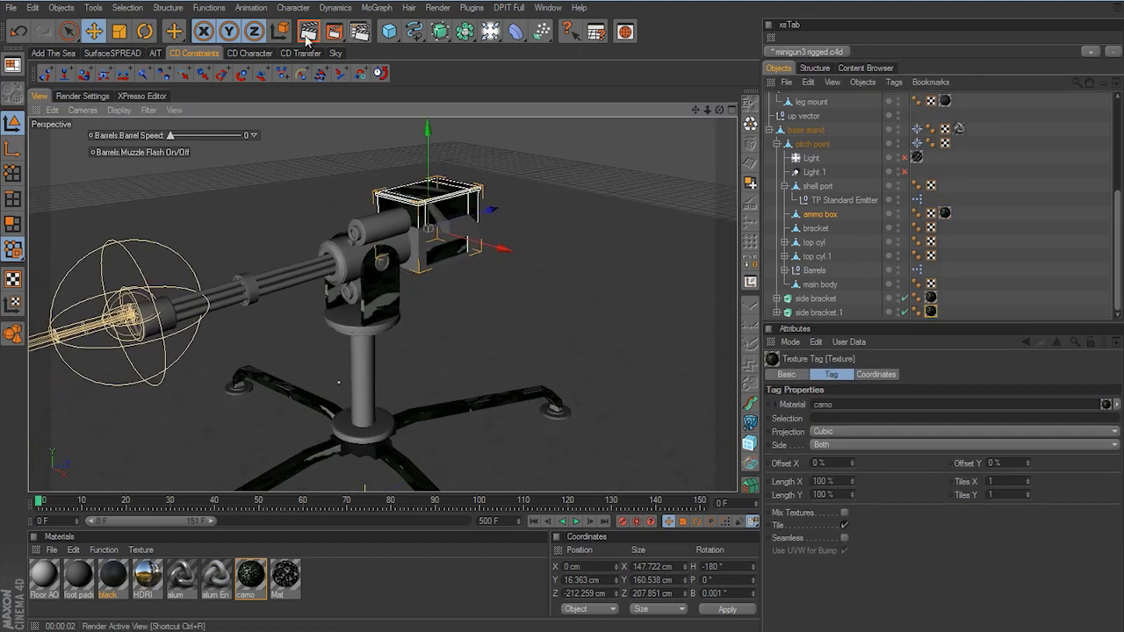
left_click(307, 33)
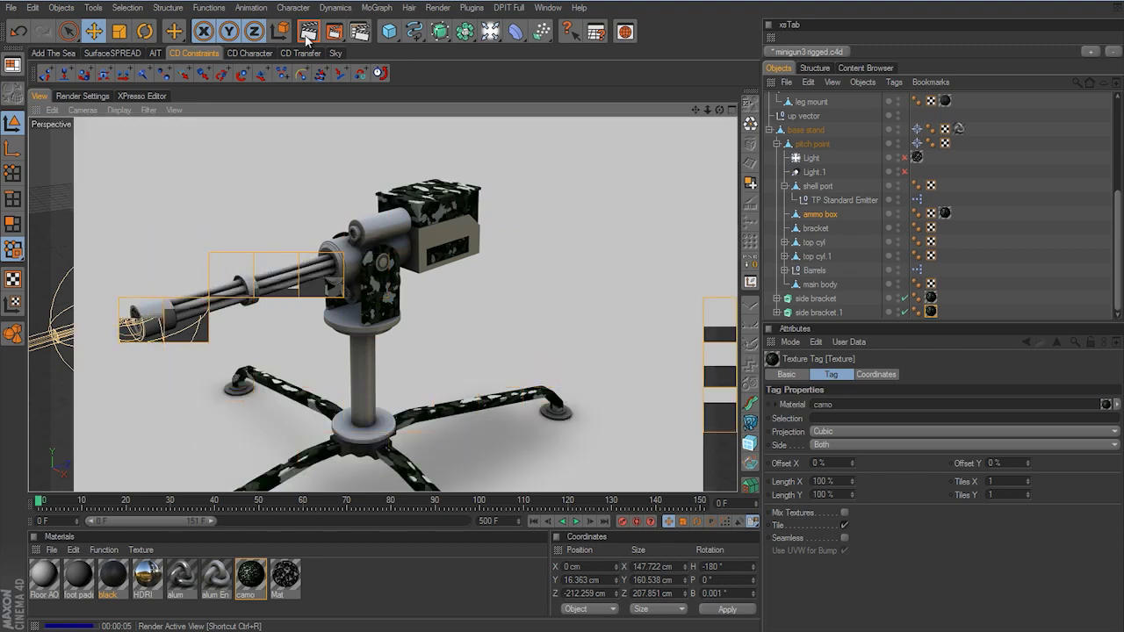
Apply the alum En material to the pitch point object and render only the region around the side bracket's pivot
mouse_move(439, 254)
right_mouse_down("alt")
mouse_move(629, 330)
mouse_move(427, 256)
mouse_move(567, 334)
mouse_move(452, 237)
right_mouse_up("alt")
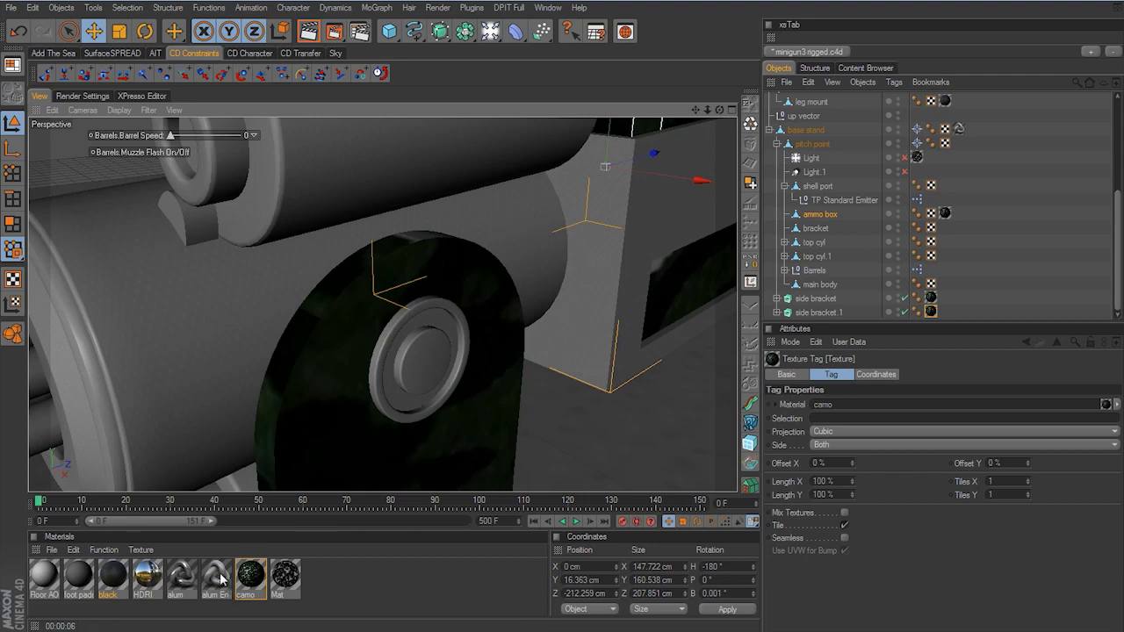
left_click_drag(221, 577, 813, 147)
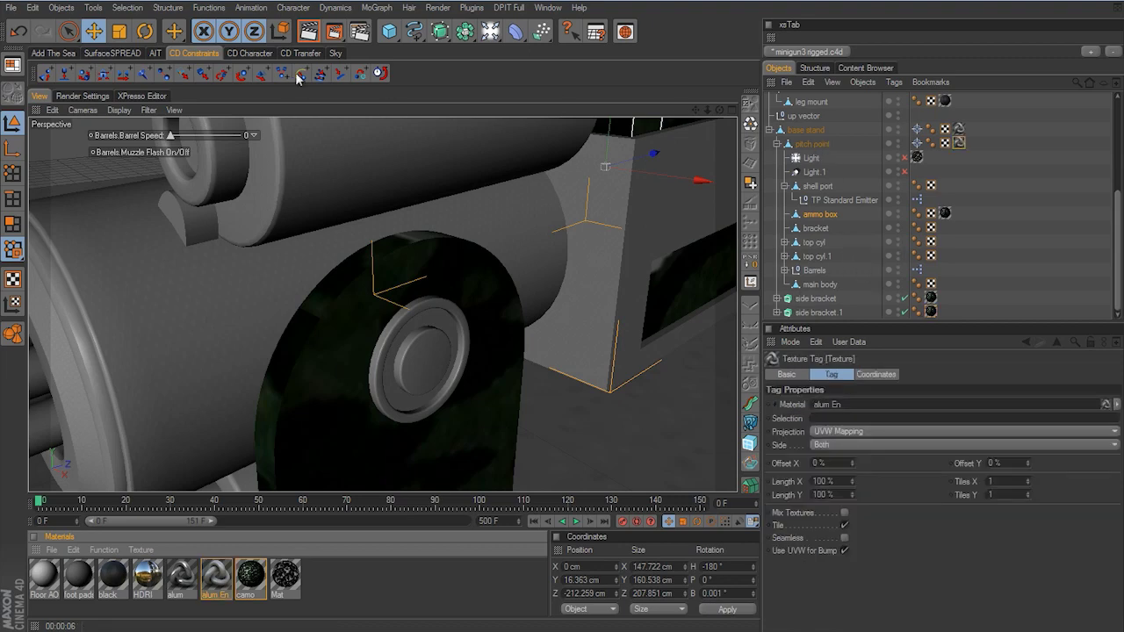
left_click_drag(514, 327, 545, 325, "alt")
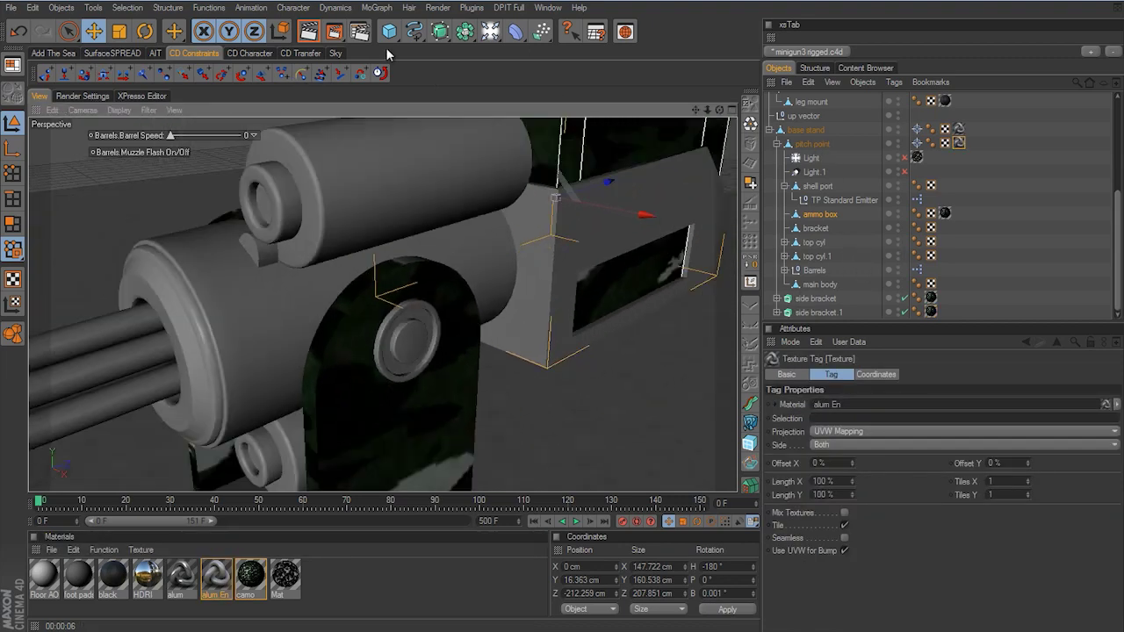
left_click_drag(340, 32, 371, 44)
left_click_drag(347, 268, 475, 410)
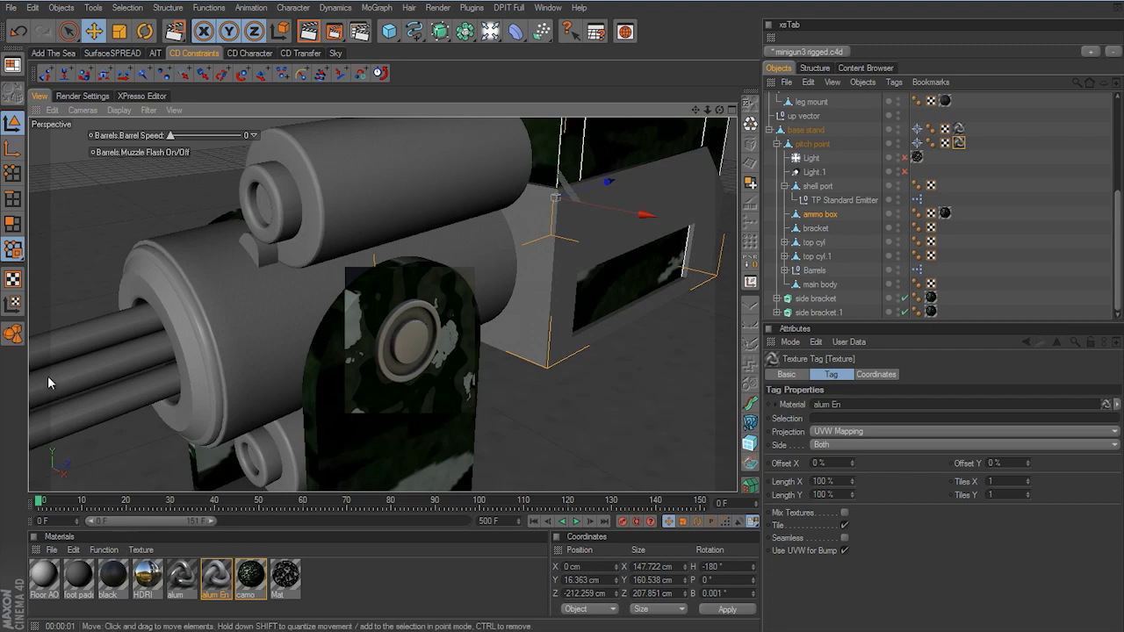
Loop-select the recessed ring of polygons on the pitch point object's round pivot cap in polygon mode
left_click(12, 224)
left_click(71, 33)
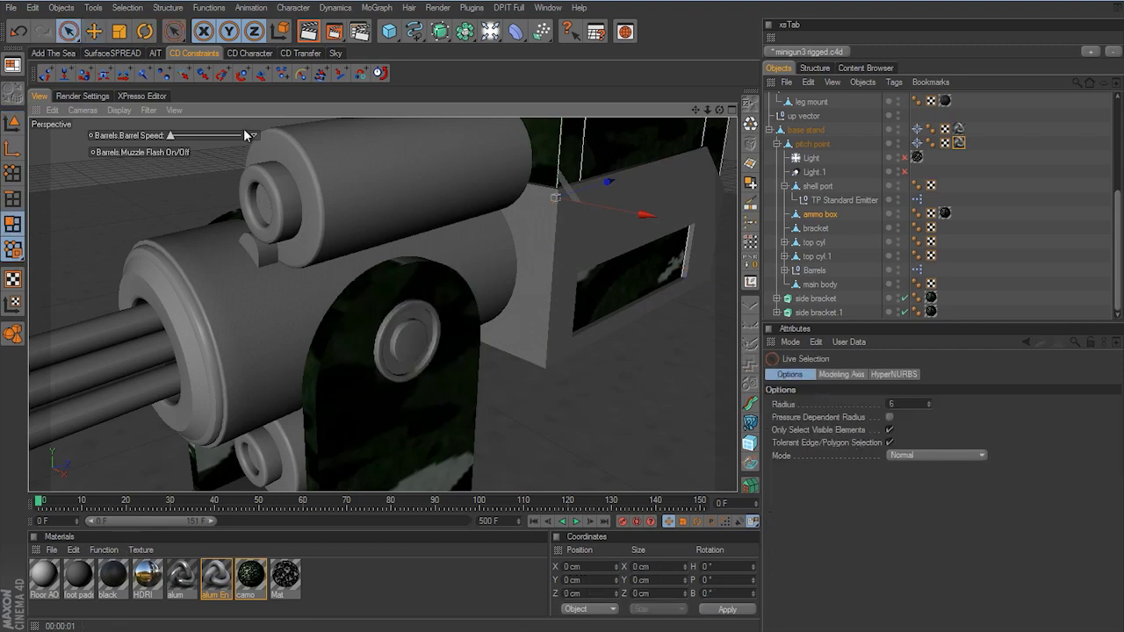
left_click(557, 317)
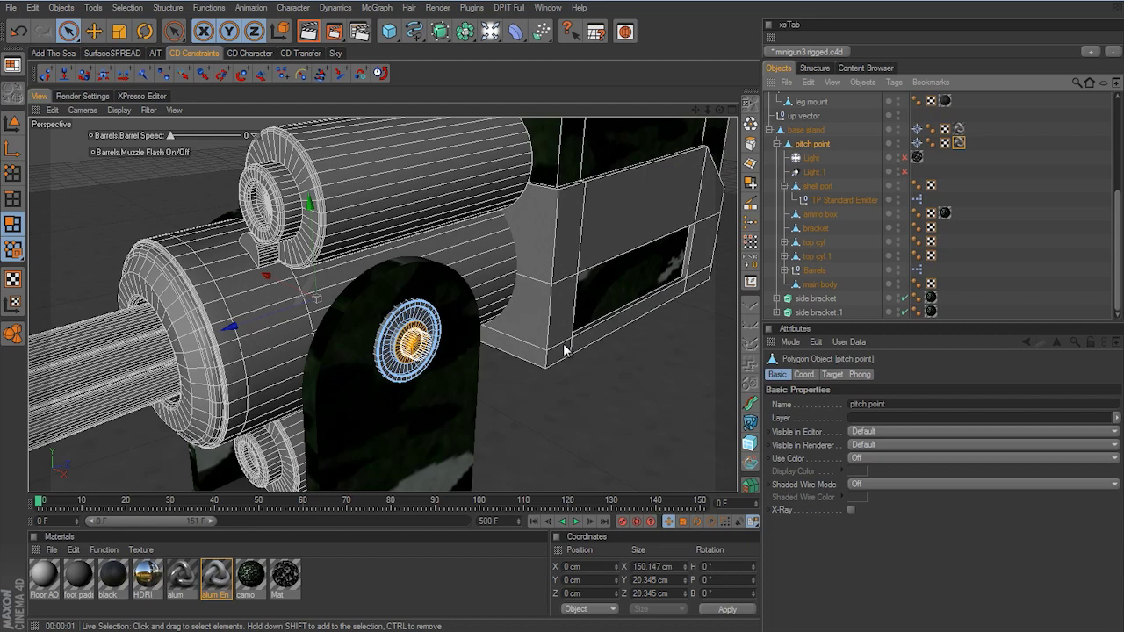
key("u")
key("l")
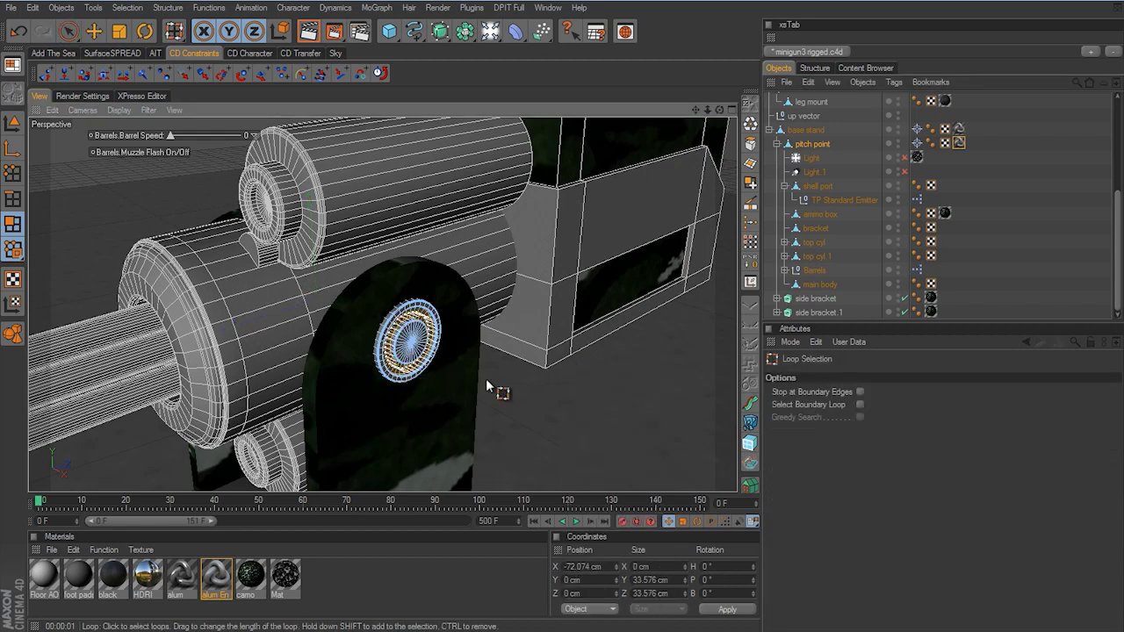
Store the selected ring polygons on the pitch point object as a polygon selection named black
left_click(749, 246)
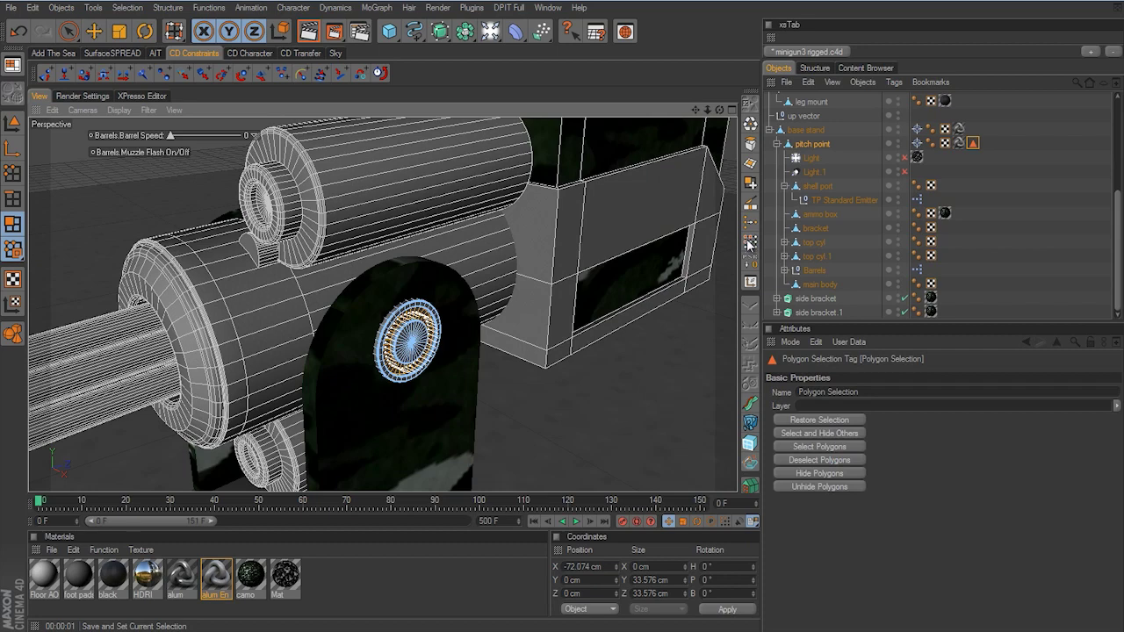
left_click(128, 7)
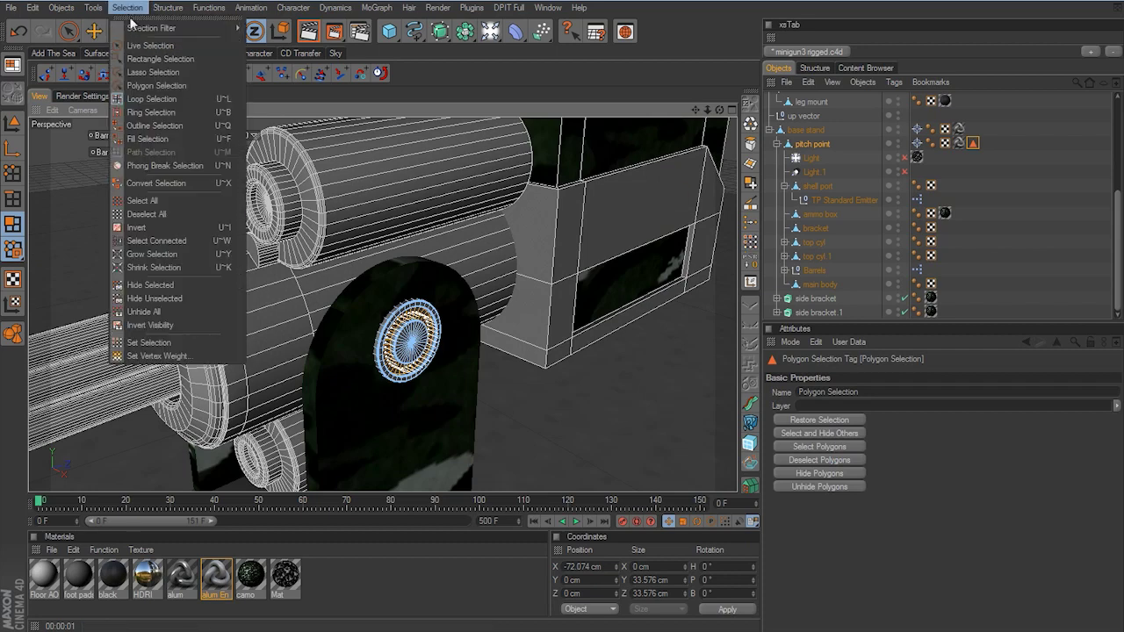
left_click(871, 390)
left_click_drag(871, 390, 772, 393)
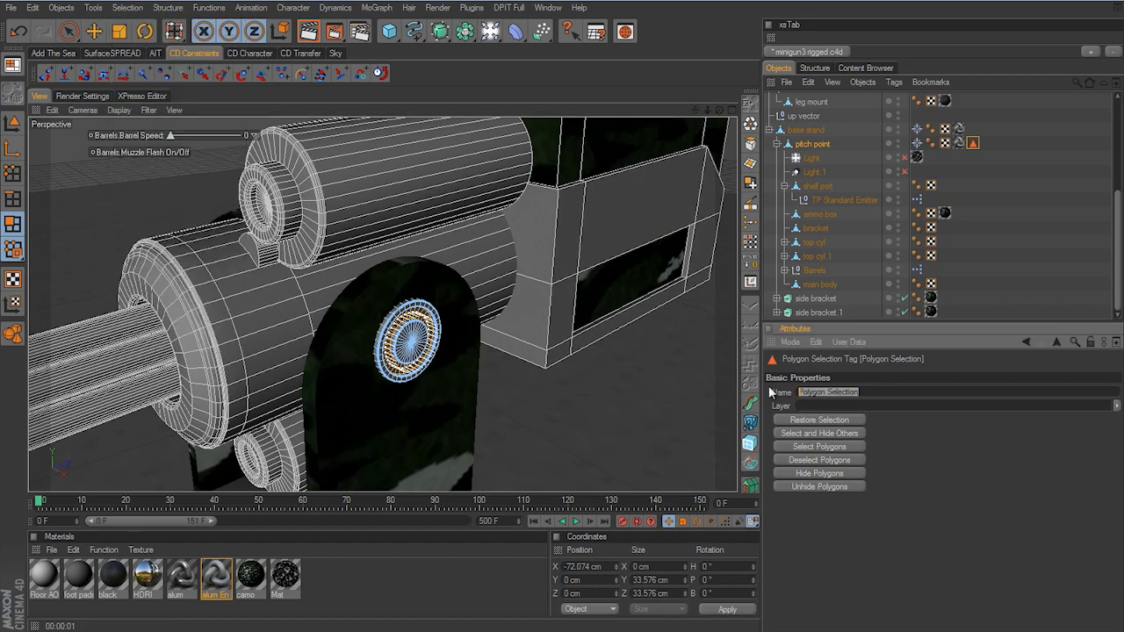
type("black")
key("Return")
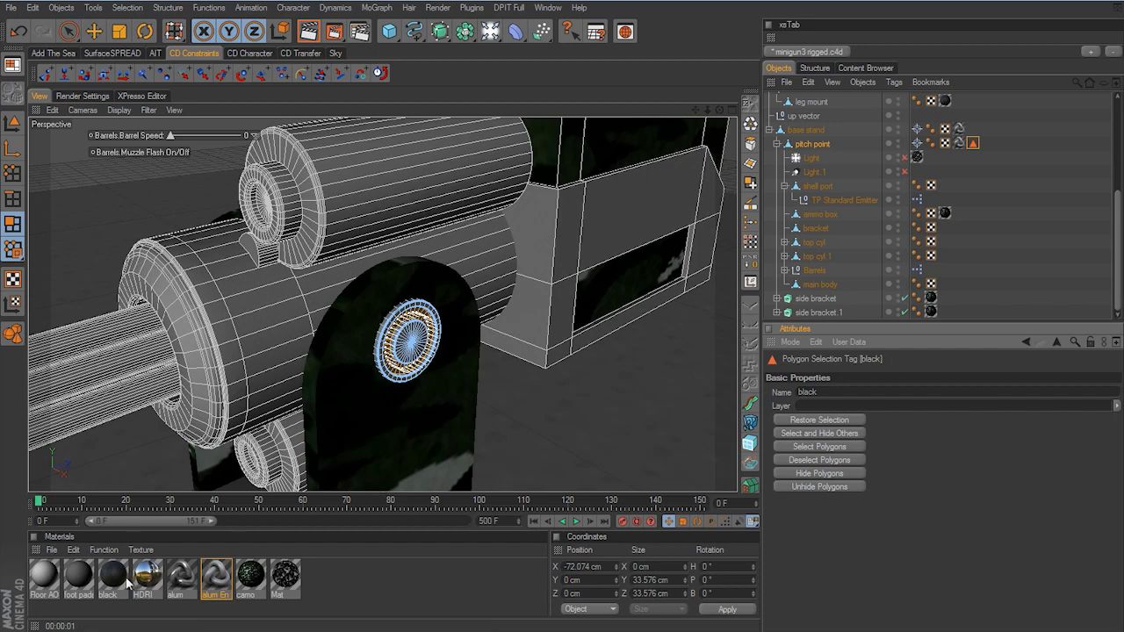
Apply the black material to the pitch point object, restrict it to the black polygon selection, and render the view
mouse_move(116, 579)
left_mouse_down()
mouse_move(549, 454)
mouse_move(821, 188)
mouse_move(821, 146)
left_mouse_up()
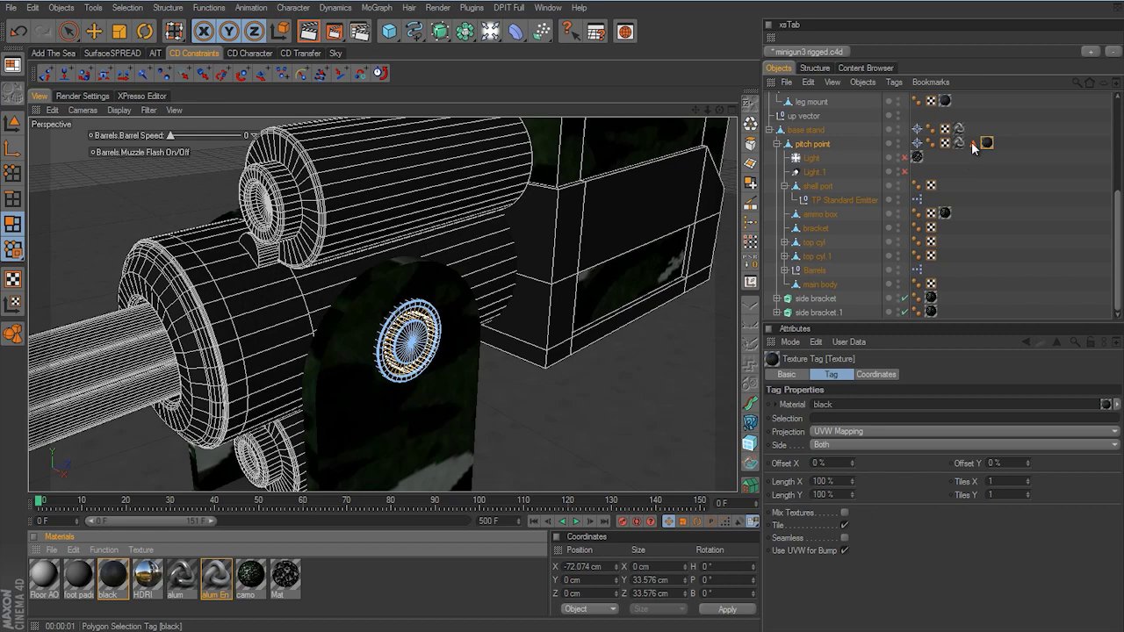
left_click_drag(973, 145, 837, 427)
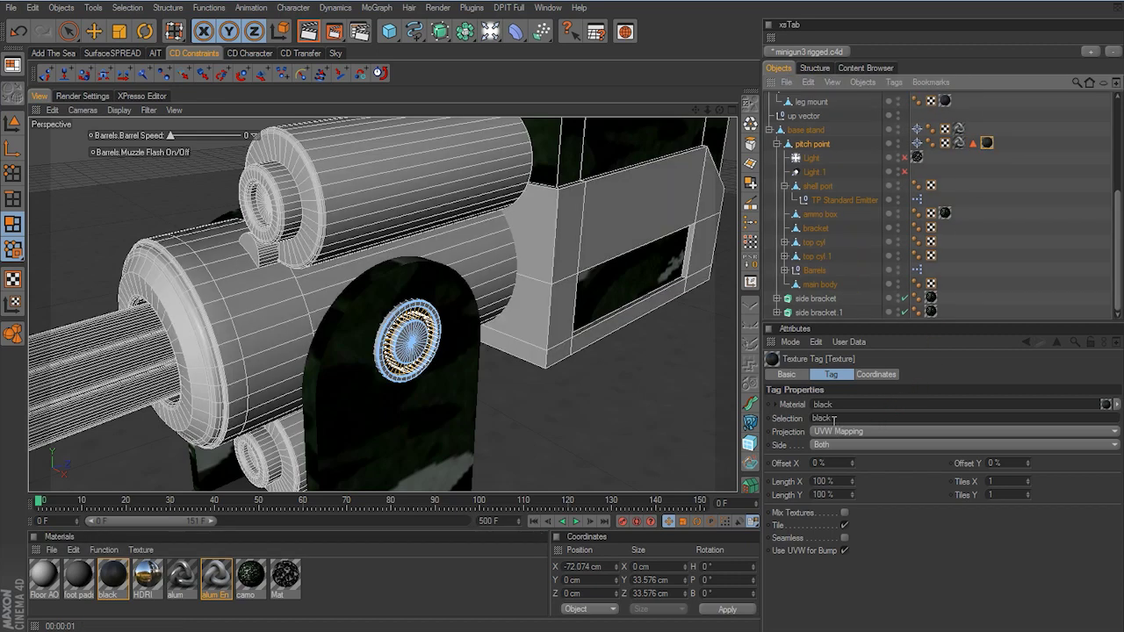
left_click(308, 32)
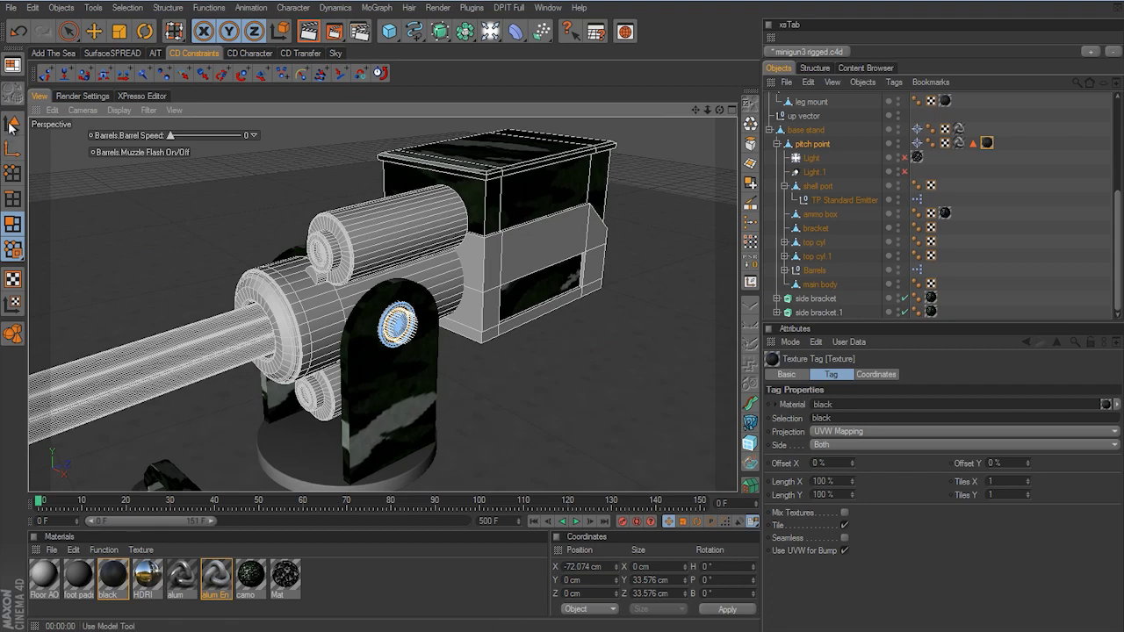
Return to model editing, apply the black material to top cyl, copy its texture tag to top cyl.1, and render
left_click(12, 126)
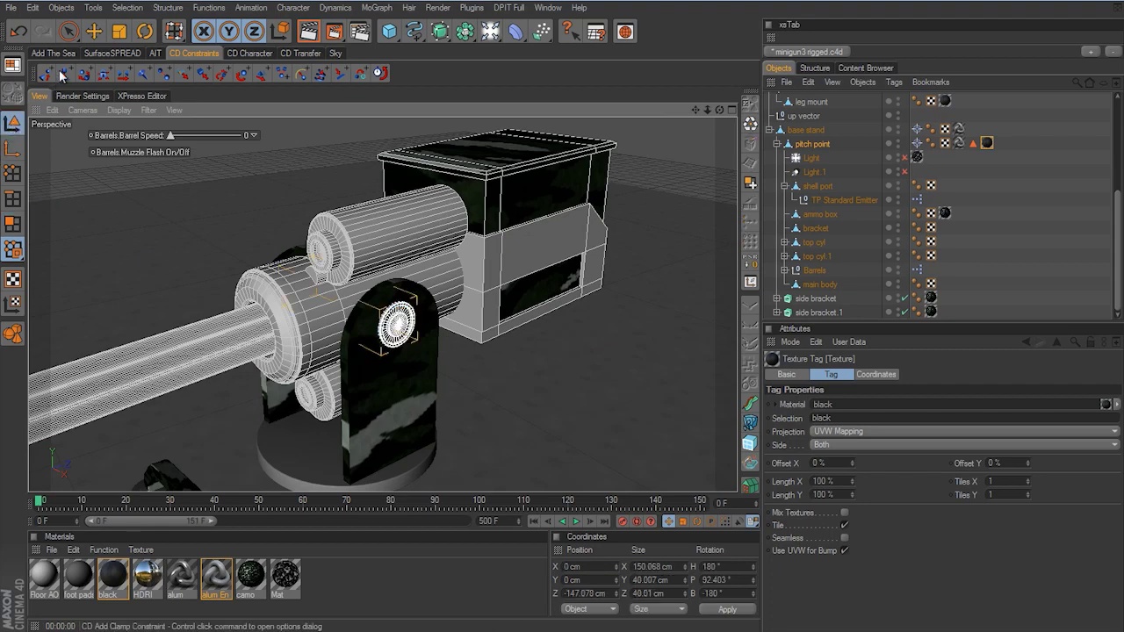
key("e")
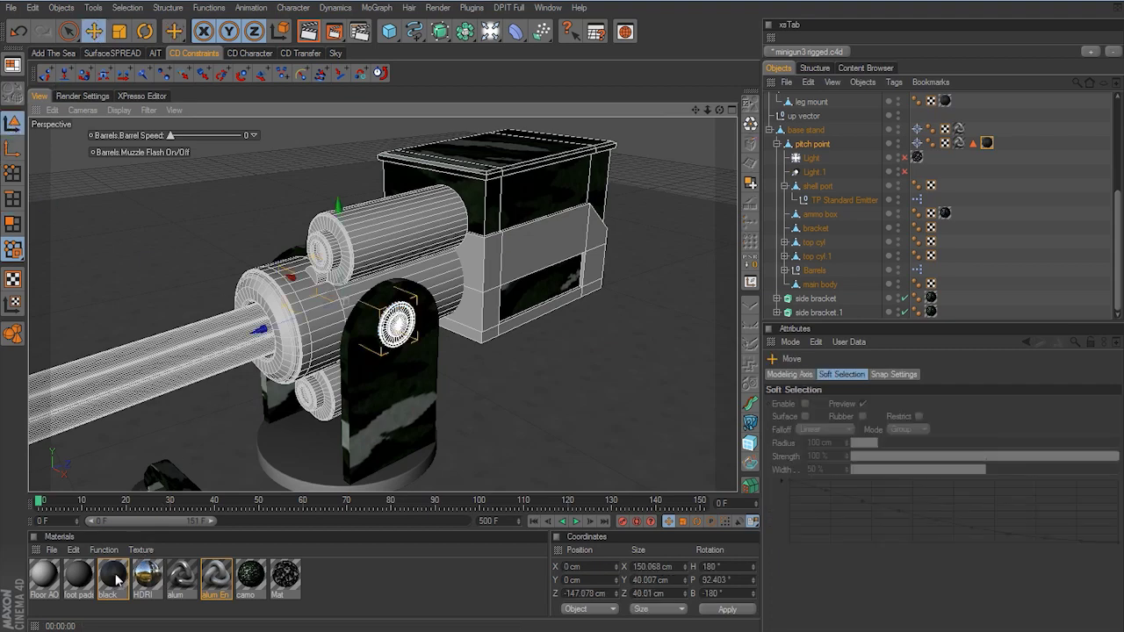
left_click_drag(116, 579, 812, 244)
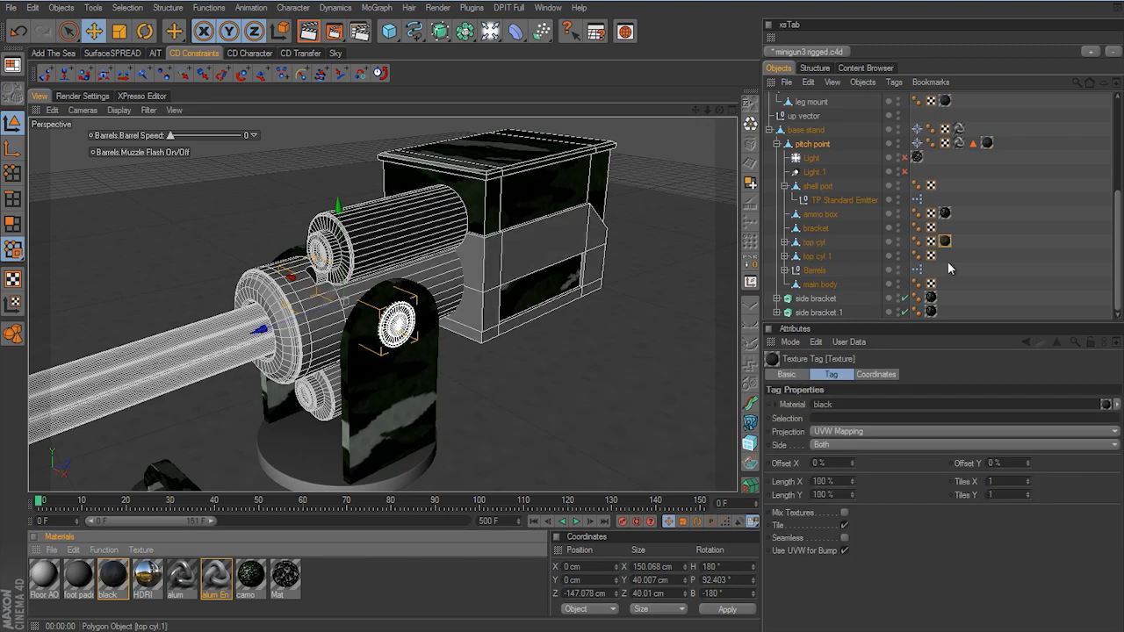
left_click_drag(945, 242, 944, 260, "ctrl")
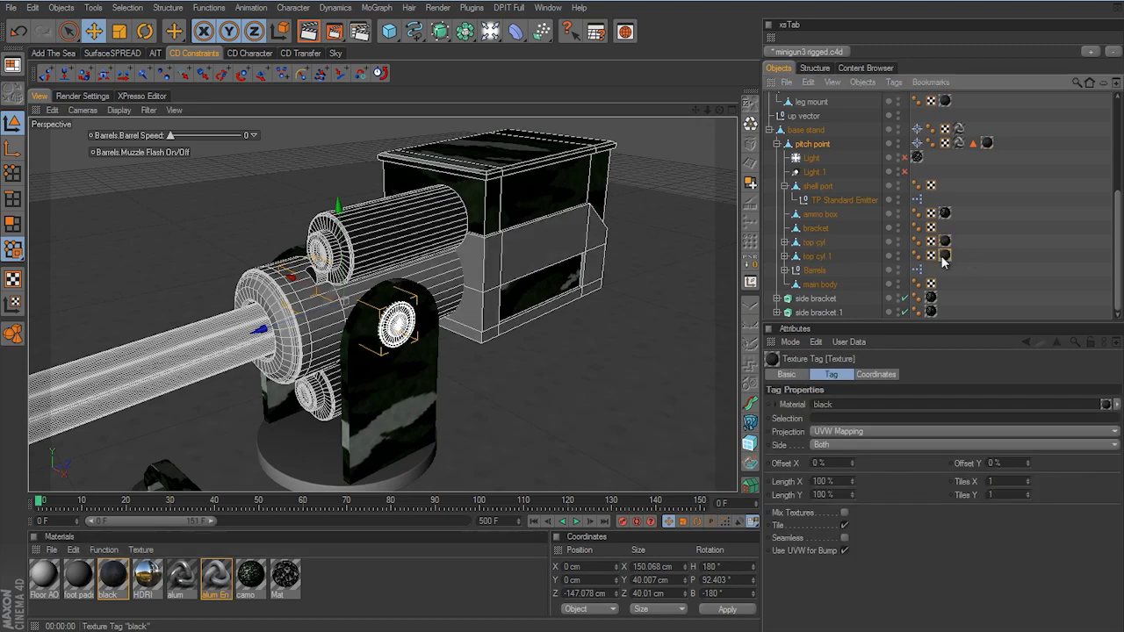
left_click(308, 32)
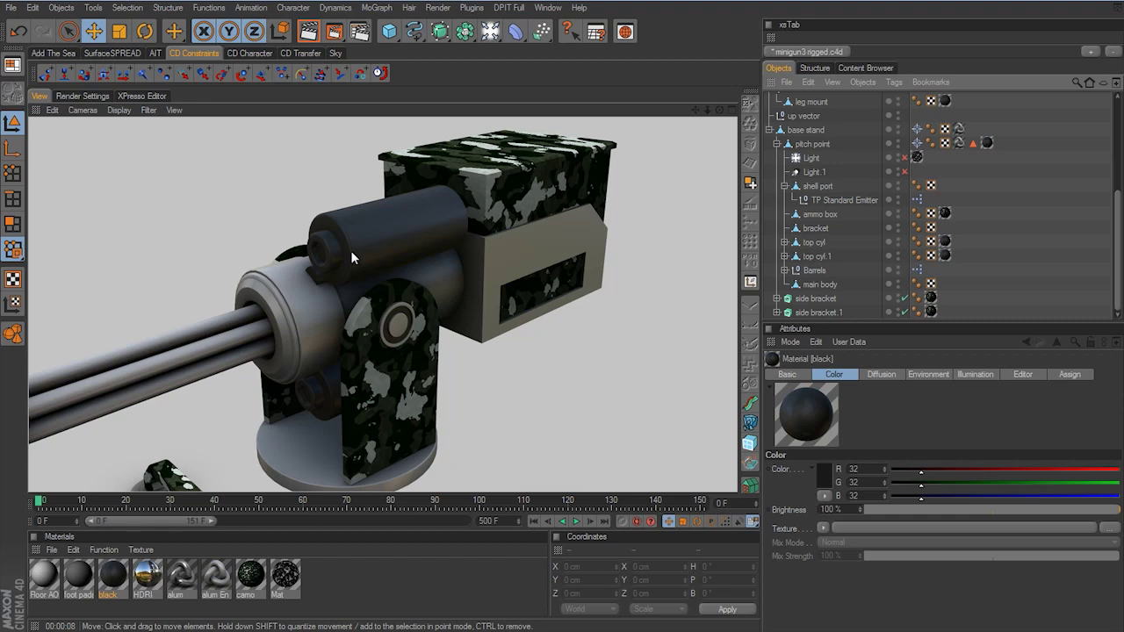
Loop-select the outer side ring and the inner wall ring of the nozzle at the front of top cyl
left_click(67, 33)
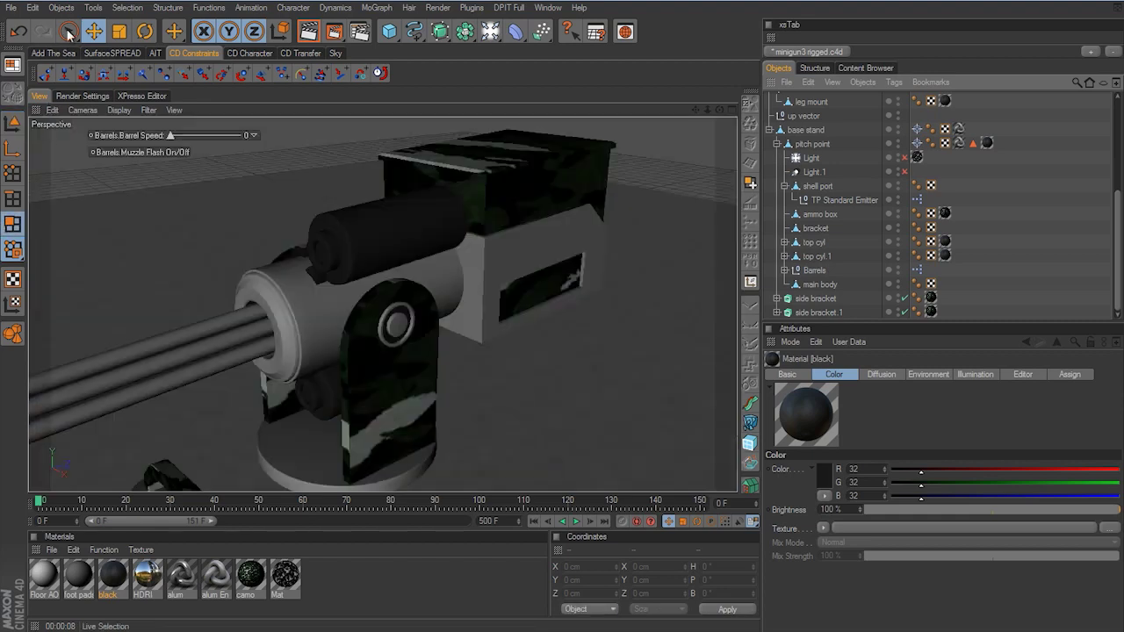
left_click(818, 243)
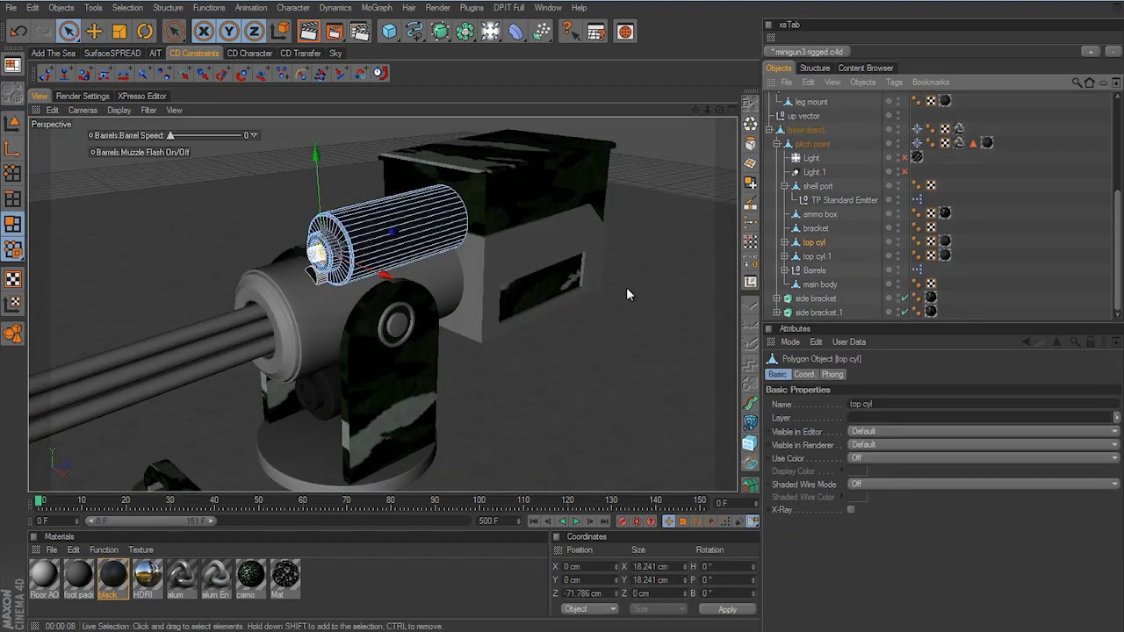
left_click_drag(529, 315, 615, 325, "alt")
right_click_drag(515, 326, 601, 329, "alt")
middle_click_drag(483, 276, 567, 325, "alt")
scroll(566, 325, "up", 5)
scroll(564, 325, "down", 3)
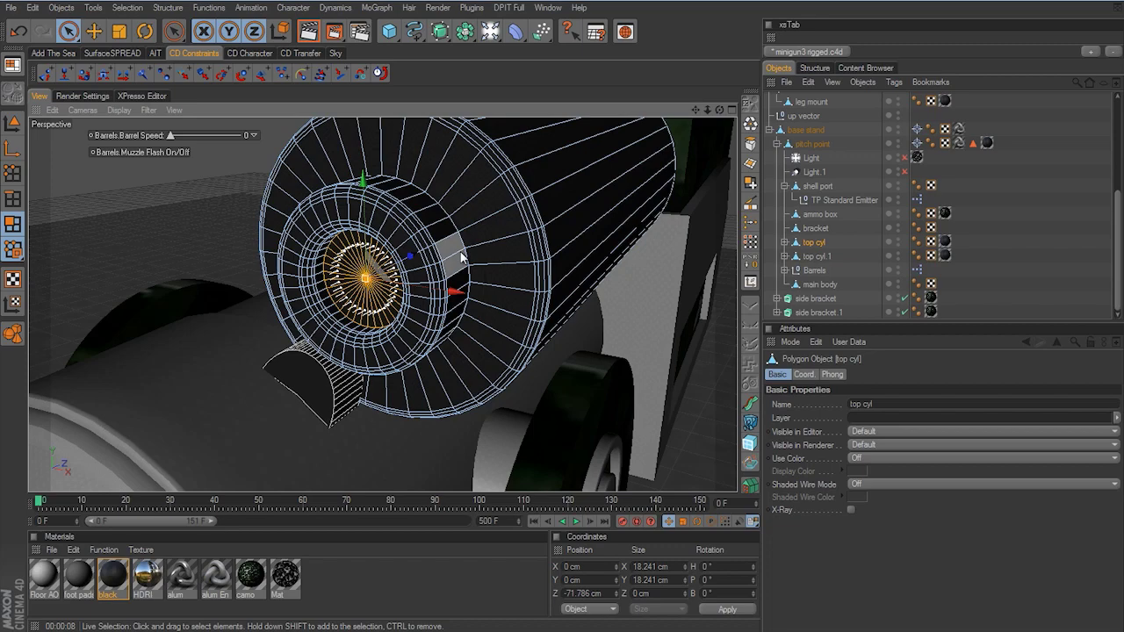
key("u")
key("l")
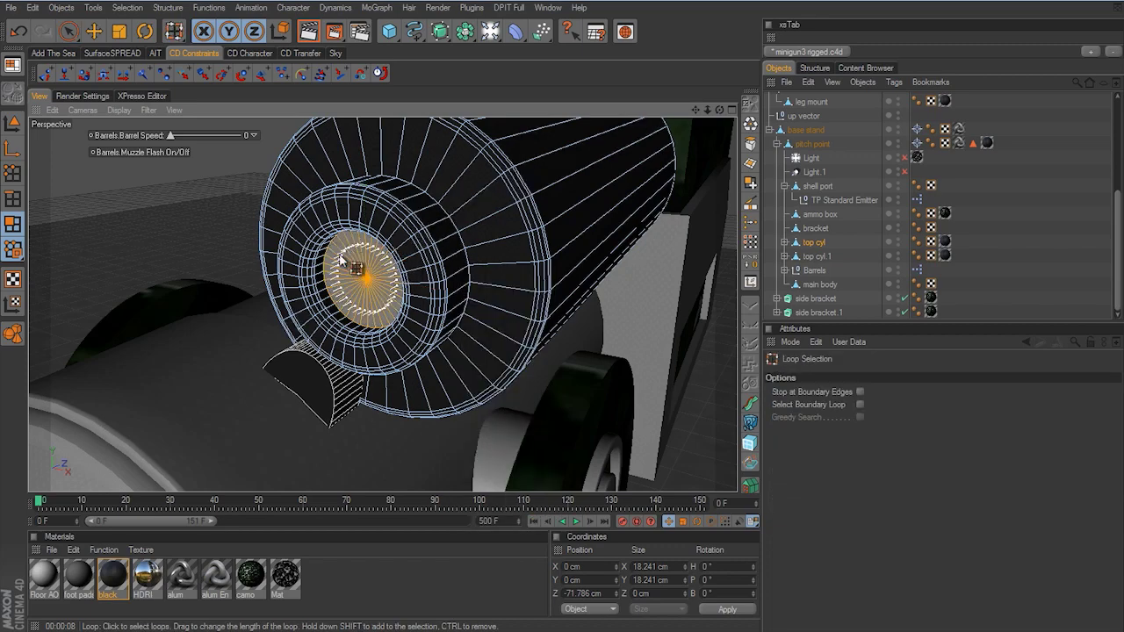
left_click_drag(468, 327, 561, 323, "alt")
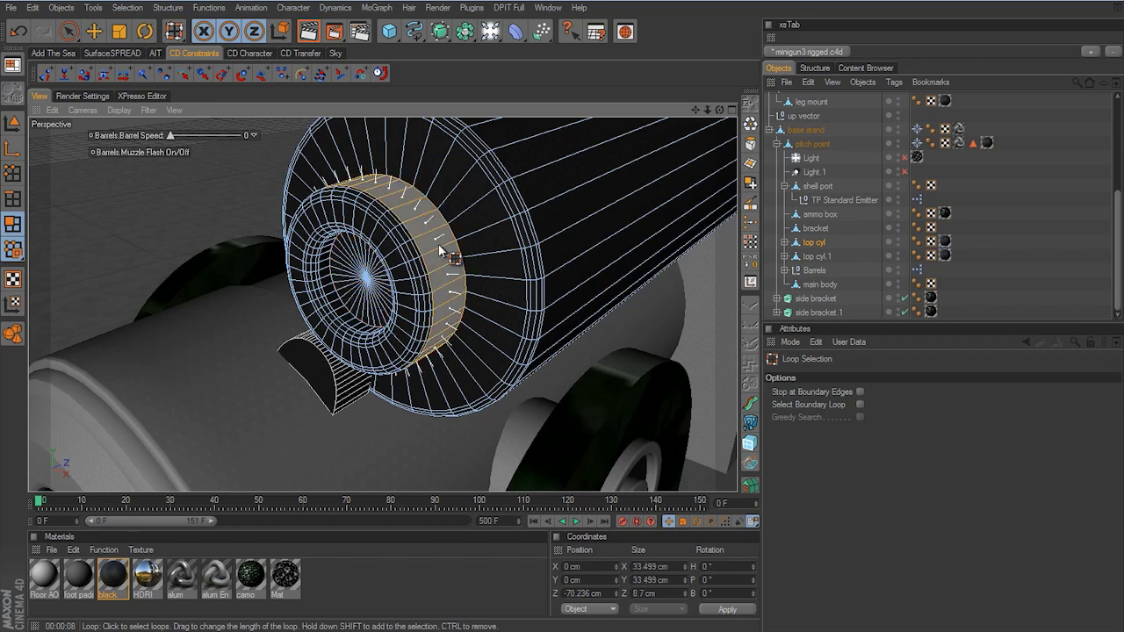
left_click(339, 307, "shift")
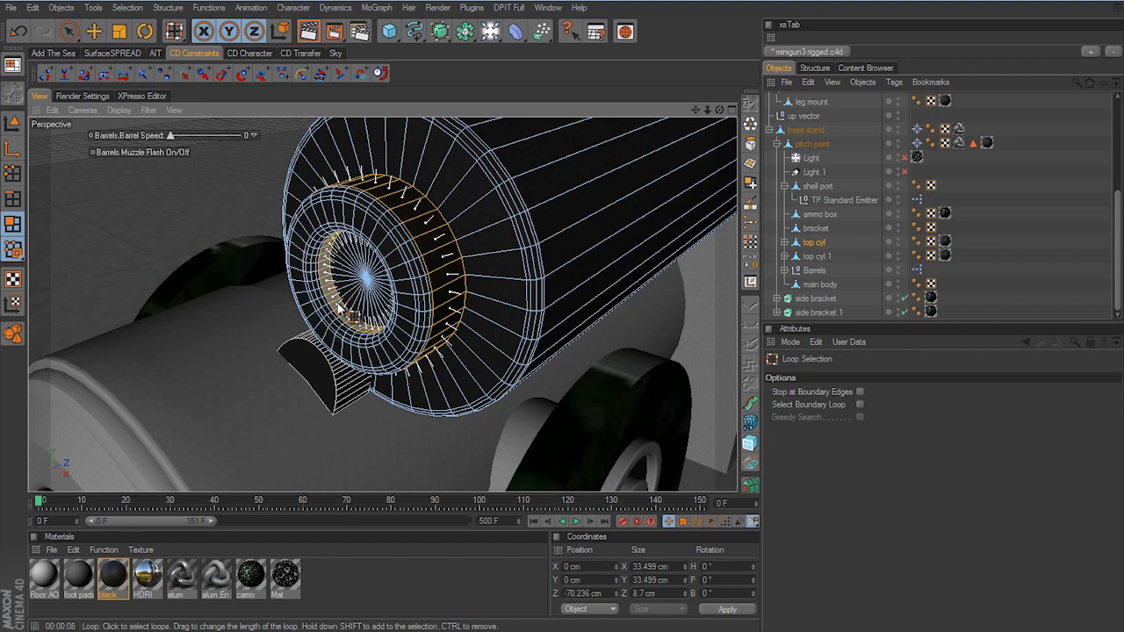
Fill the polygon selection between the outer and inner loops of top cyl's nozzle
key("u")
key("i")
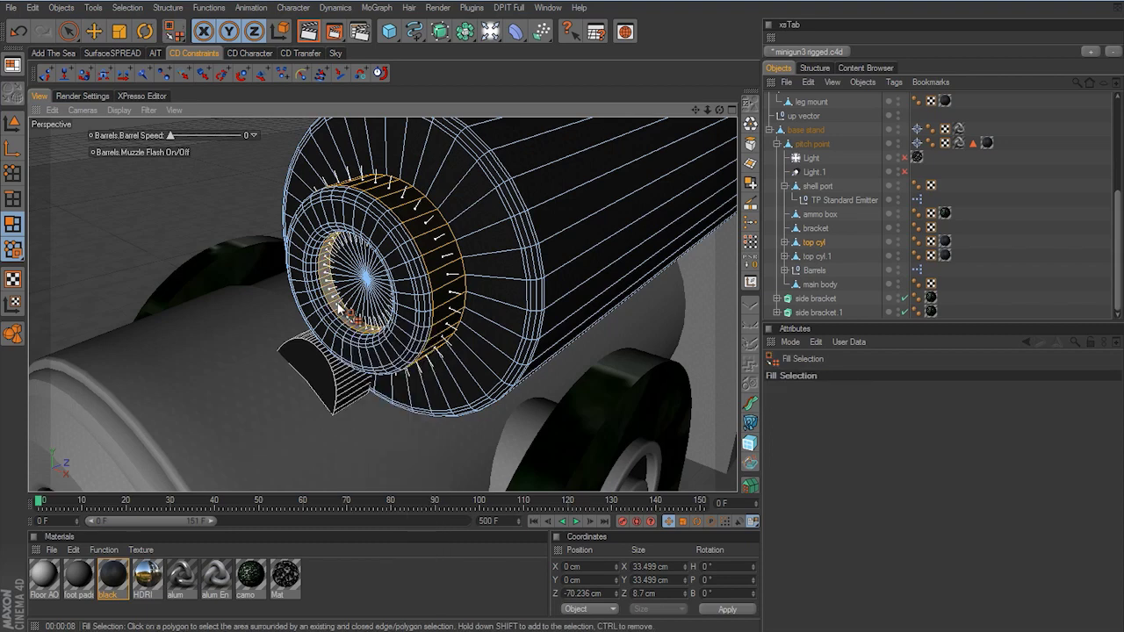
left_click(402, 272)
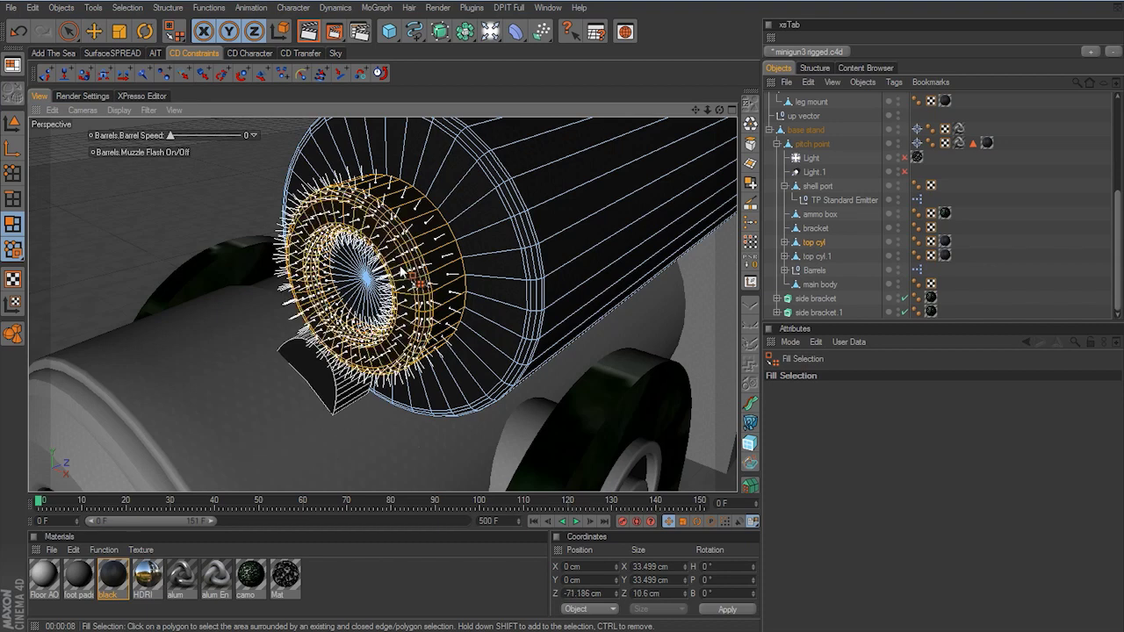
Store top cyl's selected nozzle polygons as a polygon selection named alum
left_click(755, 254)
left_click_drag(863, 395, 702, 394)
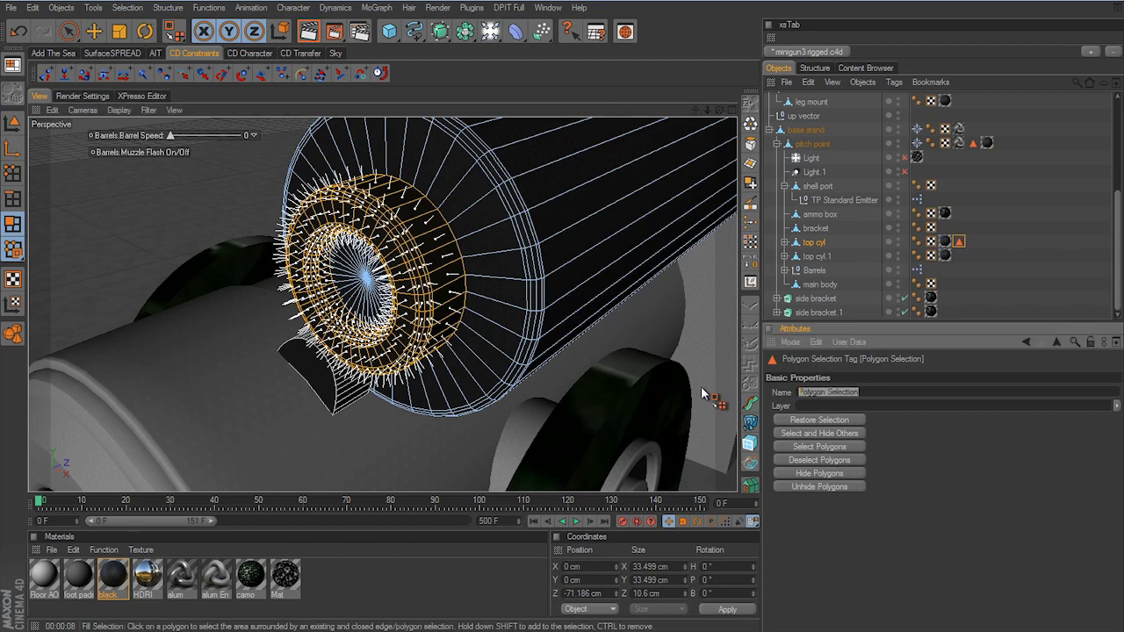
type("alum")
key("Return")
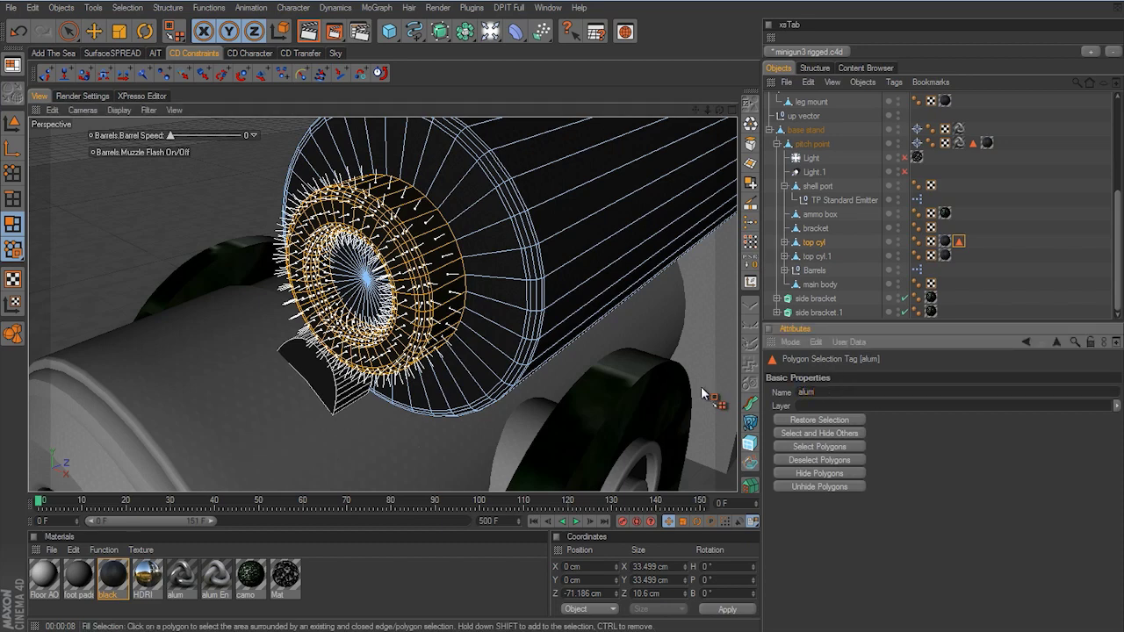
Apply the alum En material to top cyl, restrict it to the alum polygon selection, and render the whole gun
mouse_move(224, 585)
left_mouse_down()
mouse_move(992, 270)
mouse_move(834, 246)
left_mouse_up()
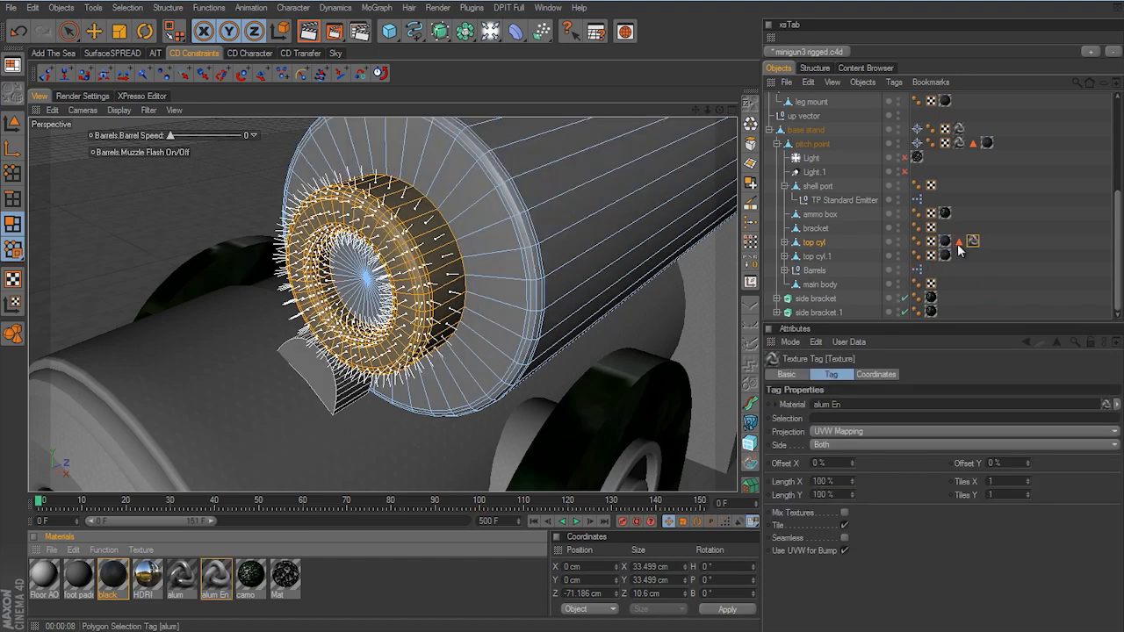
left_click_drag(958, 242, 856, 419)
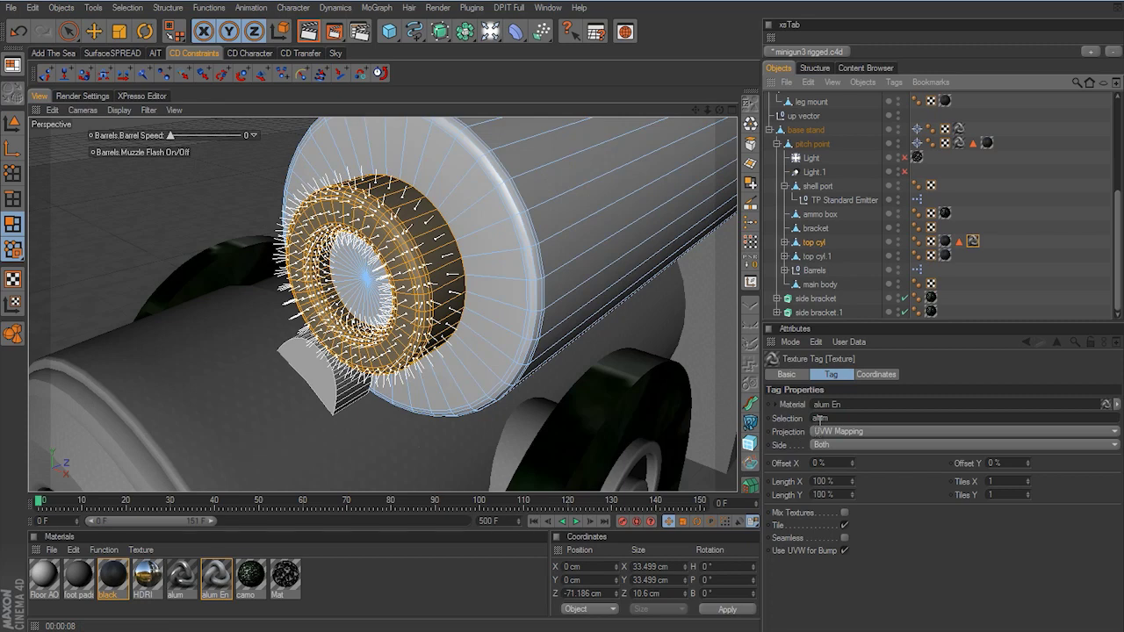
right_click_drag(644, 376, 550, 327, "alt")
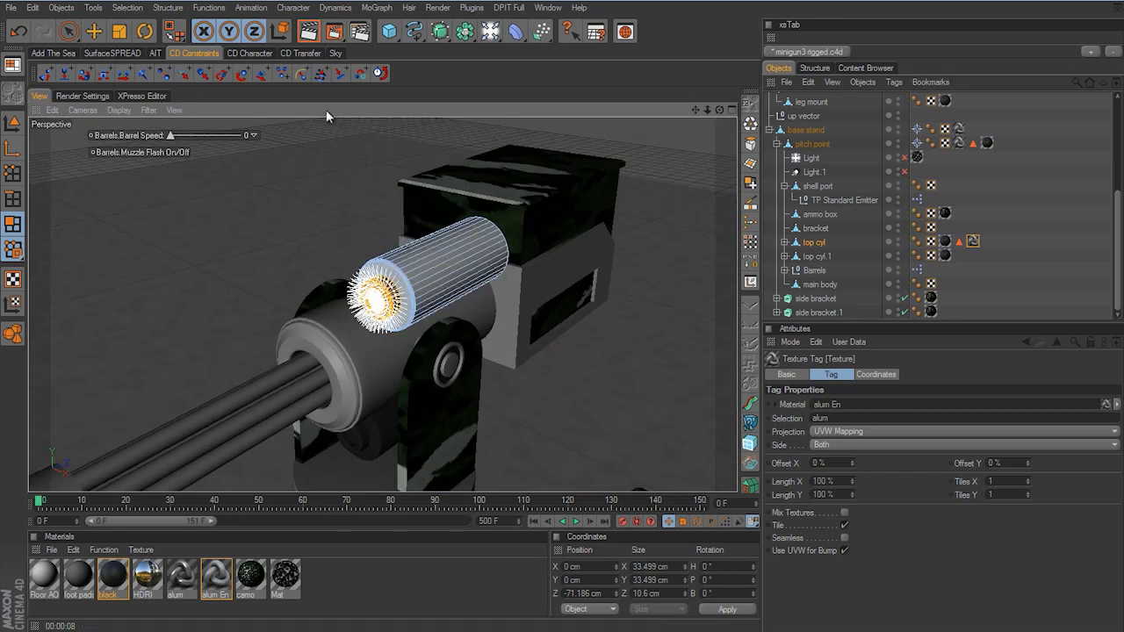
left_click(309, 32)
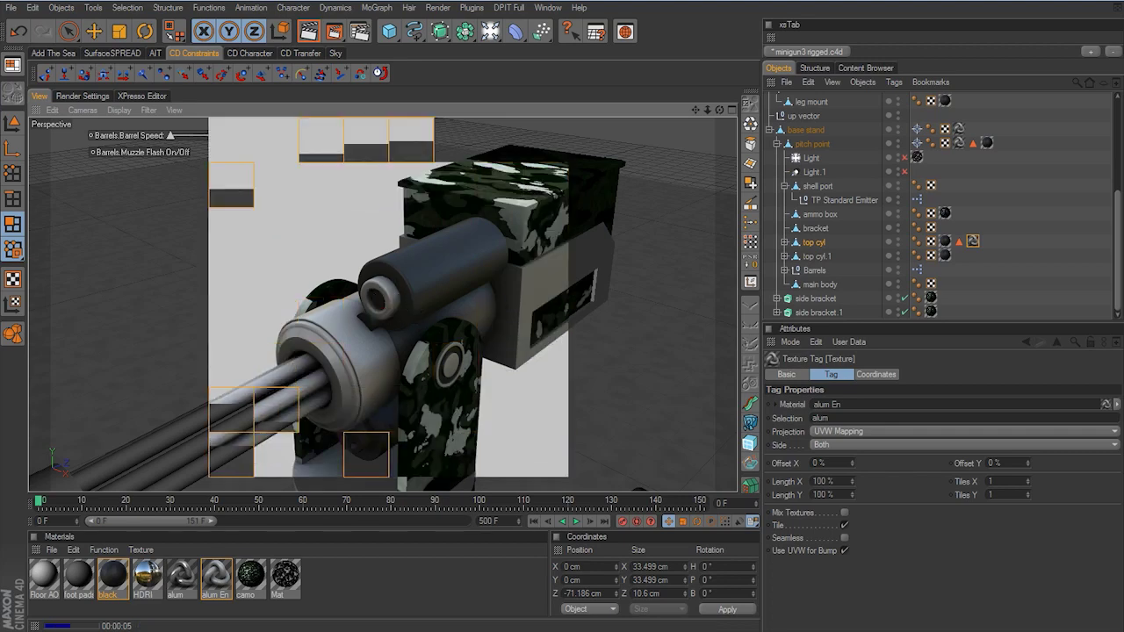
Rename the top cyl.1 object to bottom cyl
left_click(822, 261)
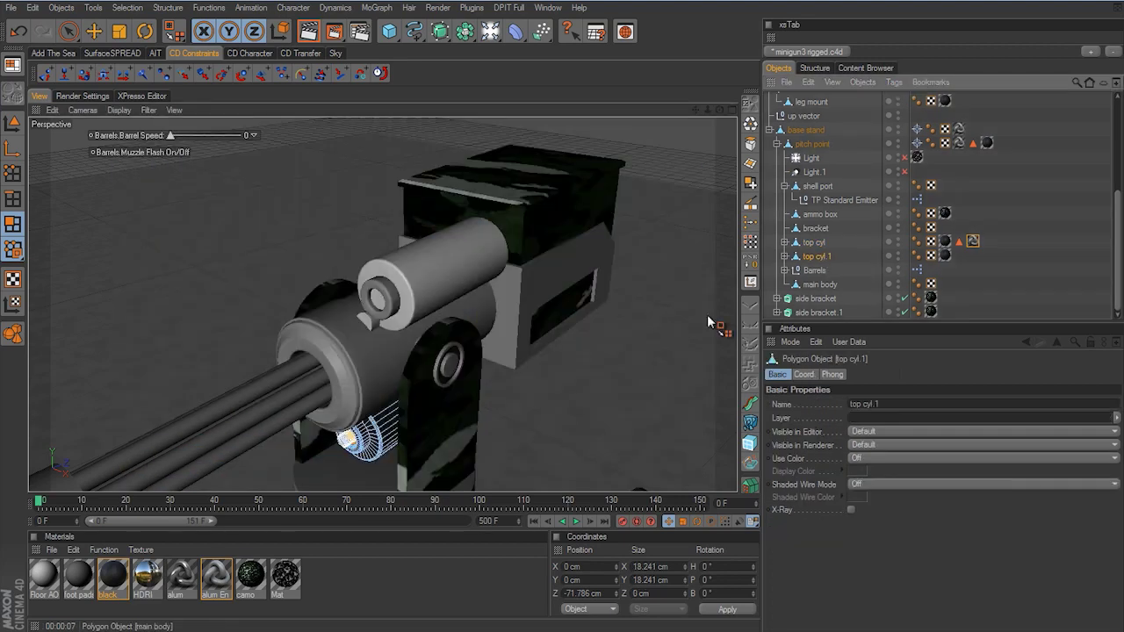
middle_click_drag(562, 341, 566, 235, "alt")
double_click(816, 256)
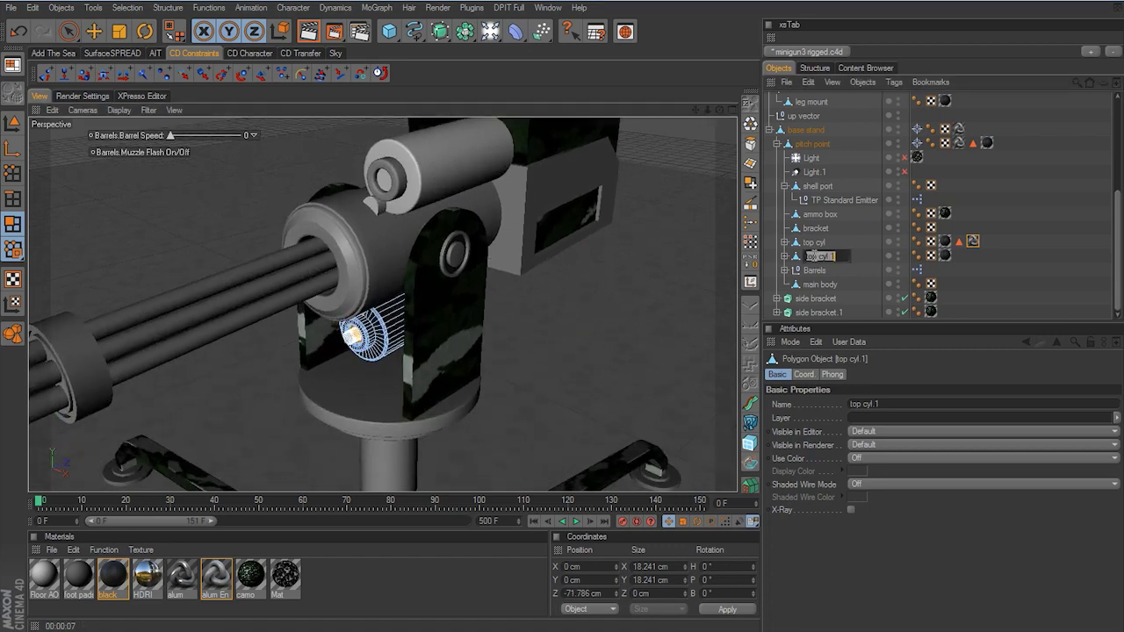
type("bottom cyl")
key("Return")
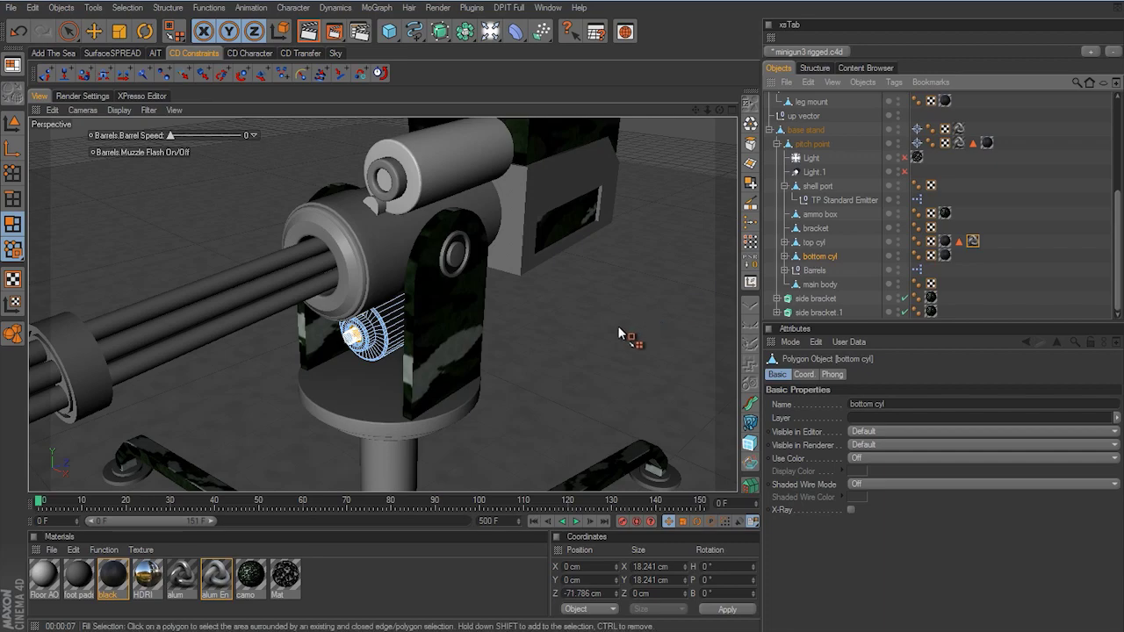
Loop-select the outer side ring and inner wall ring of the nozzle at the front of bottom cyl
scroll(572, 331, "up", 8)
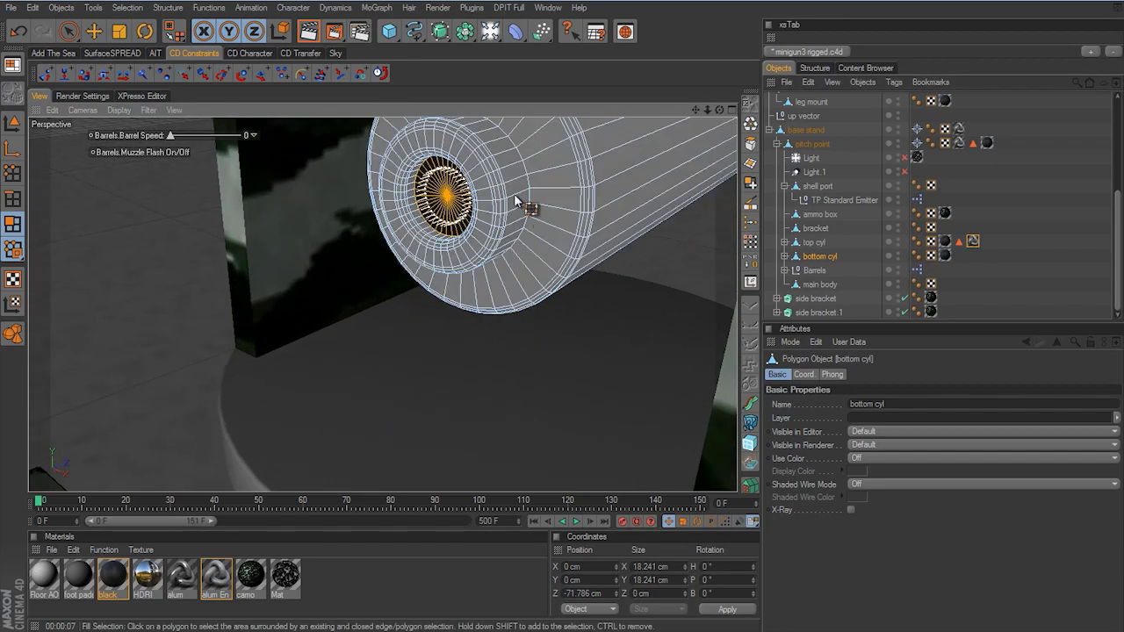
key("u")
key("l")
left_click(514, 198)
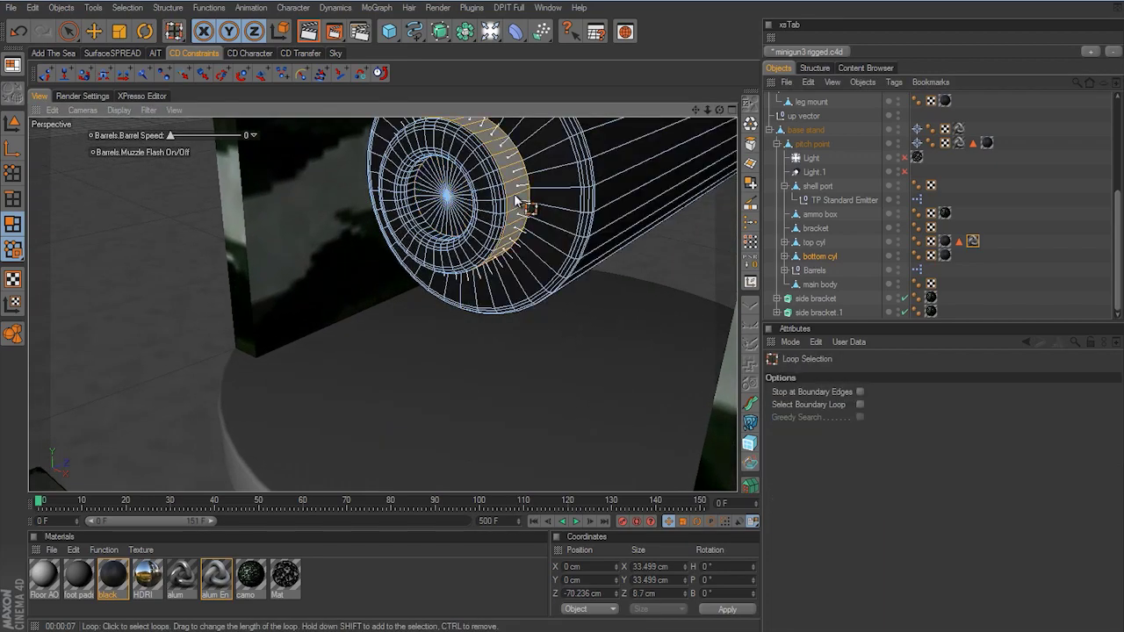
left_click(419, 214, "shift")
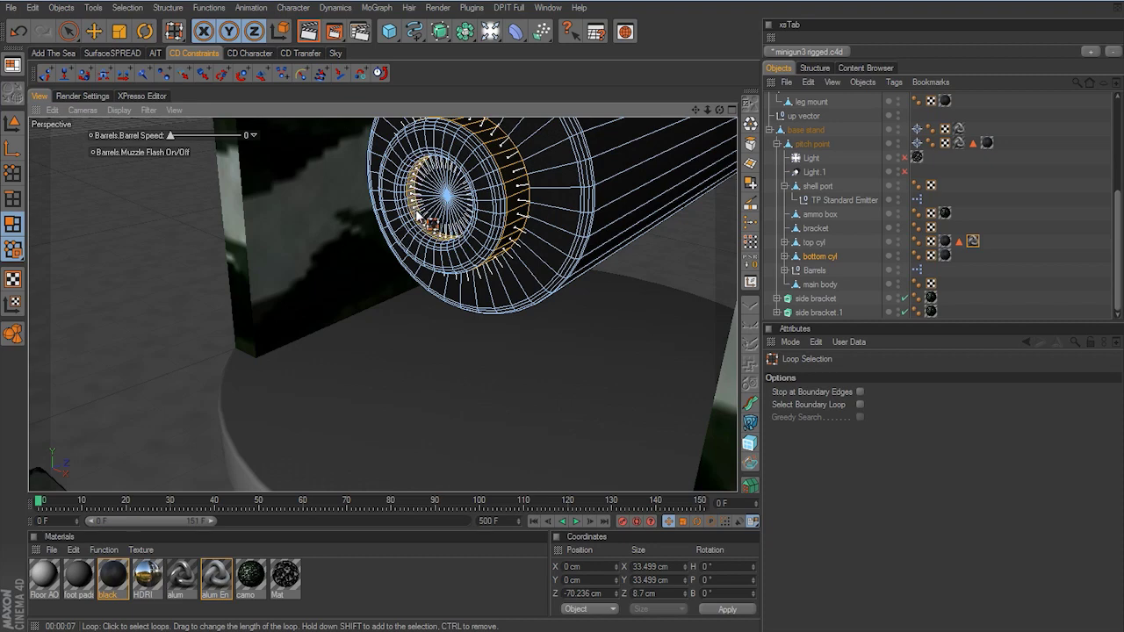
Fill-select the front nozzle polygons of bottom cyl and store them as a polygon selection named alum
key("u")
key("f")
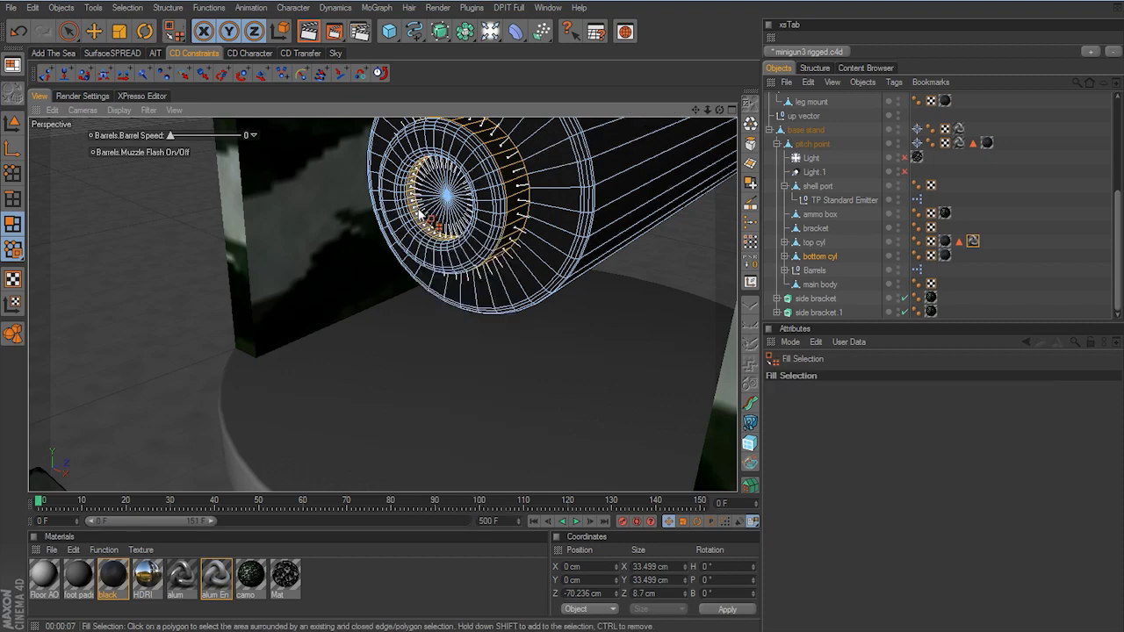
left_click(490, 189, "shift")
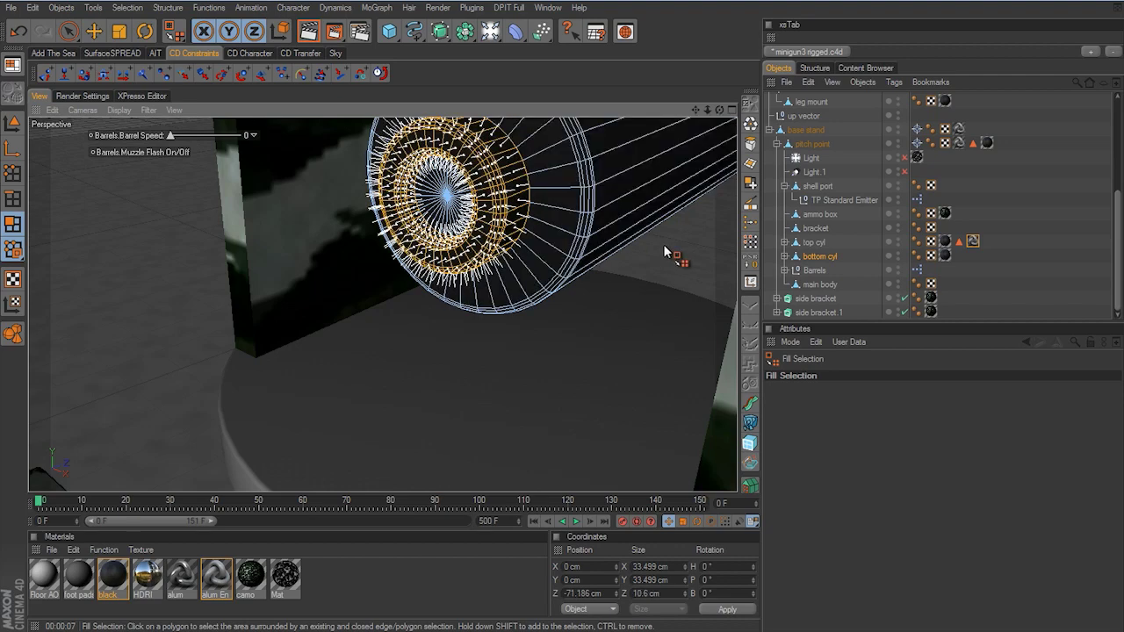
left_click(751, 244)
left_click(838, 390)
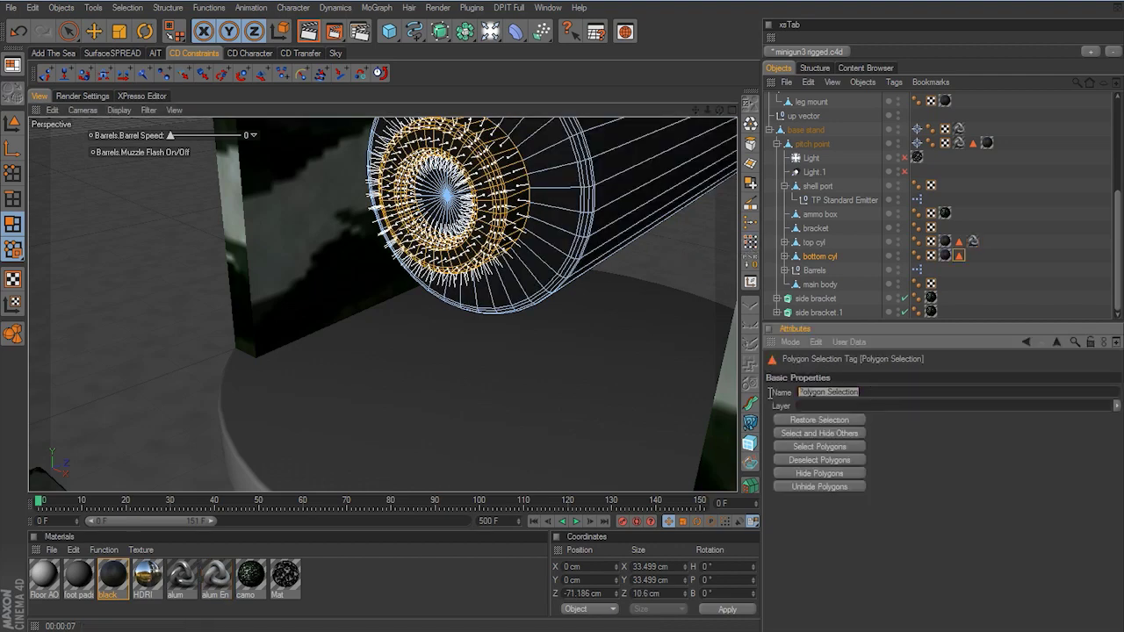
type("alum")
key("Return")
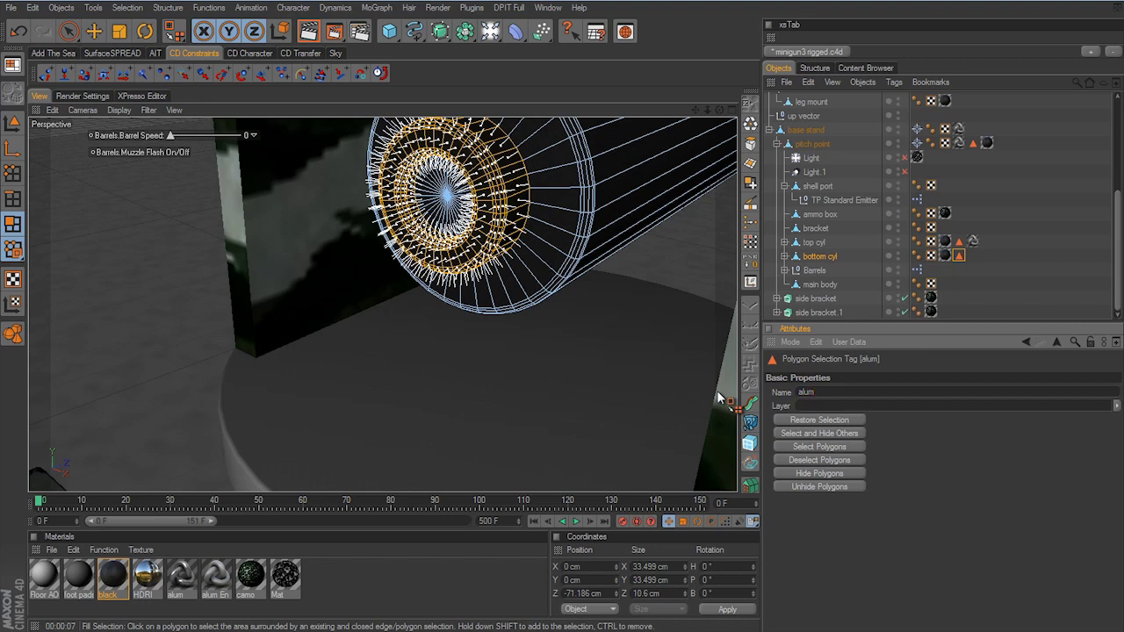
Copy top cyl's alum En texture tag, restricted to the alum selection, onto bottom cyl and render the whole gun
left_click(973, 241)
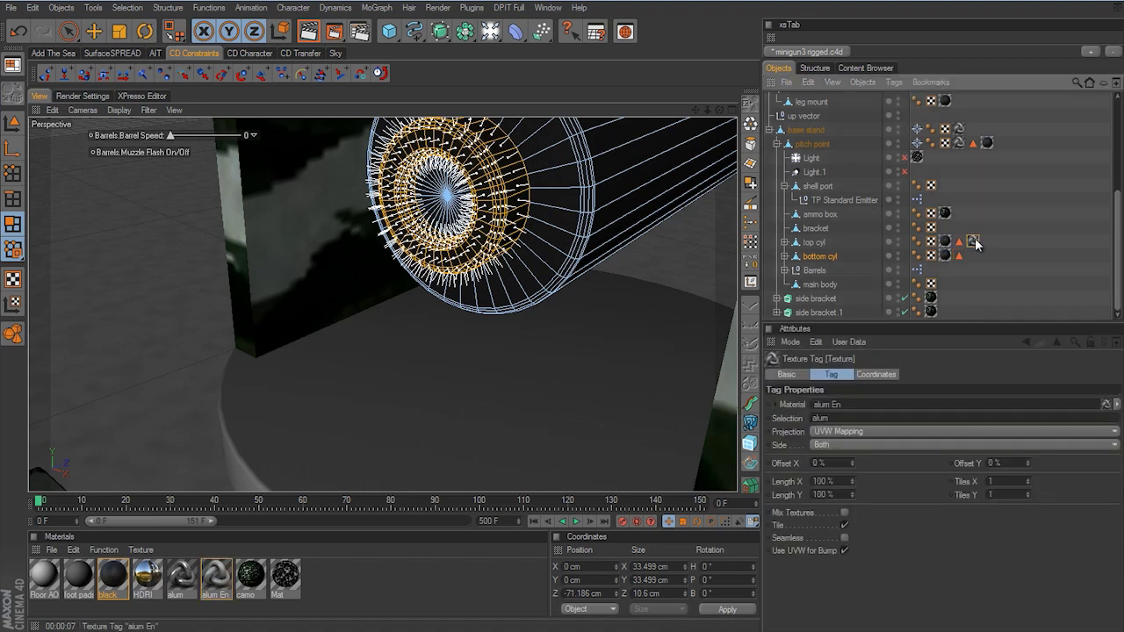
left_click_drag(972, 242, 972, 256)
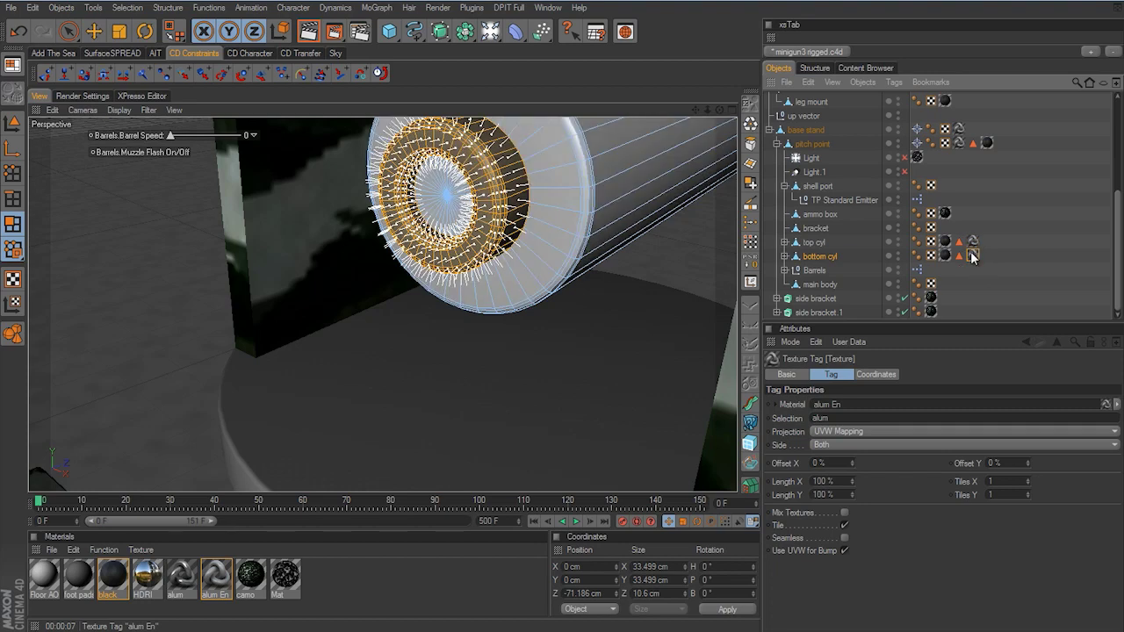
left_click(12, 122)
left_click(94, 32)
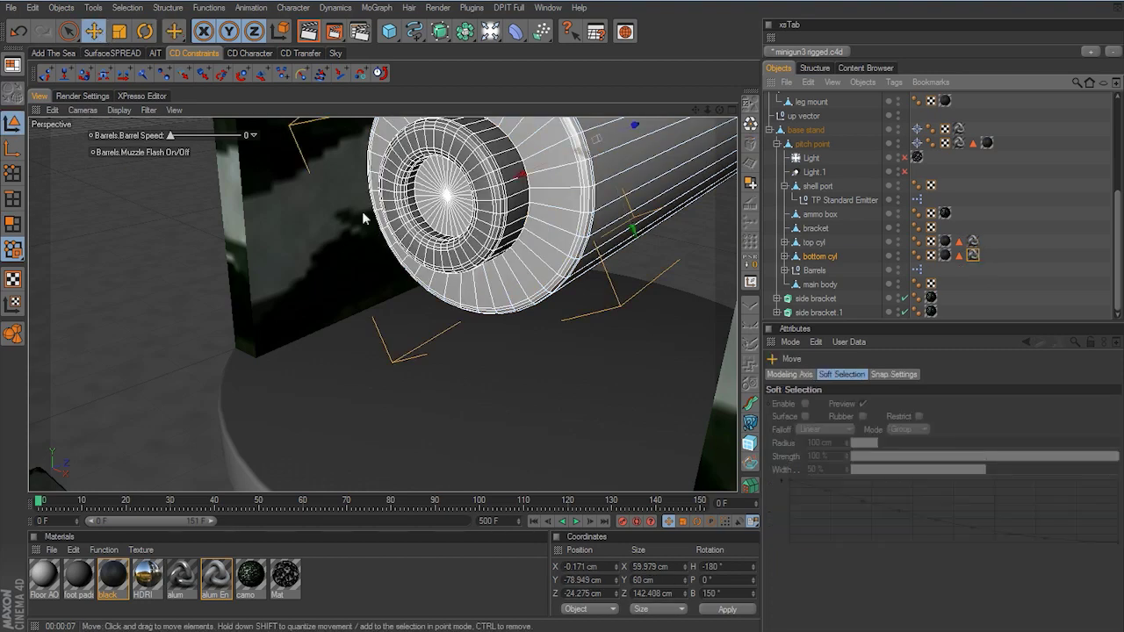
left_click_drag(661, 325, 562, 326)
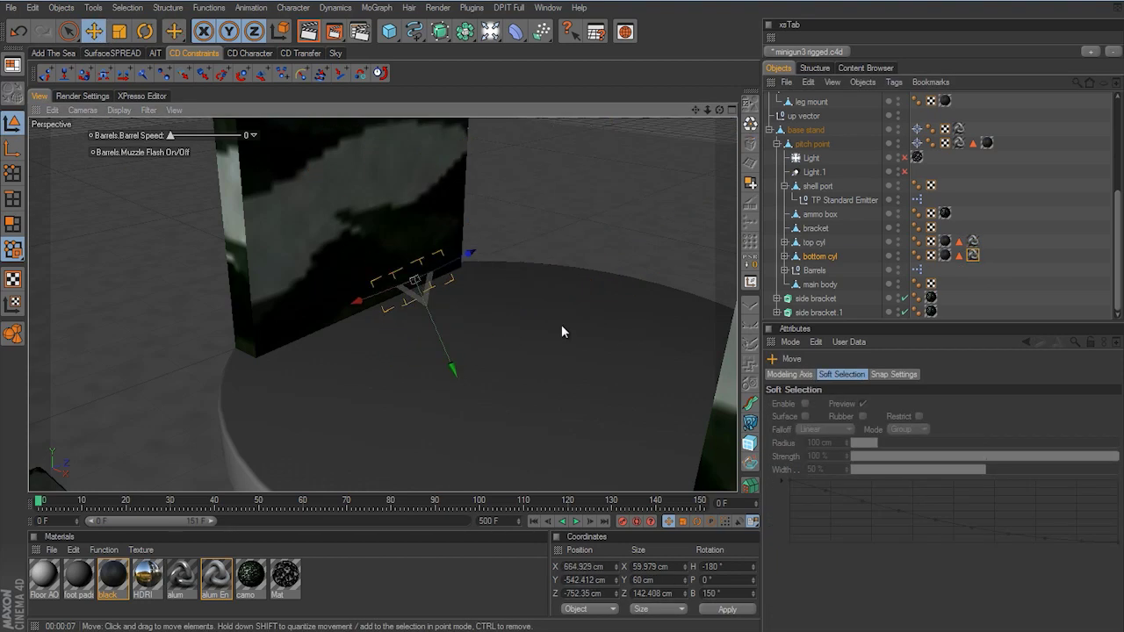
key("ctrl+z")
left_click(1039, 284)
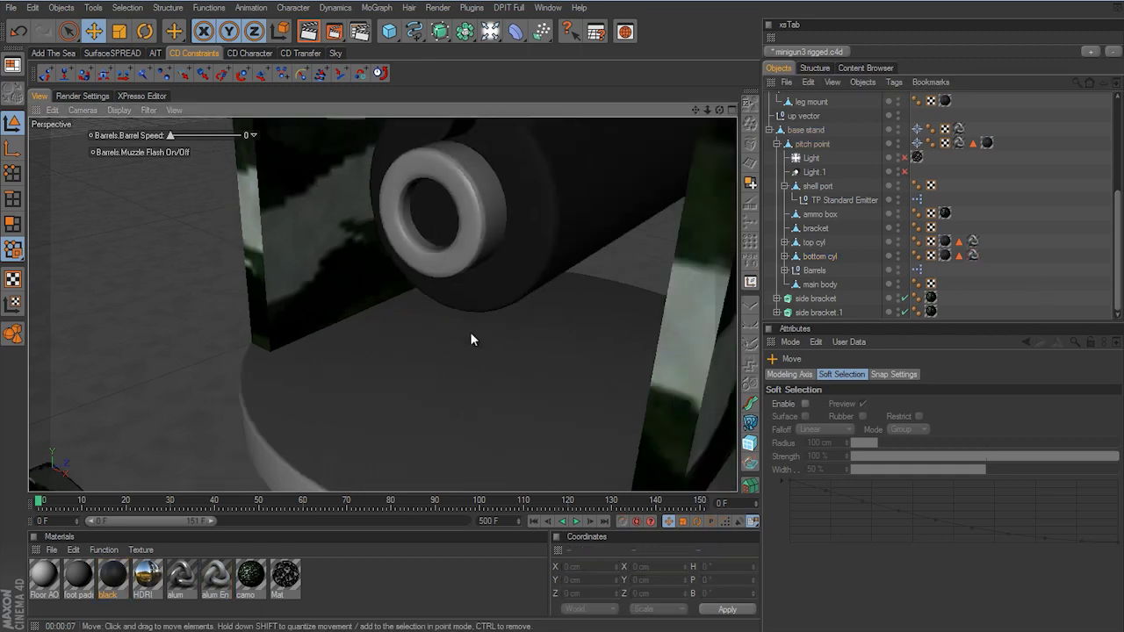
scroll(470, 333, "down", 8)
left_click(308, 32)
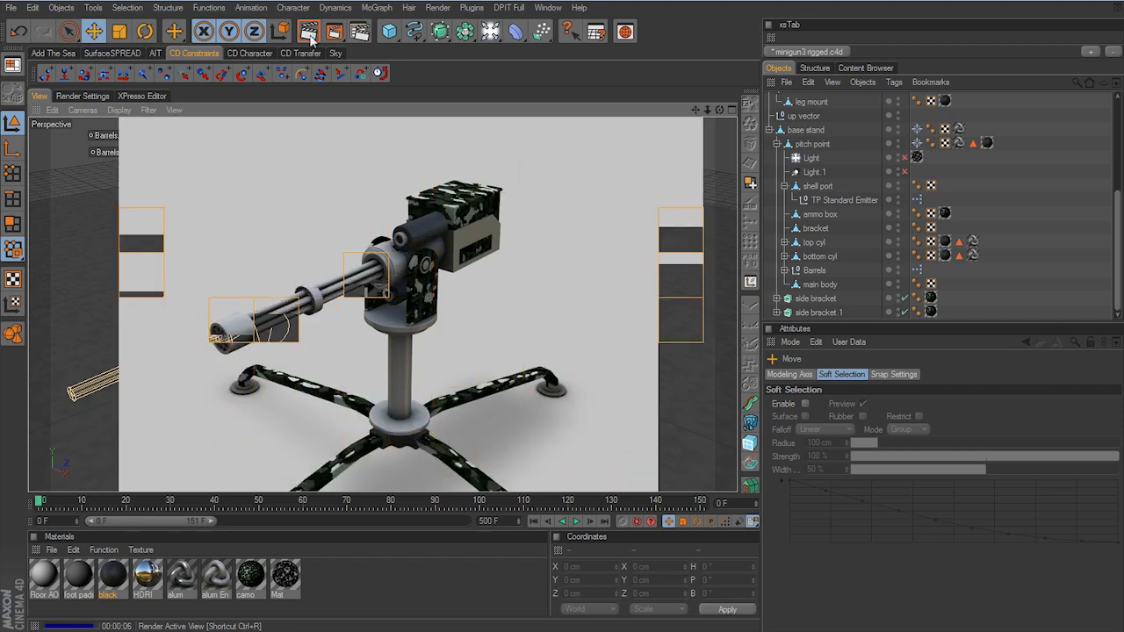
Apply the black material to the mid cyl and tip objects inside the Barrels group
scroll(563, 324, "up", 5)
scroll(580, 327, "up", 3)
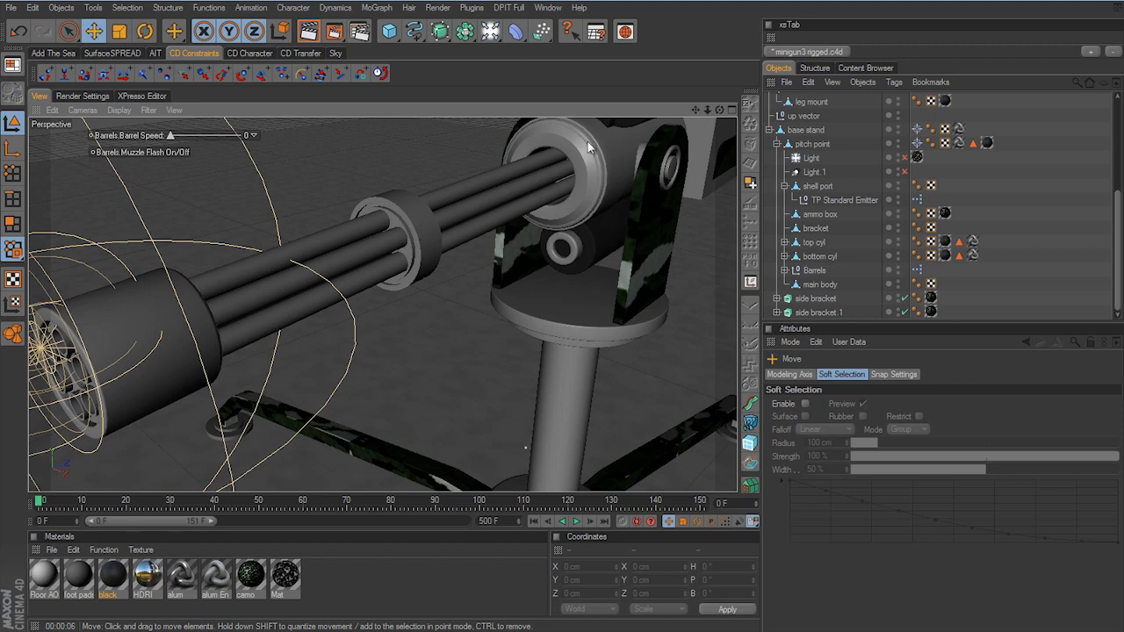
left_click(784, 271)
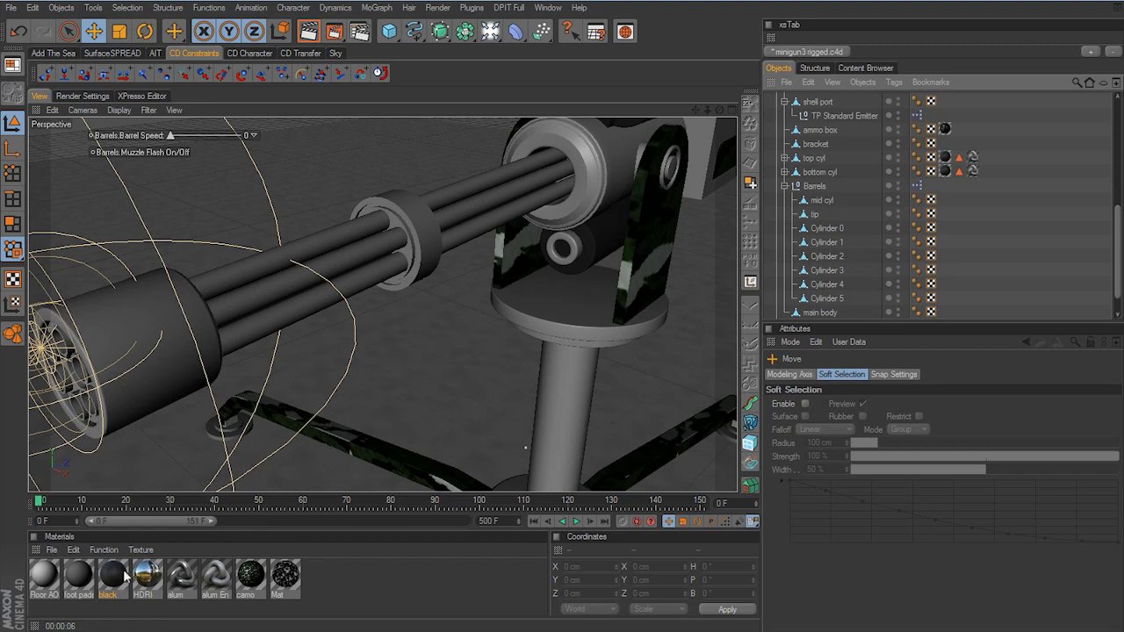
left_click_drag(114, 575, 825, 203)
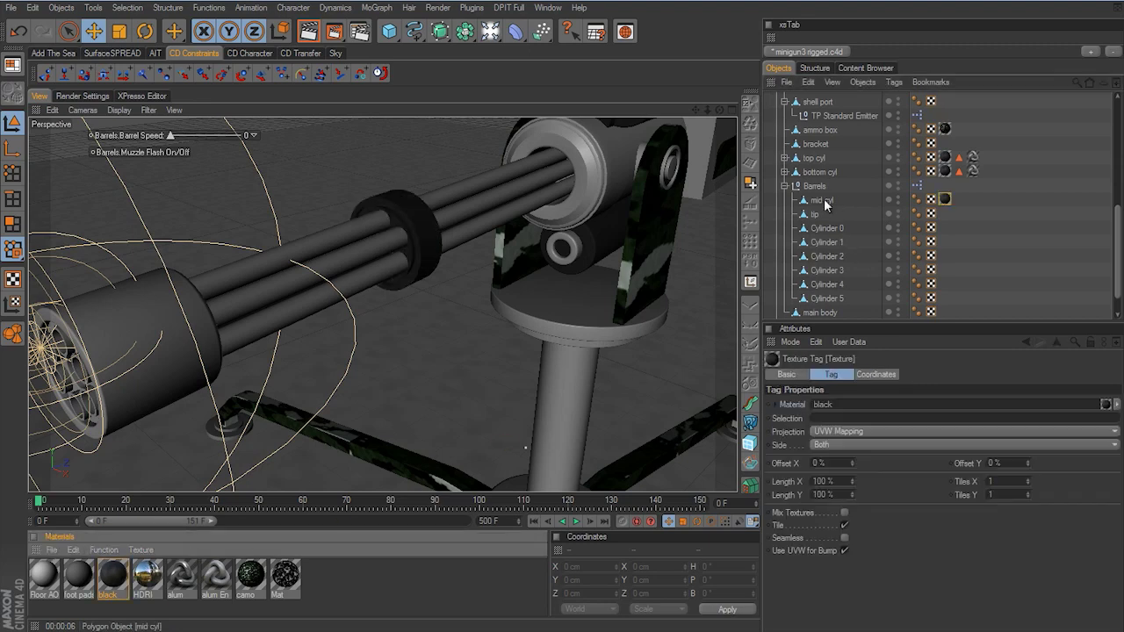
left_click_drag(945, 200, 944, 214, "ctrl")
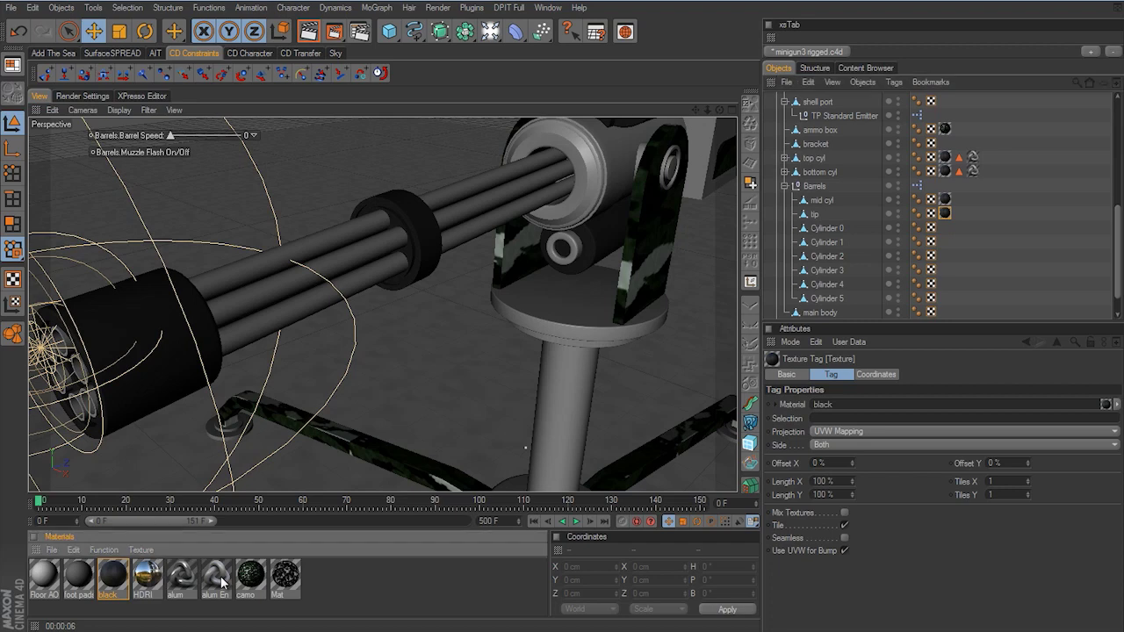
Apply the alum En material to the six barrels, Cylinder 0 through Cylinder 5, and collapse the Barrels group
left_click_drag(221, 581, 945, 237)
left_click_drag(944, 235, 944, 250, "ctrl")
left_click_drag(945, 249, 944, 265, "ctrl")
left_click_drag(945, 263, 946, 291, "ctrl")
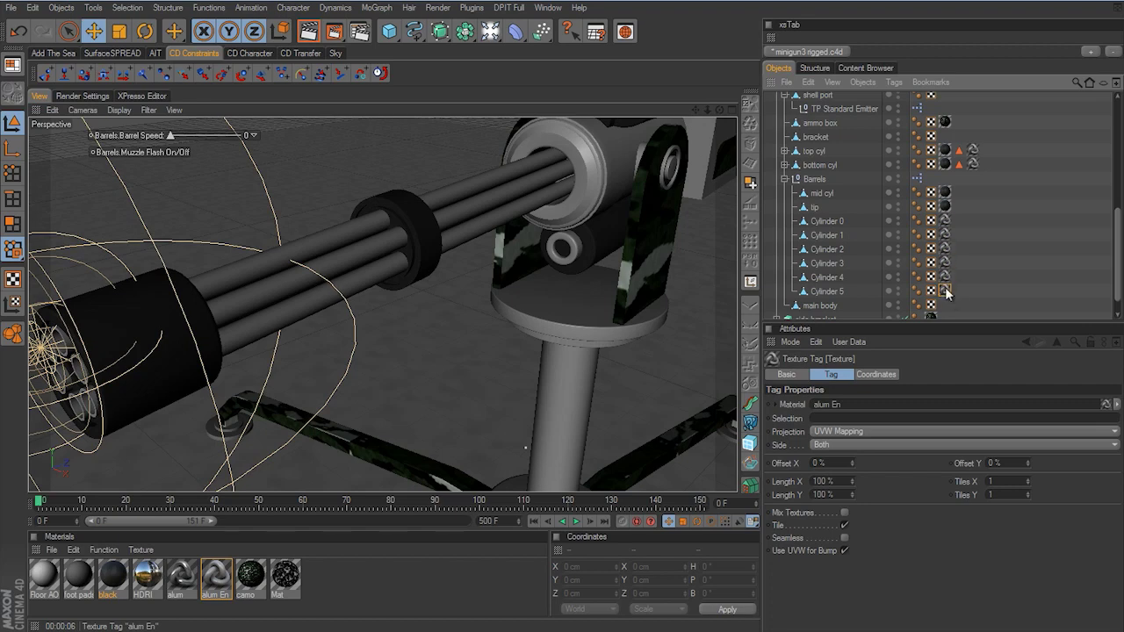
left_click(784, 179)
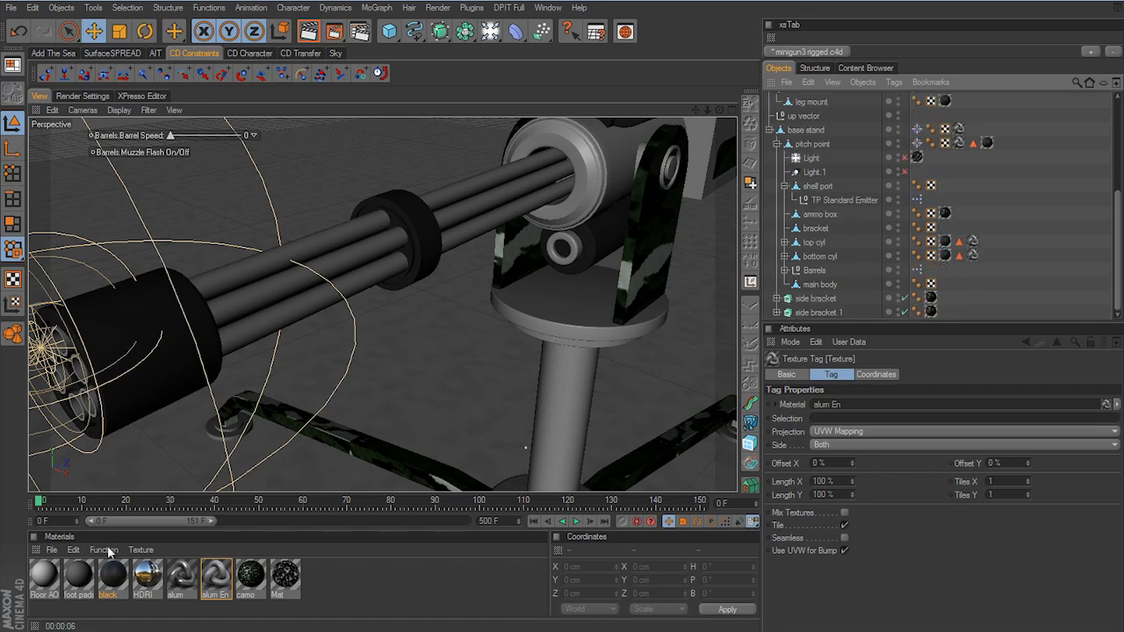
Apply the black material to main body and render the whole gun with its stand
left_click_drag(792, 322, 838, 285)
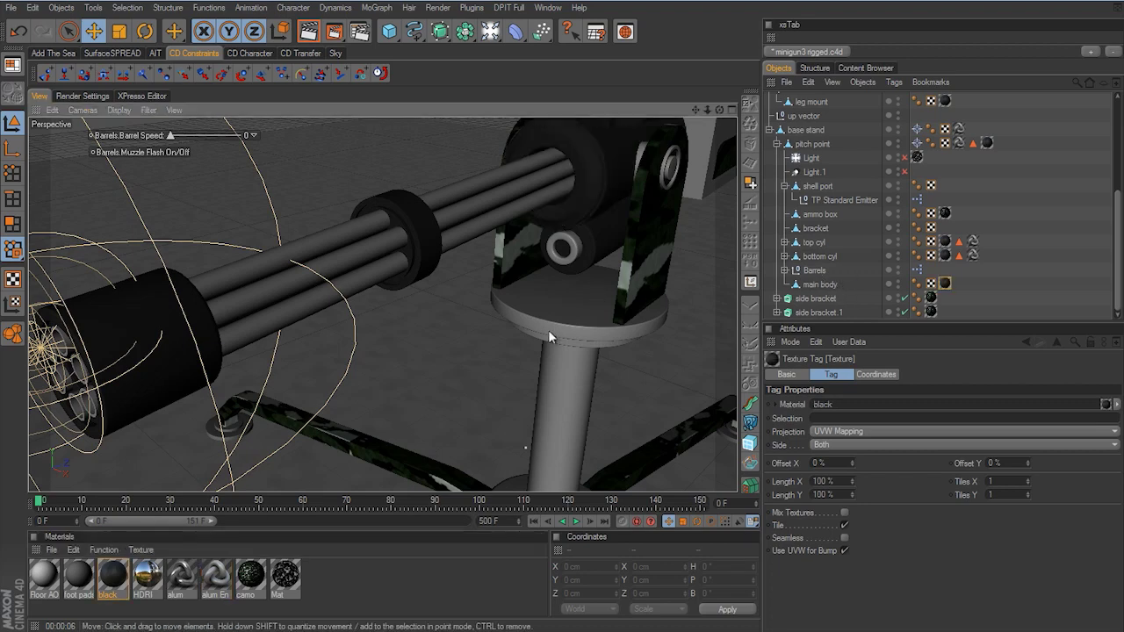
right_click_drag(548, 329, 535, 327, "alt")
left_click_drag(535, 326, 565, 322, "alt")
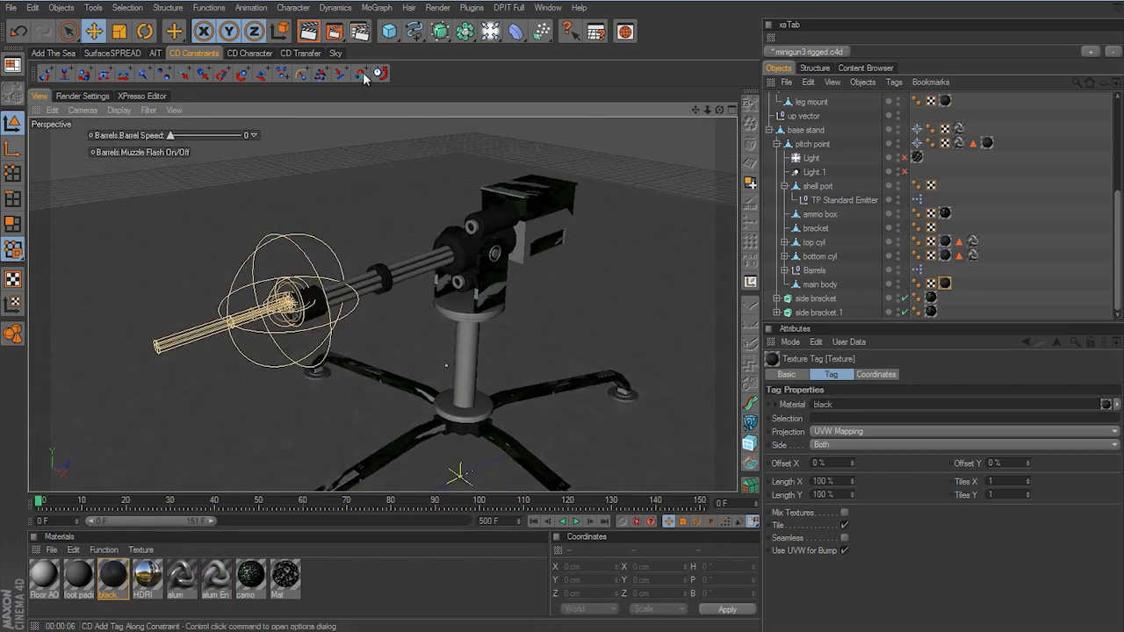
left_click(307, 33)
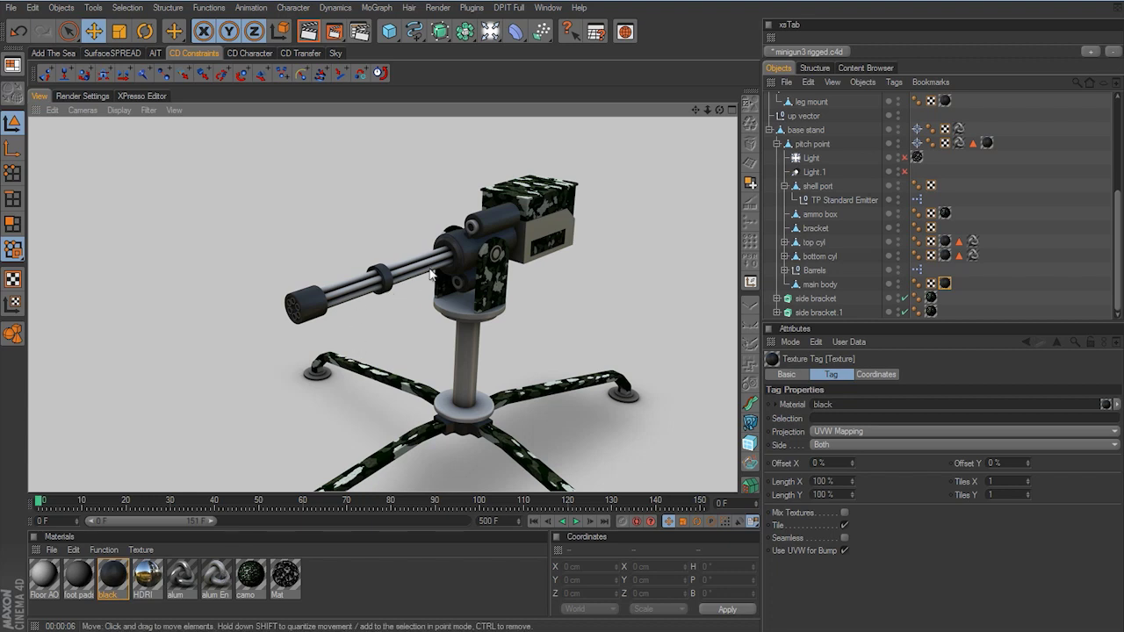
Render a close-up of the barrels and the mid cyl ring to examine their materials
right_click_drag(417, 319, 602, 327, "alt")
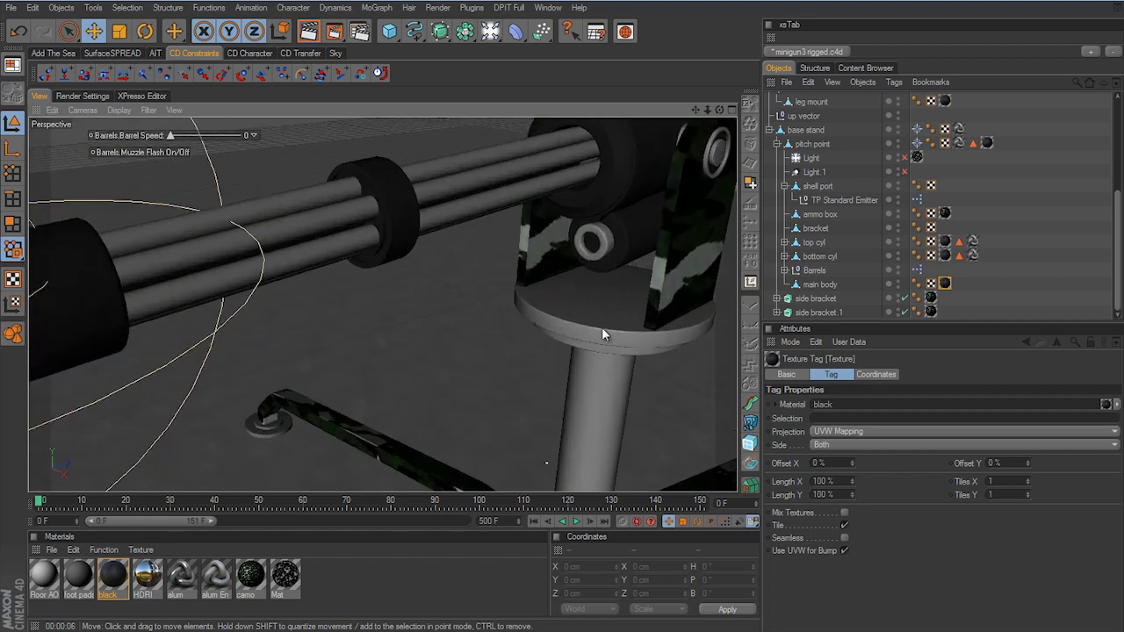
middle_click_drag(518, 272, 562, 324, "alt")
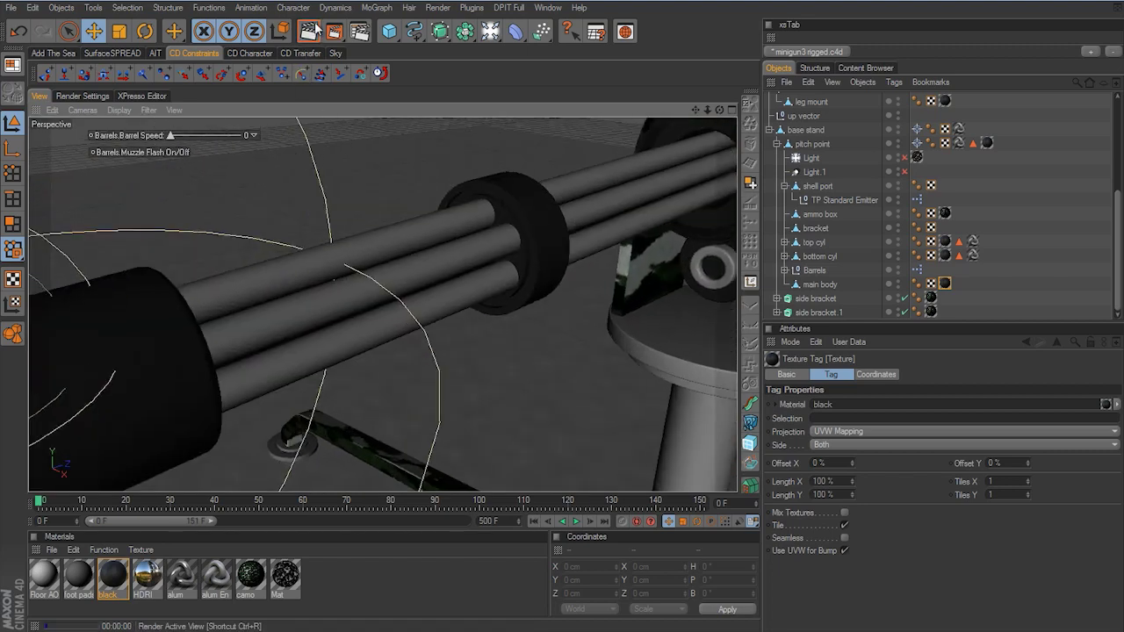
left_click(309, 32)
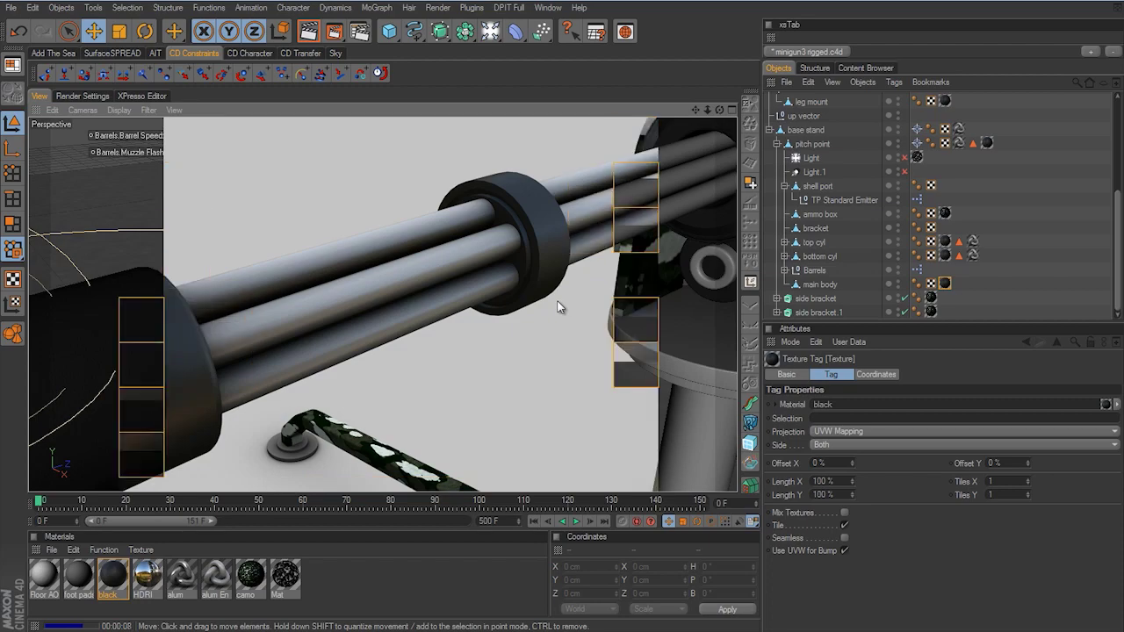
Apply the alum En material to the bracket around the ammo box and render a close-up of it
right_click_drag(558, 307, 485, 334, "alt")
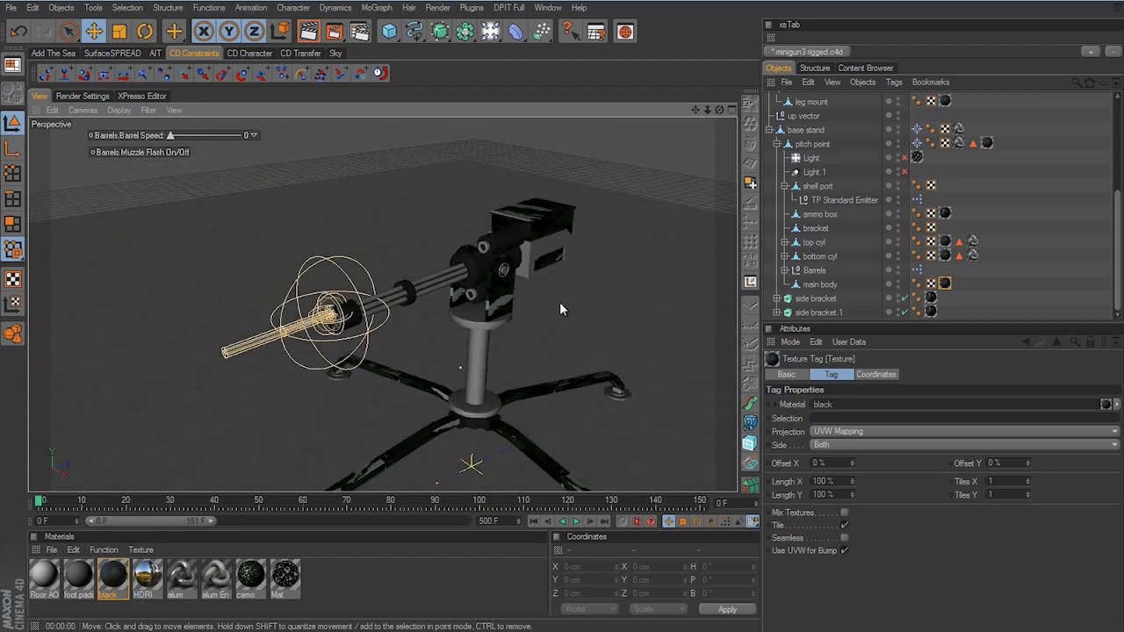
mouse_move(559, 304)
left_mouse_down("alt")
mouse_move(551, 325)
mouse_move(572, 326)
mouse_move(552, 323)
mouse_move(555, 304)
left_mouse_up("alt")
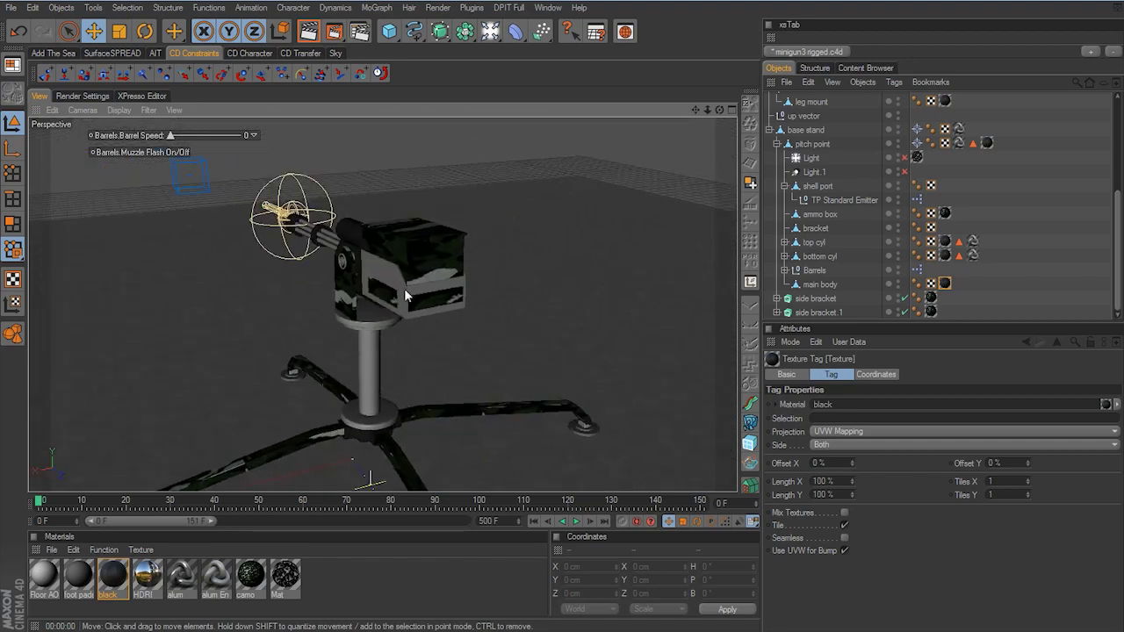
scroll(479, 333, "up", 10)
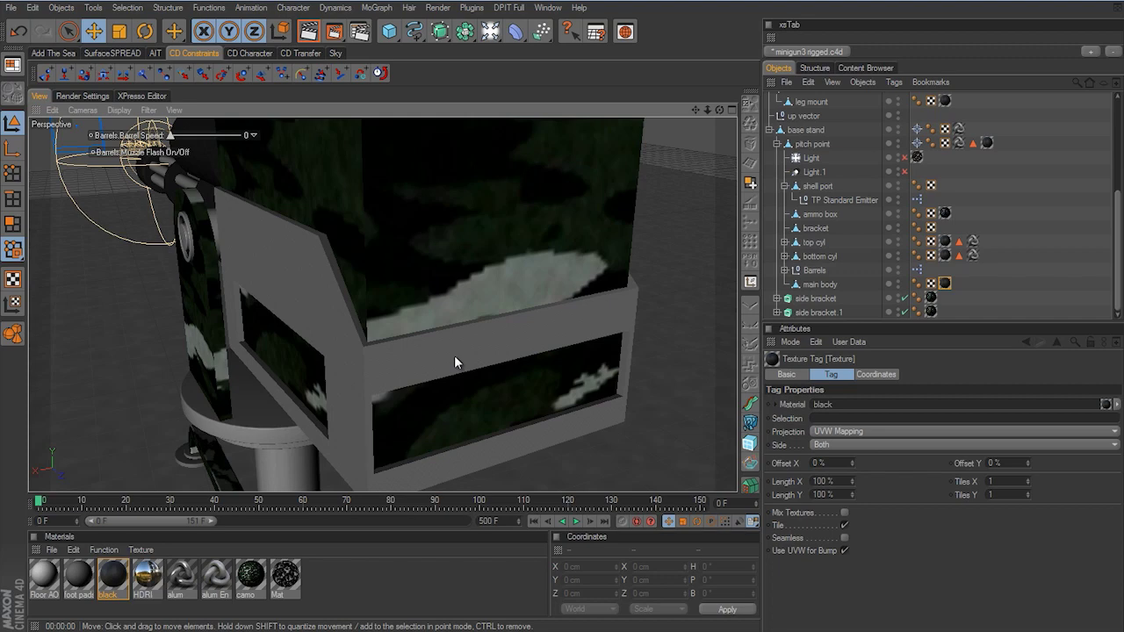
scroll(503, 354, "down", 4)
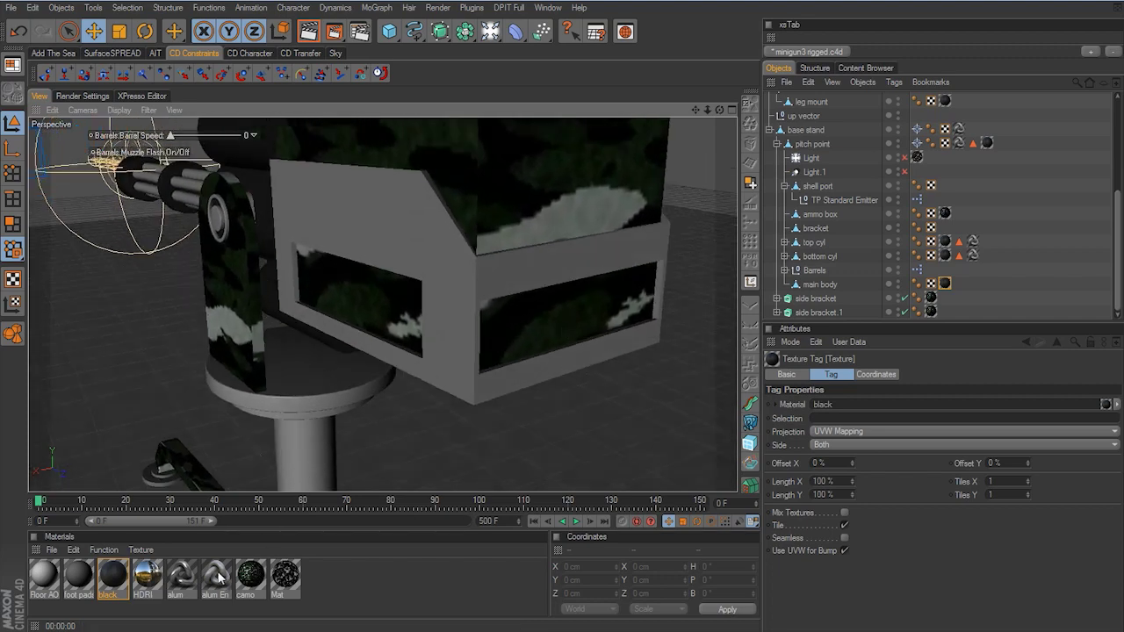
left_click_drag(220, 577, 858, 290)
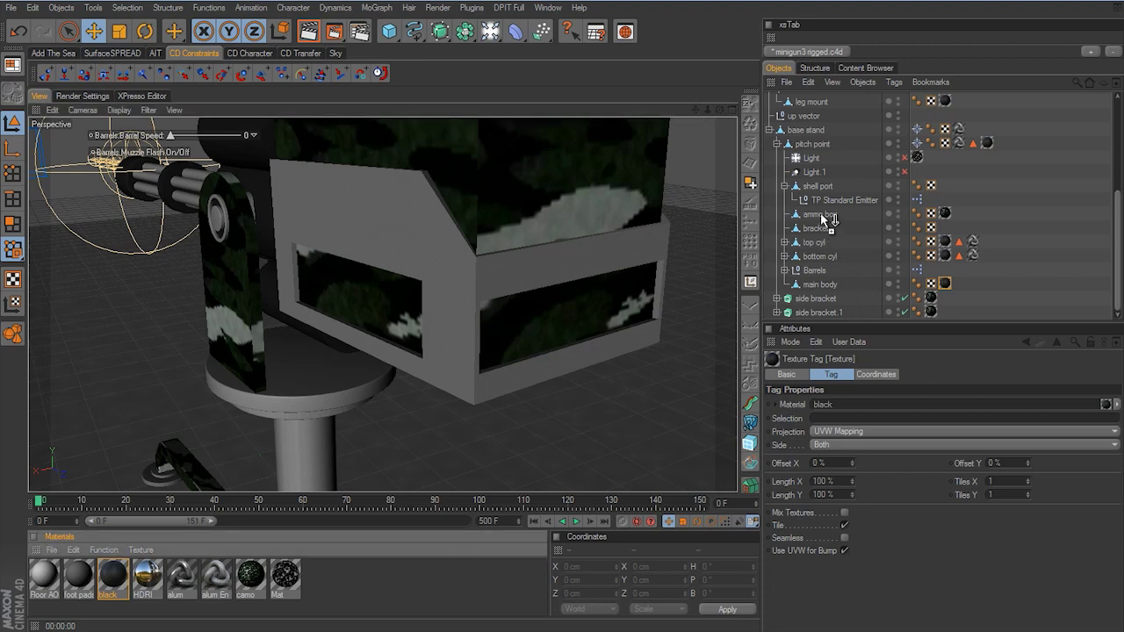
left_click_drag(820, 211, 816, 230)
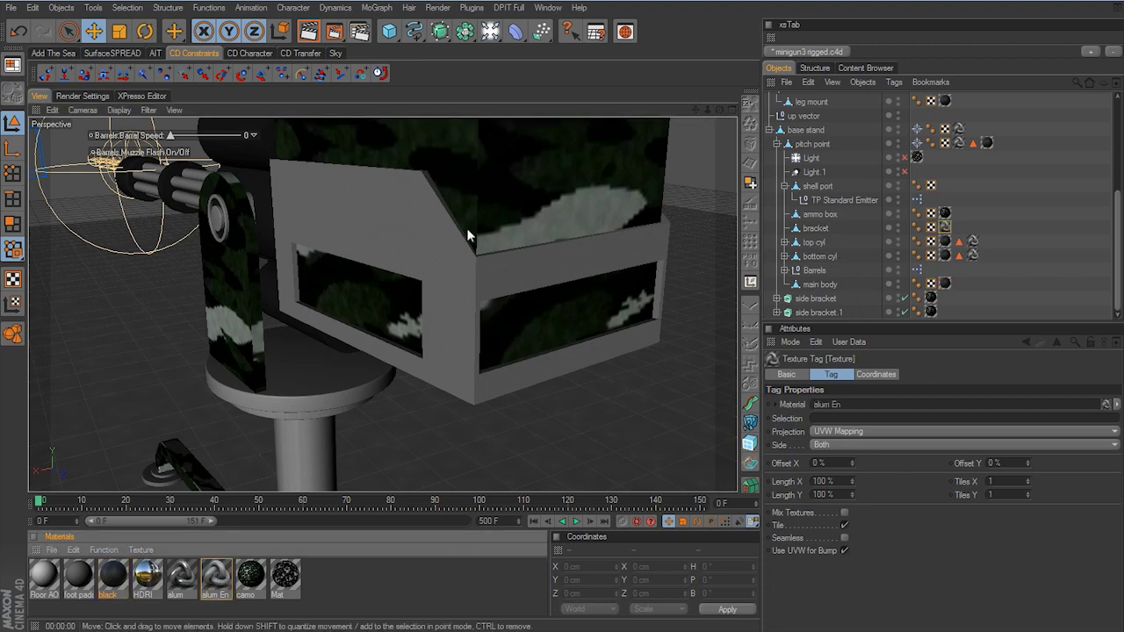
left_click(308, 31)
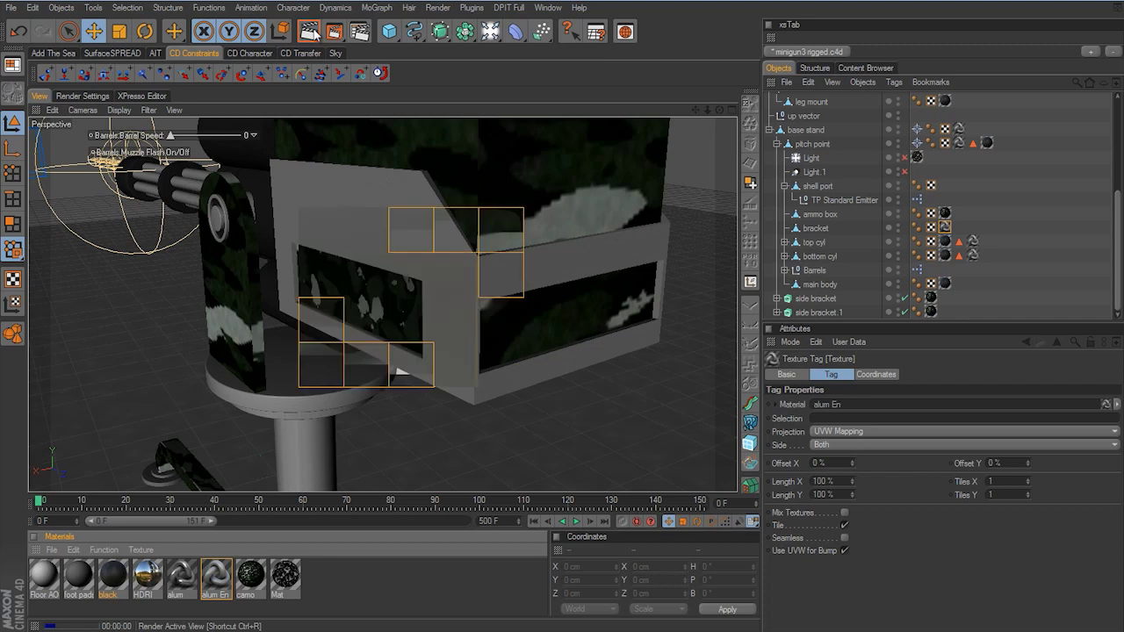
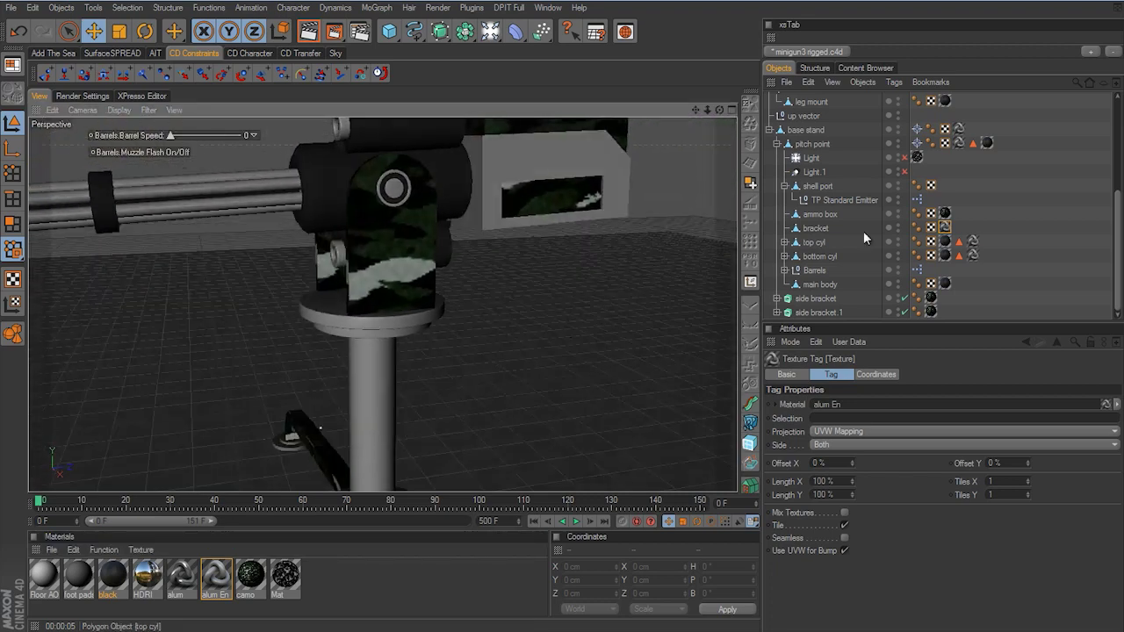
Loop-select the outer edges around the rectangular side opening of the bracket object
left_click(814, 230)
middle_click_drag(677, 259, 561, 324, "alt")
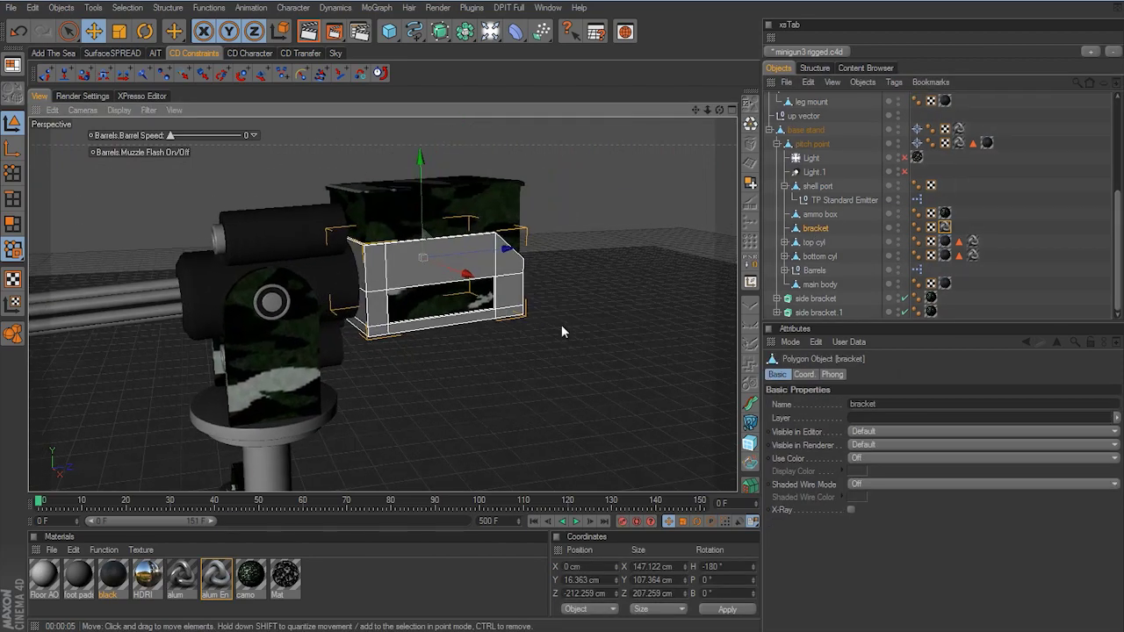
right_click_drag(561, 323, 664, 304, "alt")
middle_click_drag(664, 304, 413, 346, "alt")
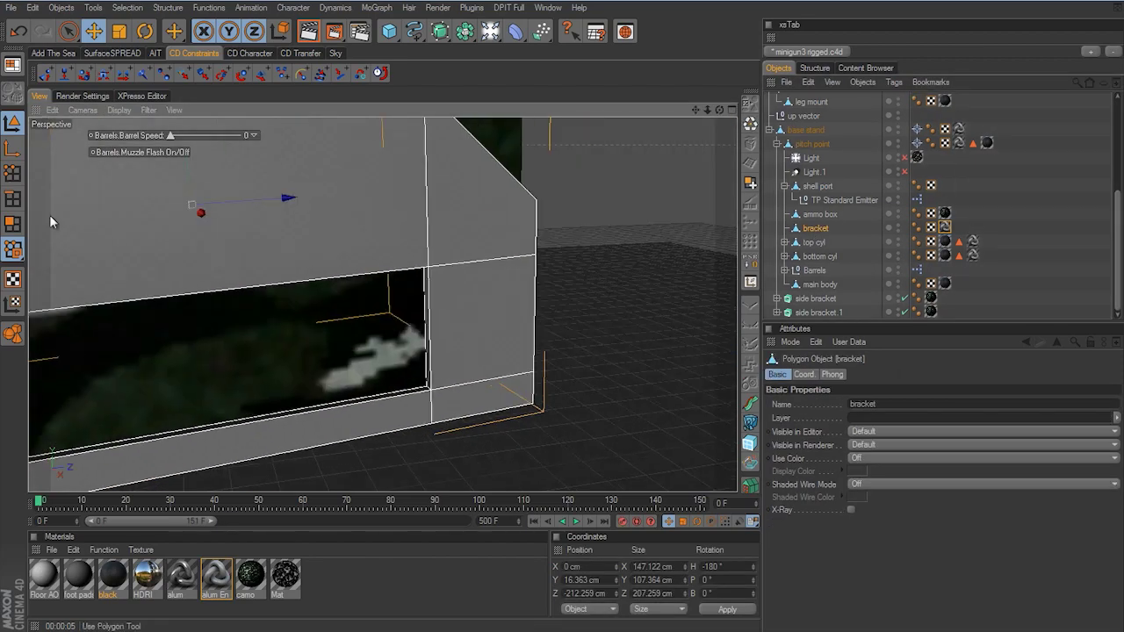
left_click(14, 201)
left_click_drag(546, 358, 563, 331, "alt")
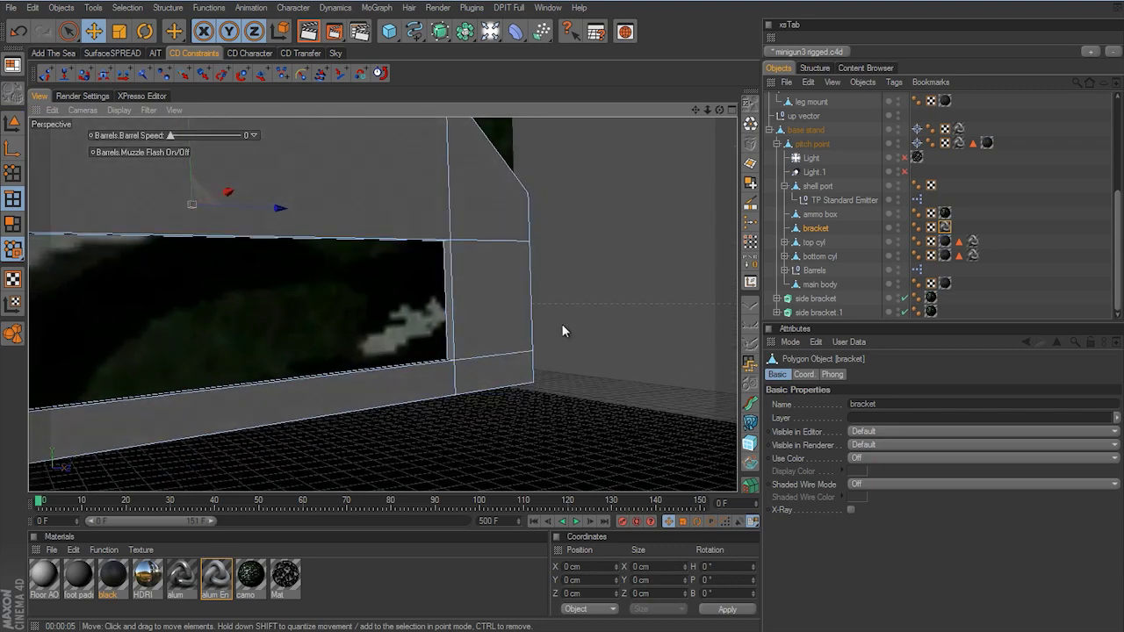
key("u")
key("l")
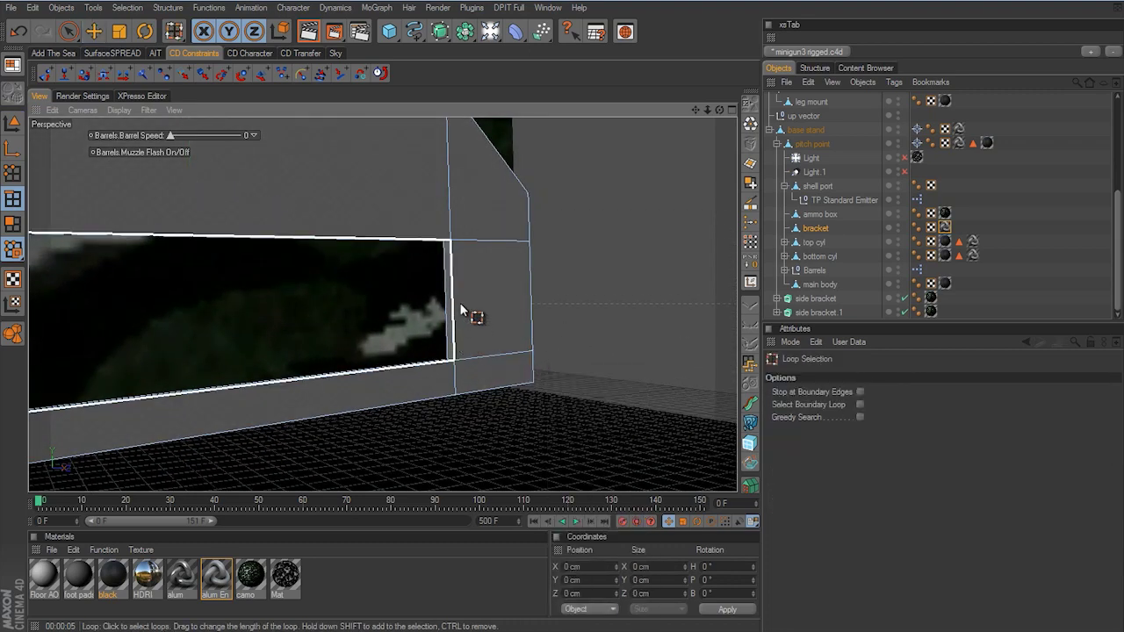
left_click(460, 254)
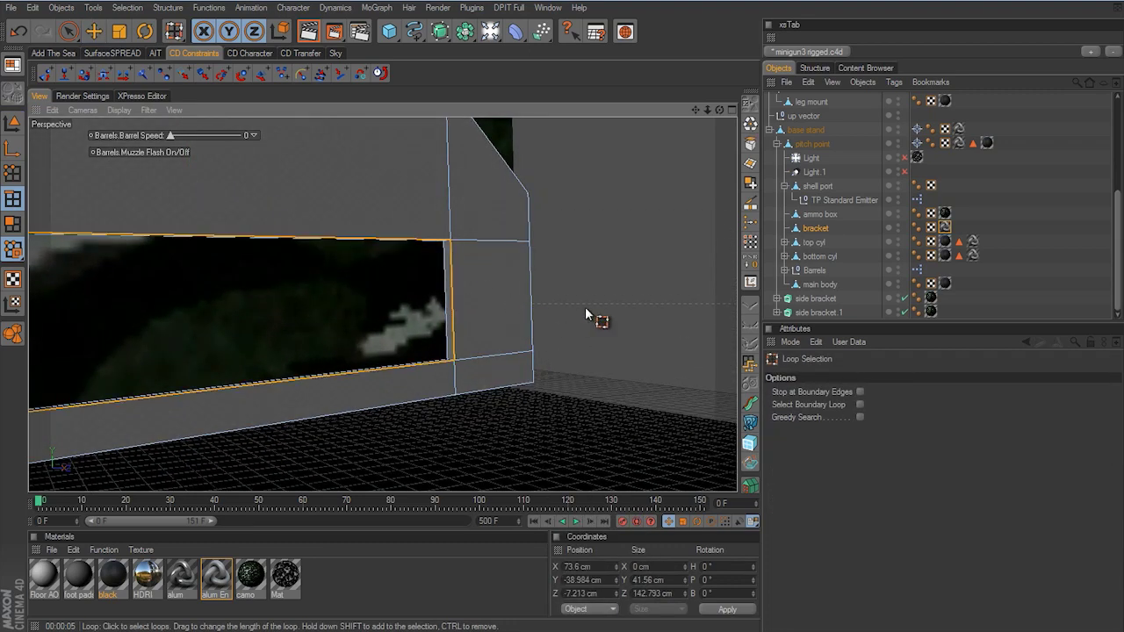
Bevel the selected edges around the bracket's side opening with a 1 cm inner offset, 3 subdivisions and Convex type
right_click(556, 278)
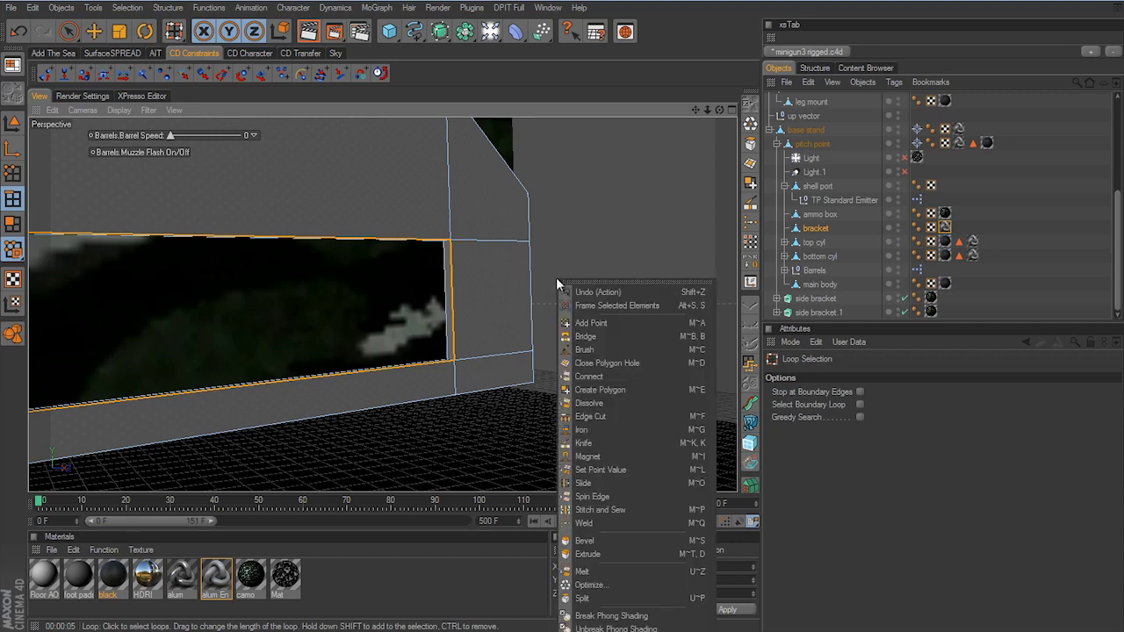
left_click(596, 540)
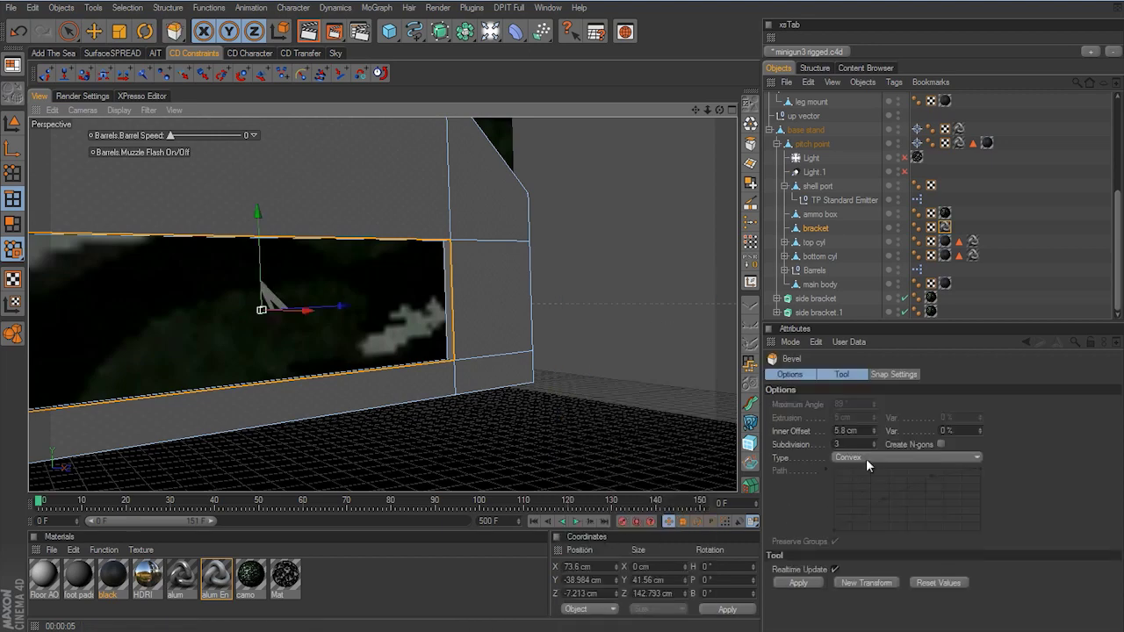
scroll(573, 324, "up", 5)
scroll(567, 323, "up", 6)
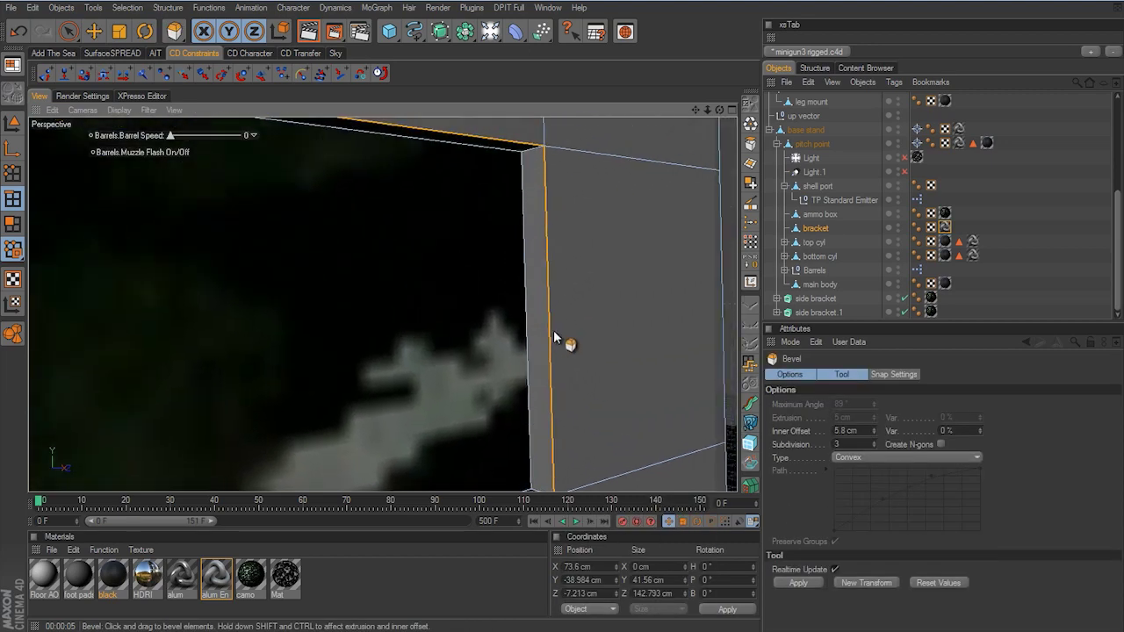
middle_click_drag(562, 326, 593, 397, "alt")
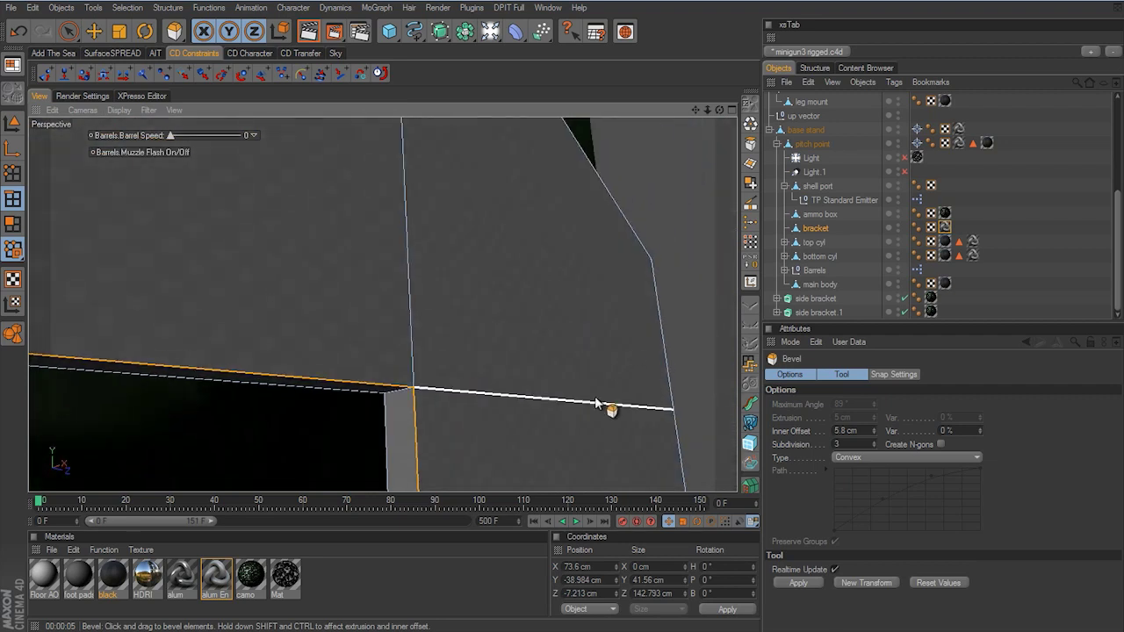
mouse_move(592, 397)
left_mouse_down("alt")
mouse_move(562, 313)
mouse_move(586, 387)
left_mouse_up("alt")
scroll(562, 326, "up", 4)
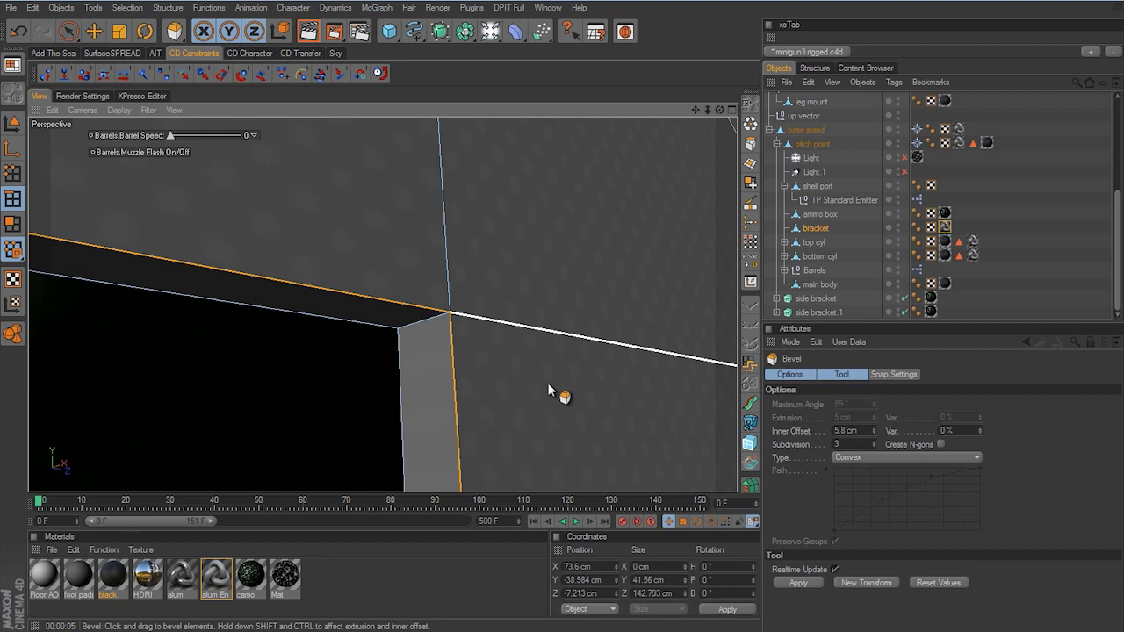
left_click_drag(548, 391, 562, 330)
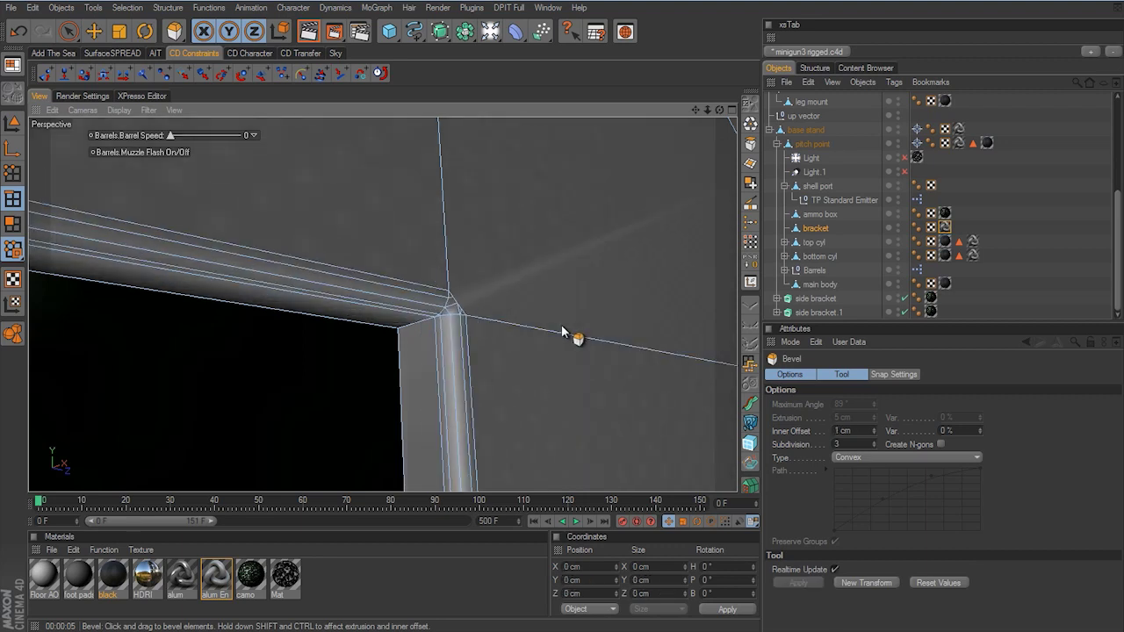
left_click(562, 326)
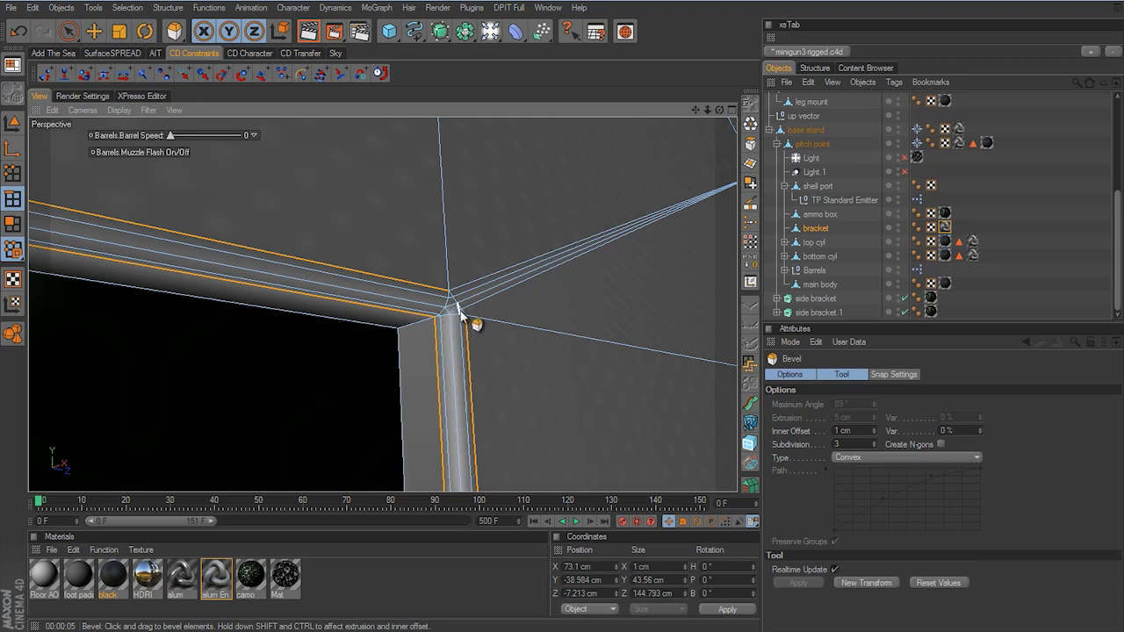
scroll(554, 325, "down", 5)
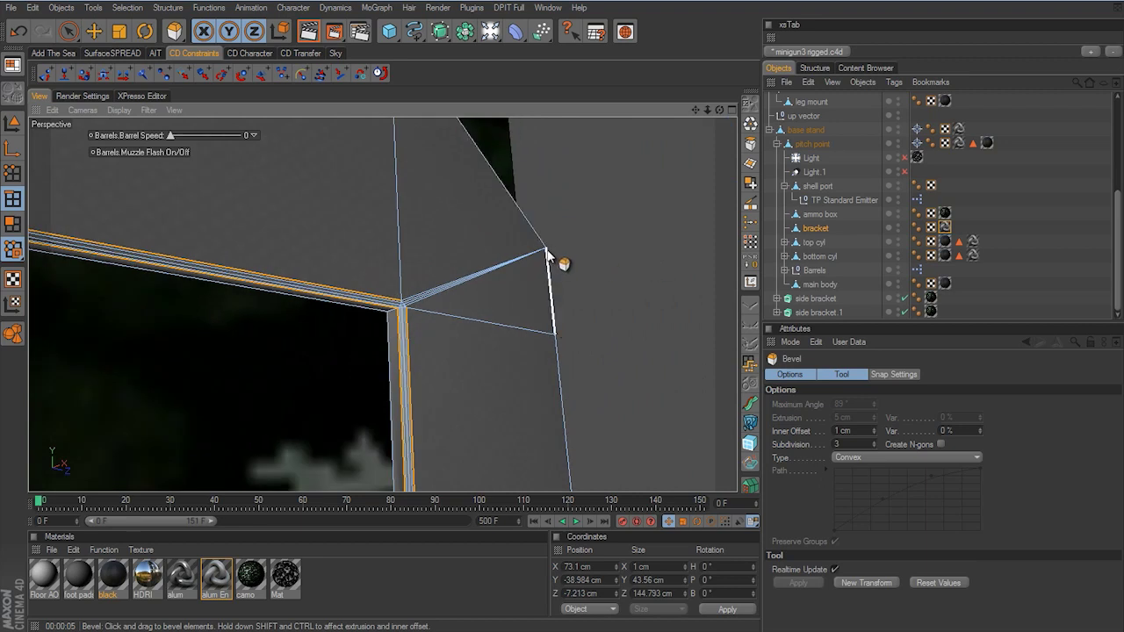
Deselect the bracket and render a close-up of its beveled side opening
left_click(1008, 276)
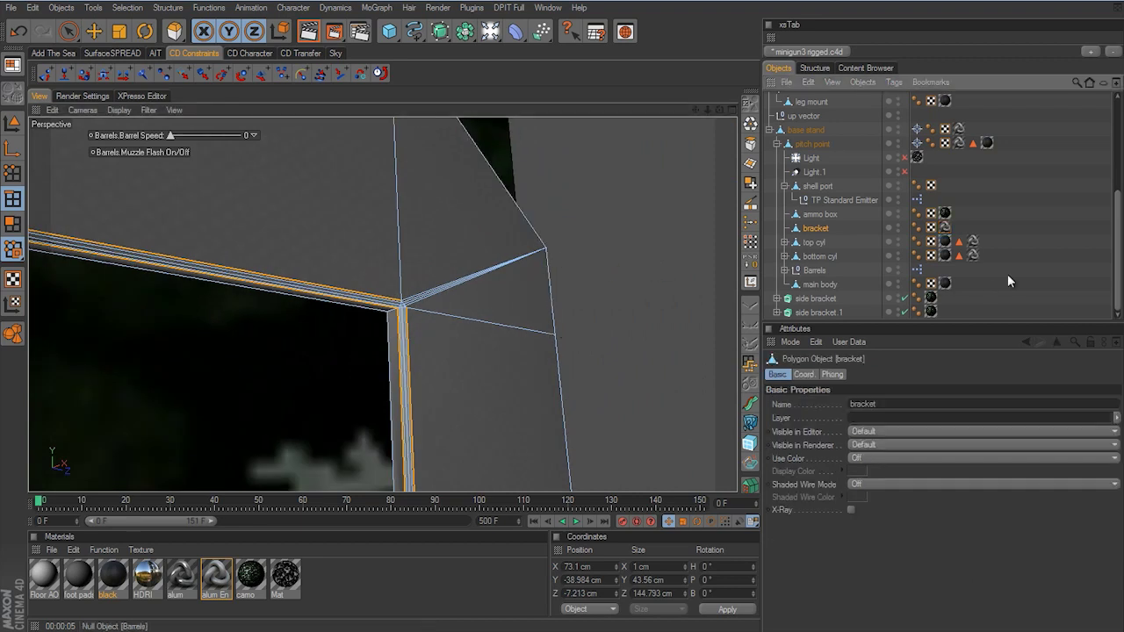
left_click(1007, 275)
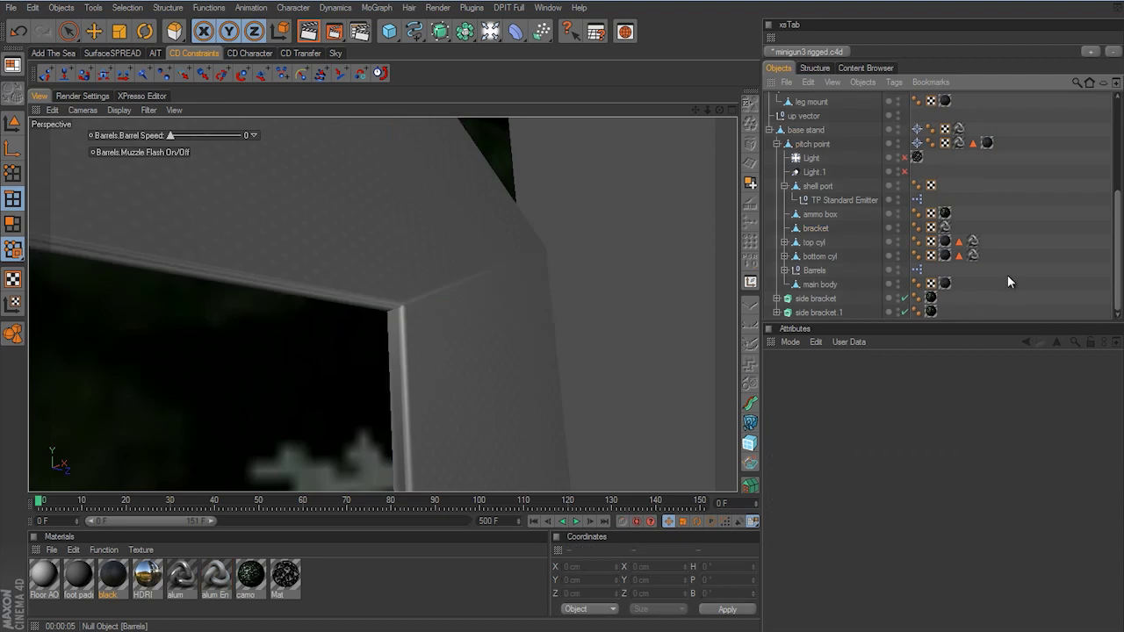
scroll(526, 333, "down", 3)
scroll(526, 334, "up", 5)
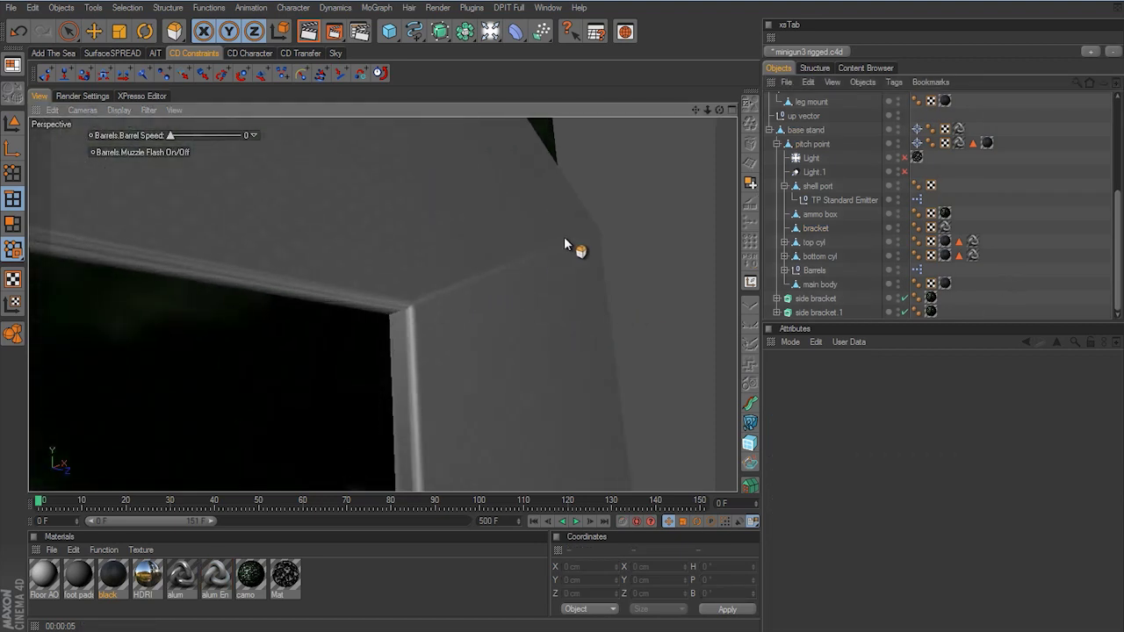
scroll(533, 324, "down", 4)
left_click_drag(561, 324, 576, 313, "alt")
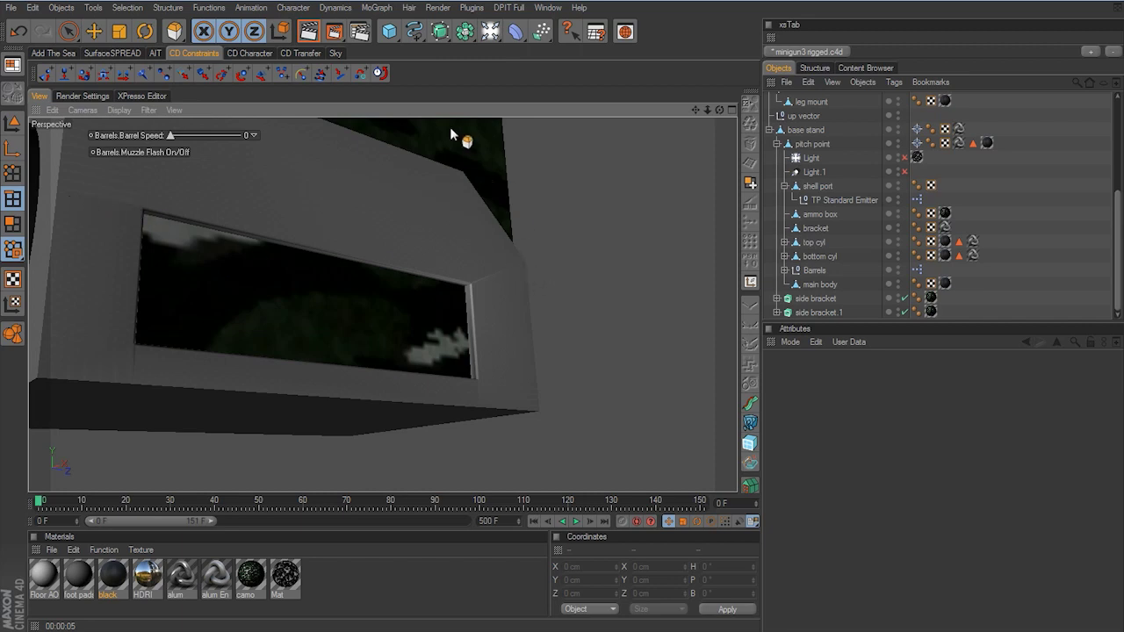
left_click(310, 30)
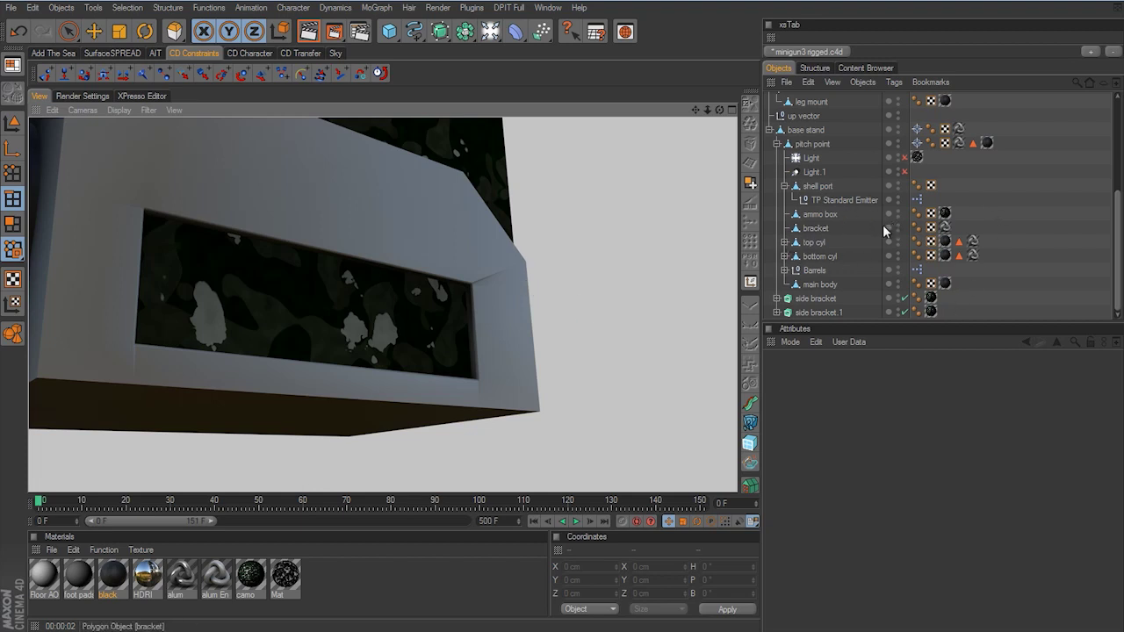
Set the bracket's Phong Angle to 25°, disable Use Edge Breaks and render the view
left_click(916, 227)
left_click(860, 418)
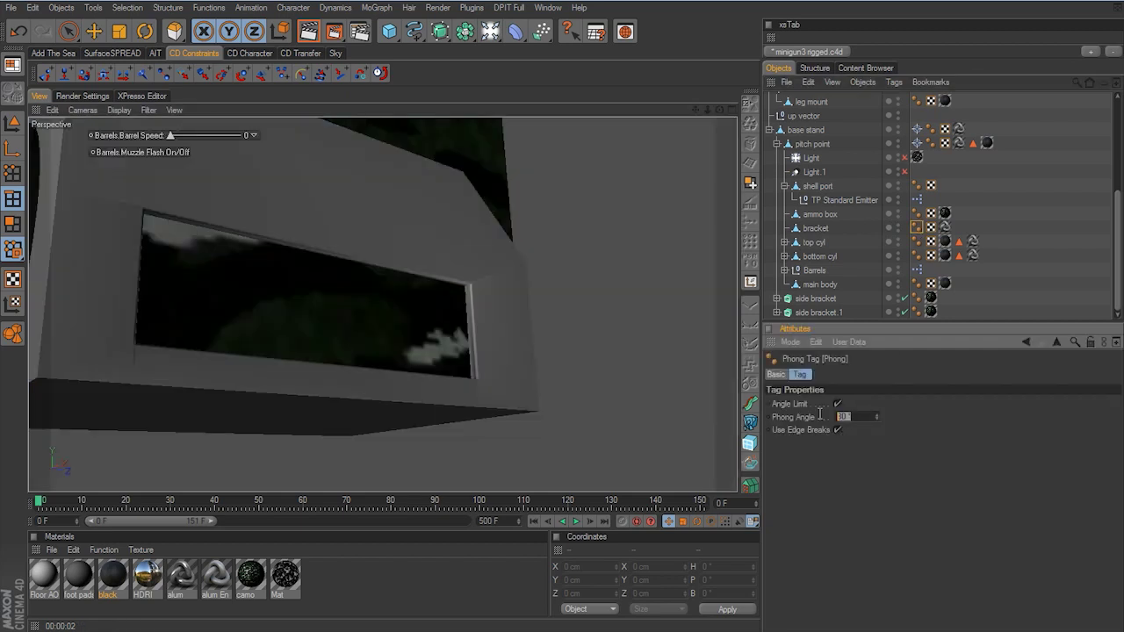
type("25")
key("Return")
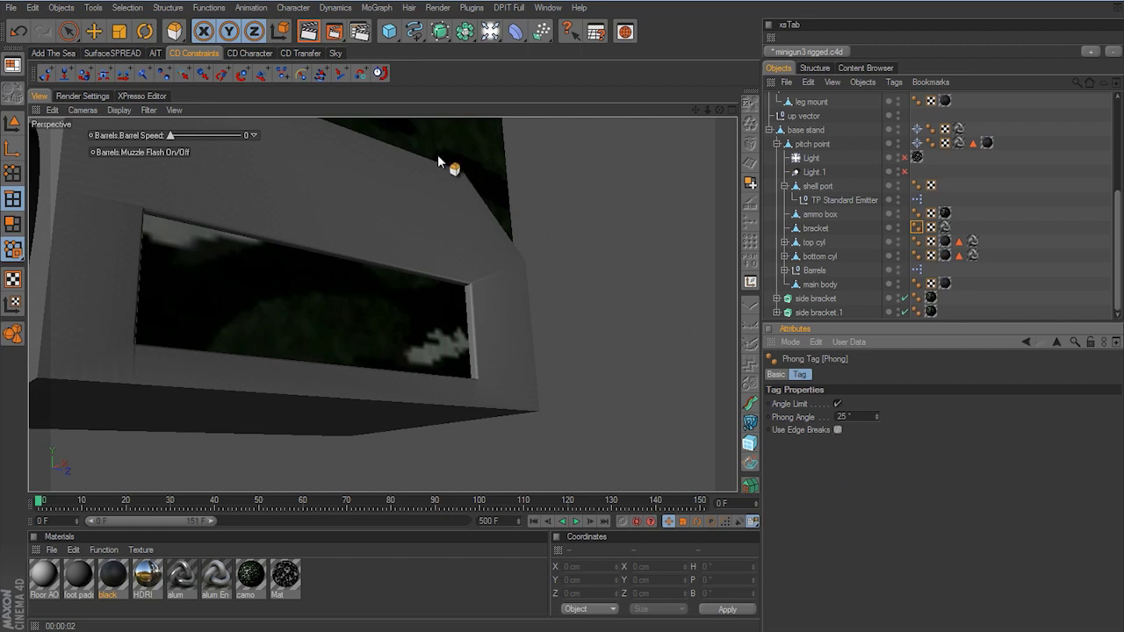
left_click(310, 35)
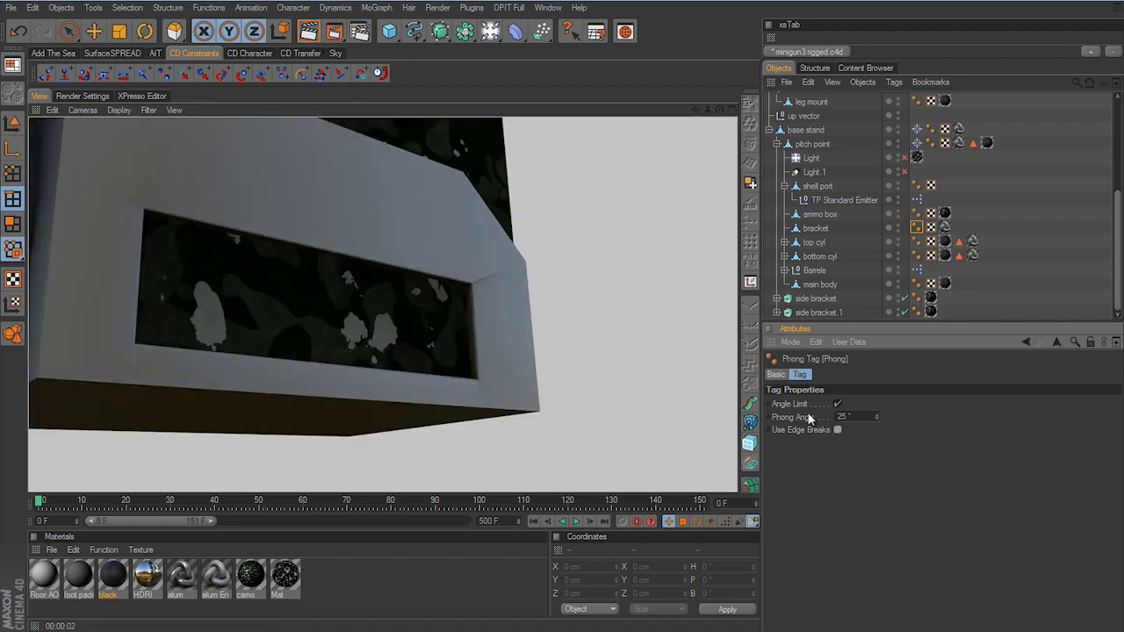
Set the bracket's Phong Angle to 9° and render the side opening, including a close-up of its beveled corner
left_click_drag(876, 415, 876, 419)
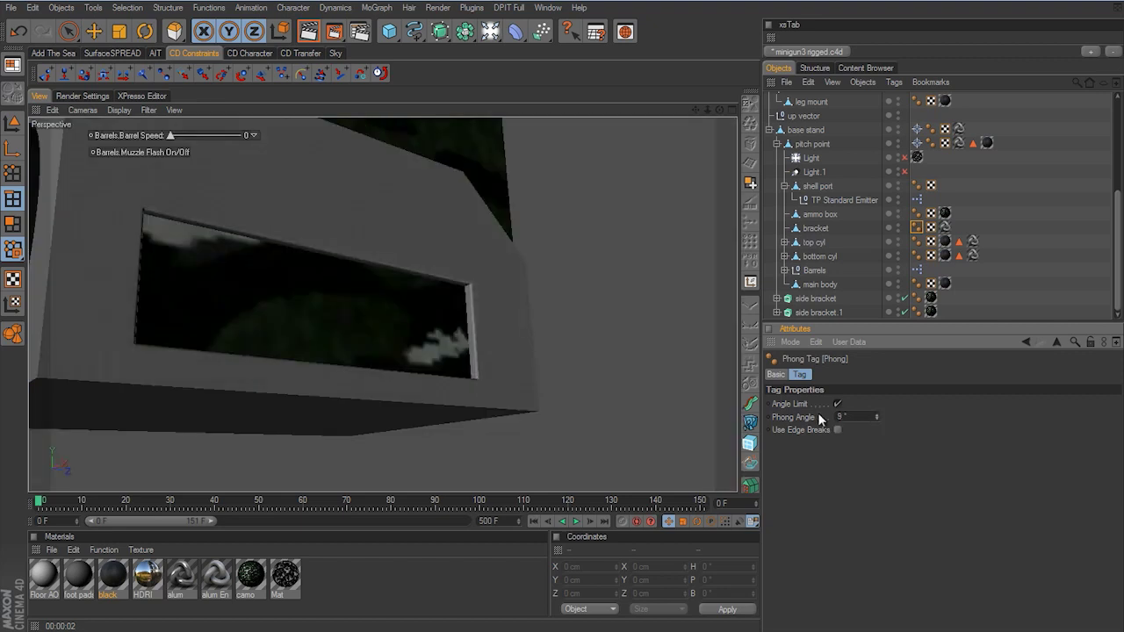
left_click(309, 33)
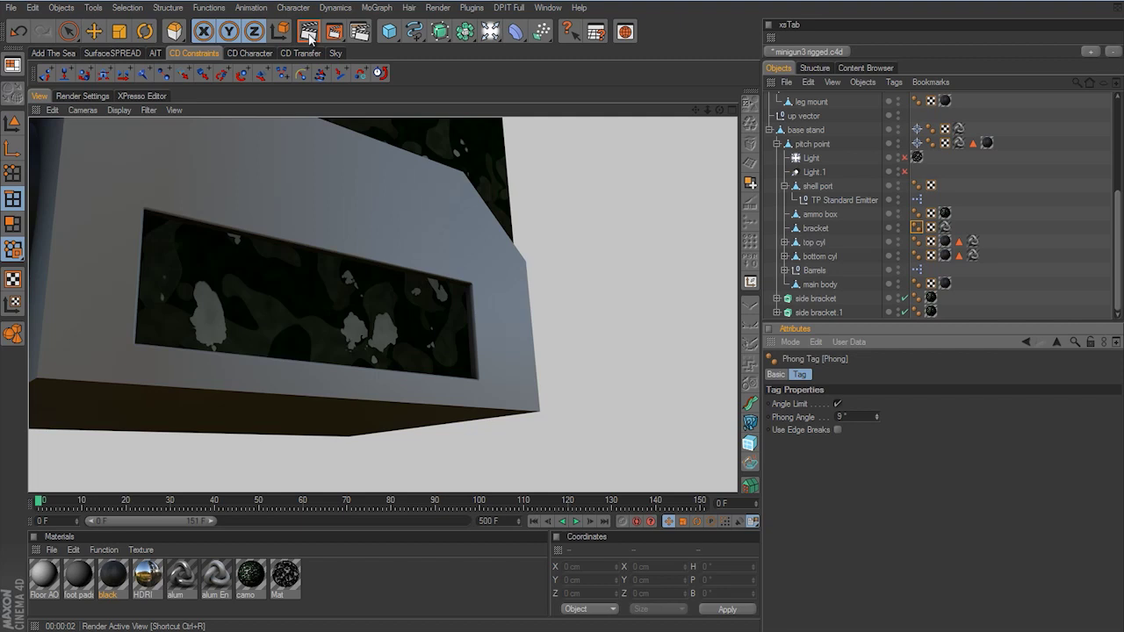
scroll(590, 329, "up", 6)
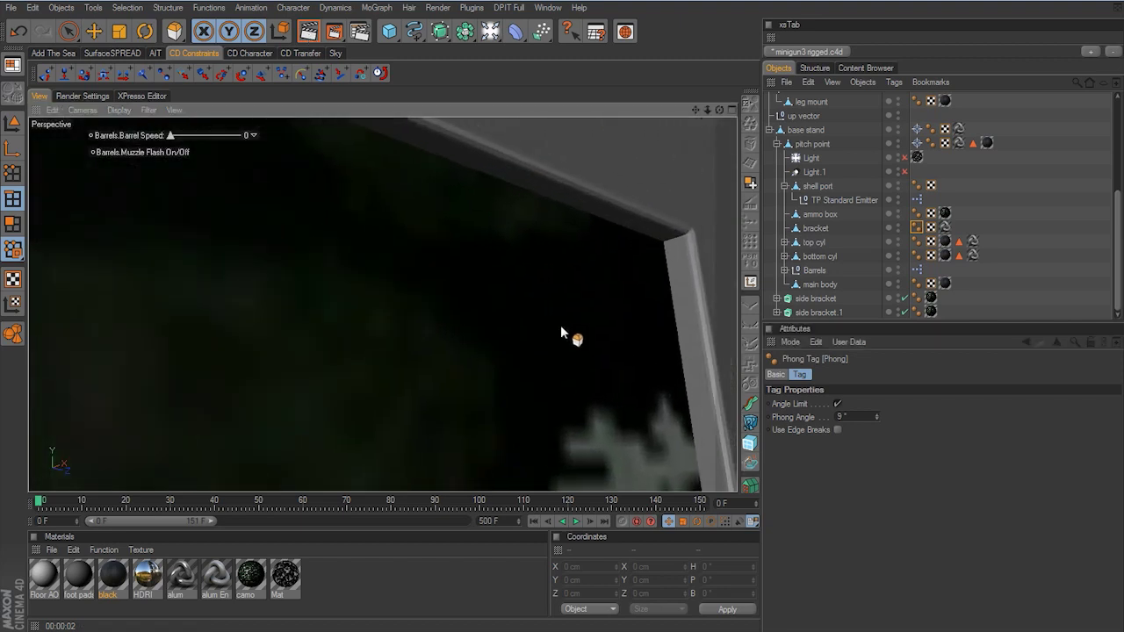
scroll(560, 325, "up", 6)
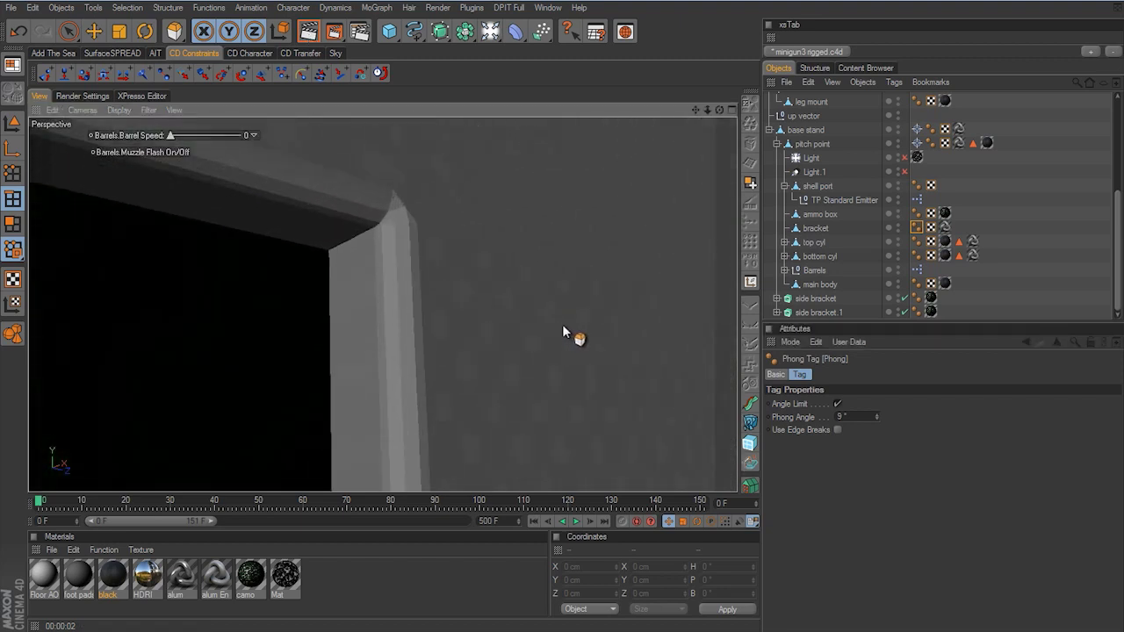
middle_click_drag(563, 326, 562, 326, "alt")
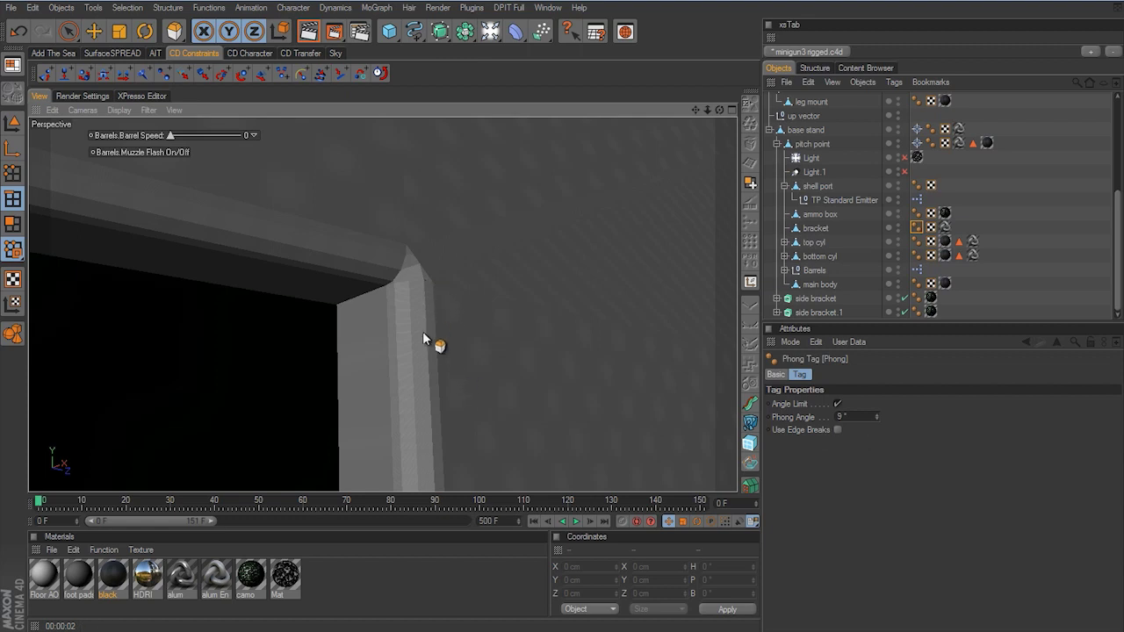
left_click(310, 32)
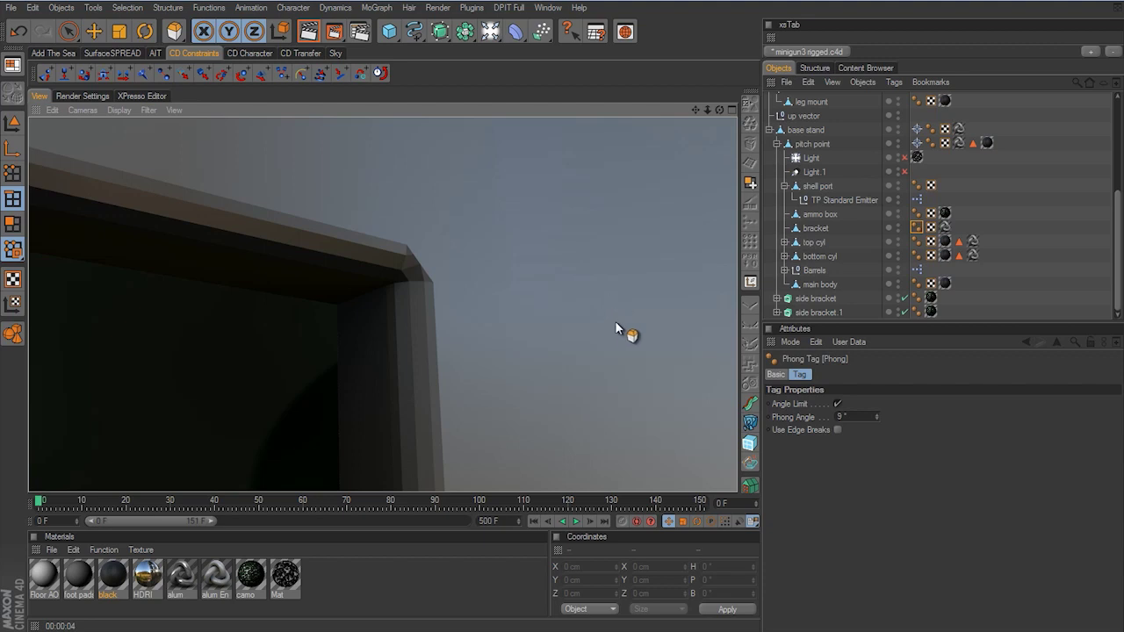
Render the whole minigun with its stand from behind and to the side
scroll(571, 323, "down", 8)
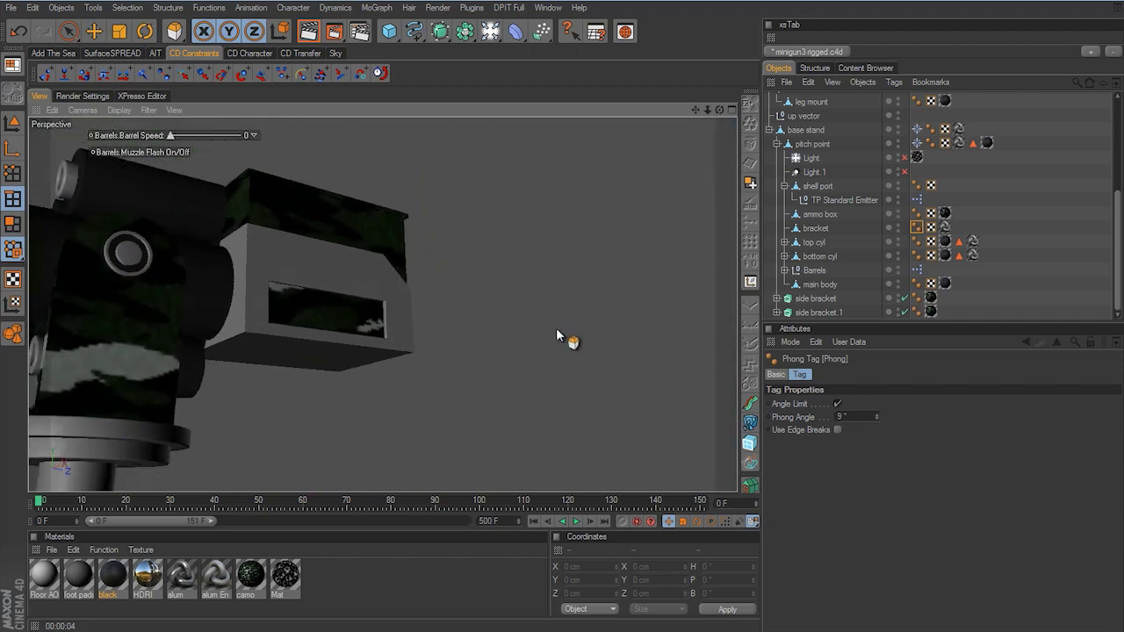
scroll(559, 331, "up", 6)
scroll(559, 332, "down", 8)
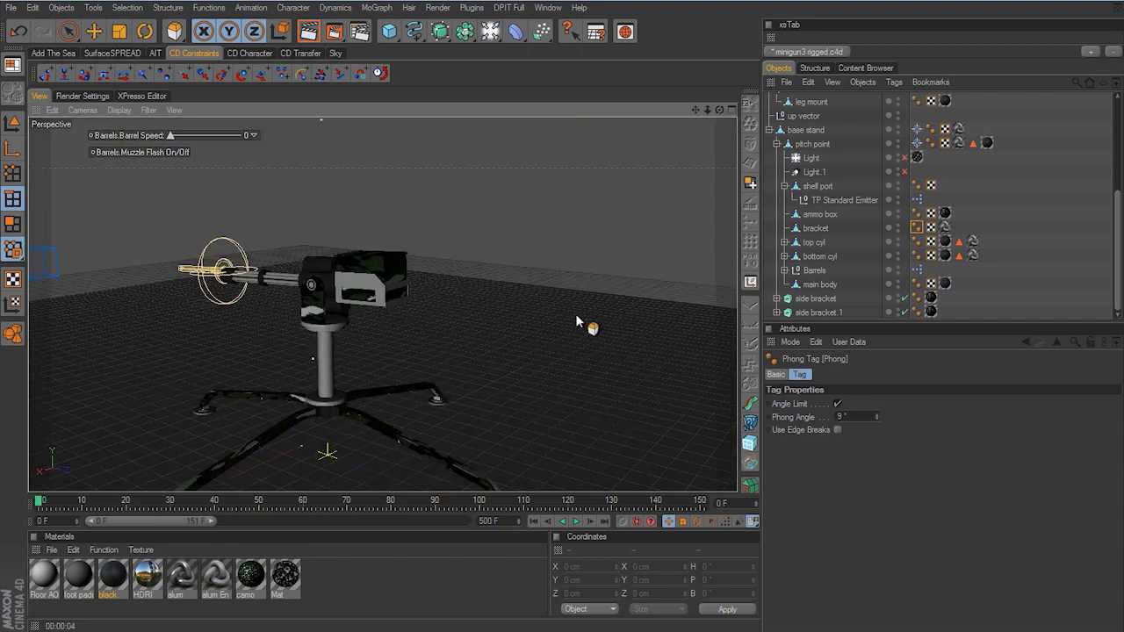
left_click_drag(545, 337, 560, 325, "alt")
middle_click_drag(639, 279, 634, 296, "alt")
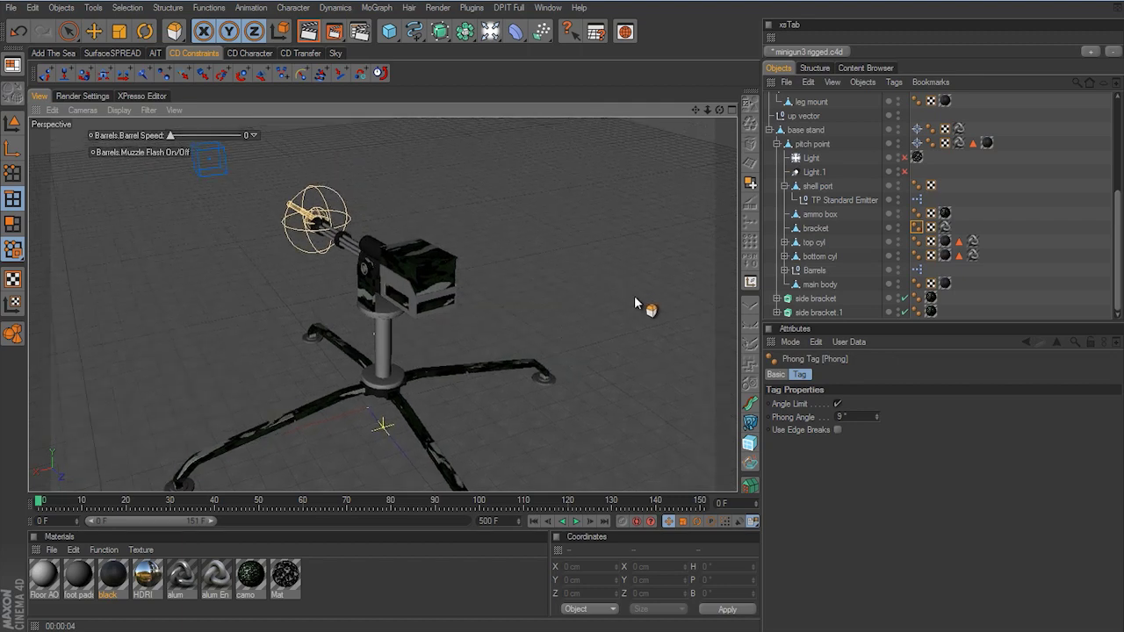
left_click_drag(634, 296, 562, 325, "alt")
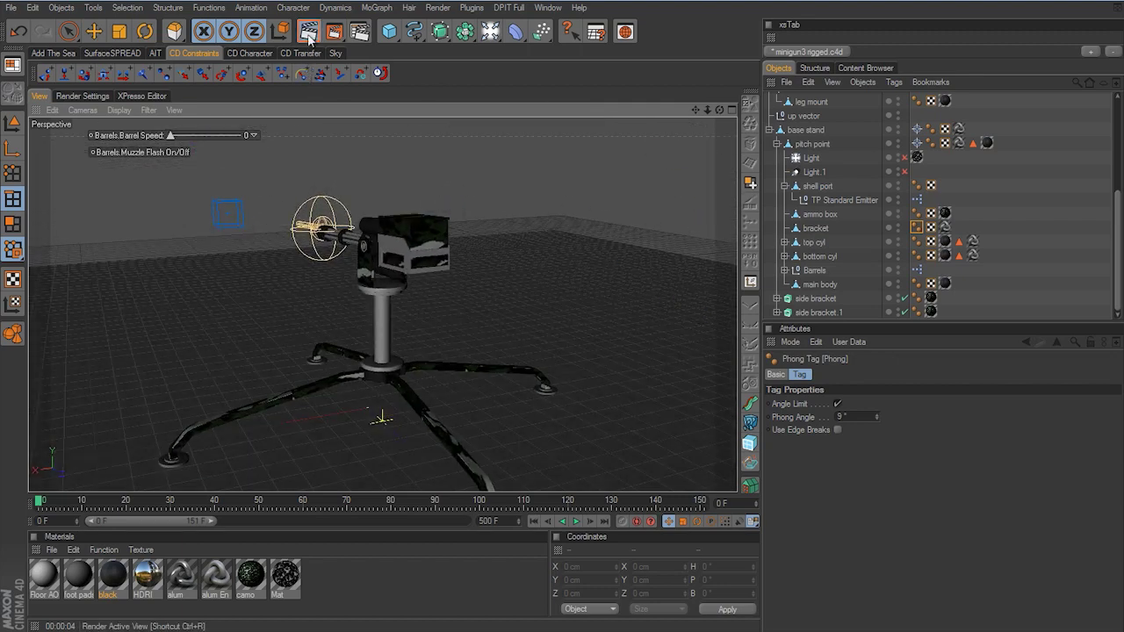
key("ctrl+r")
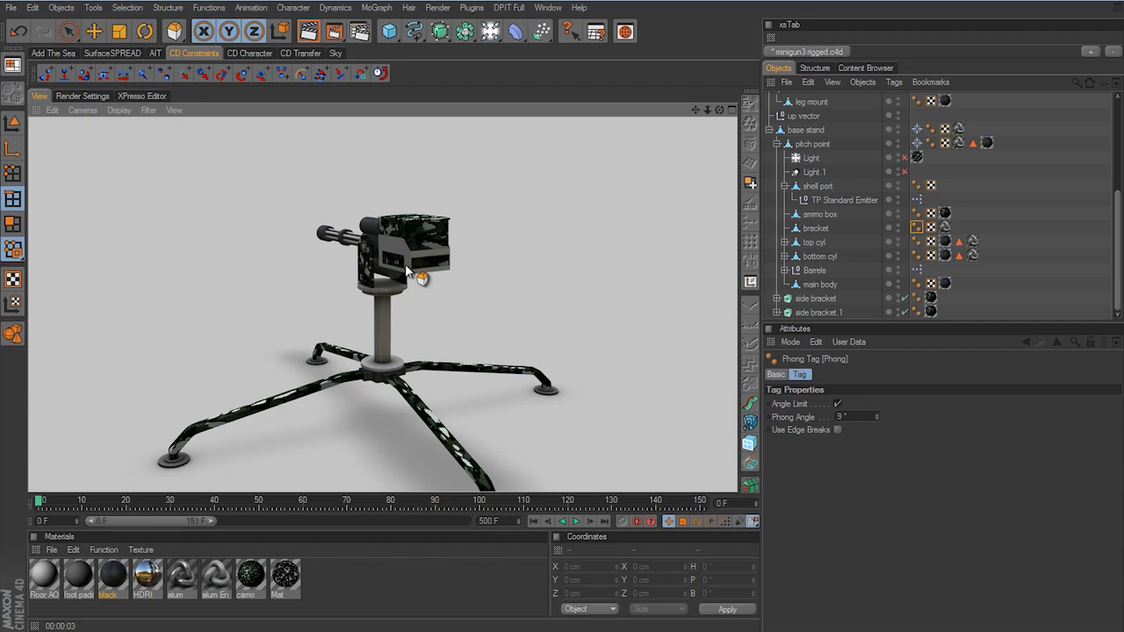
Render a close-up of the bracket's side opening to examine the smoothed bevel
scroll(479, 323, "up", 5)
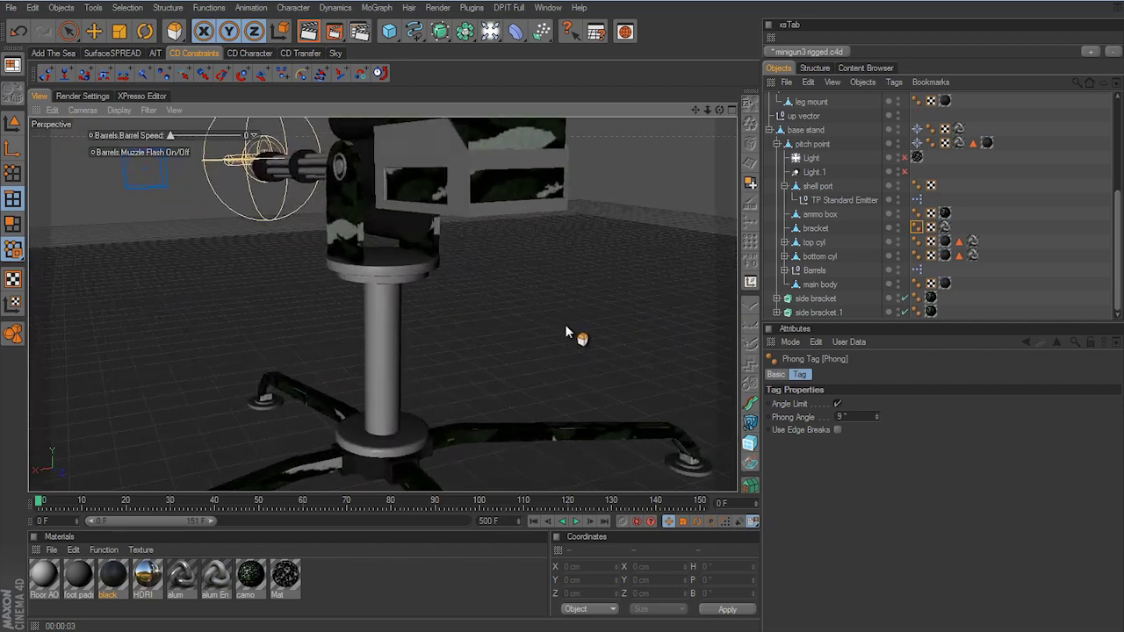
mouse_move(567, 327)
left_mouse_down("alt")
mouse_move(508, 295)
mouse_move(561, 329)
left_mouse_up("alt")
mouse_move(561, 327)
right_mouse_down("alt")
mouse_move(684, 332)
mouse_move(562, 324)
right_mouse_up("alt")
middle_click_drag(563, 327, 580, 324, "alt")
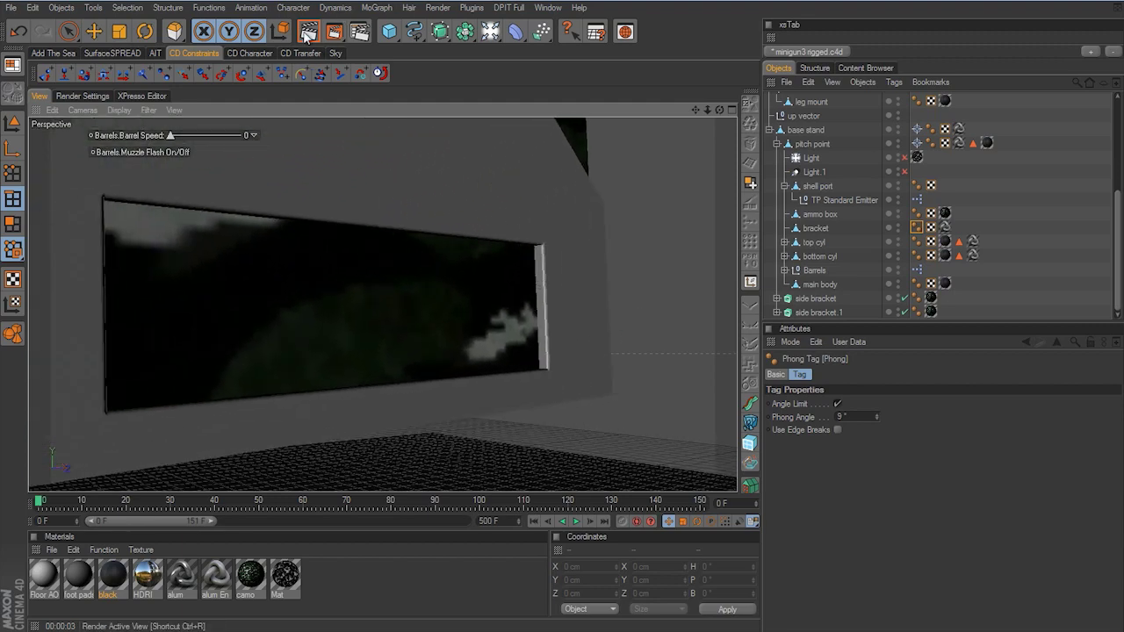
left_click(307, 31)
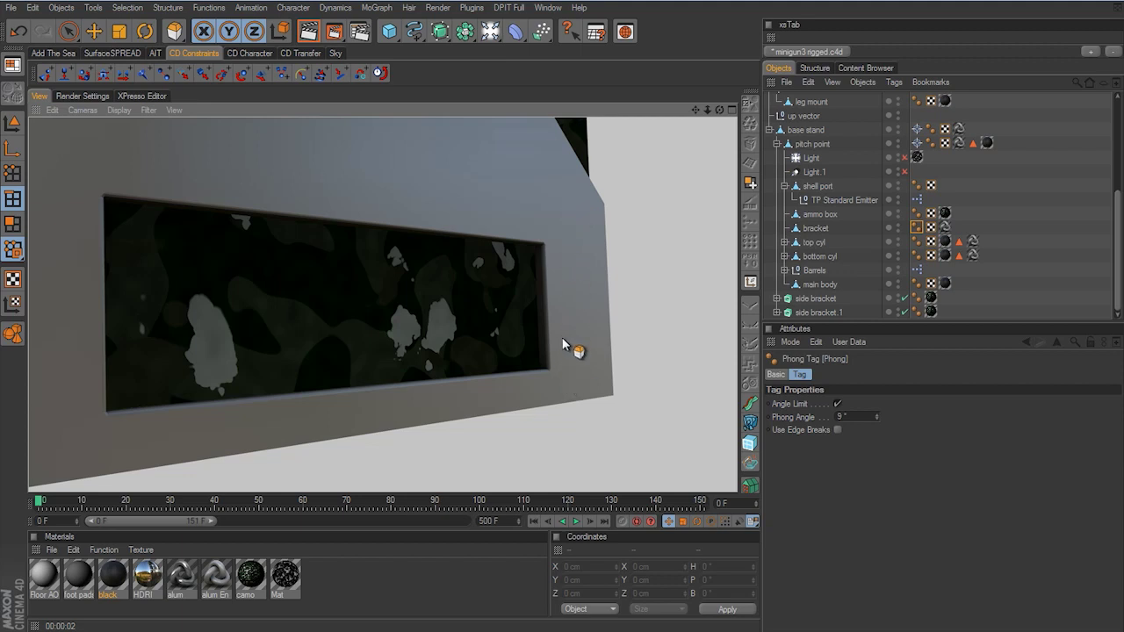
Select the edge loop around the bracket's opposite side opening and bevel it with a 1 cm inner offset and 3 convex subdivisions
scroll(610, 282, "down", 10)
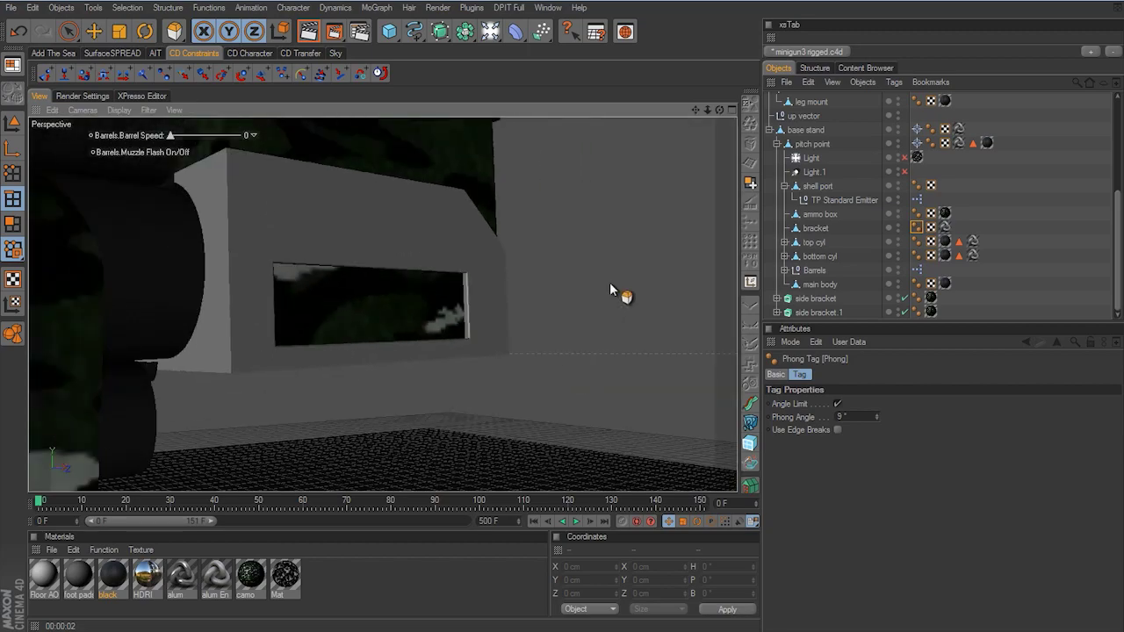
scroll(562, 324, "down", 5)
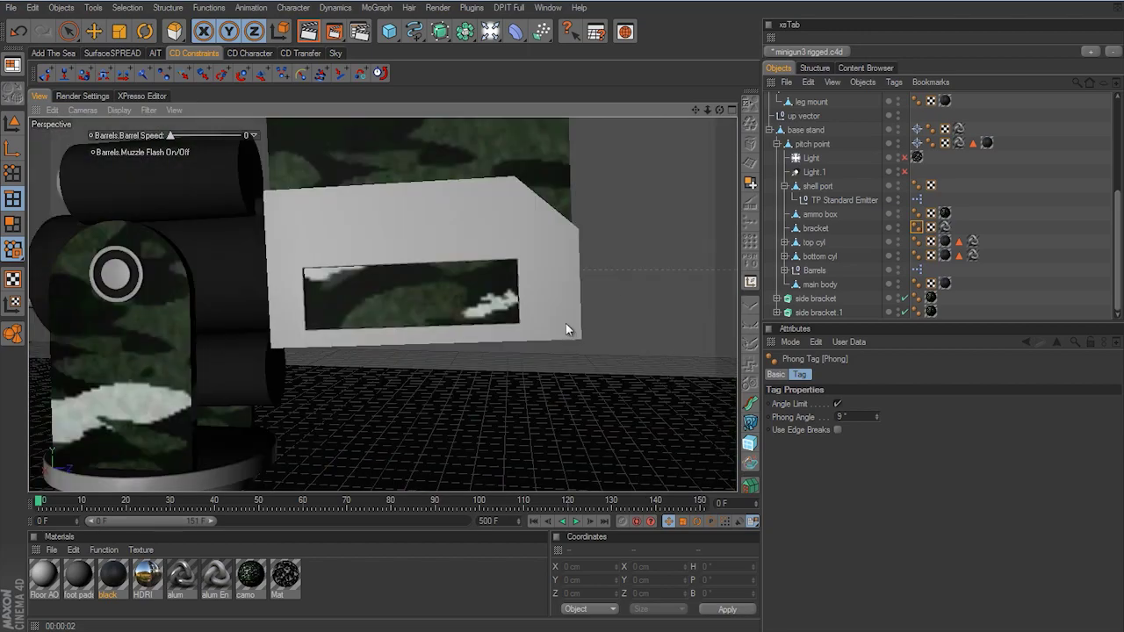
left_click(818, 227)
left_click_drag(560, 330, 562, 330, "alt")
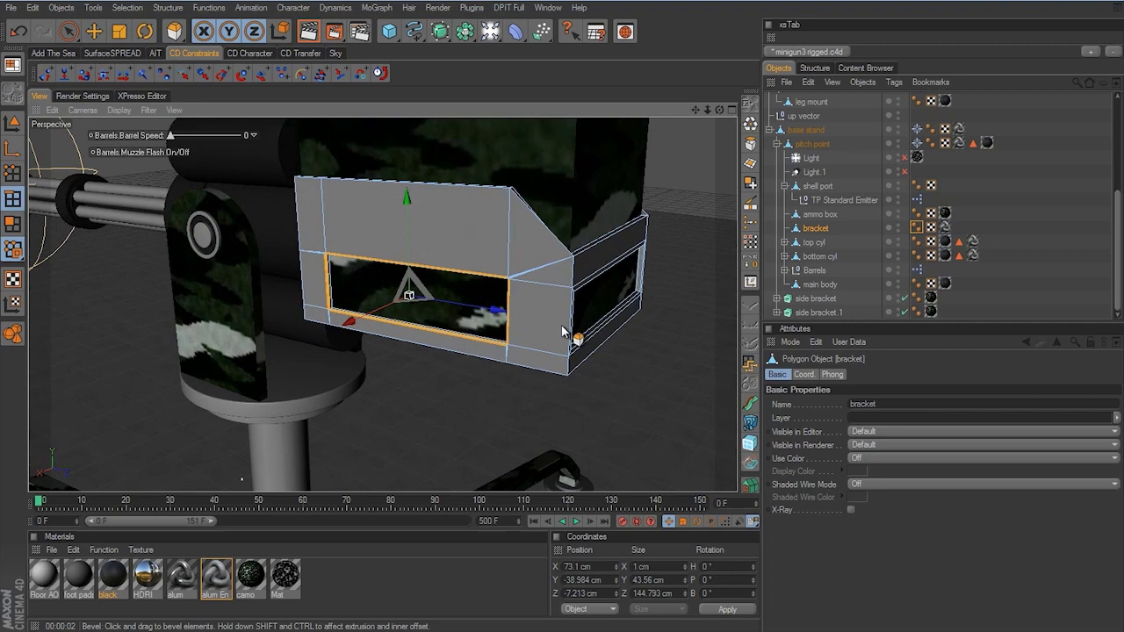
left_click(662, 337)
left_click_drag(665, 331, 560, 330, "alt")
scroll(550, 332, "up", 4)
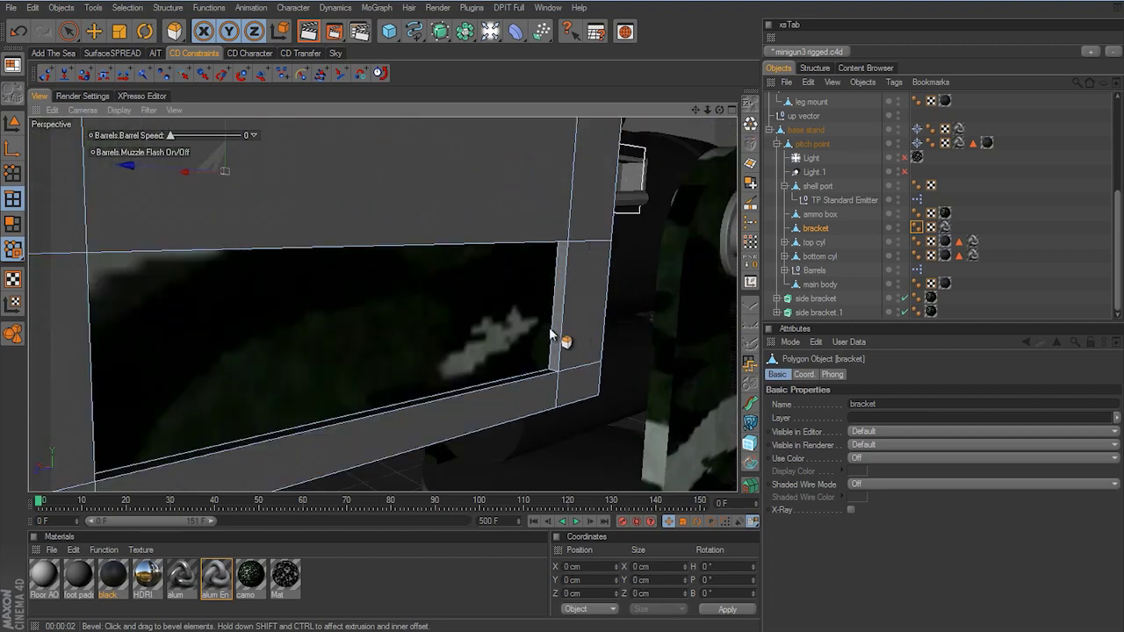
scroll(548, 334, "down", 2)
key("u")
key("l")
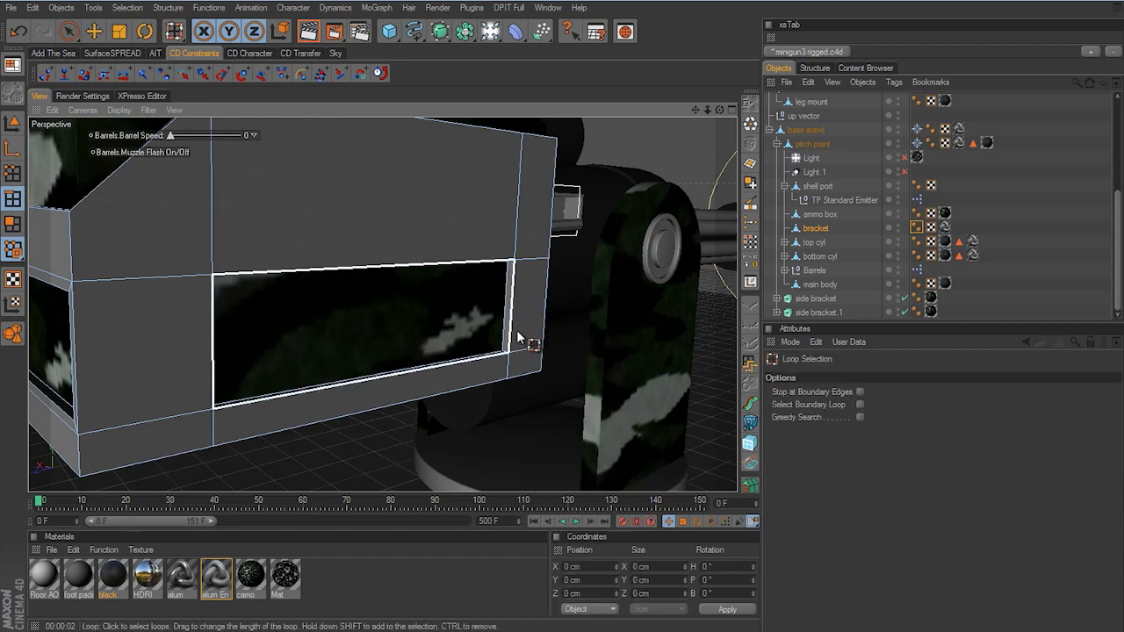
left_click(520, 334)
right_click(614, 280)
left_click(650, 552)
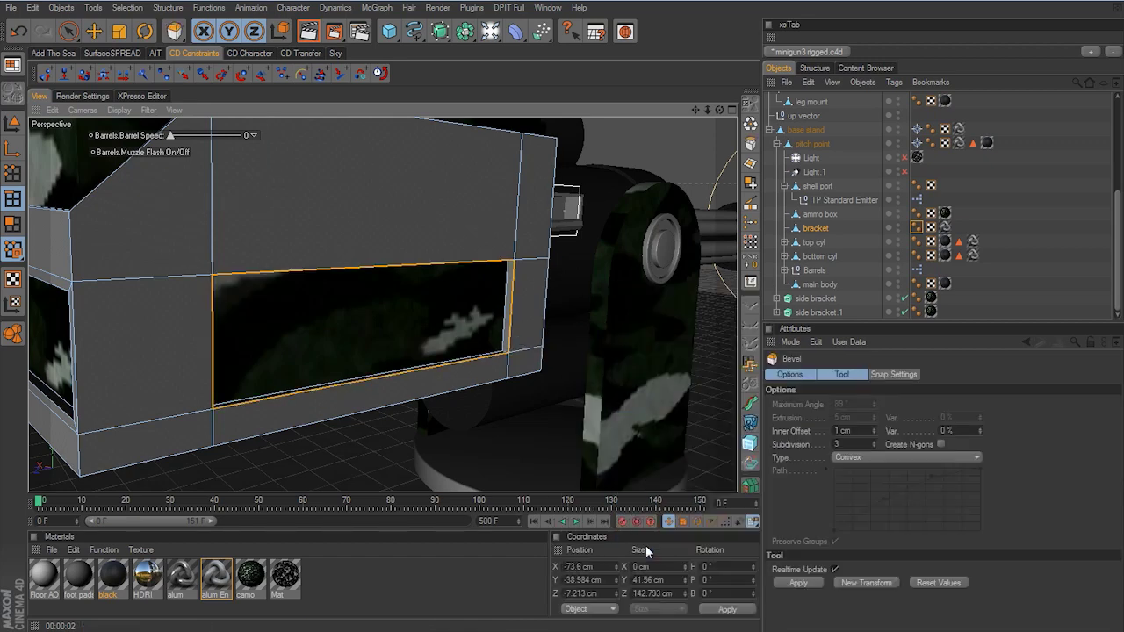
left_click(798, 583)
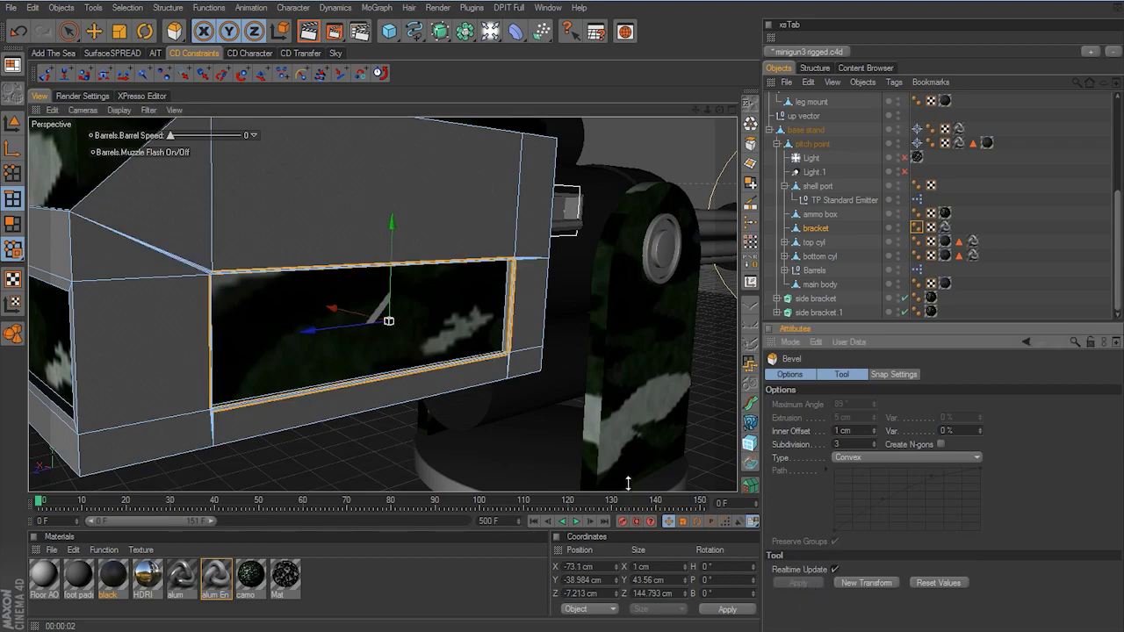
Bevel the outer edge loop of the bracket's rear opening with a 1 cm inner offset and 3 convex subdivisions
left_click_drag(626, 476, 565, 327, "alt")
middle_click_drag(565, 327, 575, 326, "alt")
scroll(574, 324, "up", 3)
key("u")
key("l")
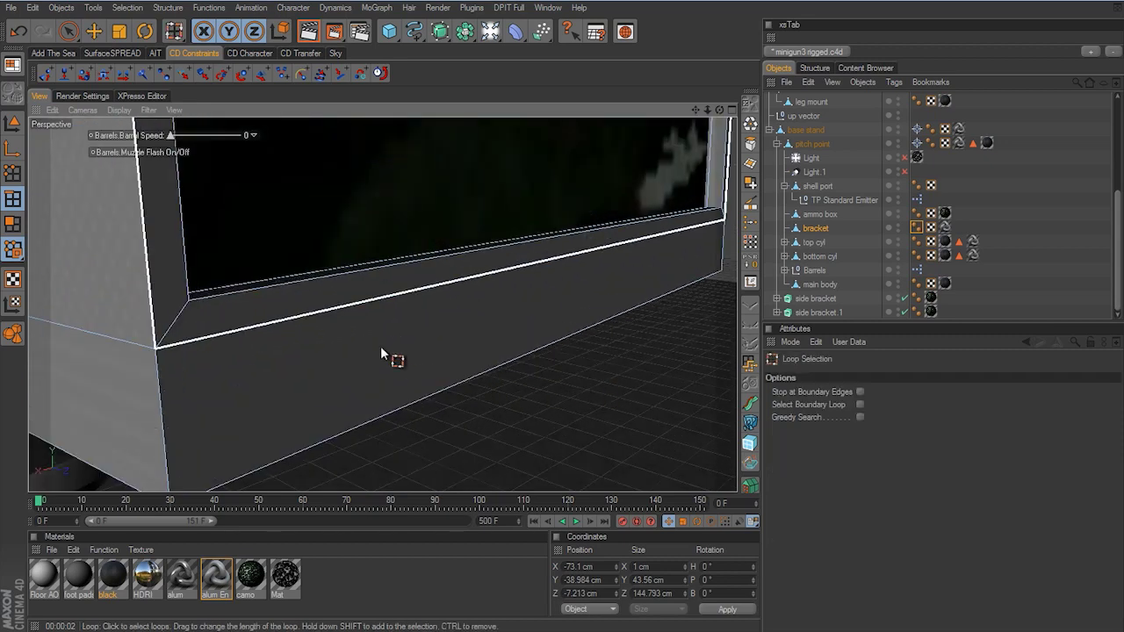
left_click(322, 282)
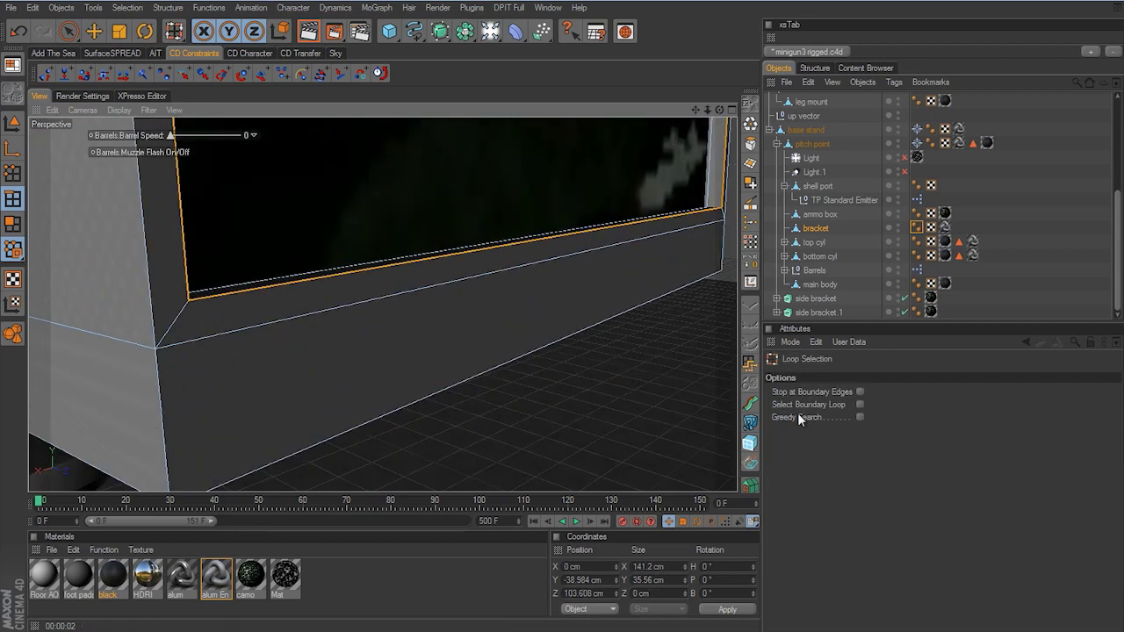
right_click(649, 380)
left_click(667, 552)
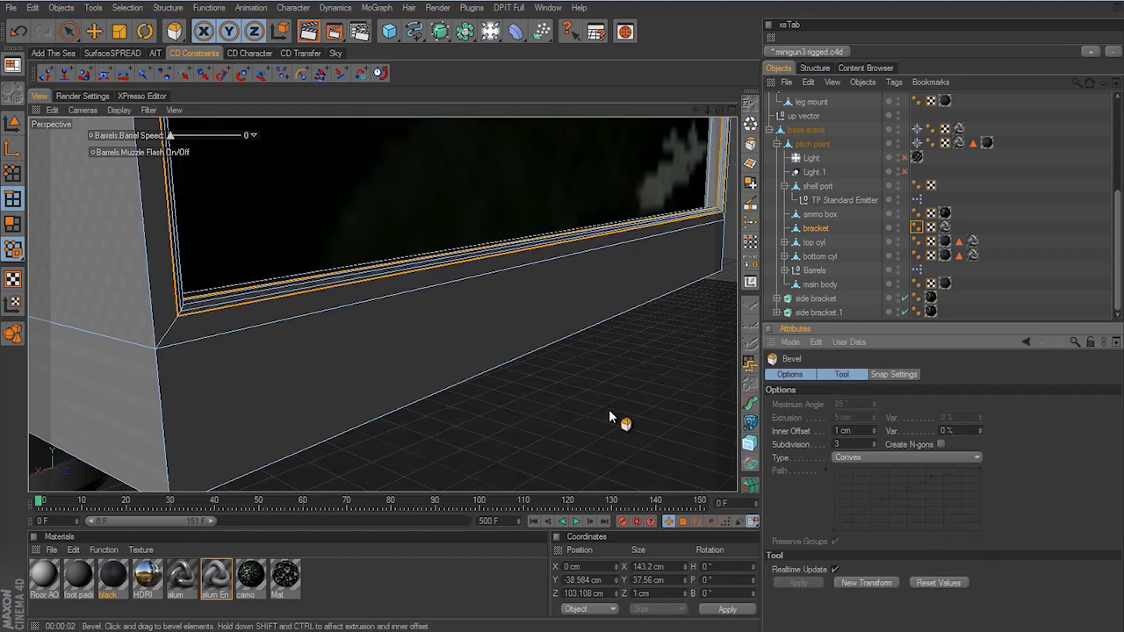
left_click(1035, 264)
Select the outer edge loop along the top rim of the bracket with Loop Selection
left_click_drag(685, 316, 644, 325, "alt")
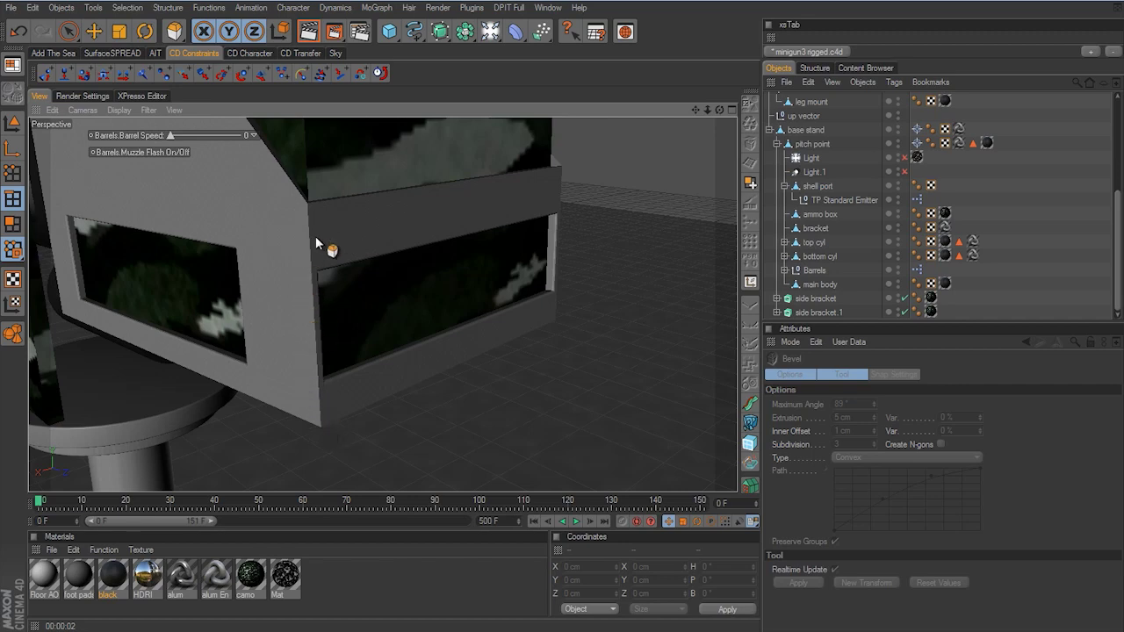
left_click(821, 228)
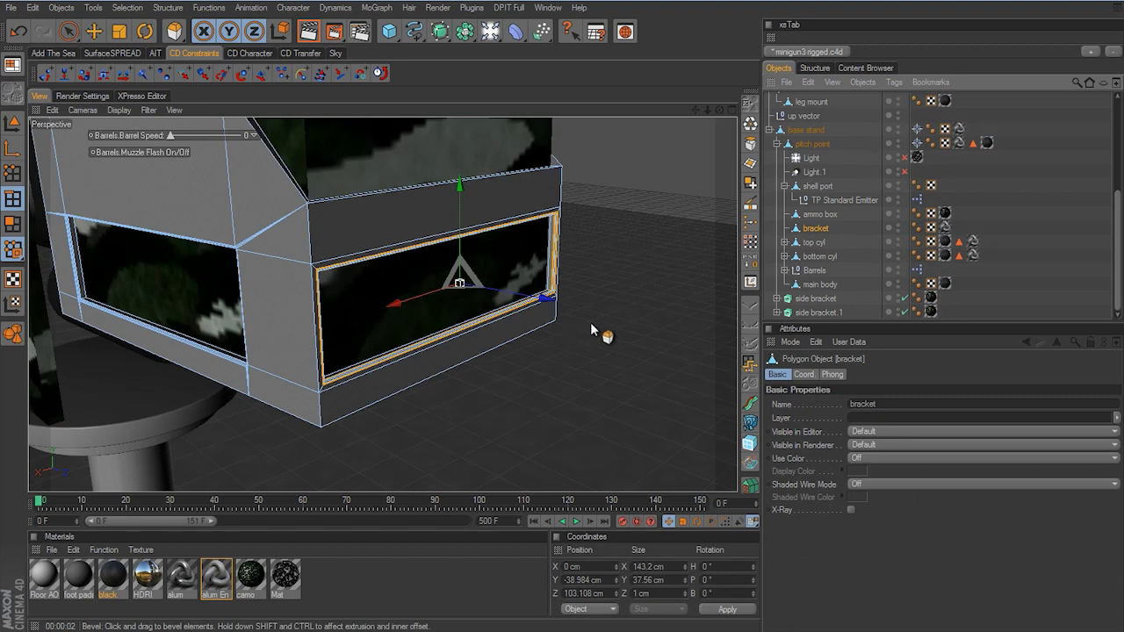
key("u")
key("l")
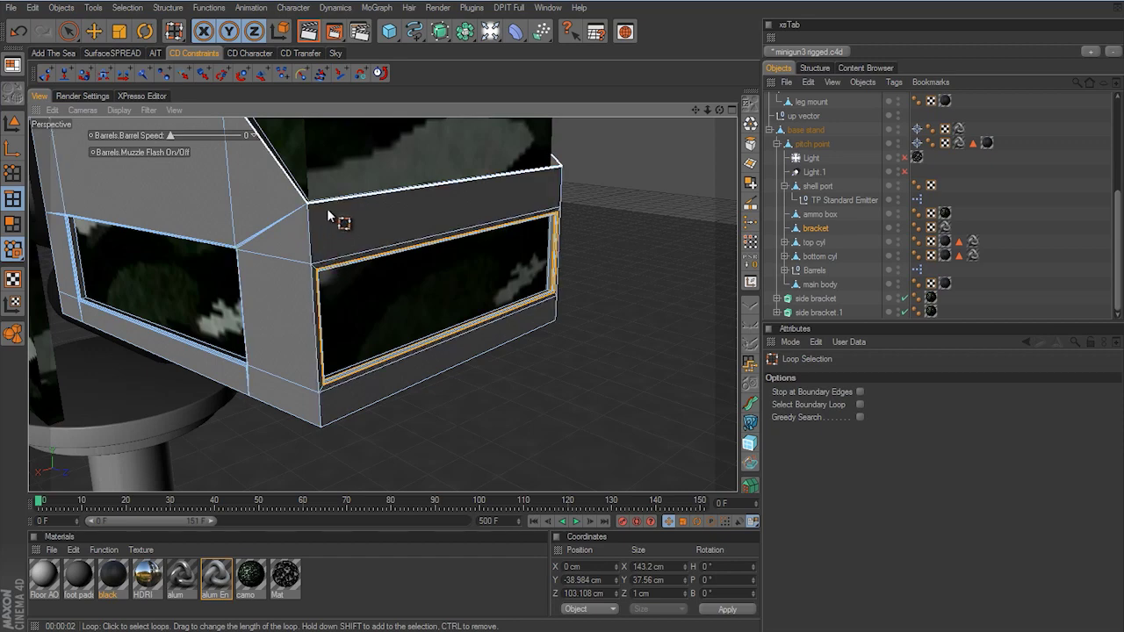
left_click_drag(337, 209, 561, 325, "alt")
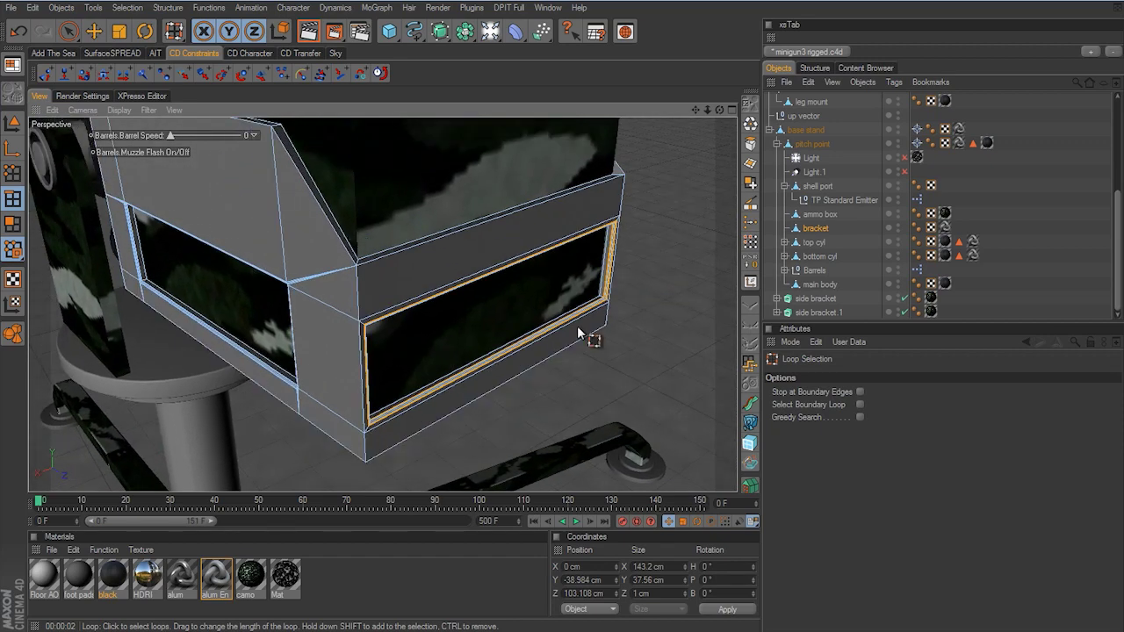
scroll(578, 332, "up", 3)
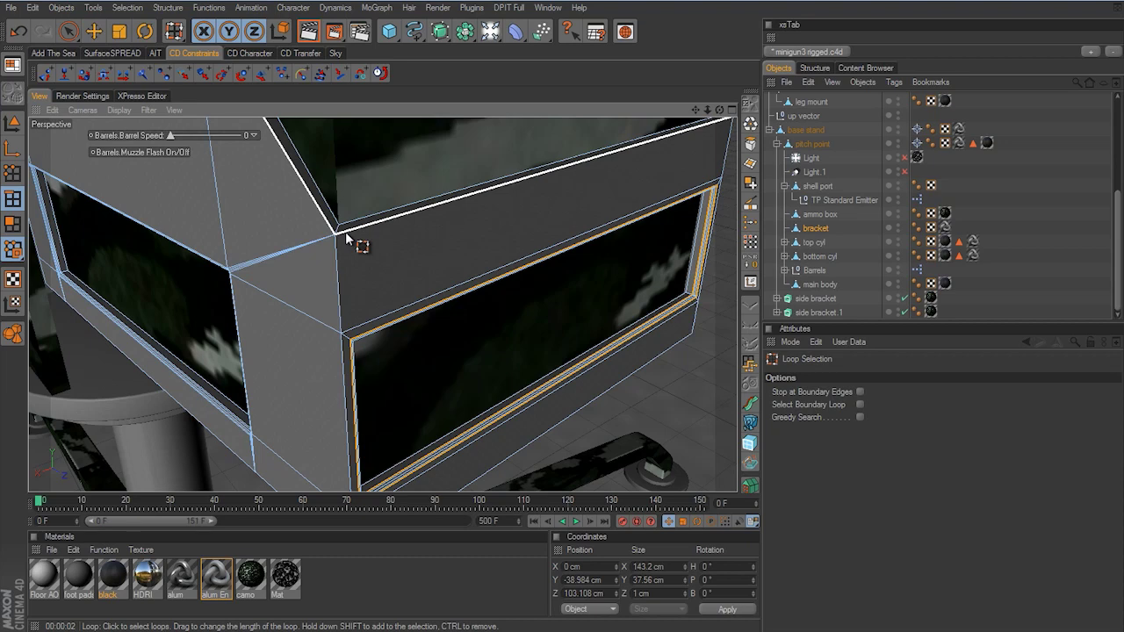
left_click(345, 232)
scroll(554, 325, "down", 5)
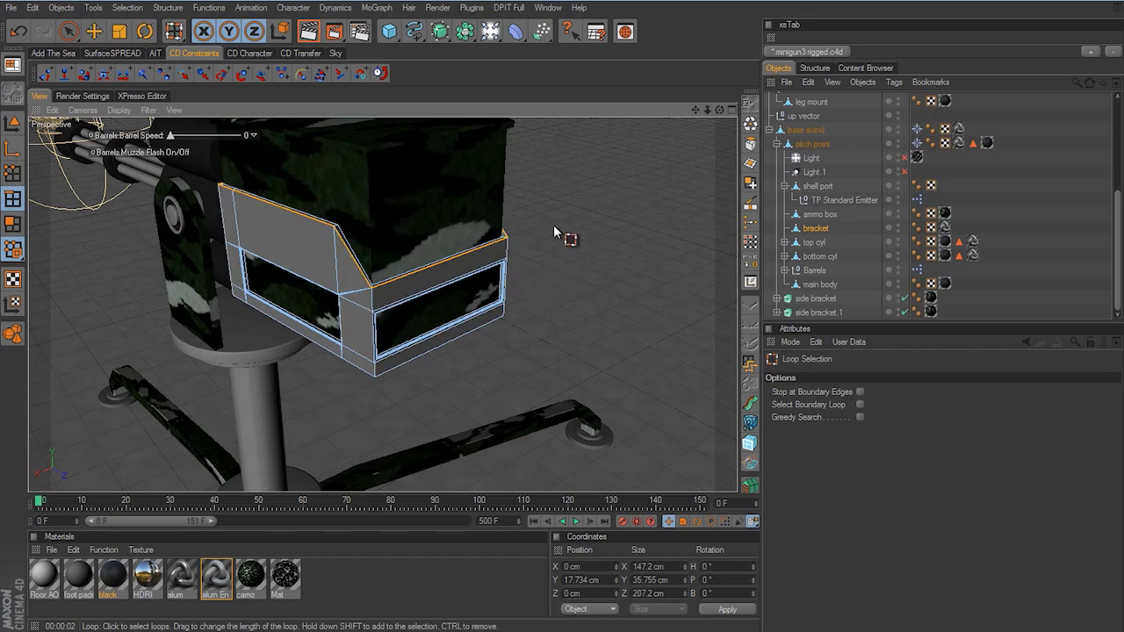
scroll(553, 226, "up", 2)
scroll(571, 323, "up", 4)
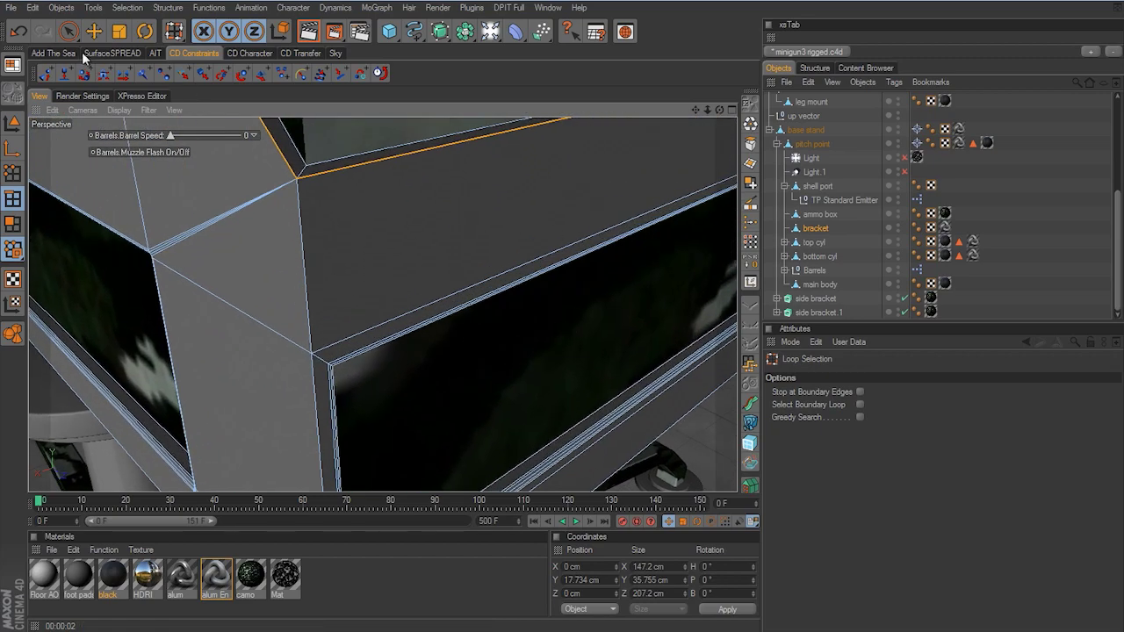
Add the vertical edges at both rear corners of the bracket to the edge selection
left_click(69, 31)
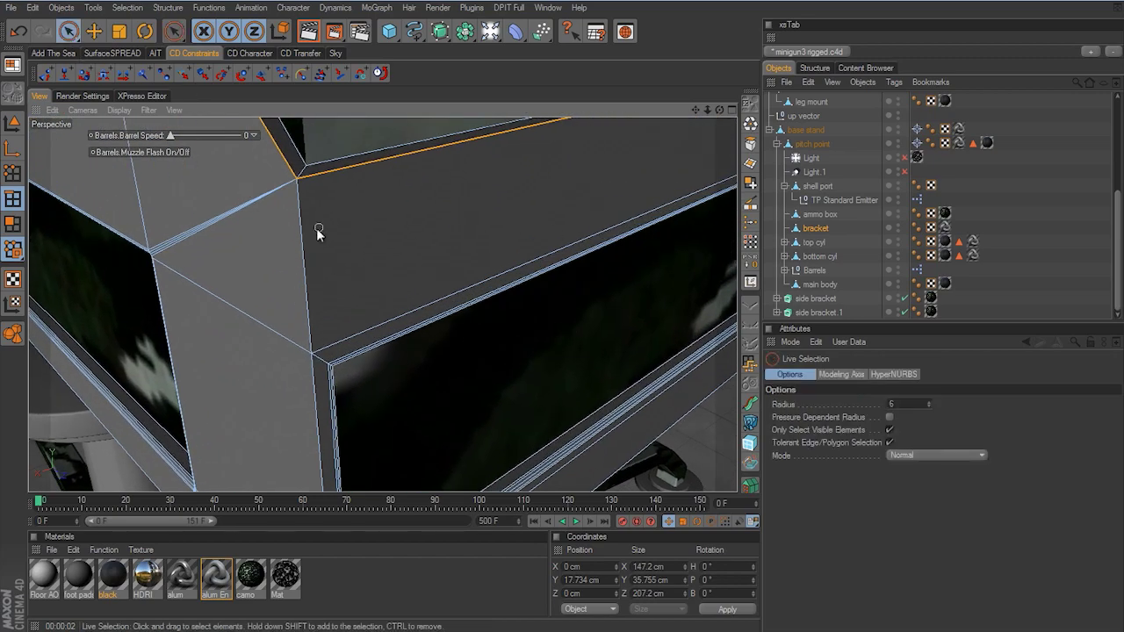
left_click(300, 236, "shift")
scroll(519, 327, "down", 5)
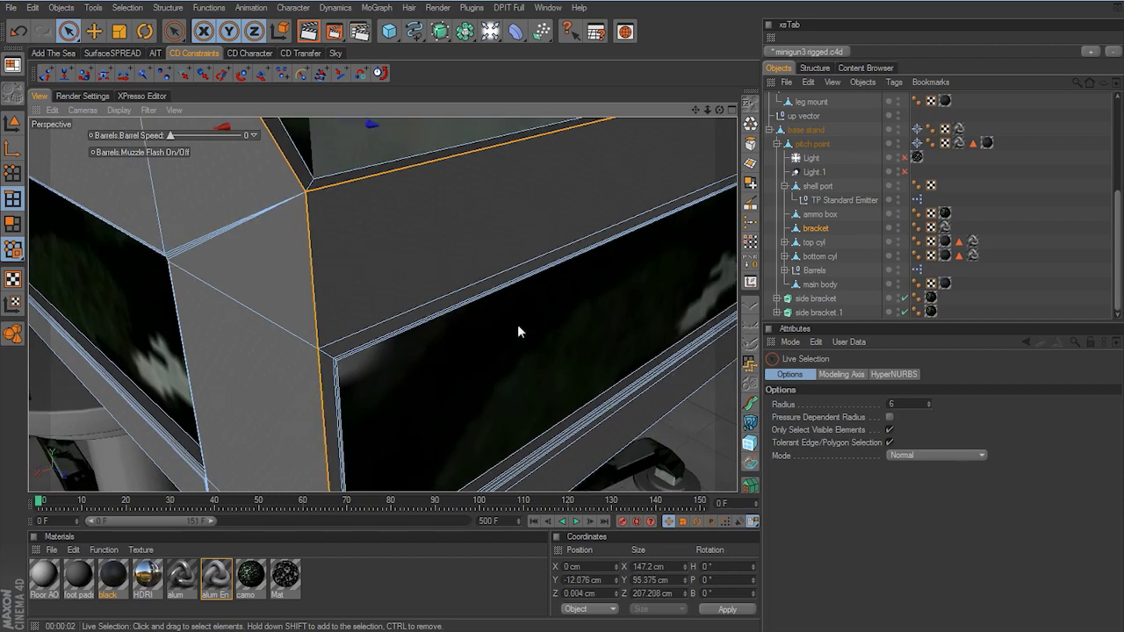
scroll(487, 354, "up", 5)
left_click(291, 209, "shift")
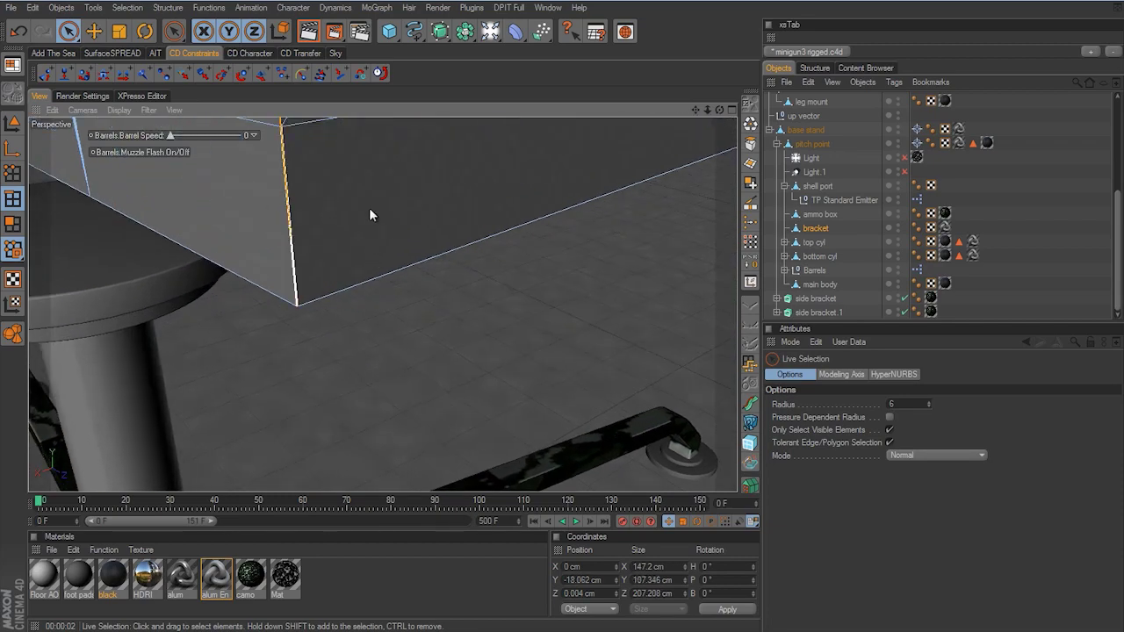
scroll(542, 331, "down", 4)
left_click_drag(543, 332, 522, 211, "alt")
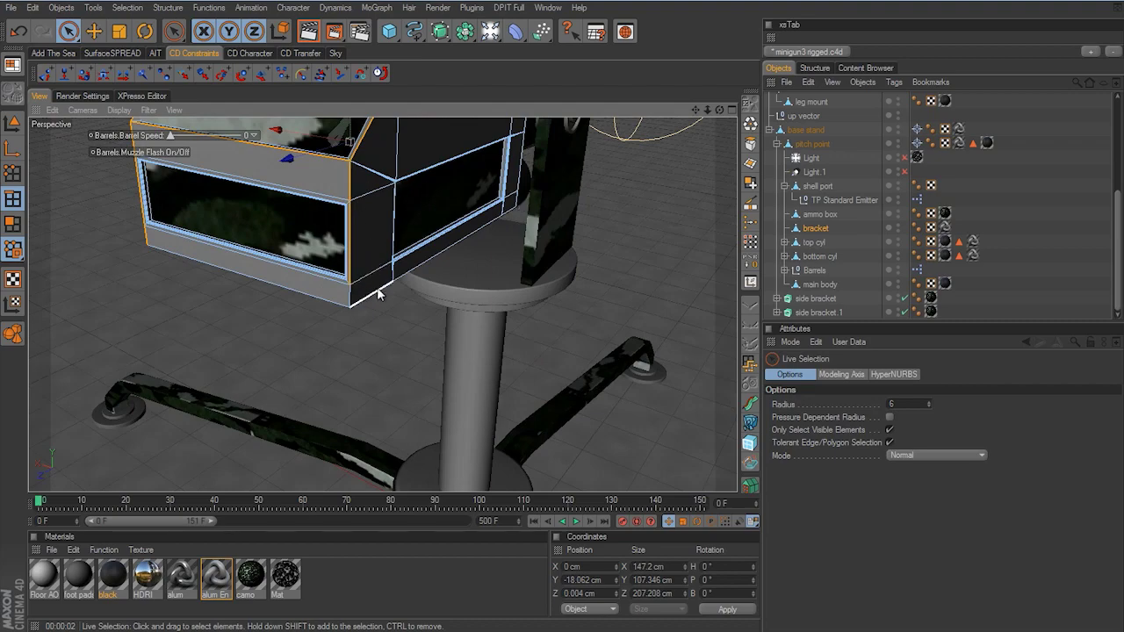
left_click(333, 301, "shift")
left_click_drag(396, 310, 561, 326, "alt")
scroll(565, 323, "up", 4)
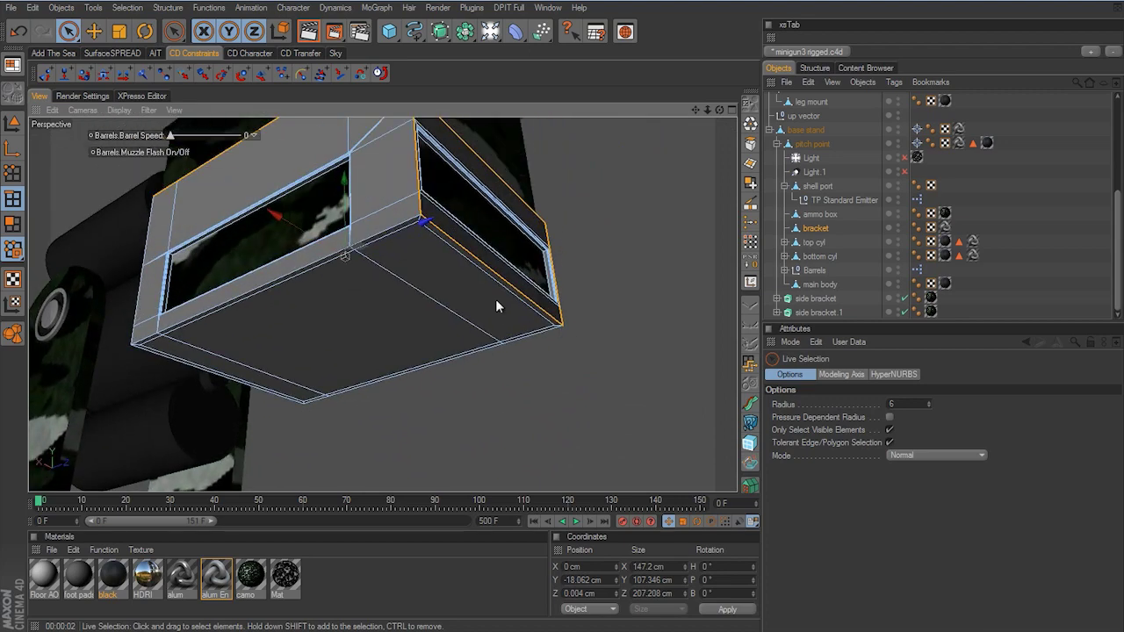
Extend the edge selection with the bracket's outer bottom loop and the vertical edges at both front corners
key("u")
key("l")
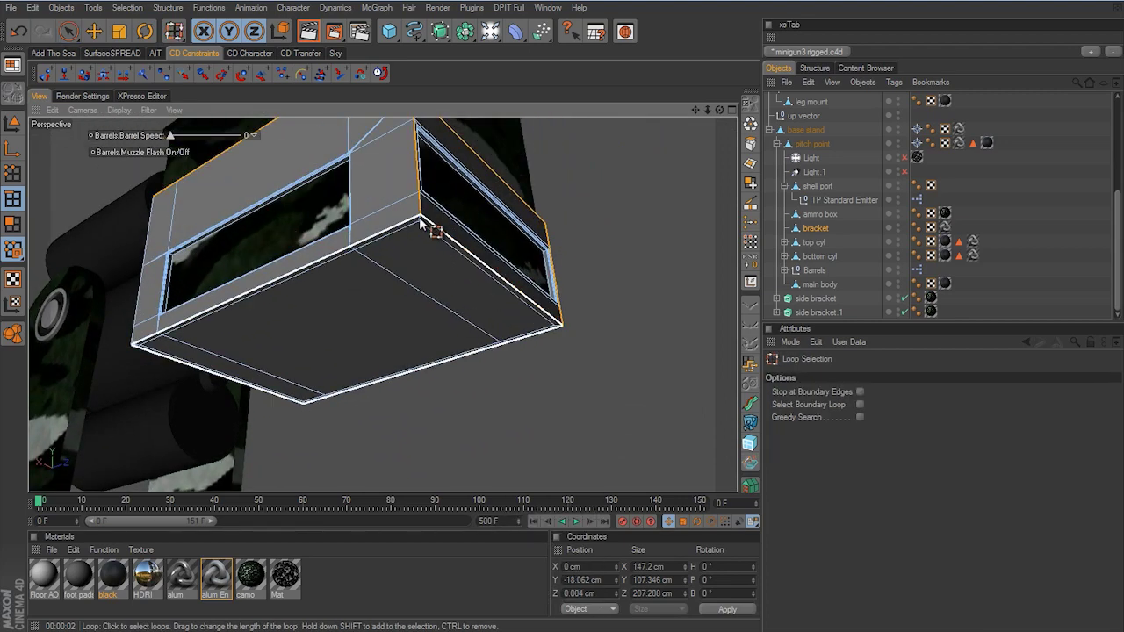
left_click(419, 216)
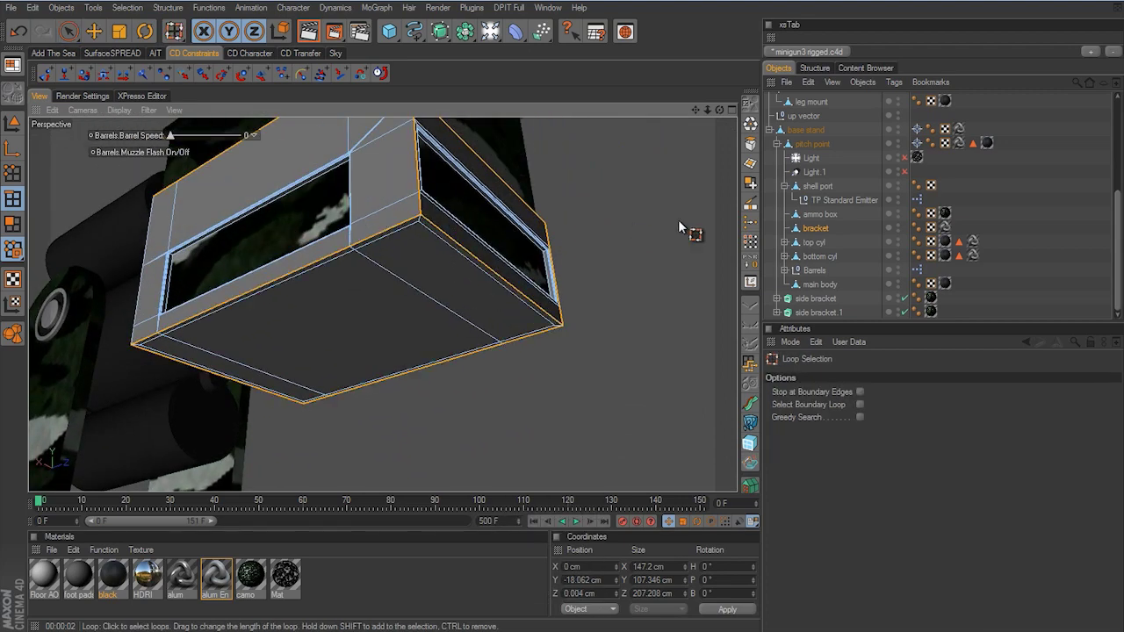
key("space")
left_click_drag(678, 219, 334, 323, "alt")
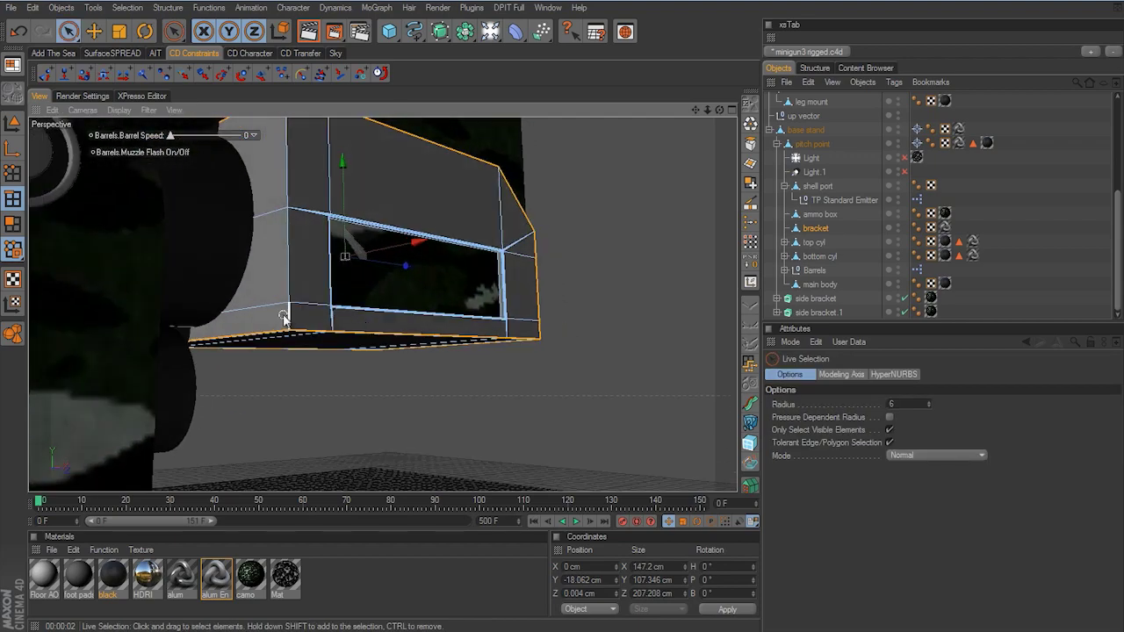
left_click(287, 281, "shift")
left_click_drag(273, 192, 422, 211, "alt")
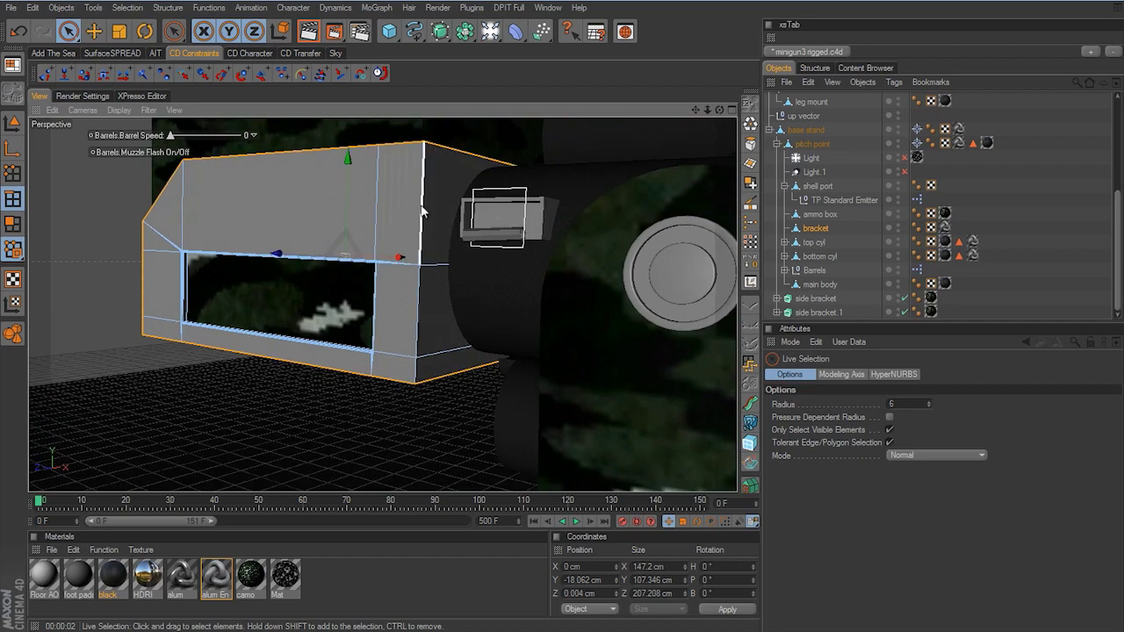
left_click(422, 210, "shift")
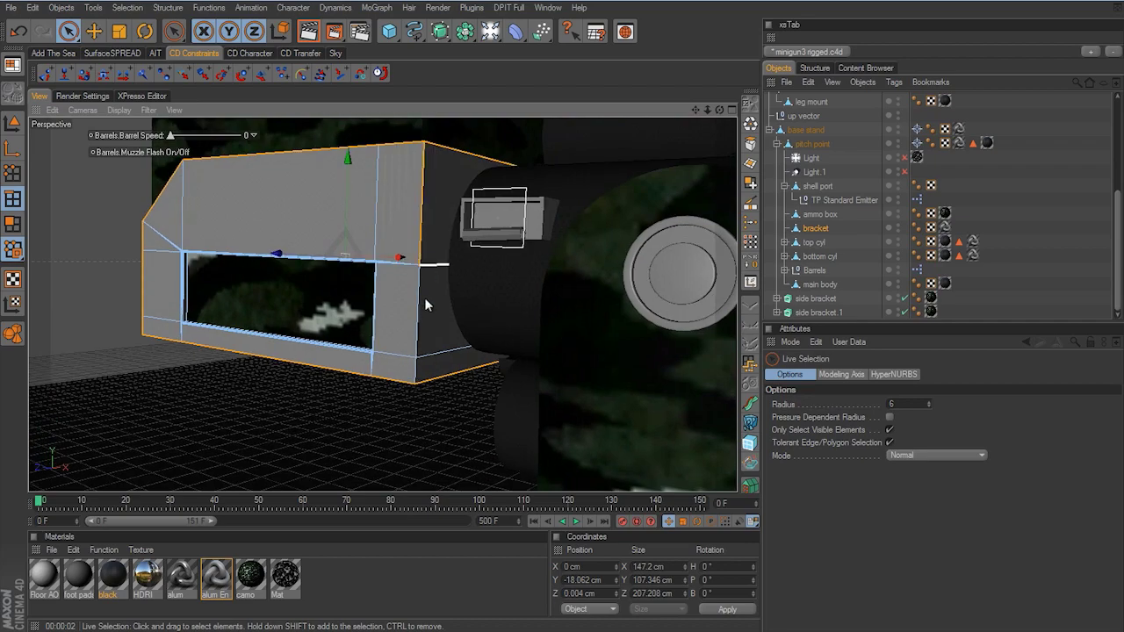
Bevel the bracket's selected outer edges with an inner offset of about 1.02 cm and 3 convex subdivisions, and deselect the bracket
right_click(548, 327)
left_click(595, 556)
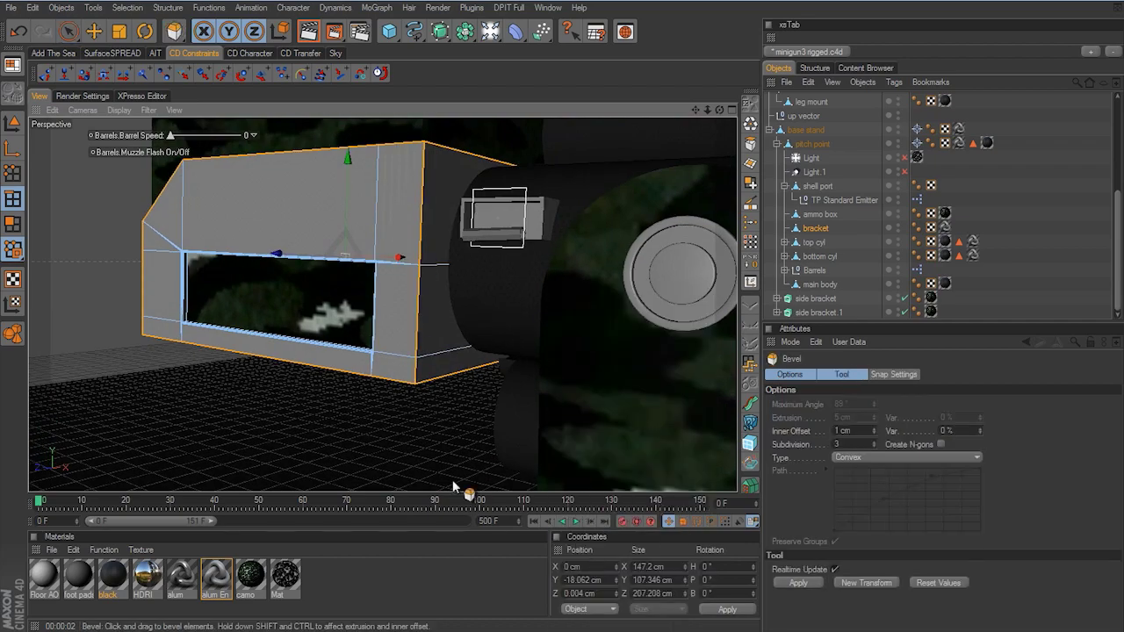
mouse_move(392, 413)
left_mouse_down("alt")
mouse_move(572, 328)
mouse_move(392, 414)
left_mouse_up("alt")
right_click_drag(393, 413, 564, 332, "alt")
left_click_drag(377, 284, 564, 327)
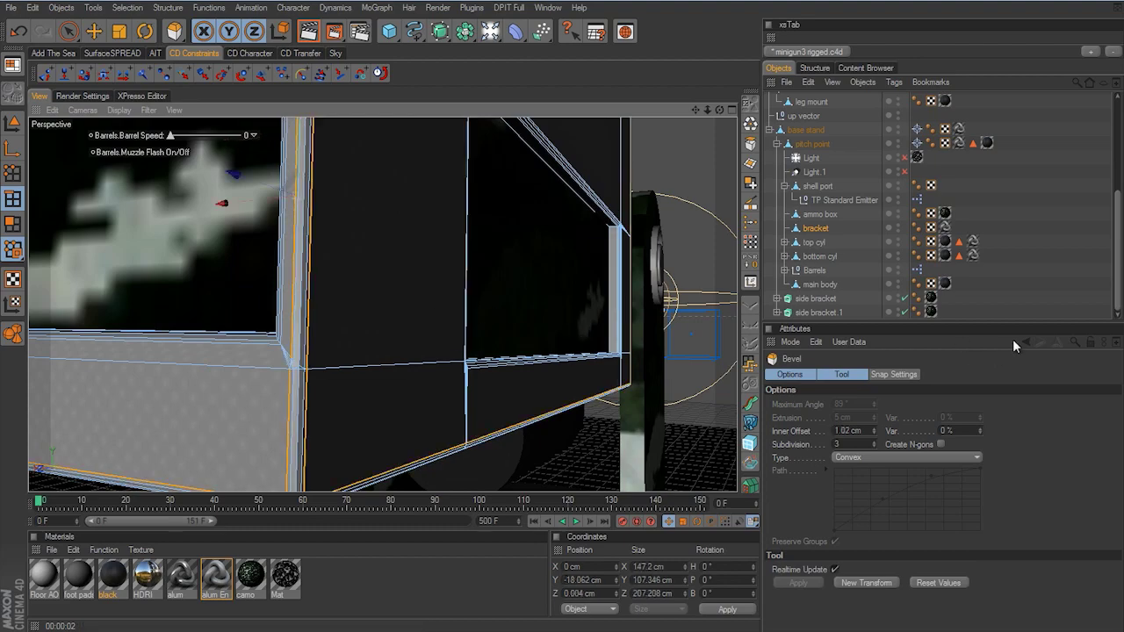
left_click(1037, 288)
Render a rear three-quarter view of the minigun with the beveled bracket
right_click_drag(556, 268, 554, 324, "alt")
left_click_drag(554, 324, 371, 104, "alt")
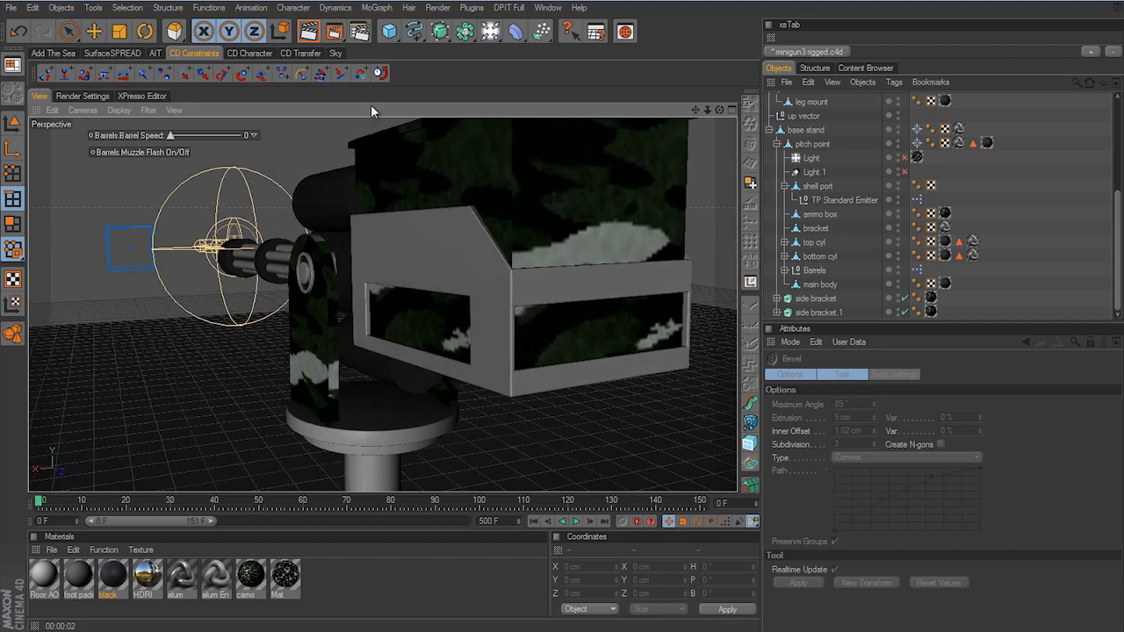
left_click(311, 34)
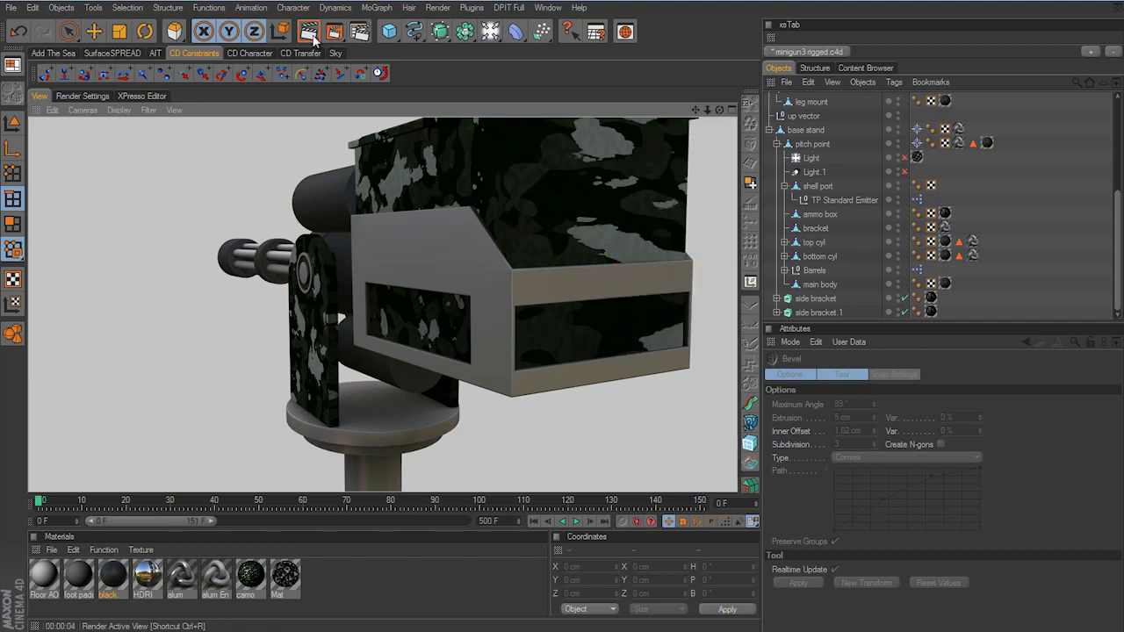
Examine the beveled mesh up close where the bracket's top rim meets its rear vertical corner
mouse_move(491, 280)
left_mouse_down("alt")
mouse_move(530, 285)
mouse_move(561, 324)
mouse_move(511, 283)
left_mouse_up("alt")
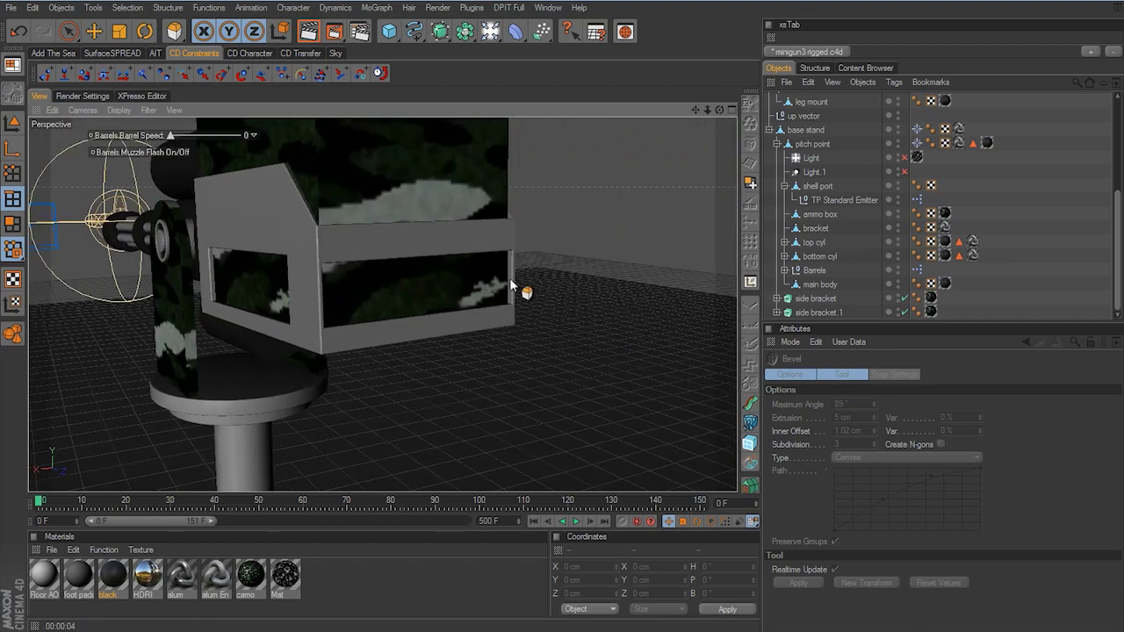
right_click_drag(511, 283, 563, 323, "alt")
middle_click_drag(563, 323, 562, 325, "alt")
mouse_move(562, 325)
left_mouse_down("alt")
mouse_move(530, 307)
mouse_move(561, 325)
mouse_move(553, 317)
left_mouse_up("alt")
right_click_drag(553, 317, 563, 326, "alt")
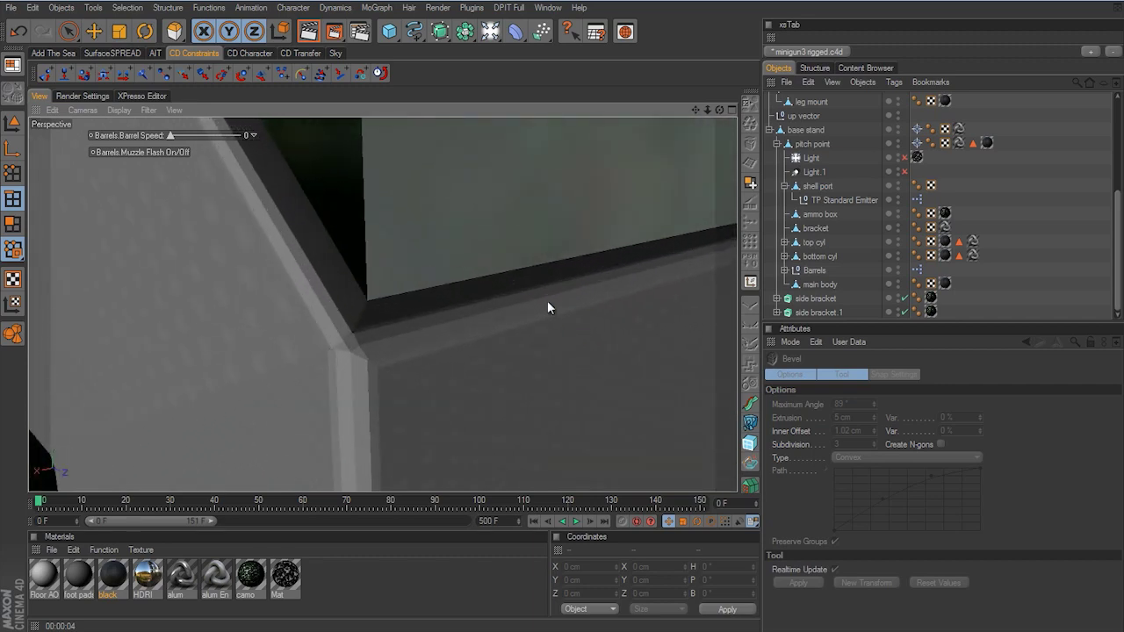
left_click(826, 214)
left_click(818, 230)
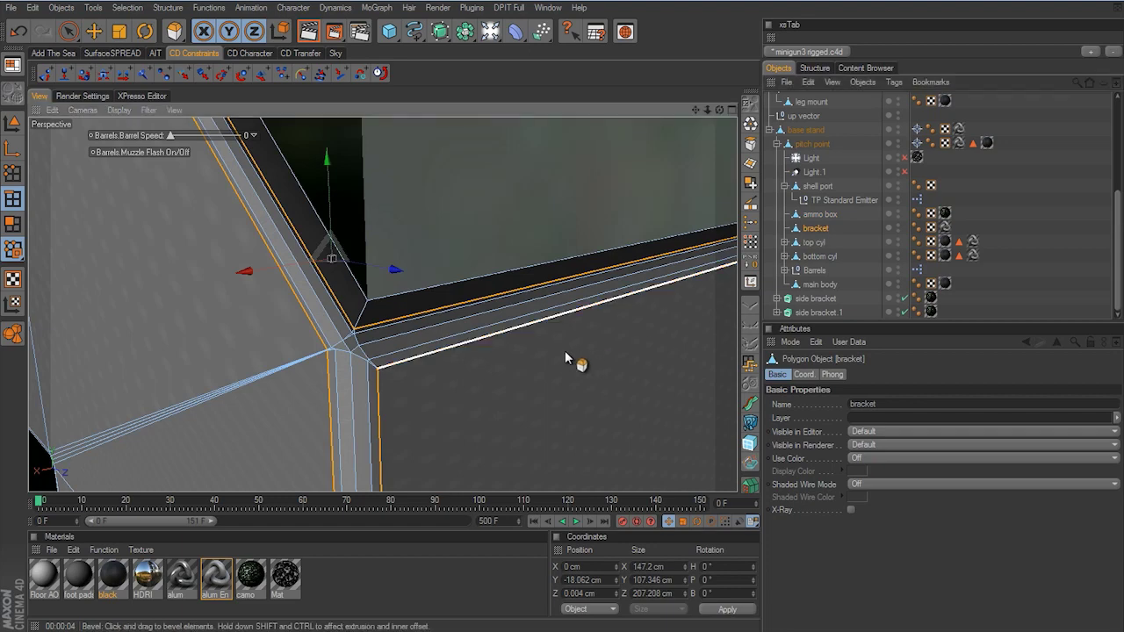
left_click_drag(565, 352, 562, 325, "alt")
middle_click_drag(563, 326, 564, 325, "alt")
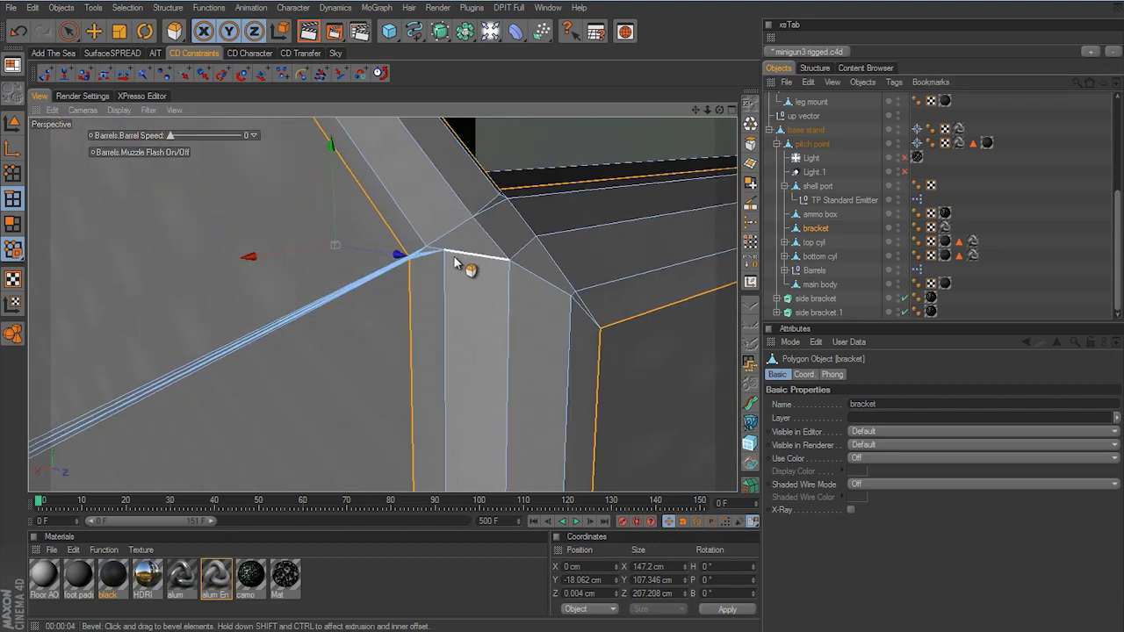
Undo the bevel on the bracket's outer edges
key("ctrl+z")
key("ctrl+z")
key("ctrl+z")
key("ctrl+z")
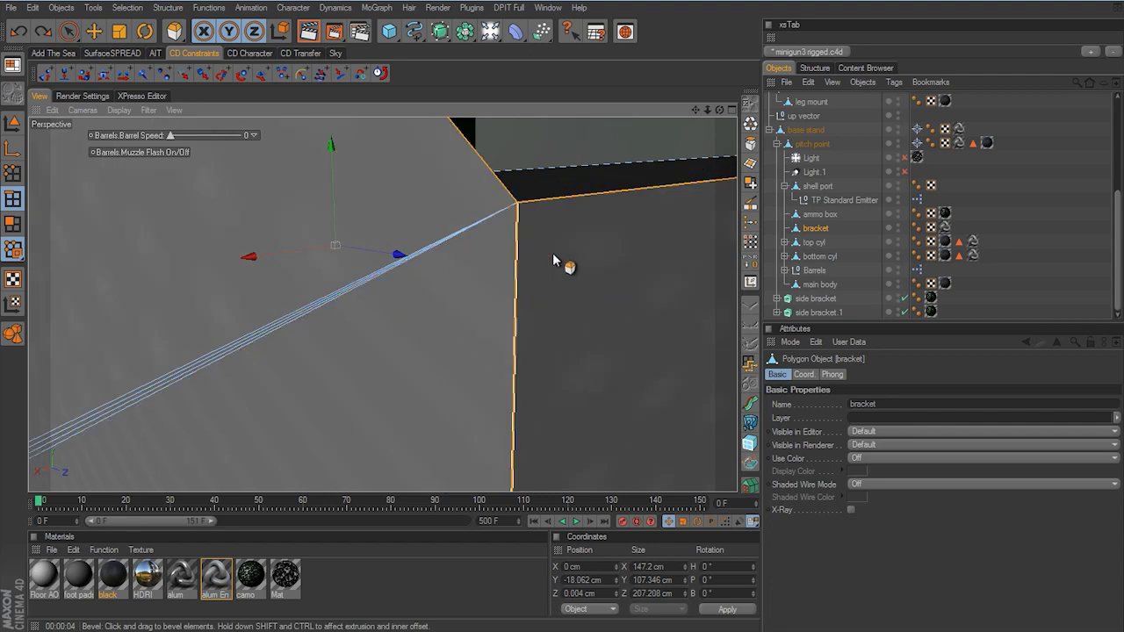
left_click_drag(565, 255, 561, 326, "alt")
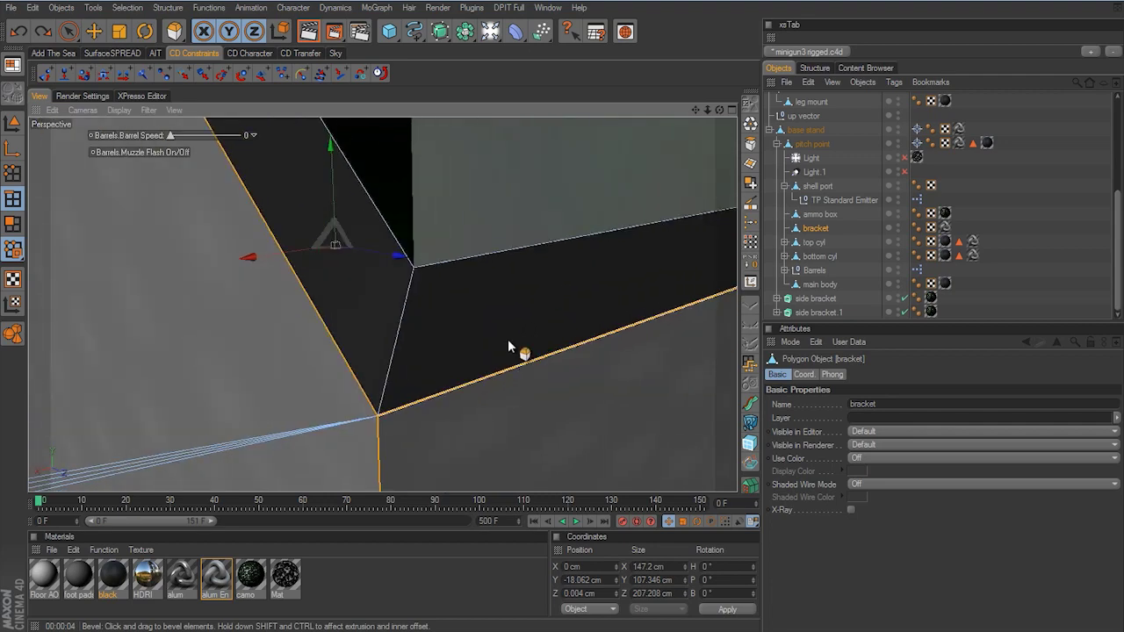
left_click_drag(496, 321, 576, 325)
key("ctrl+z")
scroll(512, 313, "down", 3)
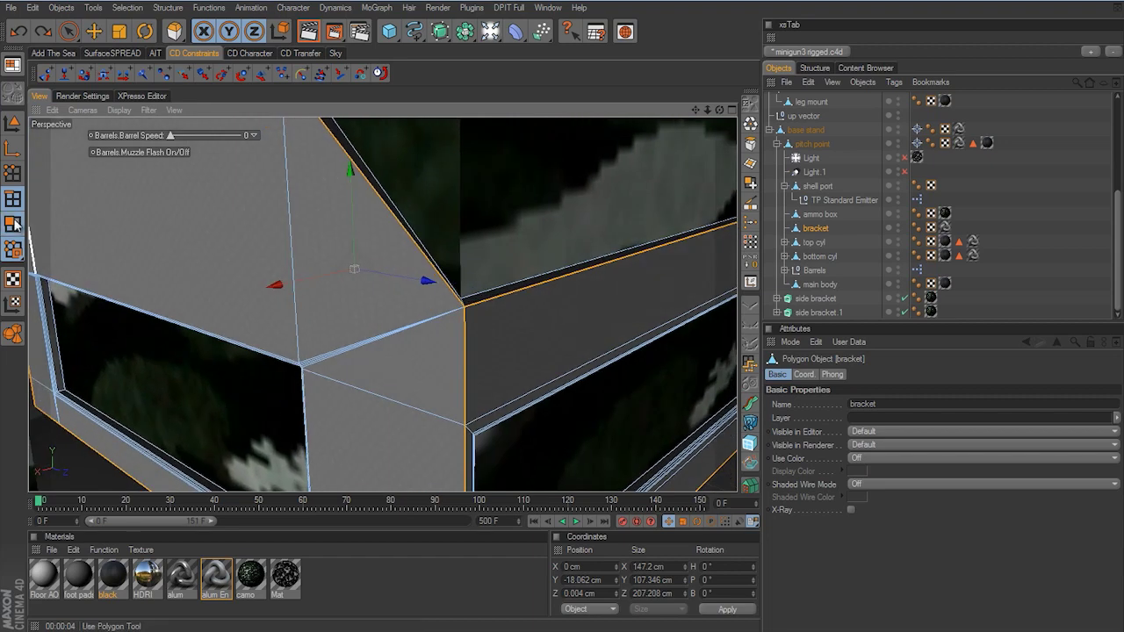
Delete the corner polygons and the thin slivers between them near the sloped rim on both sides of the bracket
left_click(12, 225)
left_click(74, 32)
left_click(89, 41)
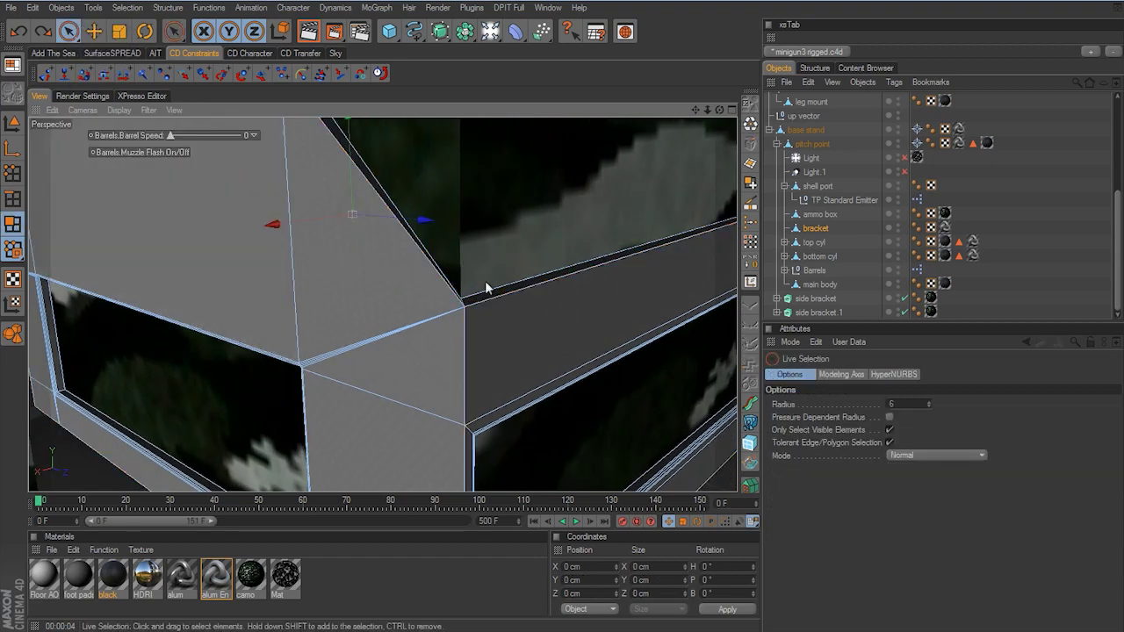
right_click_drag(541, 367, 565, 324, "alt")
left_click(349, 381)
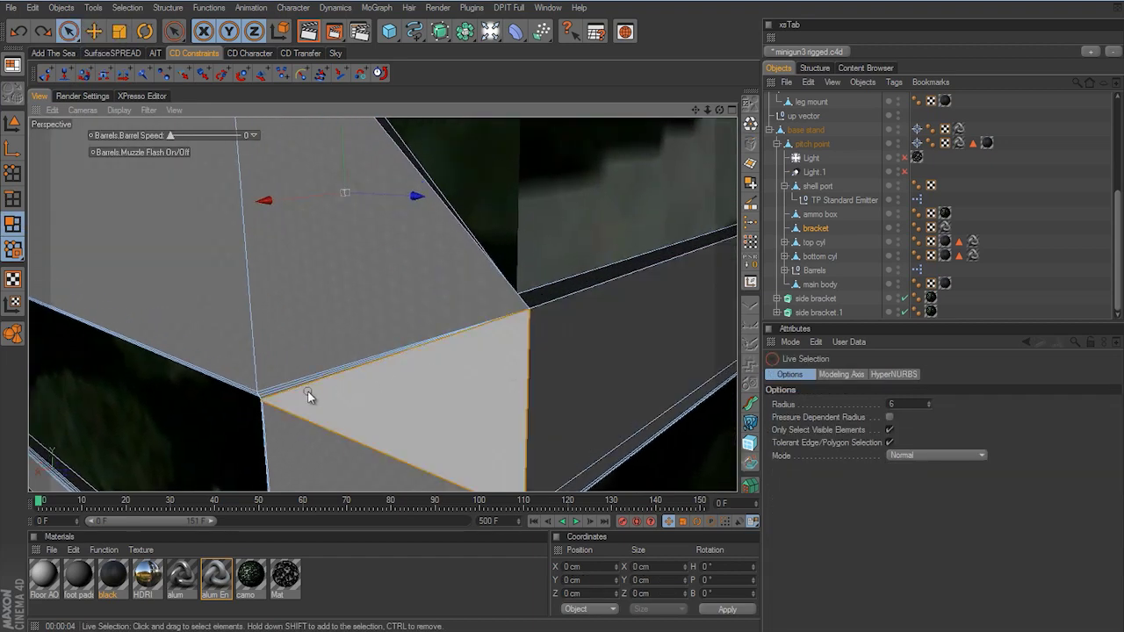
left_click_drag(297, 390, 289, 374)
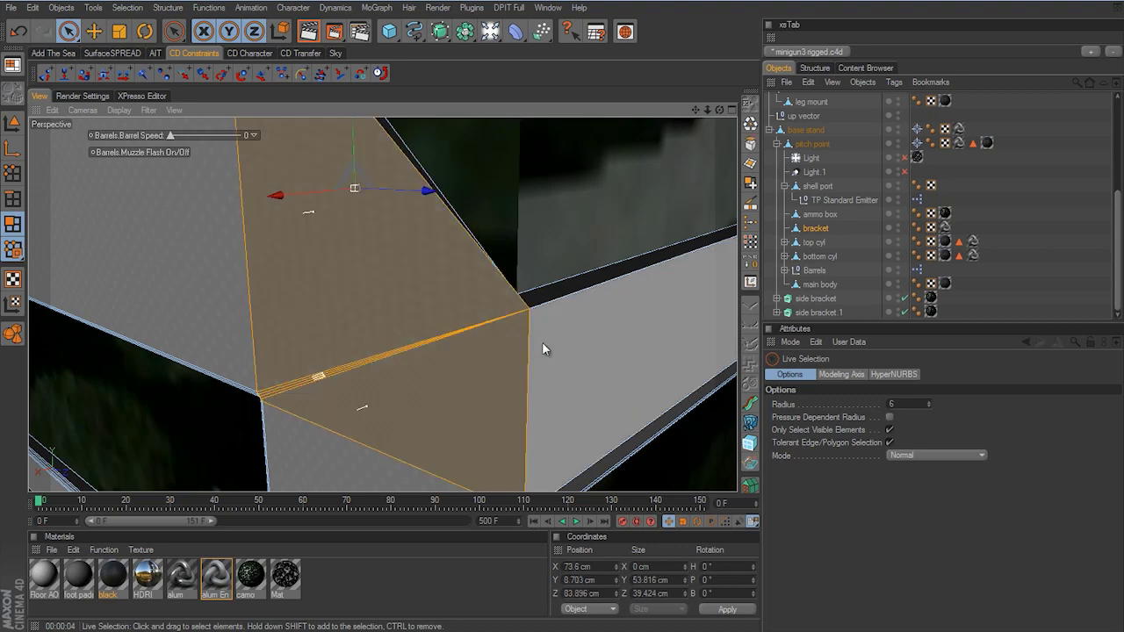
right_click_drag(542, 342, 545, 341, "alt")
left_click_drag(545, 340, 543, 341, "alt")
mouse_move(544, 341)
middle_mouse_down("alt")
mouse_move(554, 320)
mouse_move(544, 344)
middle_mouse_up("alt")
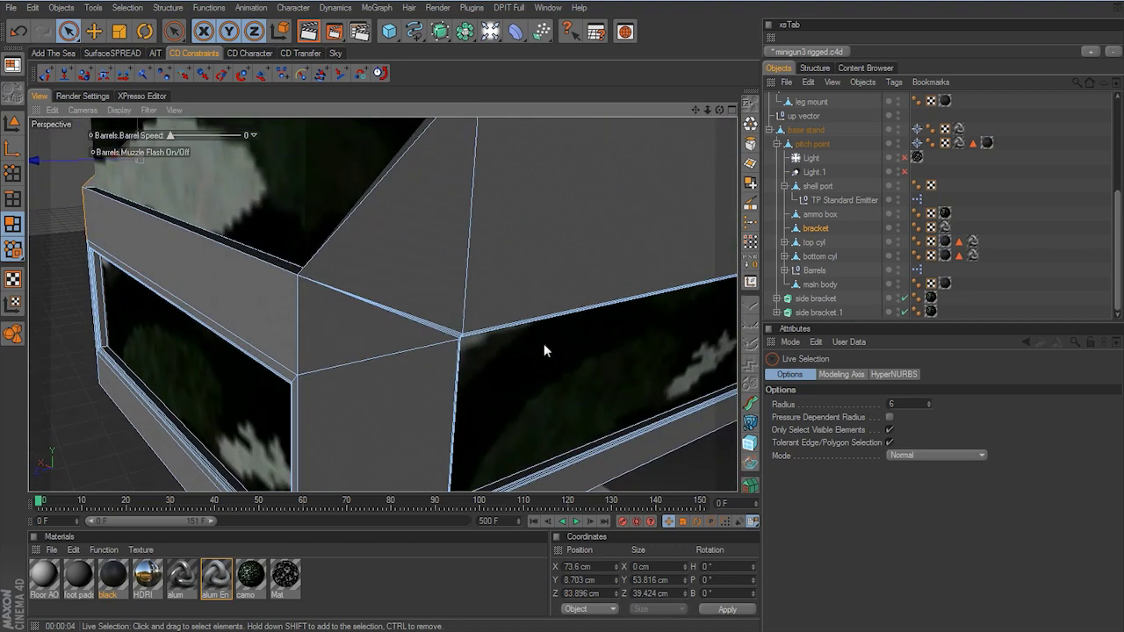
left_click_drag(400, 276, 408, 318, "shift")
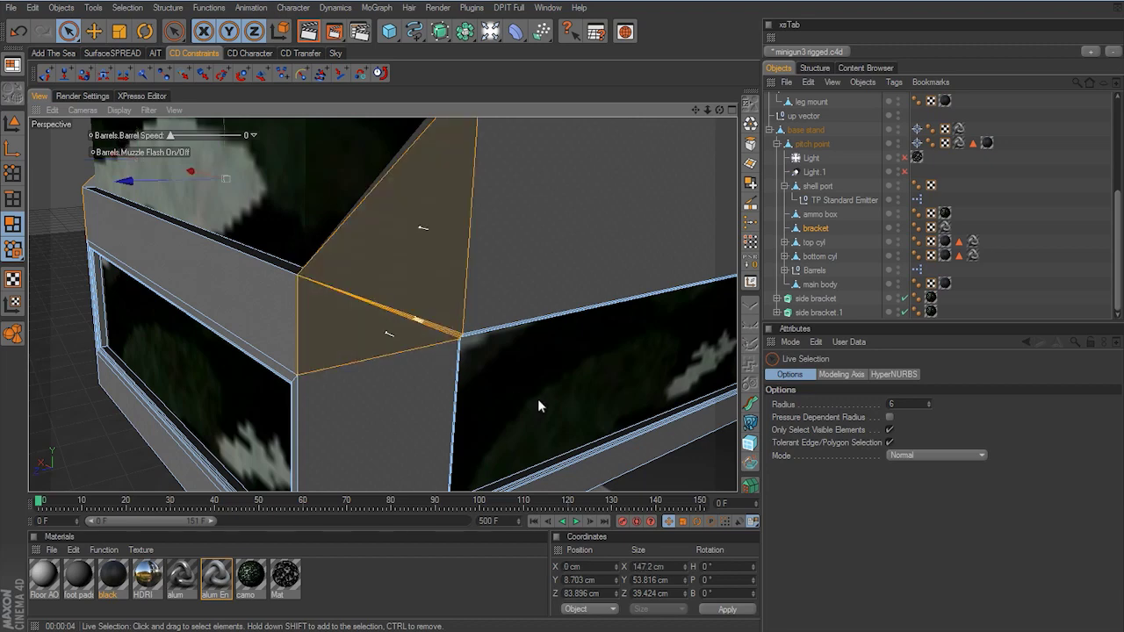
key("Delete")
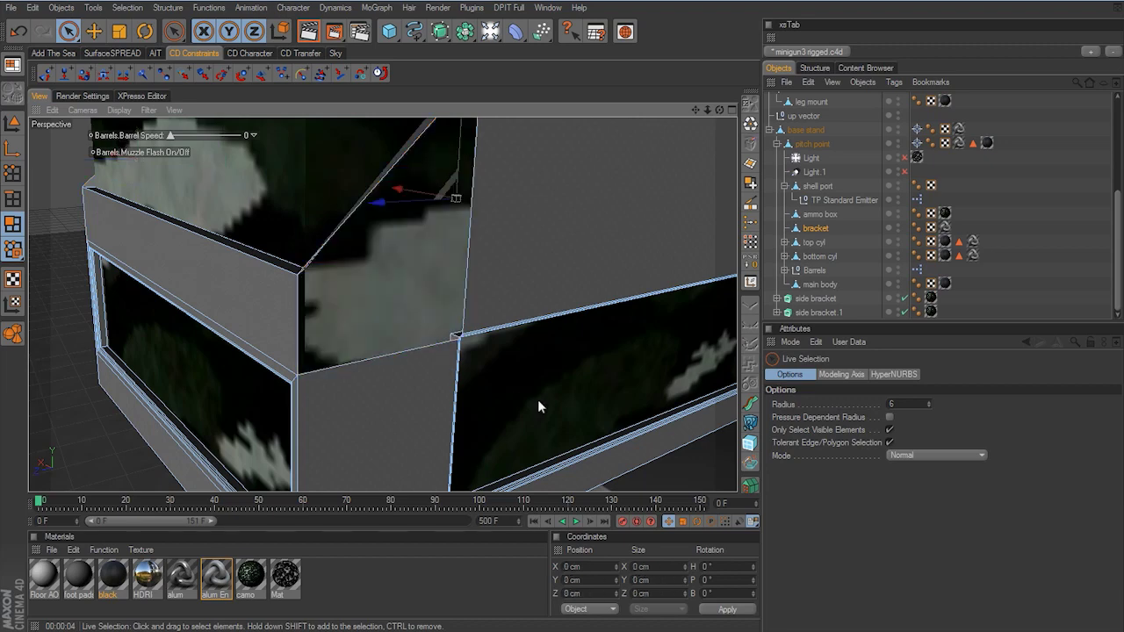
Close the polygon holes at the corners on both sides of the bracket
right_click(548, 256)
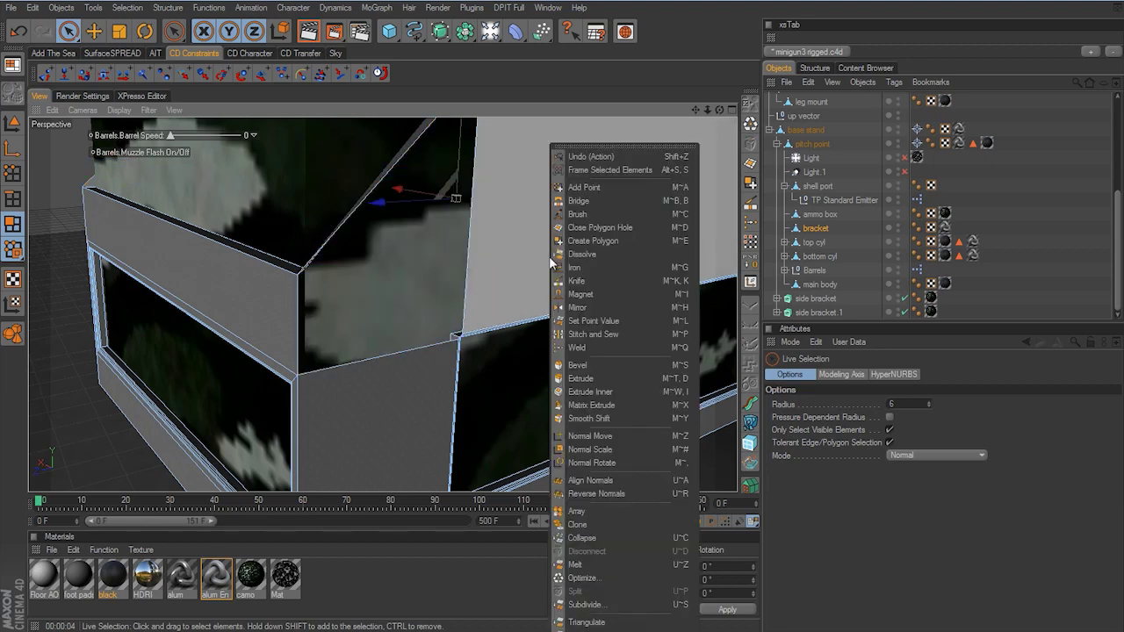
left_click(597, 228)
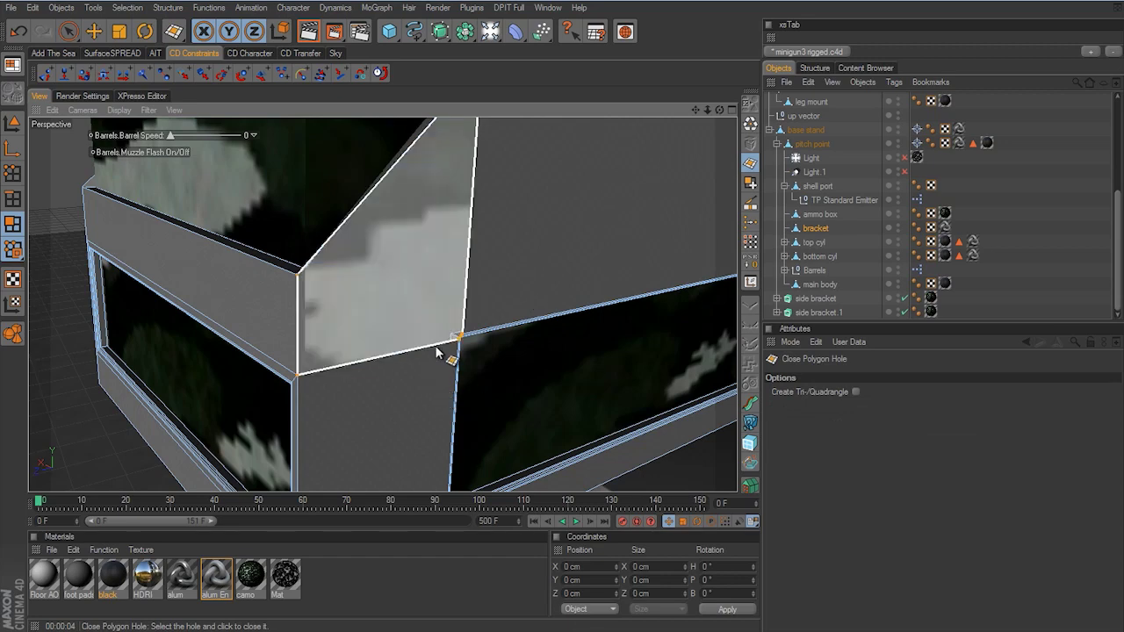
left_click(436, 350)
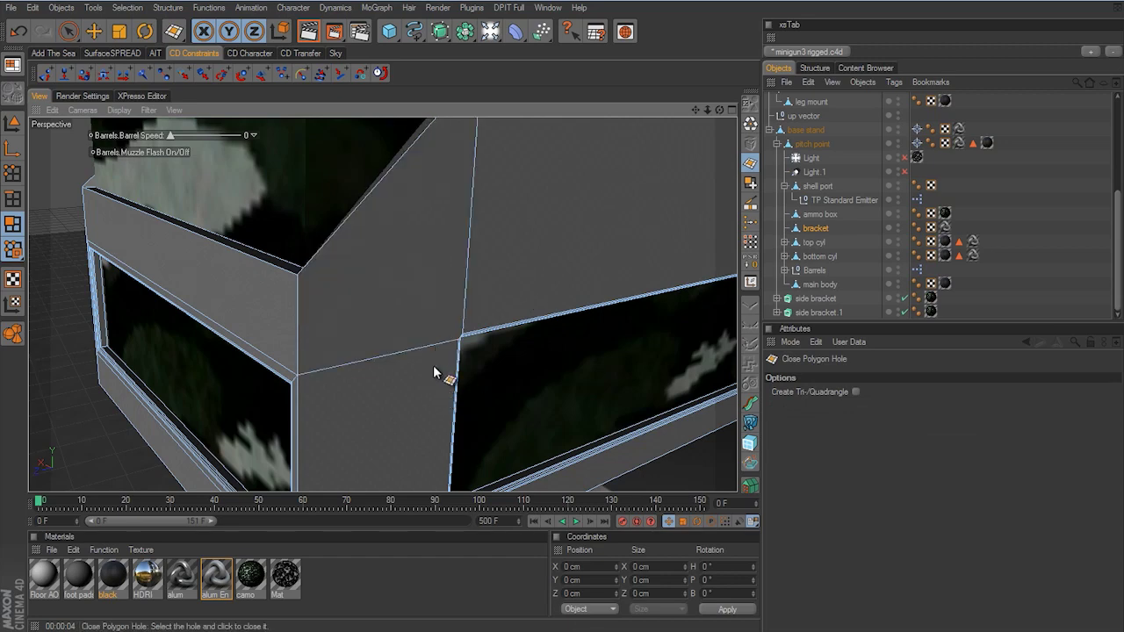
left_click_drag(433, 365, 694, 360, "alt")
left_click(454, 387)
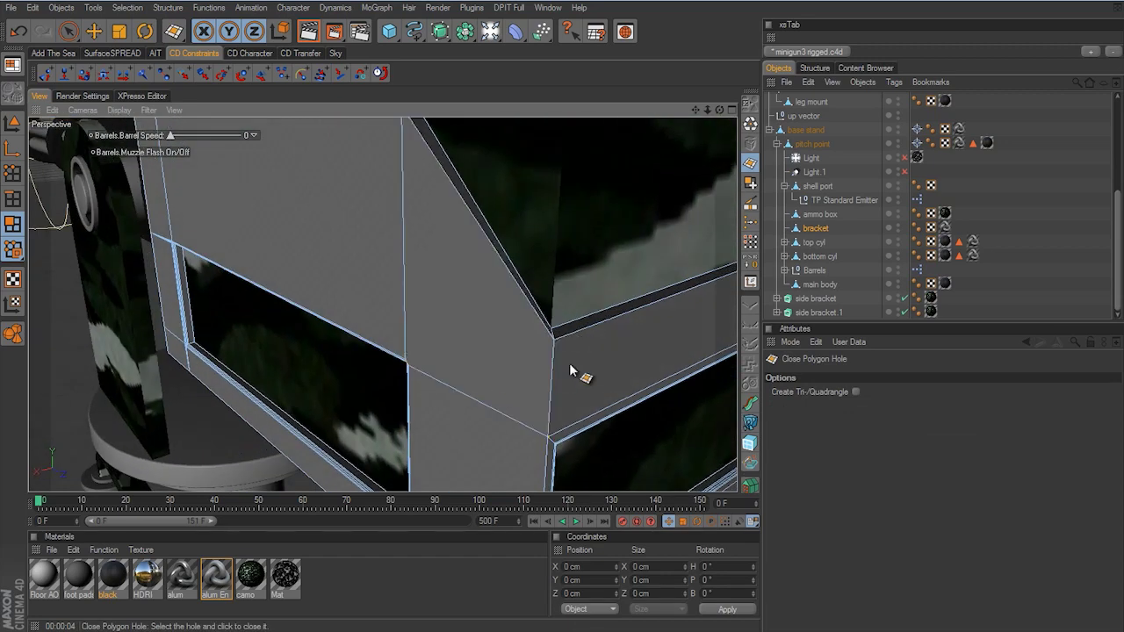
left_click_drag(605, 353, 561, 327, "alt")
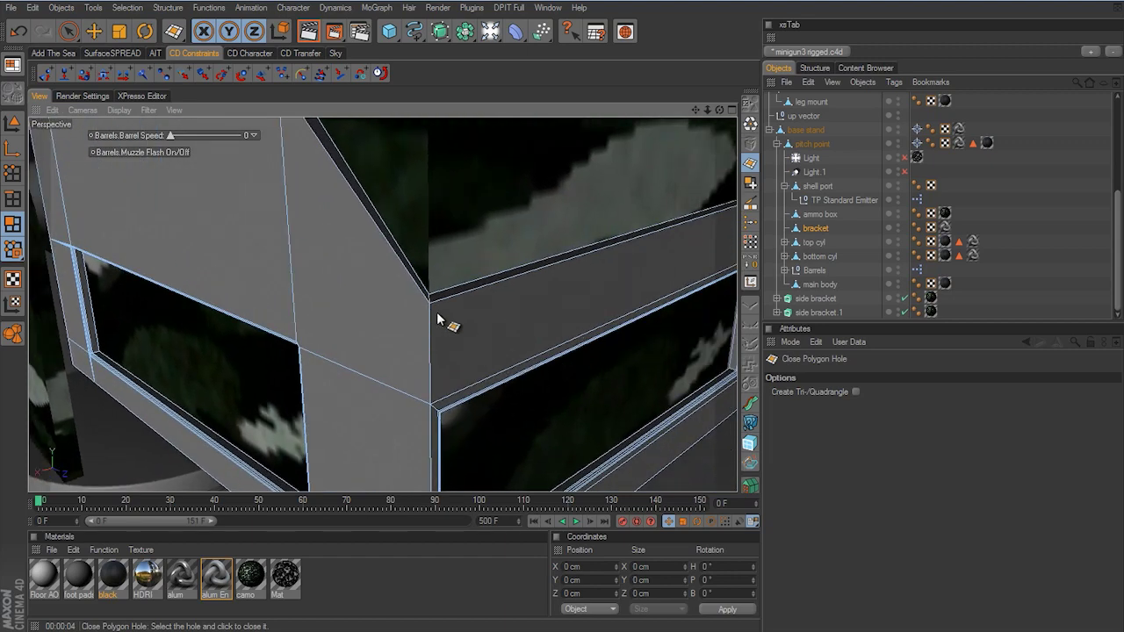
Bevel the bracket's selected outer edges with an inner offset of about 0.42 cm and 3 convex subdivisions
left_click(13, 198)
right_click(499, 304)
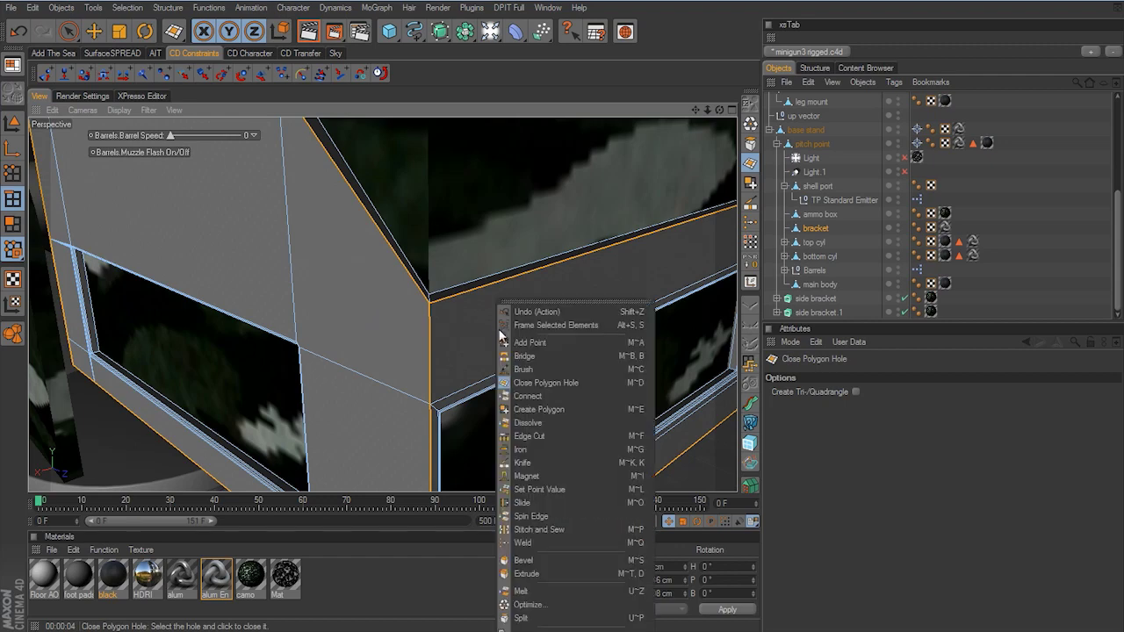
left_click(524, 560)
left_click_drag(525, 458, 576, 442, "alt")
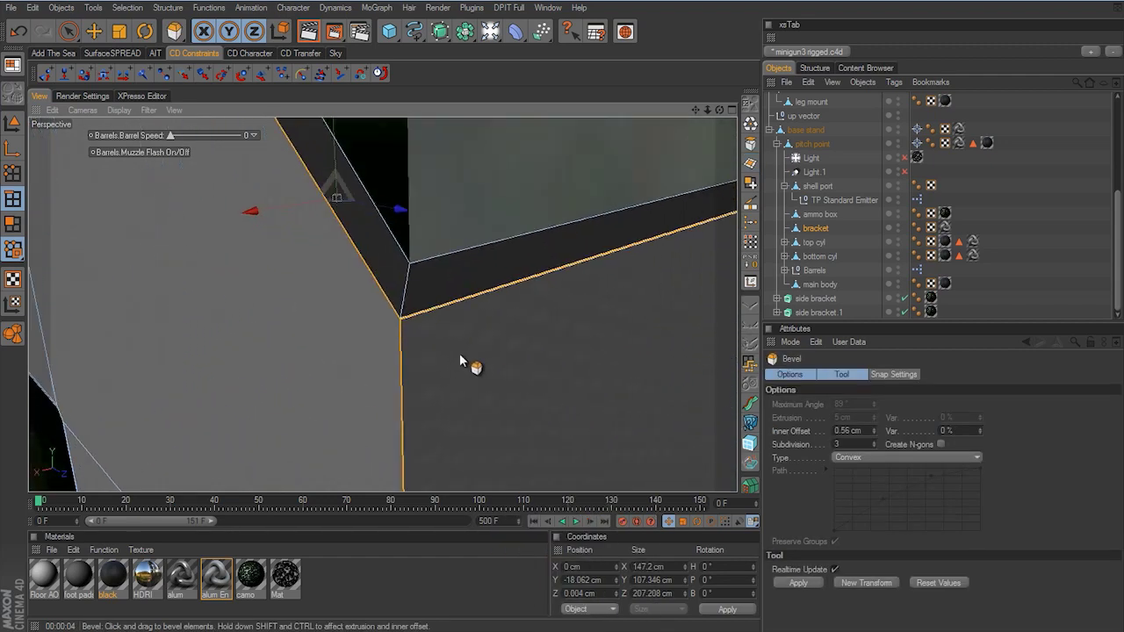
left_click_drag(459, 353, 563, 325)
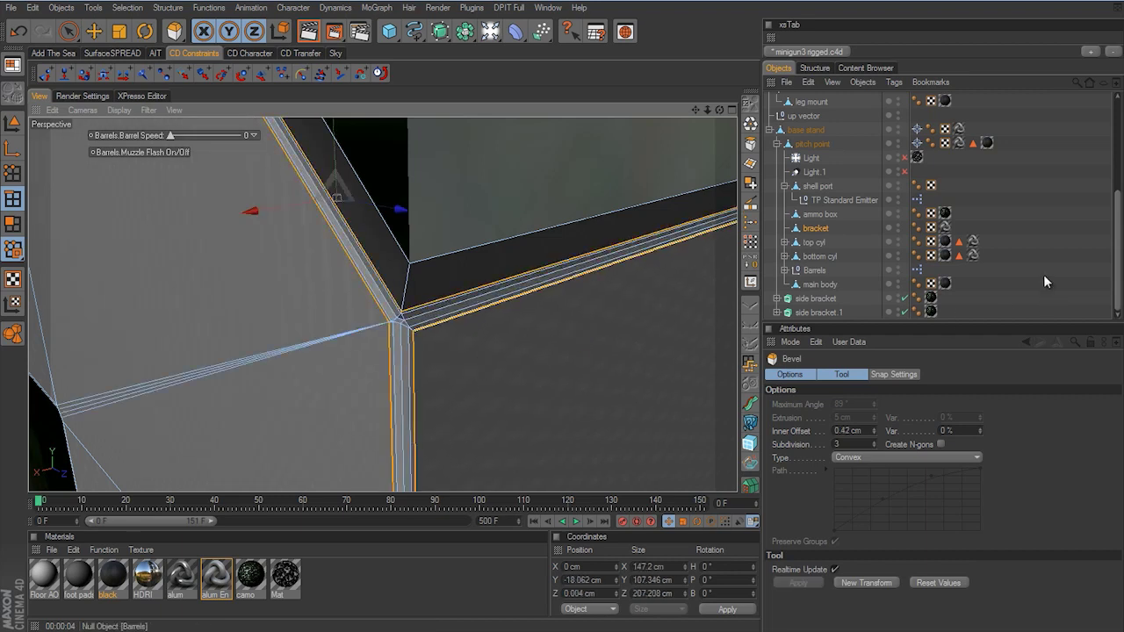
scroll(563, 325, "up", 5)
scroll(563, 326, "down", 4)
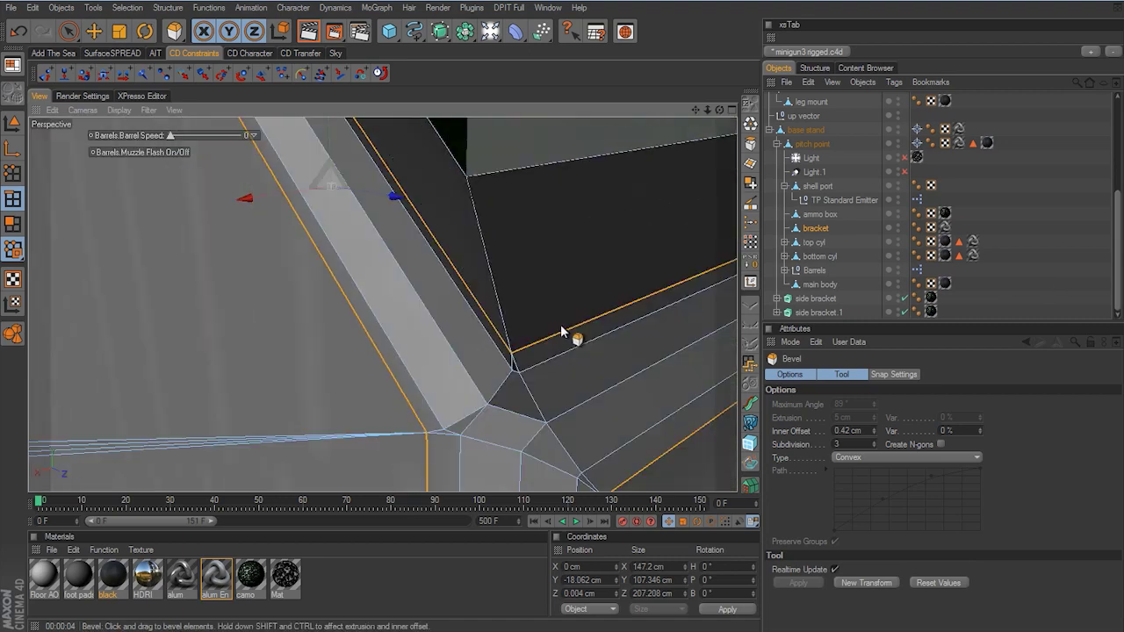
scroll(562, 324, "down", 8)
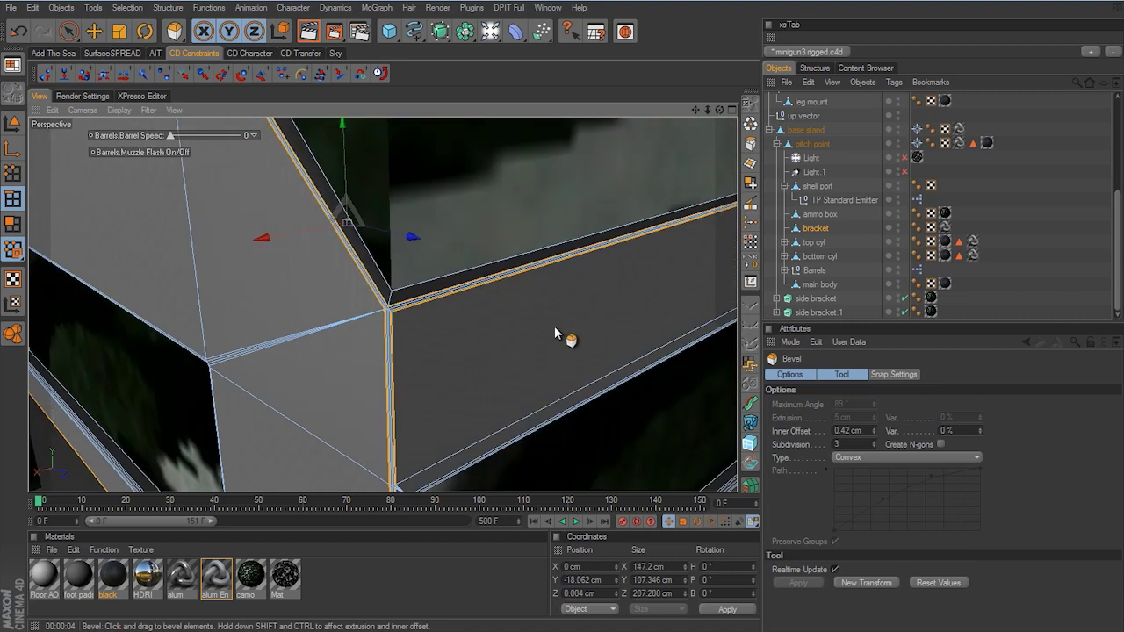
Render the view of the rebeveled bracket and inspect it from the other side
left_click(307, 33)
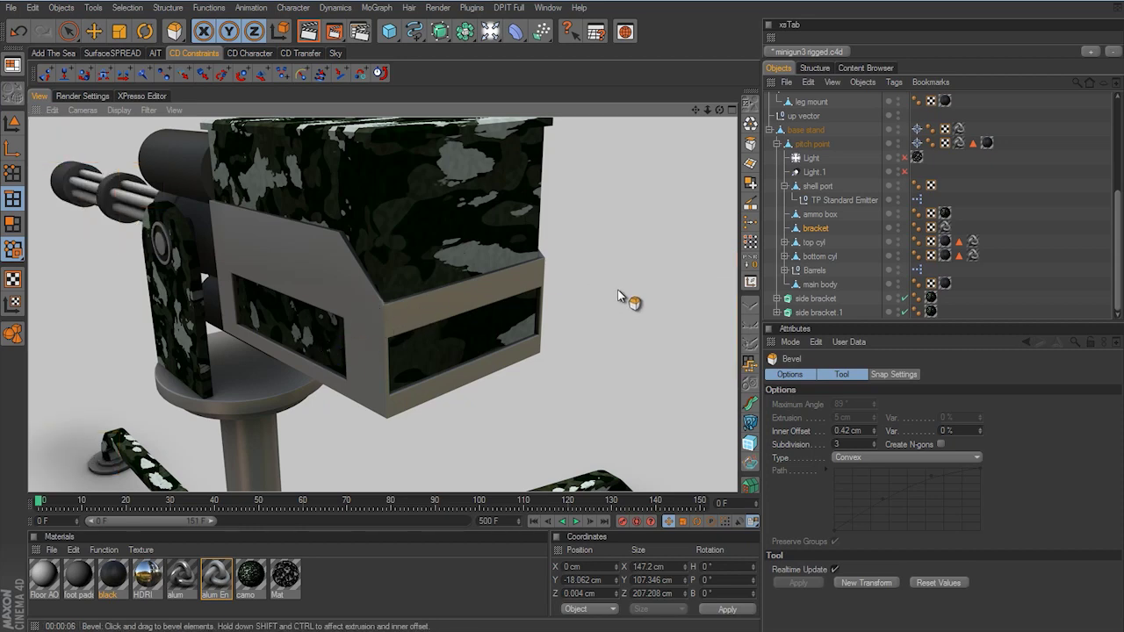
left_click_drag(630, 304, 561, 334, "alt")
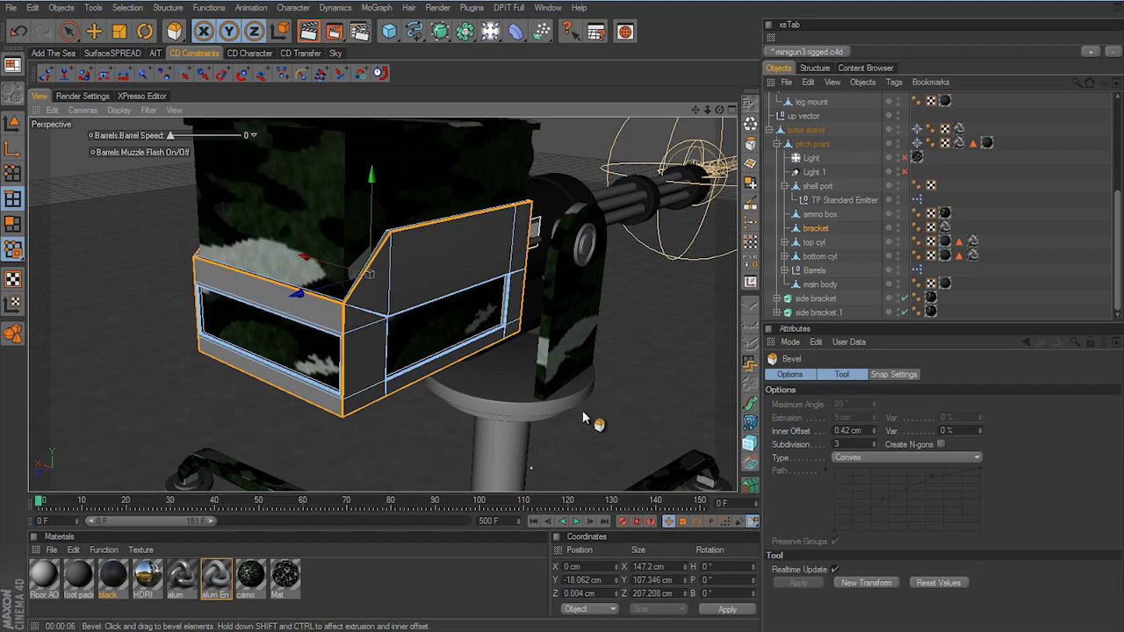
mouse_move(511, 412)
left_mouse_down("alt")
mouse_move(575, 323)
mouse_move(507, 405)
left_mouse_up("alt")
Clear the bracket's edge selection, return to model mode with the Move tool, and deselect the bracket
left_click(529, 394)
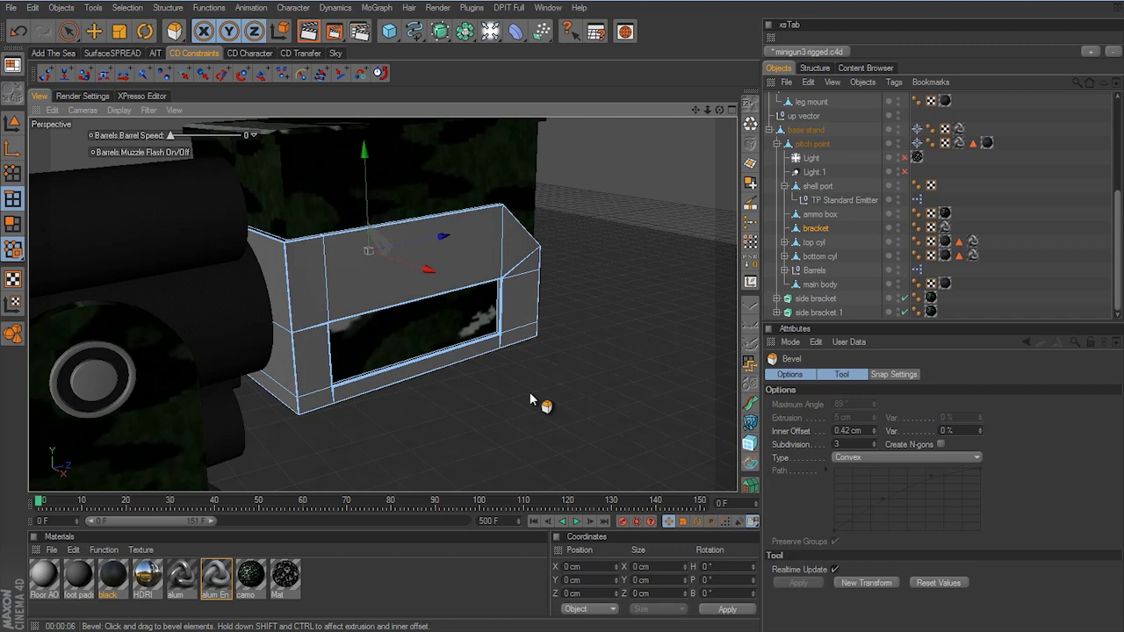
left_click(12, 123)
left_click(94, 32)
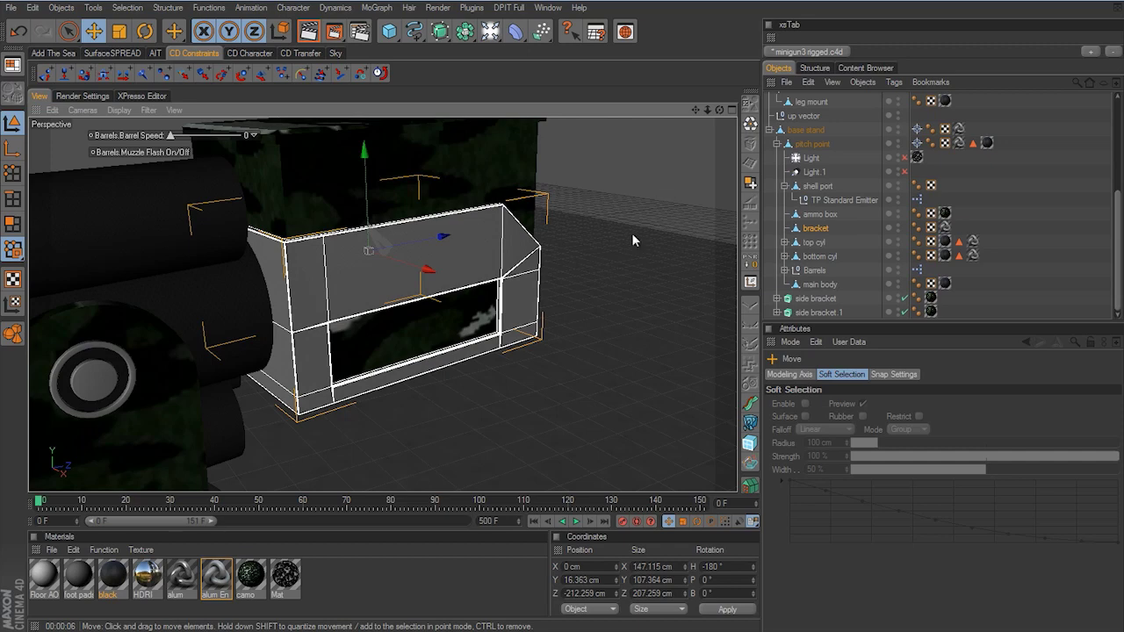
left_click_drag(631, 232, 562, 323, "alt")
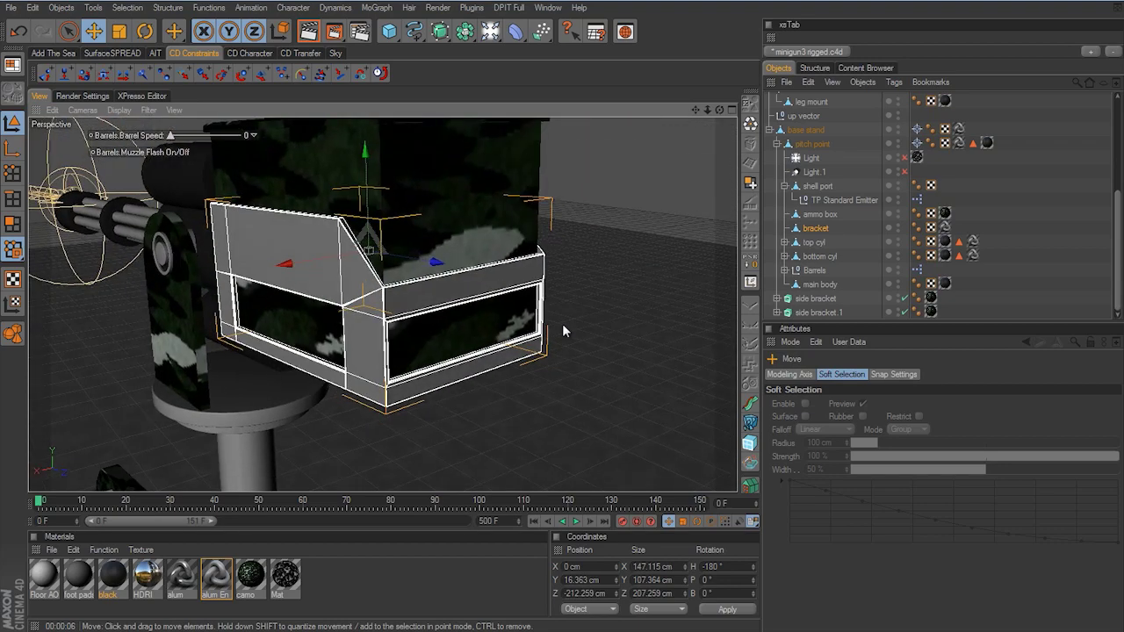
left_click(636, 182)
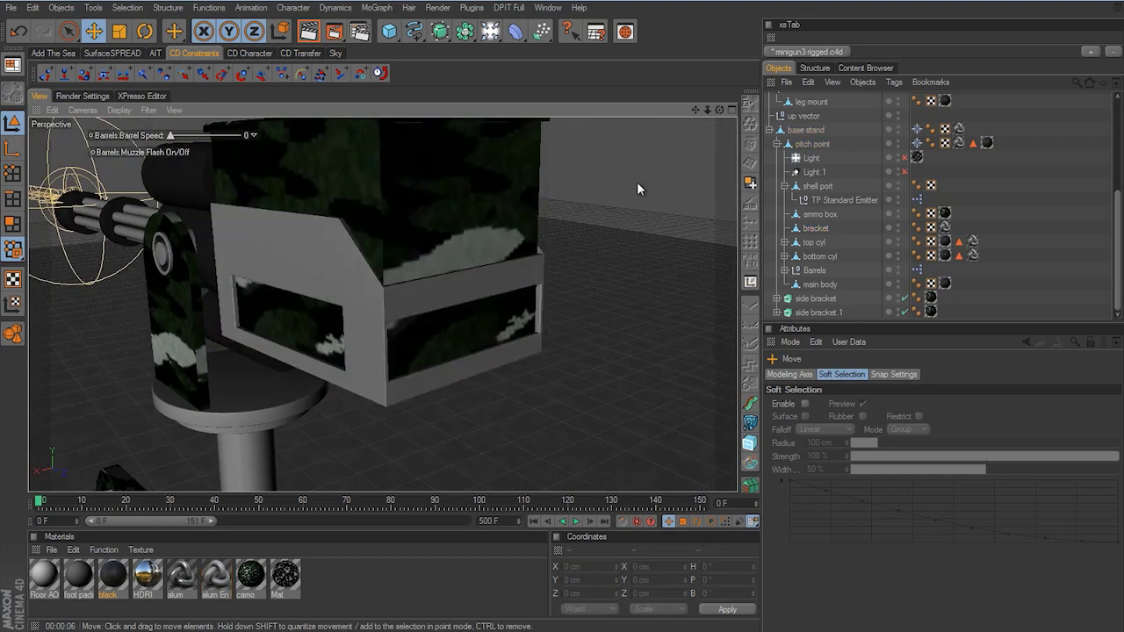
Duplicate the alum En material and rename the copy as bracket
right_click_drag(597, 292, 520, 340, "alt")
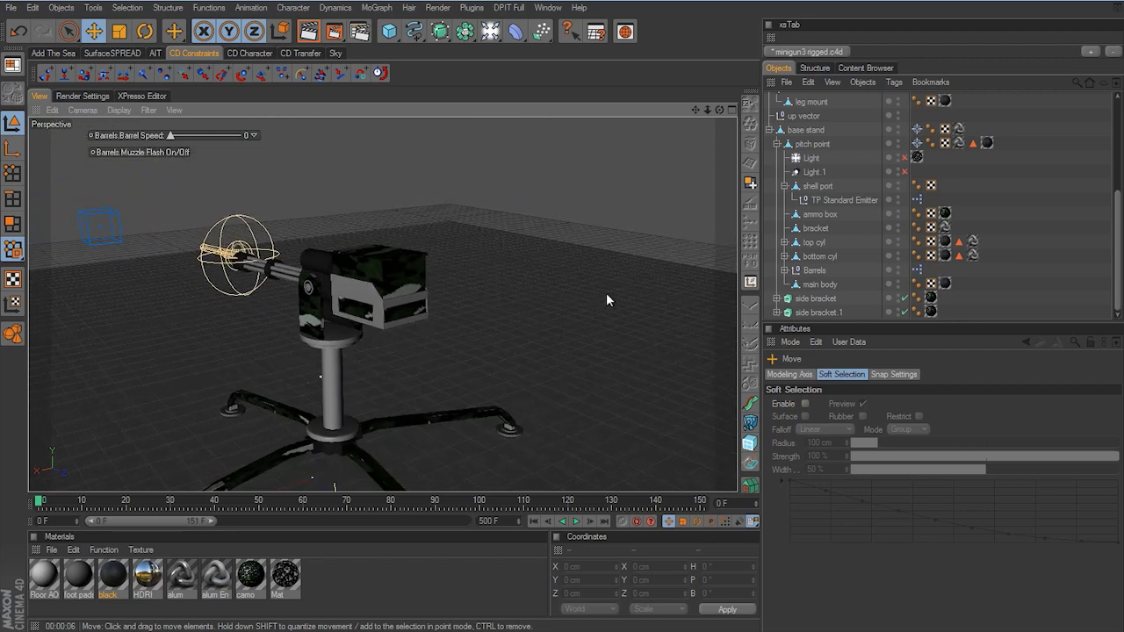
left_click_drag(606, 293, 562, 324, "alt")
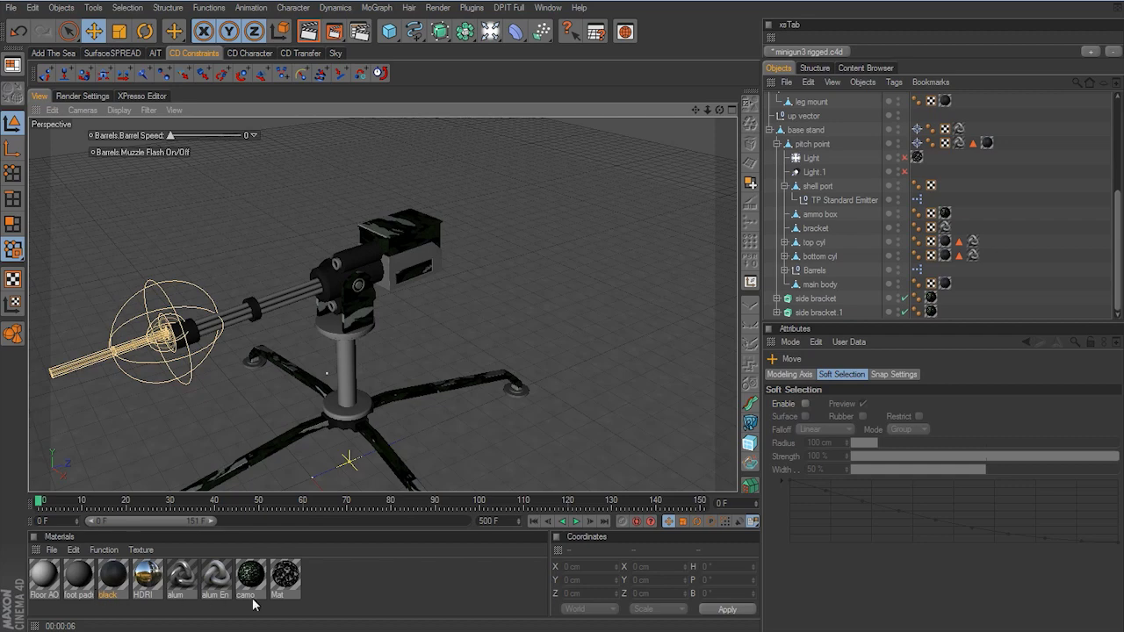
left_click(218, 576)
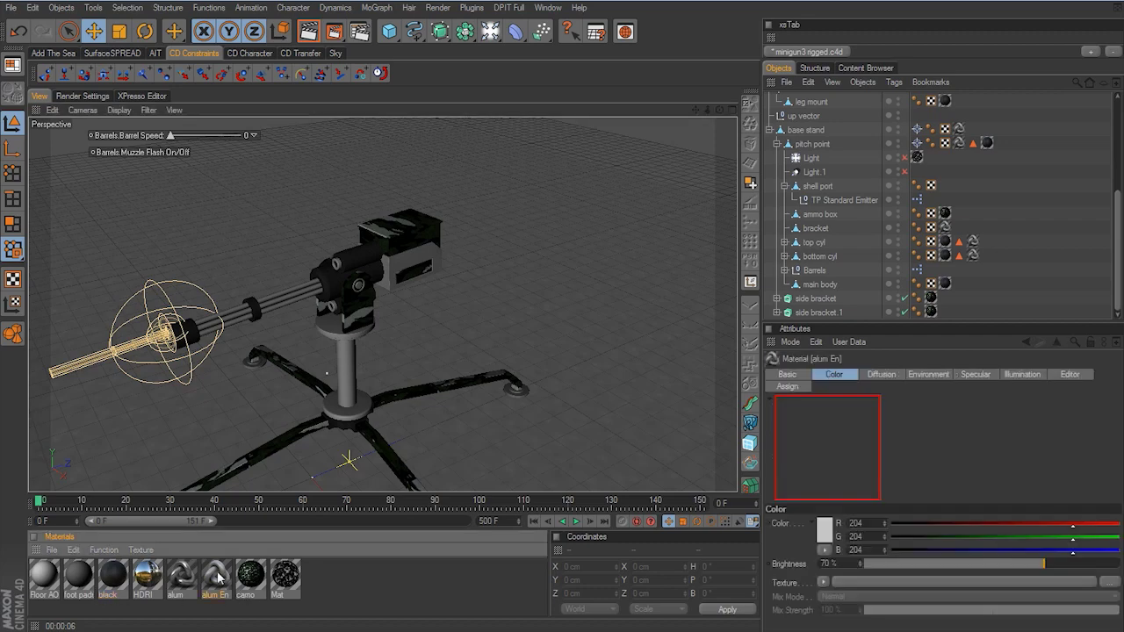
left_click_drag(217, 577, 231, 578, "ctrl")
double_click(252, 576)
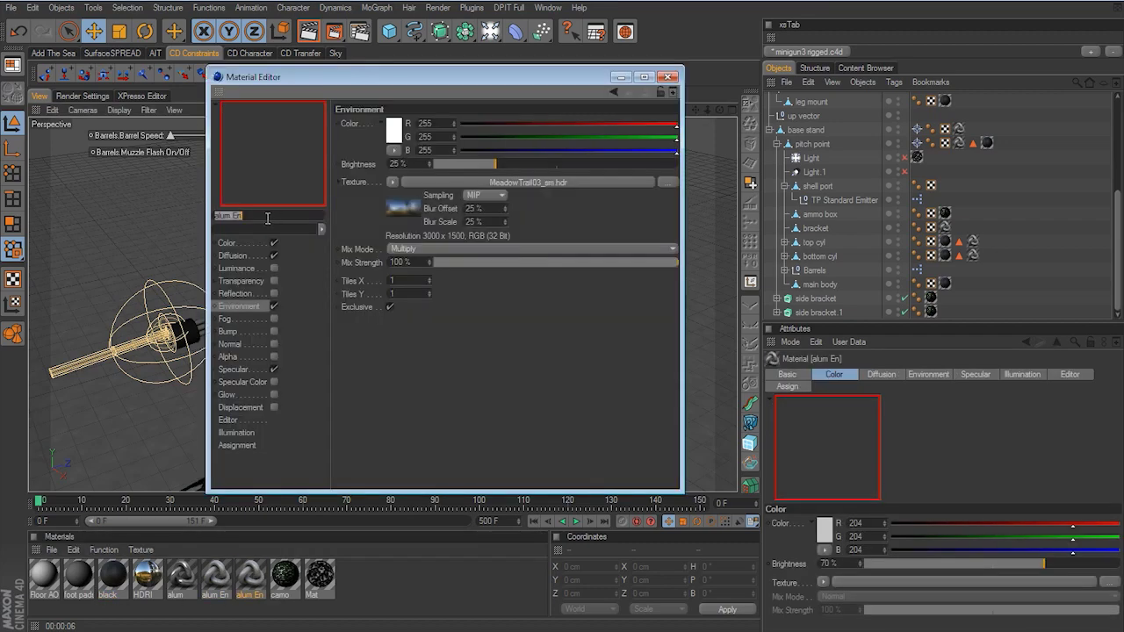
type("bracket")
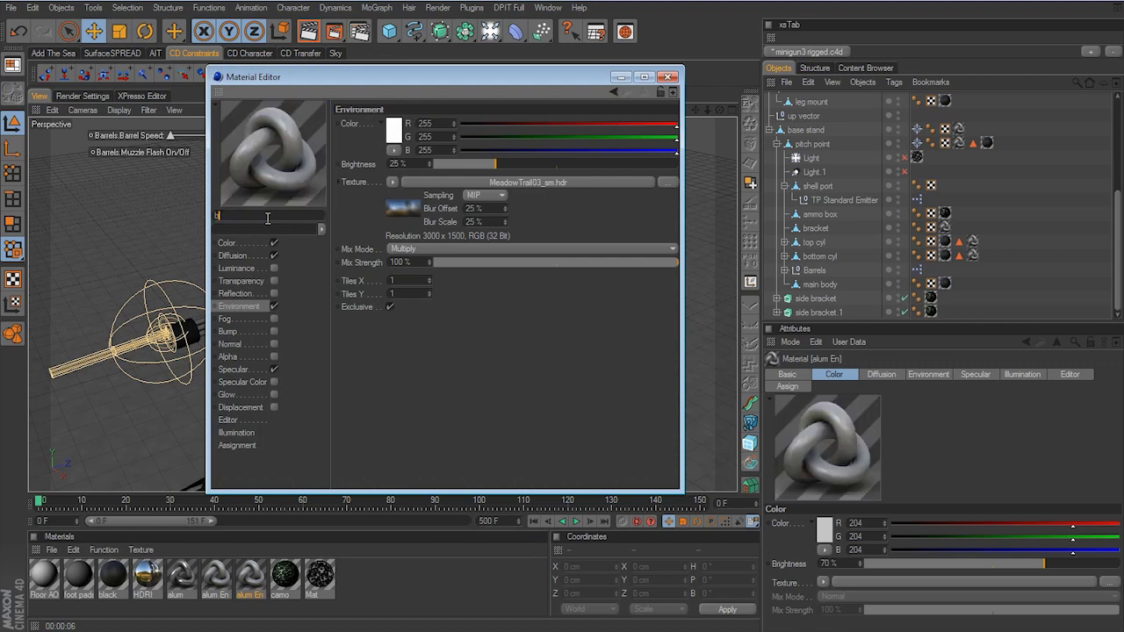
key("Return")
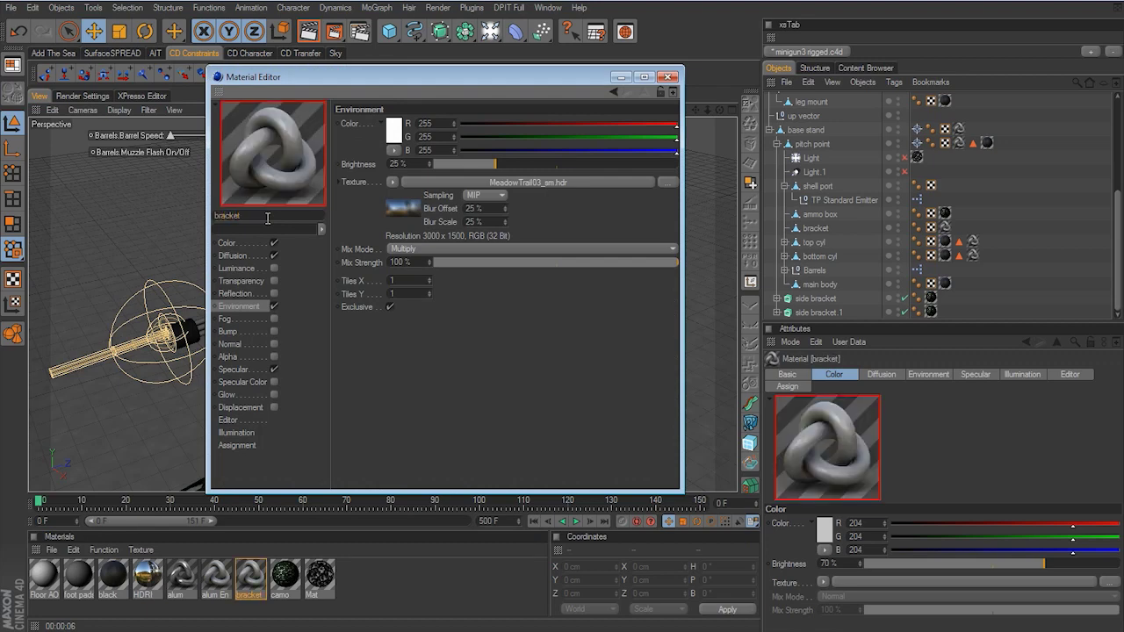
Set the bracket material's color brightness to 25% and assign it to the bracket object in place of its aluminum material
left_click(261, 245)
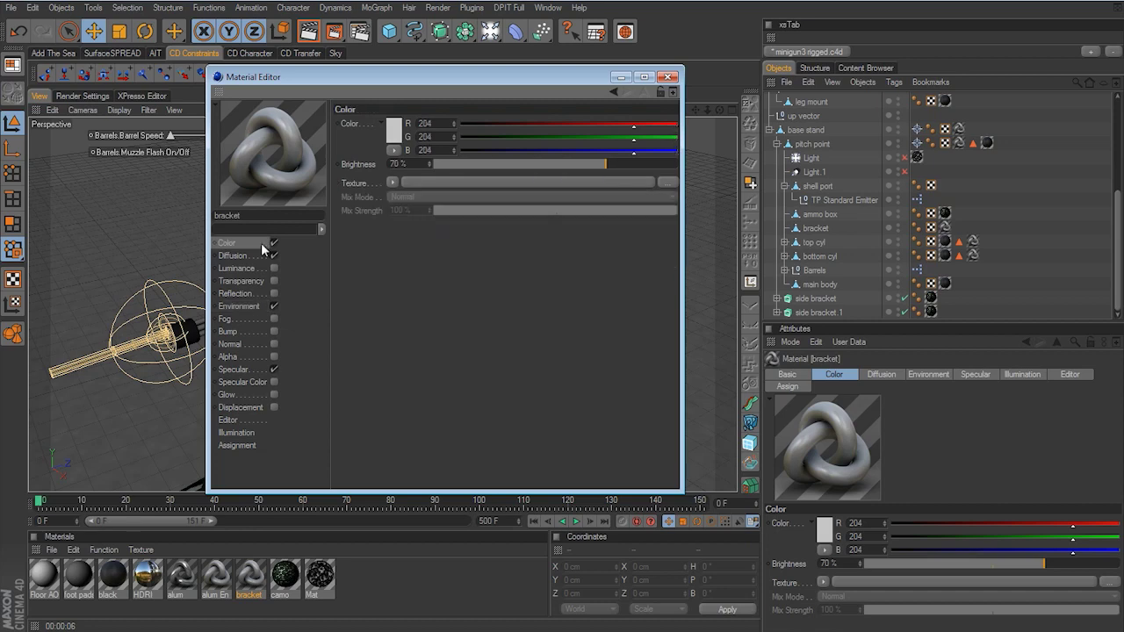
left_click_drag(604, 163, 494, 168)
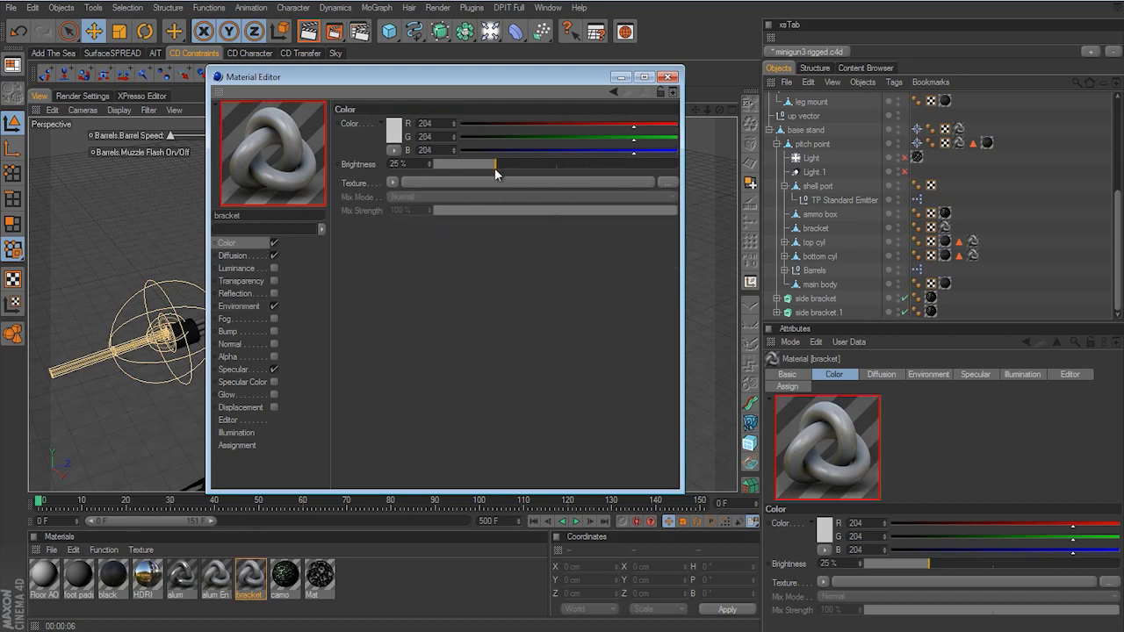
left_click(669, 76)
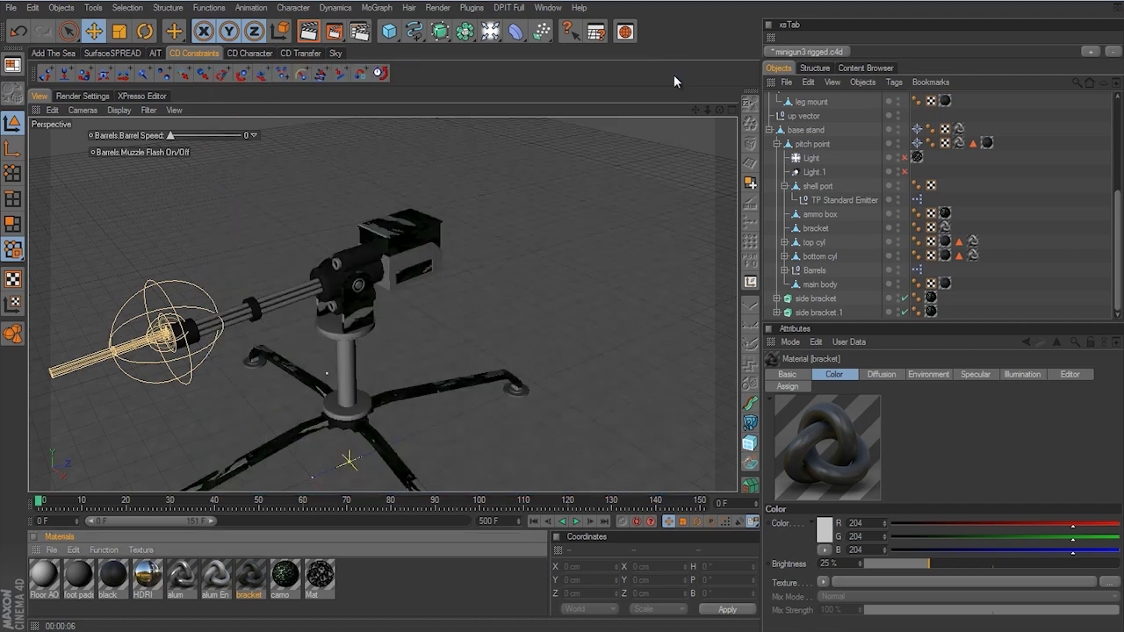
left_click_drag(255, 572, 950, 230)
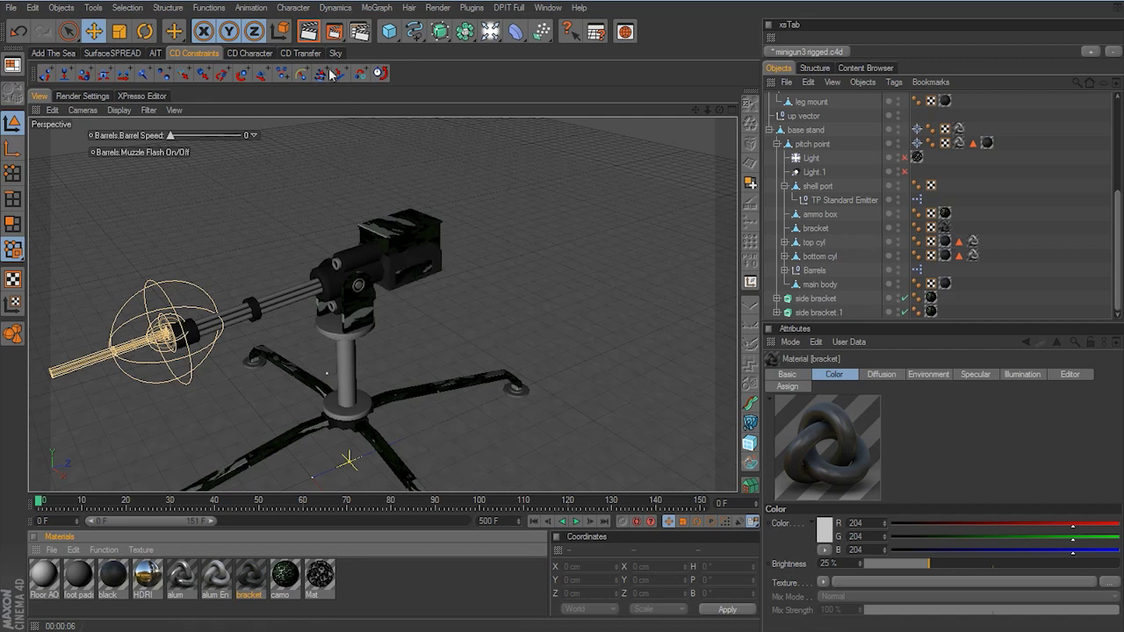
Render the view, and set the bracket material's color brightness to 50% and its environment brightness to 10%
left_click(309, 36)
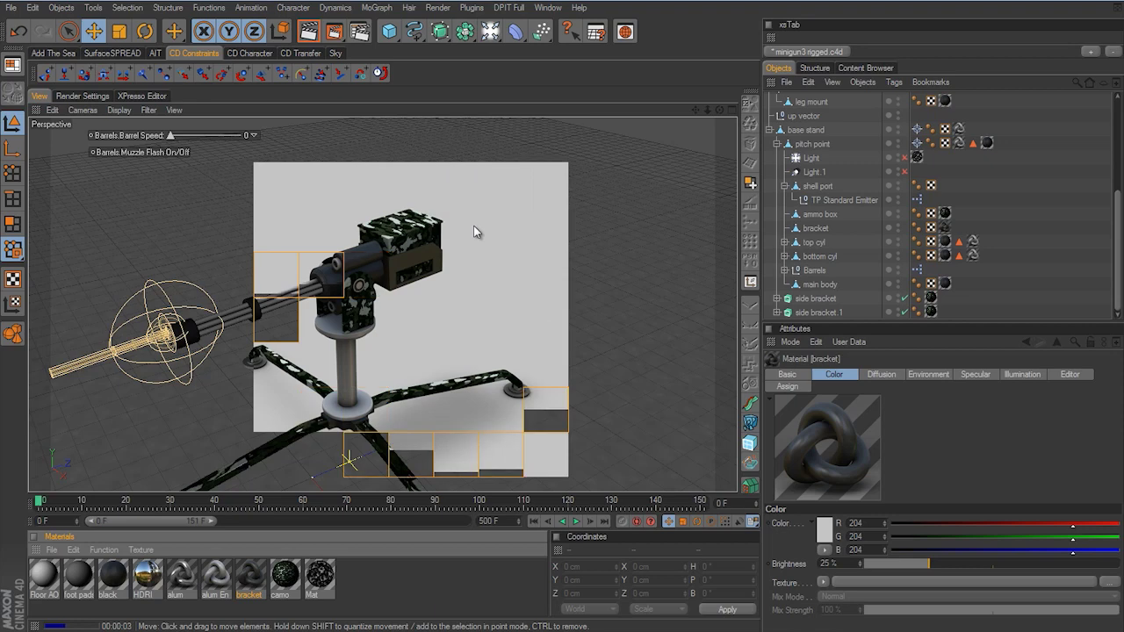
double_click(257, 583)
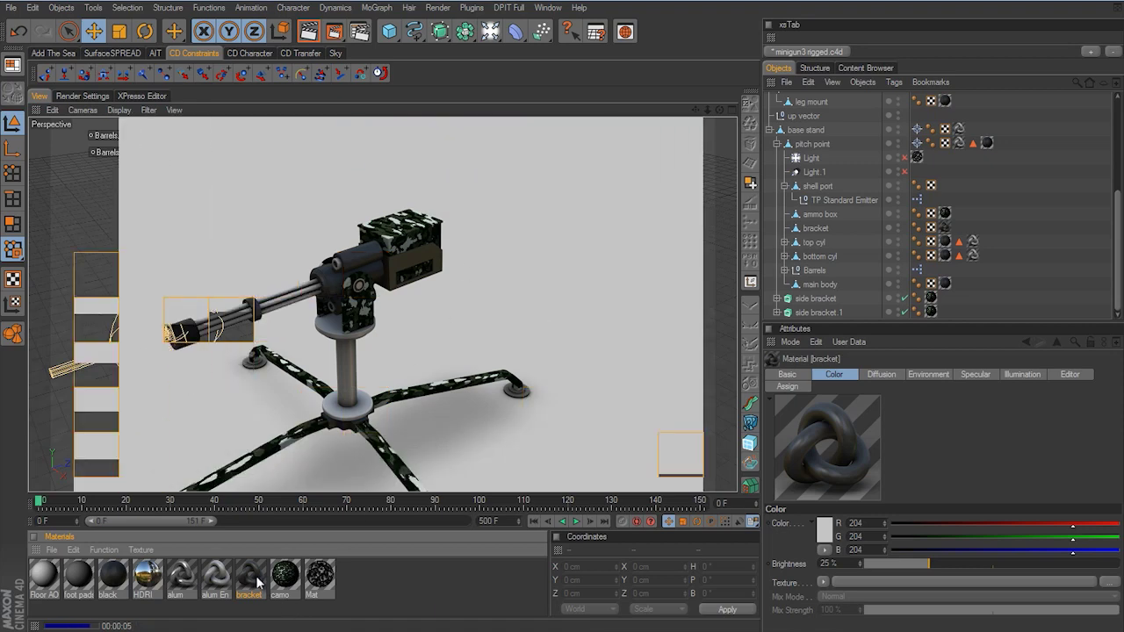
left_click_drag(493, 166, 469, 166)
left_click(238, 305)
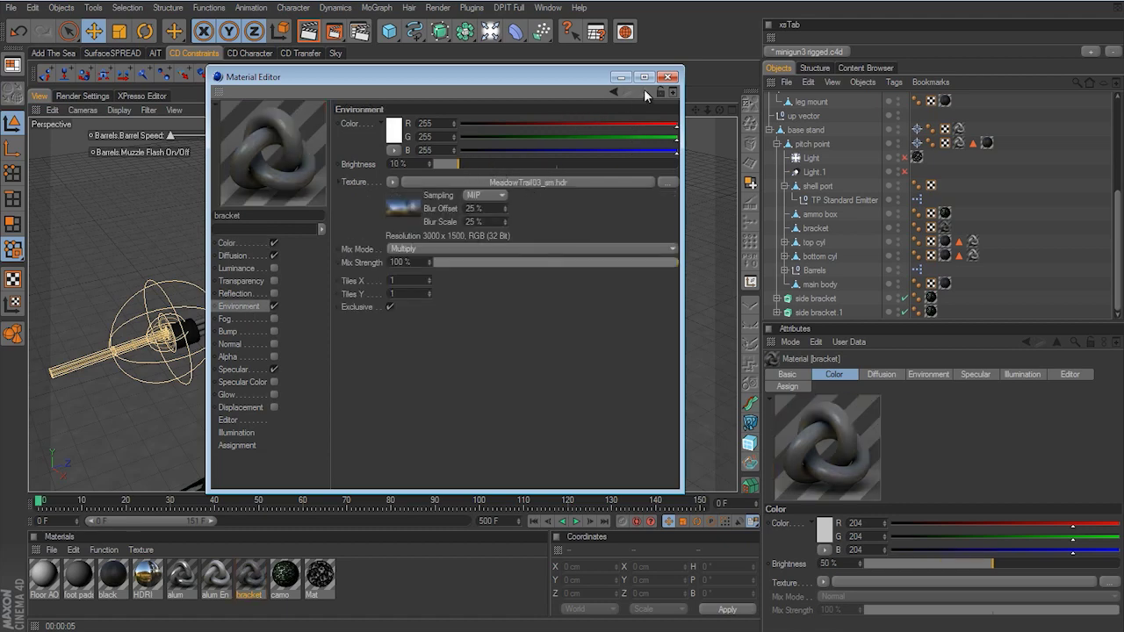
left_click(668, 76)
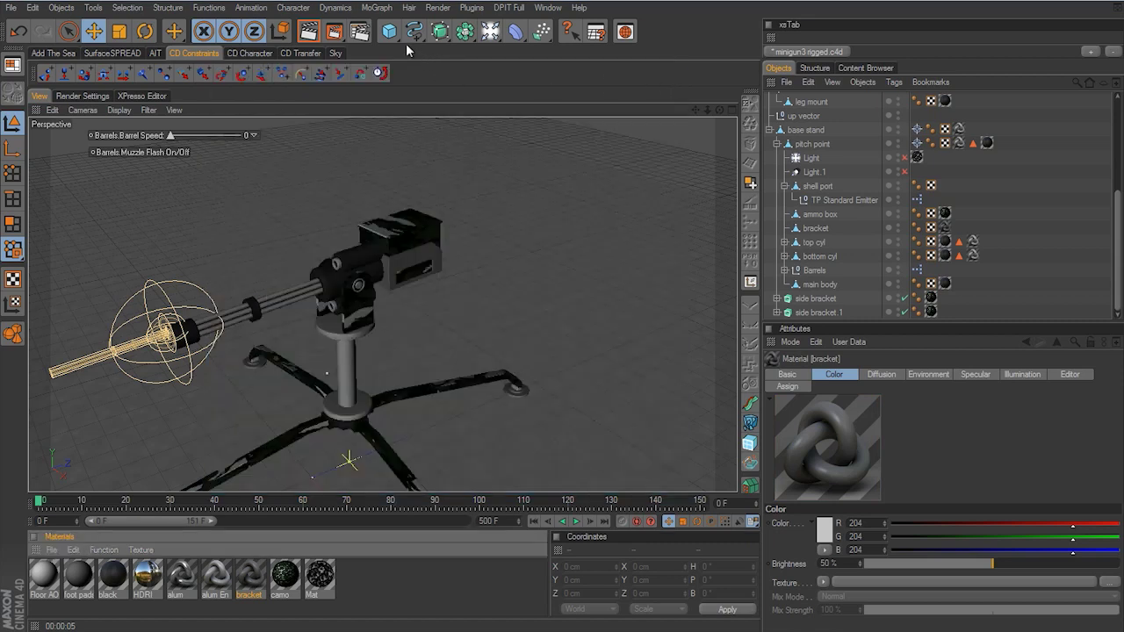
Render the minigun with the adjusted bracket material, including a close-up of the bracket around the ammo box
left_click(308, 31)
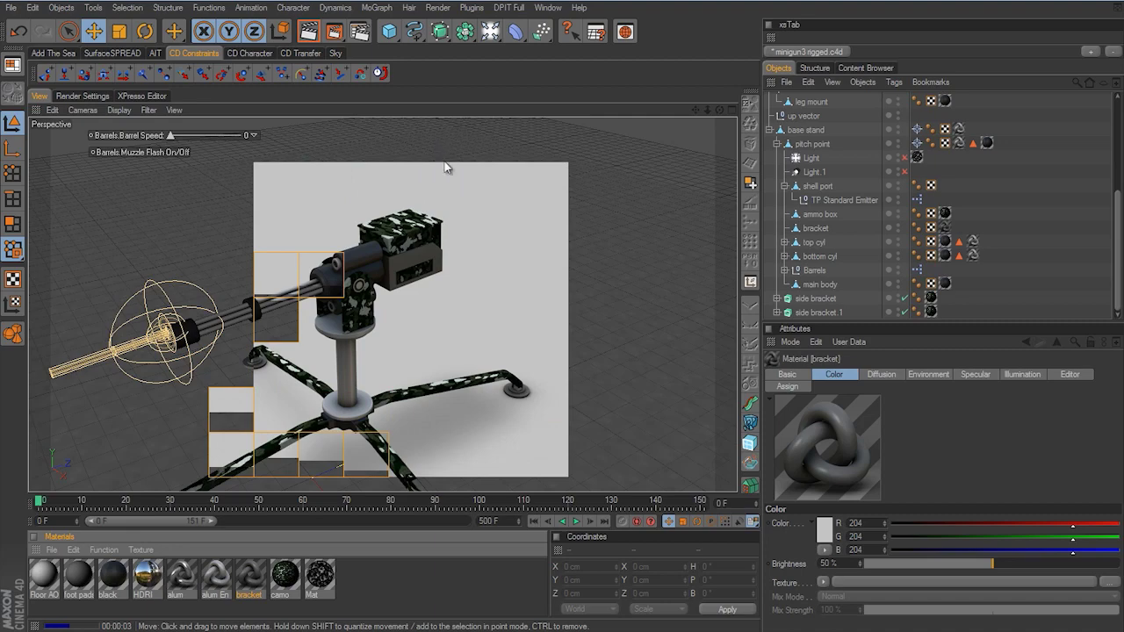
left_click_drag(565, 267, 572, 327, "alt")
scroll(573, 333, "up", 5)
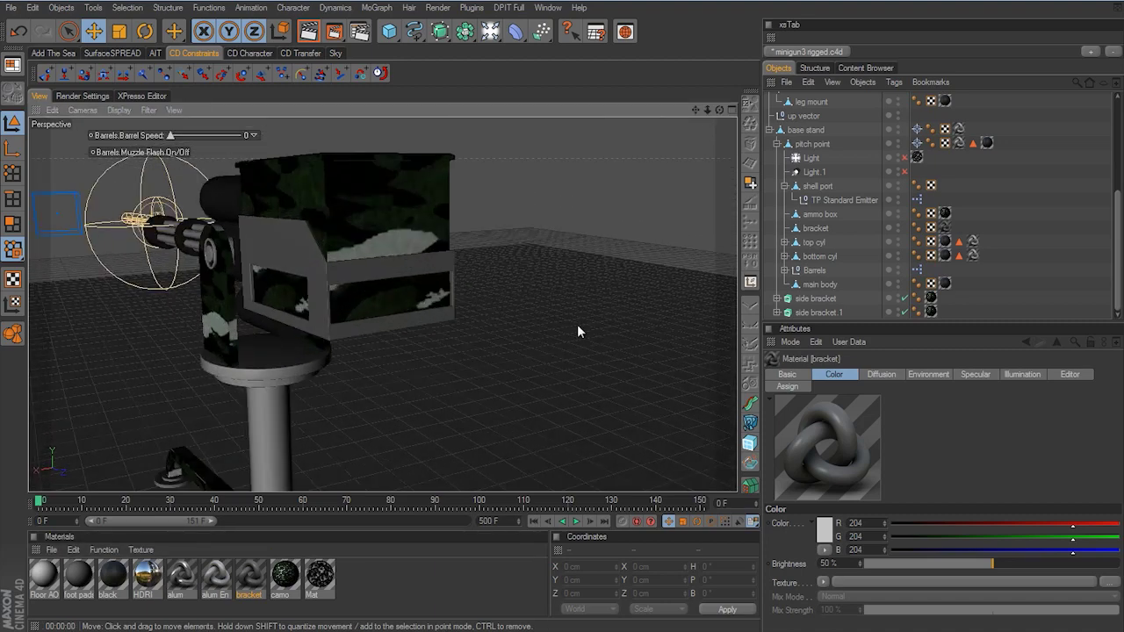
key("ctrl+r")
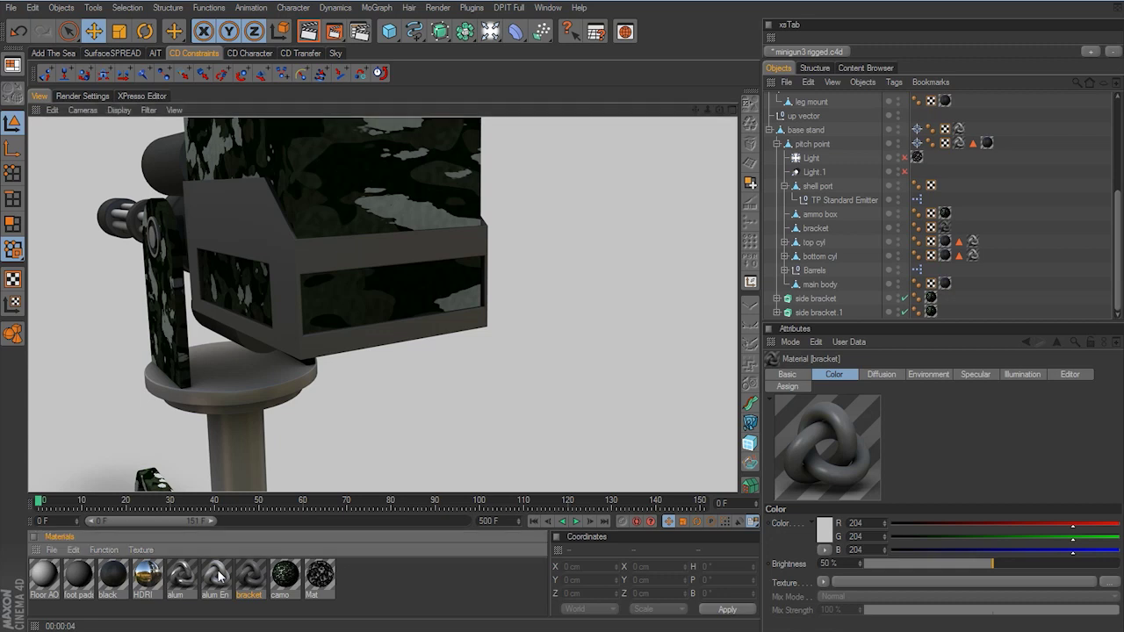
Replace the bracket object's material with alum En and return to a view of the whole minigun
left_click_drag(219, 575, 946, 241)
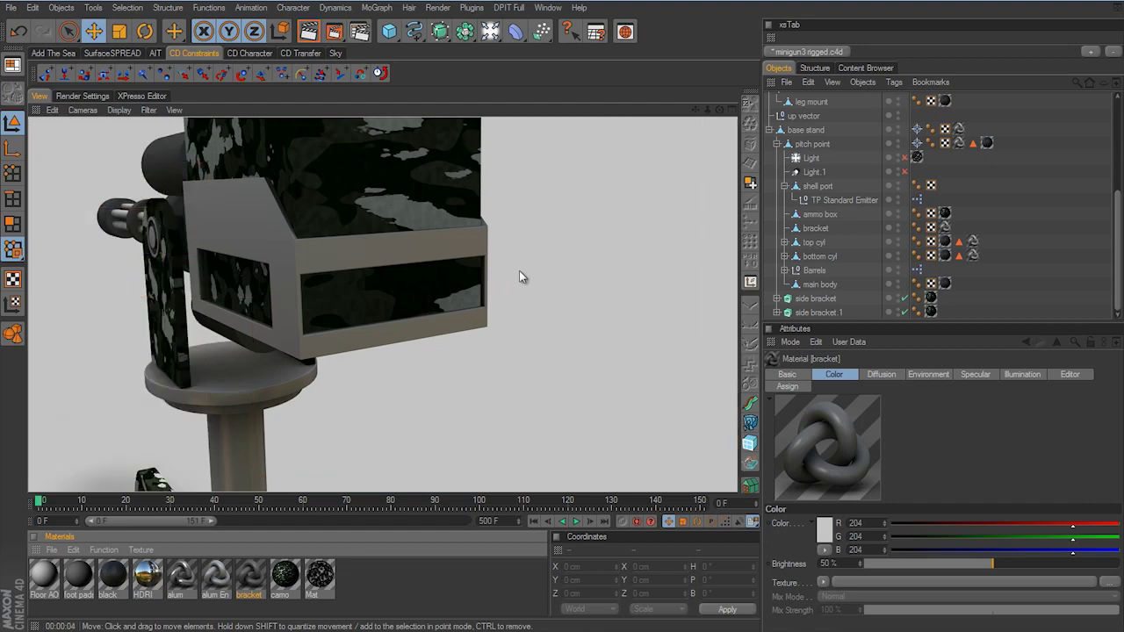
right_click_drag(518, 270, 560, 324, "alt")
left_click_drag(559, 324, 536, 281, "alt")
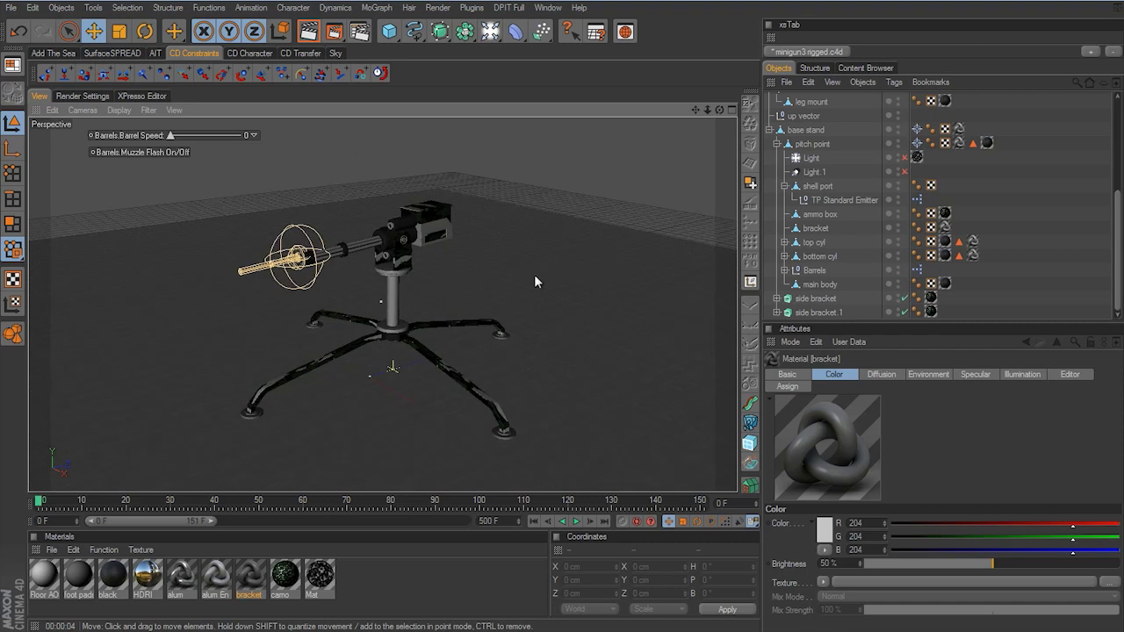